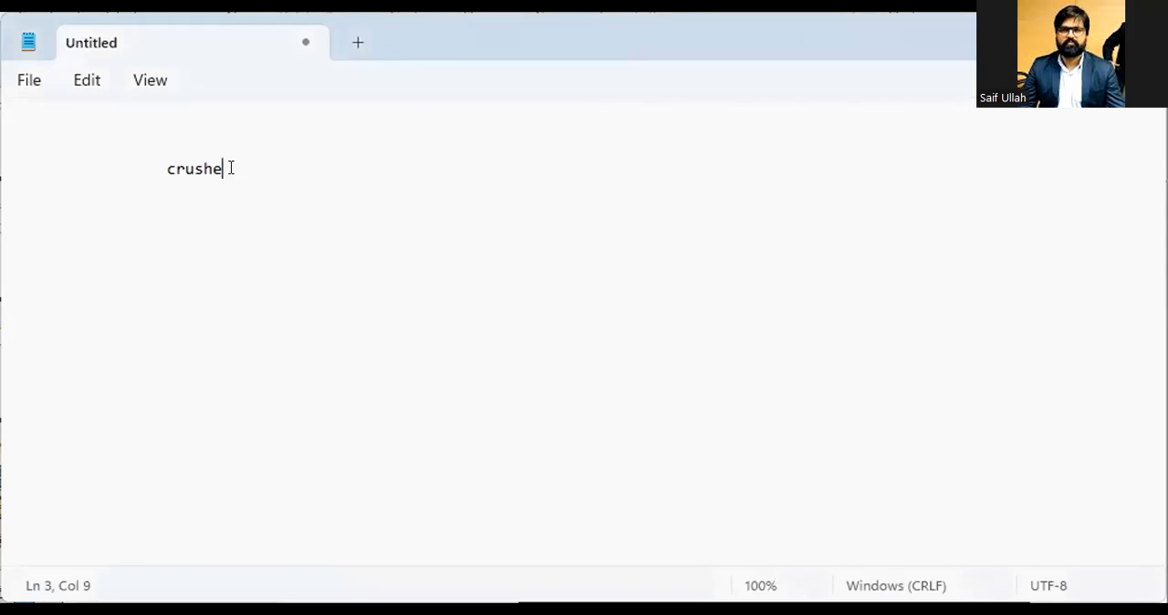
Step: Replace the word crushe with BIKE on the indented line
left_click_drag(222, 168, 162, 161)
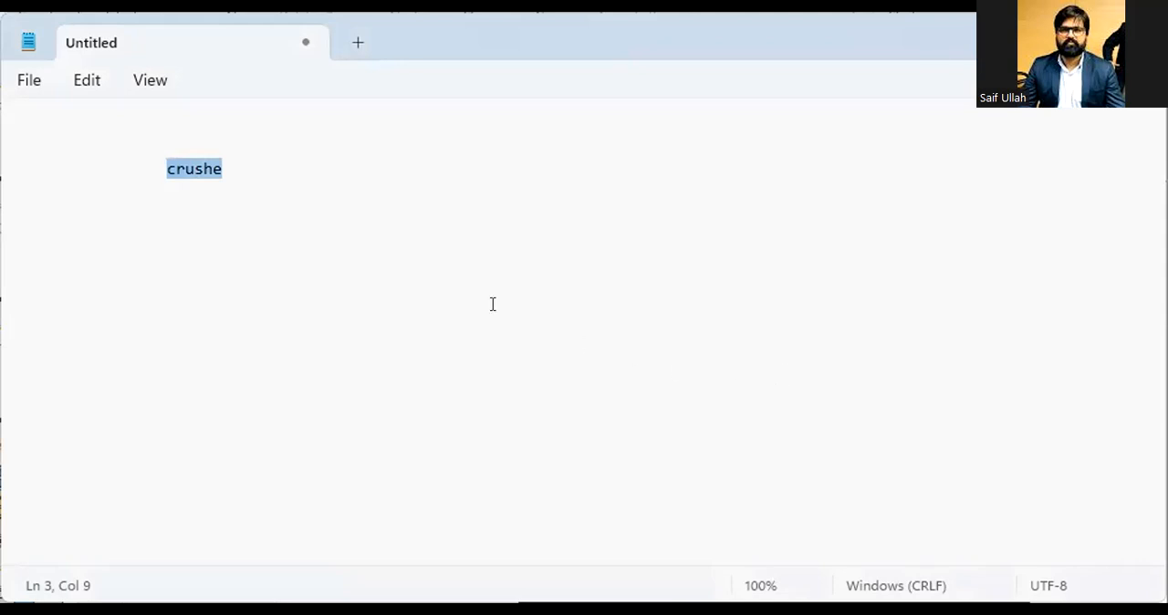
type("B")
key("BackSpace")
key("BackSpace")
type("BI")
key("BackSpace")
key("BackSpace")
key("Tab")
type("BIKE")
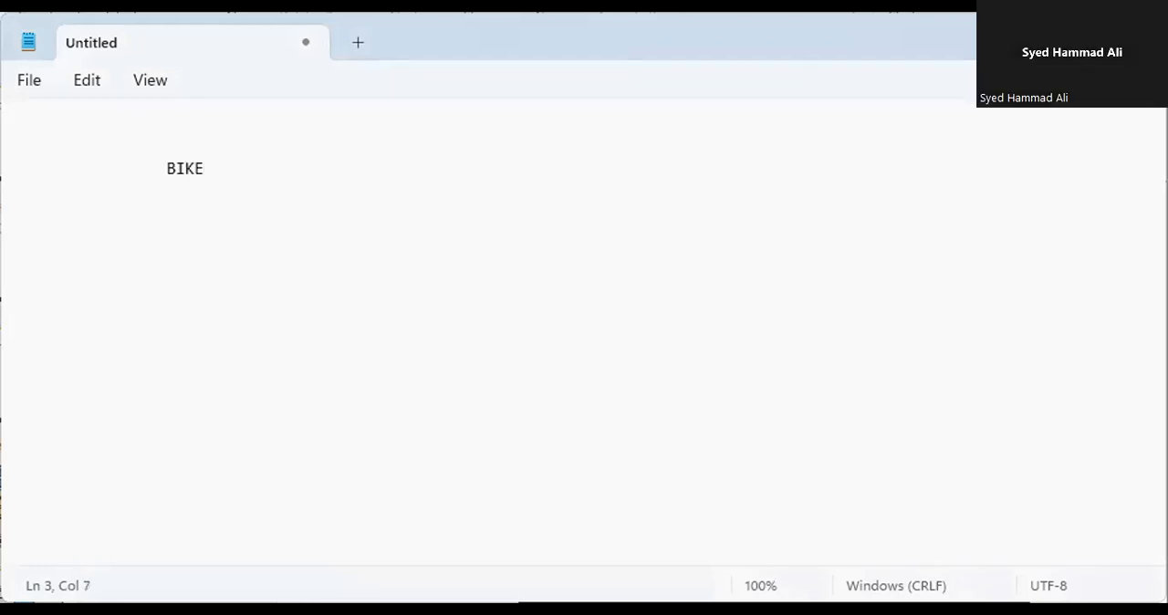
Step: Delete BIKE, leaving the indented line empty
key("BackSpace")
key("BackSpace")
key("BackSpace")
key("BackSpace")
type("b1")
key("BackSpace")
key("BackSpace")
type("b")
key("BackSpace")
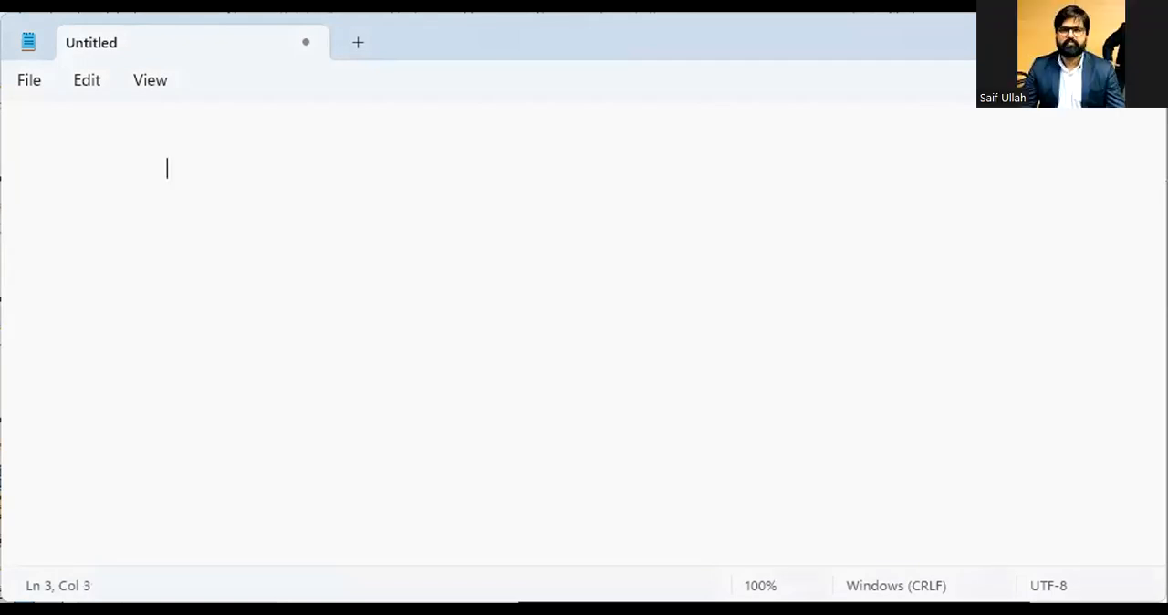
Step: Type Singing as the first list item and start a new line
type("Sing")
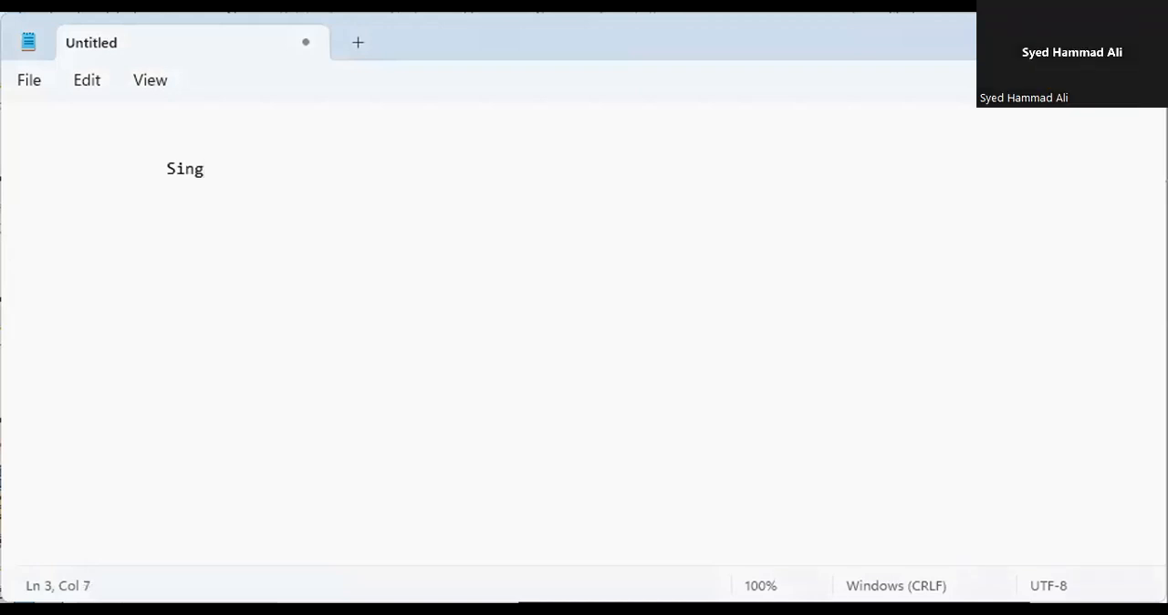
type("ing")
key("Return")
Step: Add Bleach as the next indented list item
key("Tab")
key("Tab")
type("S")
key("BackSpace")
type("Bl")
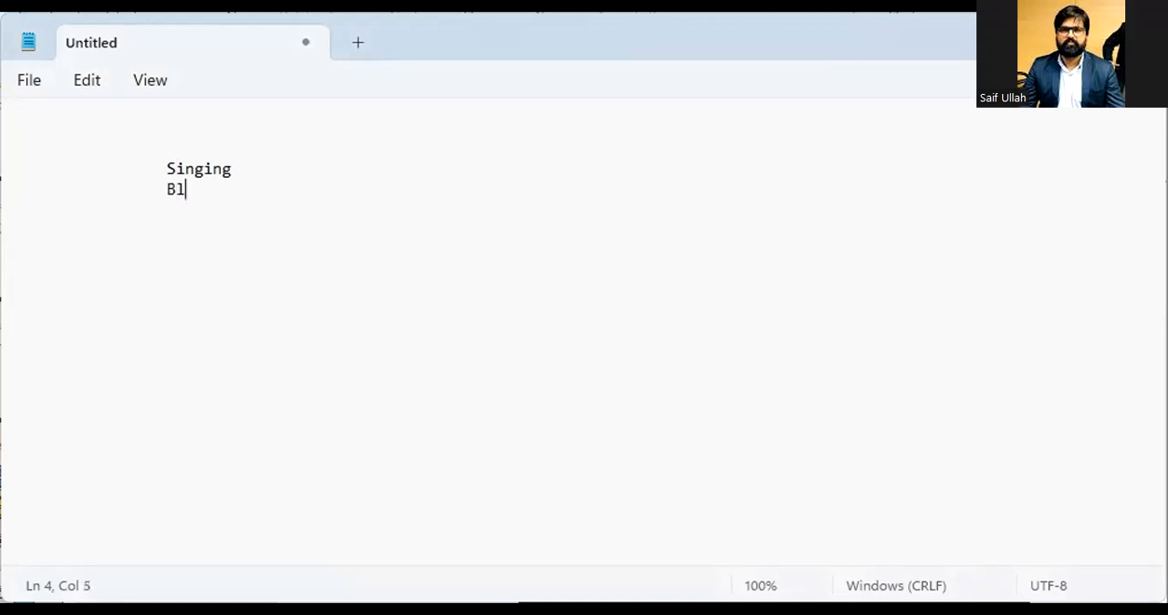
type("each")
key("Return")
Step: Add Size Desize as the next indented list item
key("Tab")
key("Tab")
type("Si")
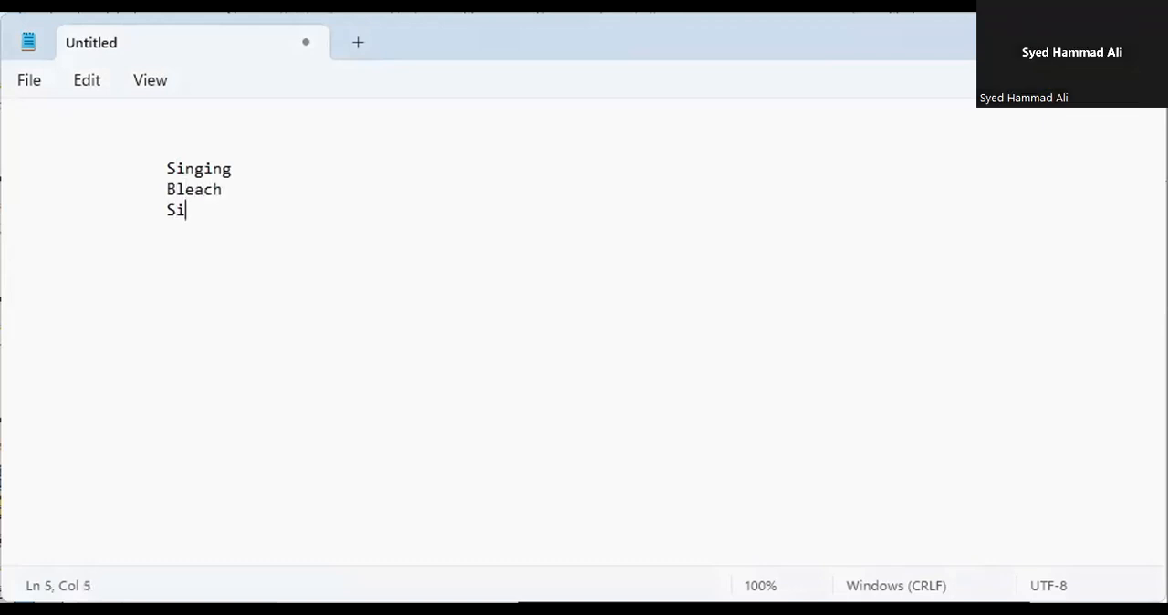
type("ze Desize")
key("Return")
Step: Add Printing as the next item, followed by a blank line
key("Tab")
key("Tab")
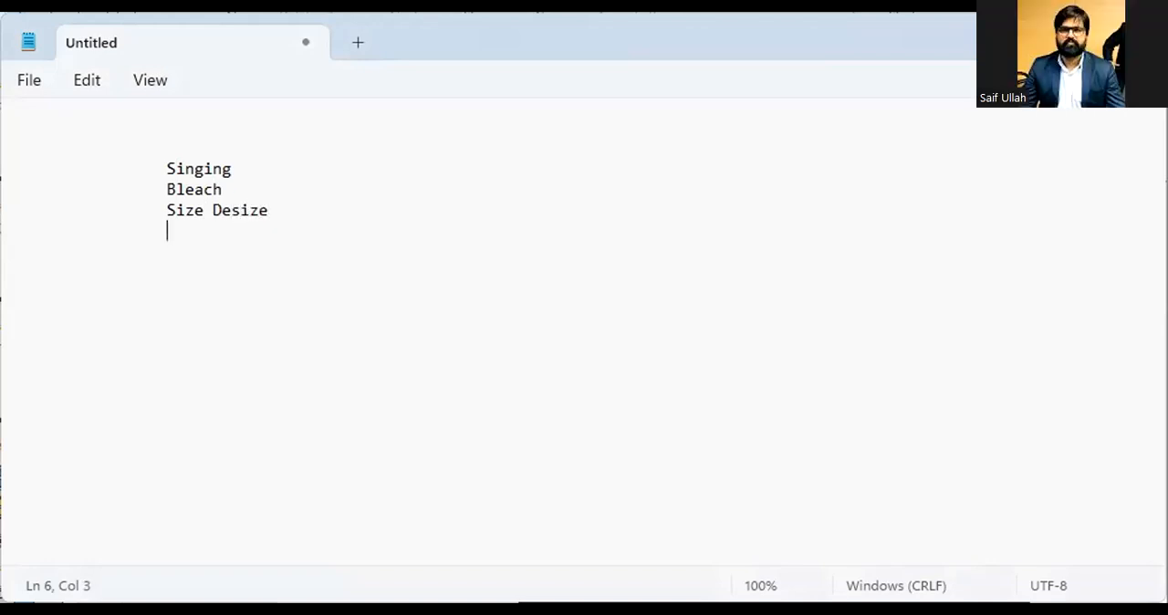
type("Printing")
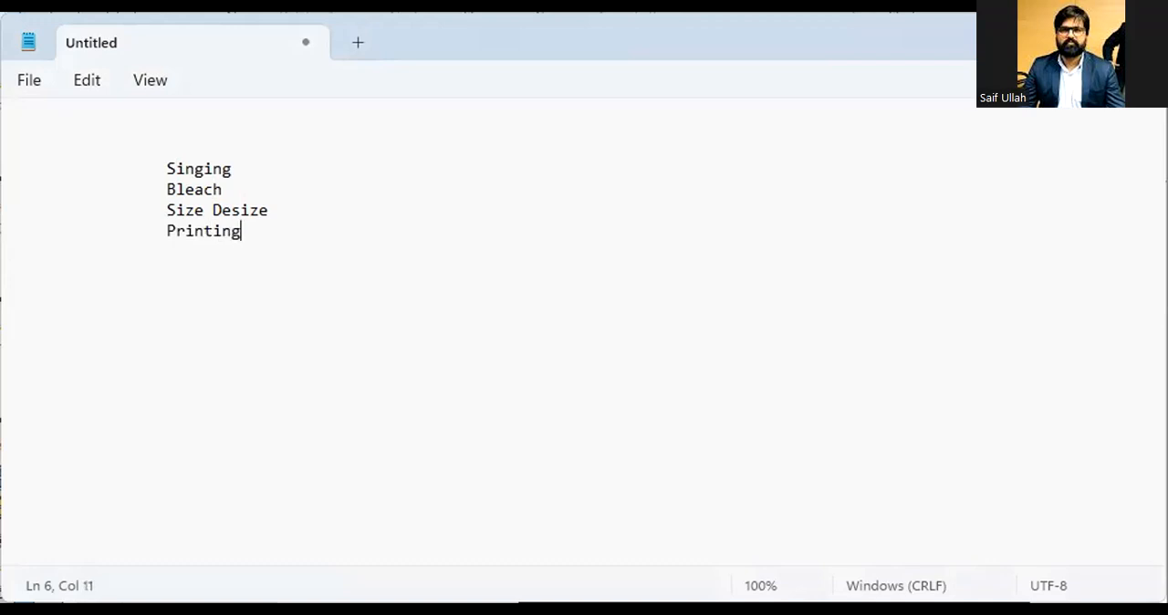
key("Return")
key("Return")
Step: Add the heading Automobile on an indented line
key("Tab")
key("Tab")
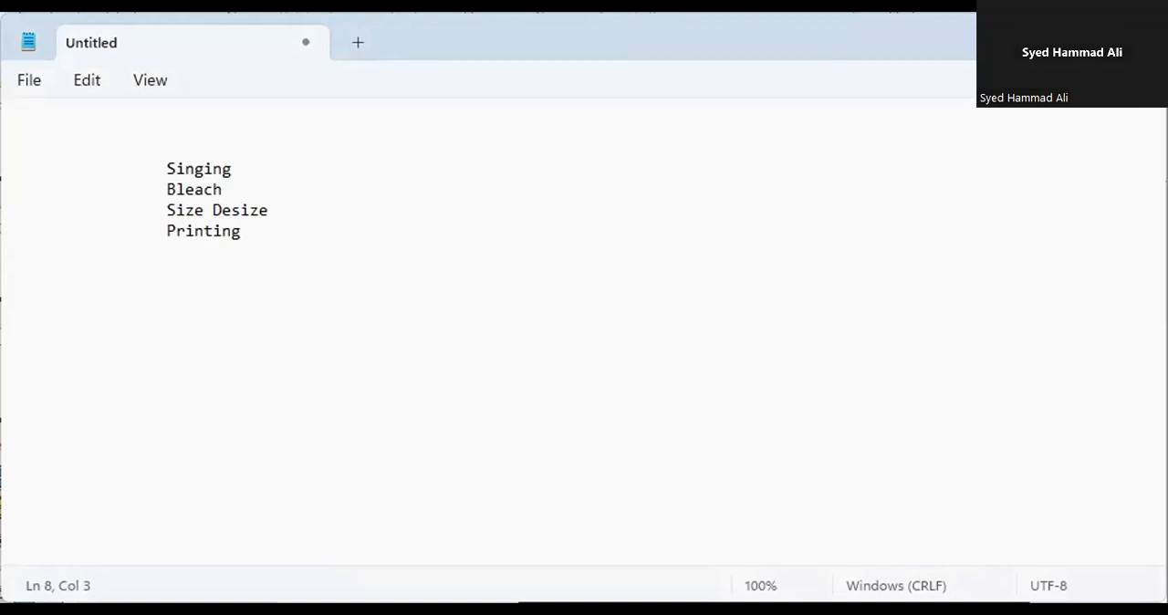
type("Au")
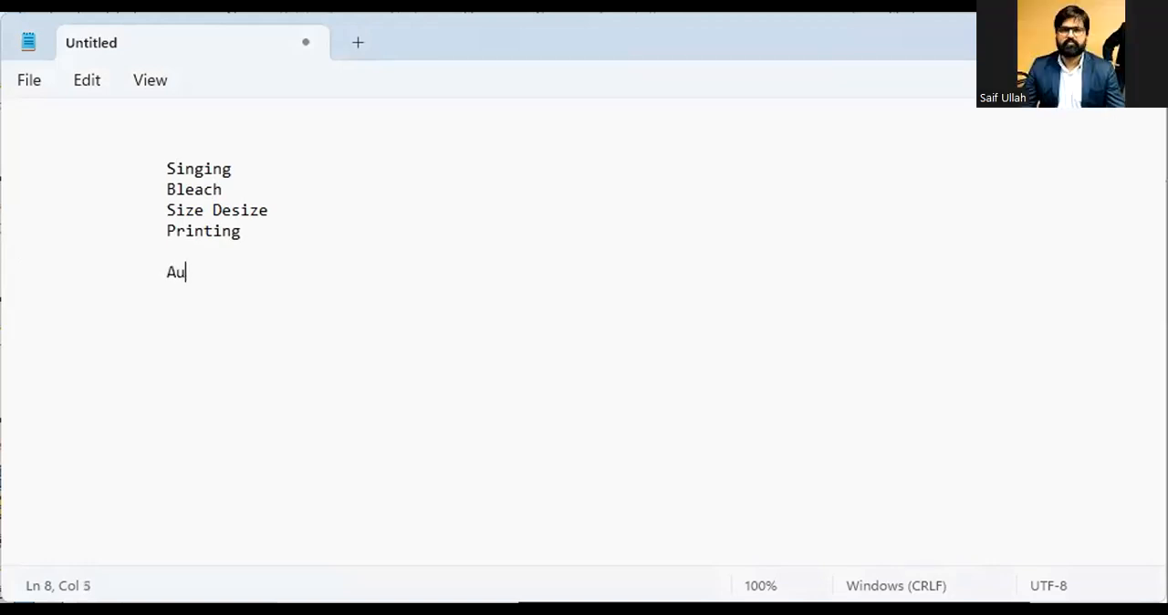
type("tomobile")
key("Return")
Step: Leave a blank line under Automobile and add Wiring
key("Tab")
key("Return")
key("Tab")
key("Tab")
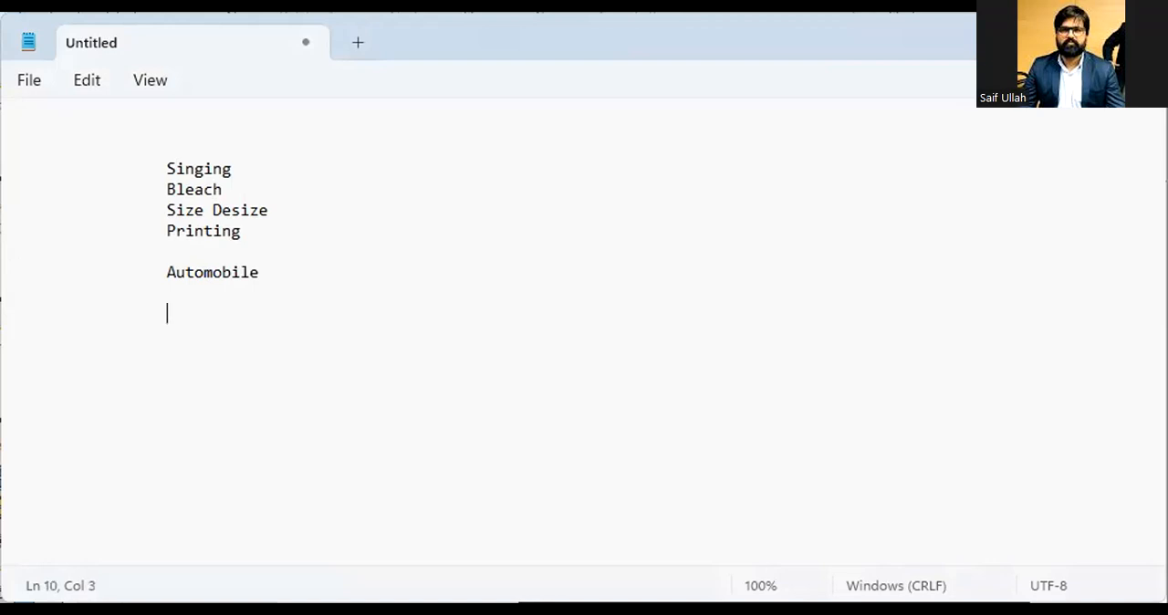
type("Ass")
key("BackSpace")
key("BackSpace")
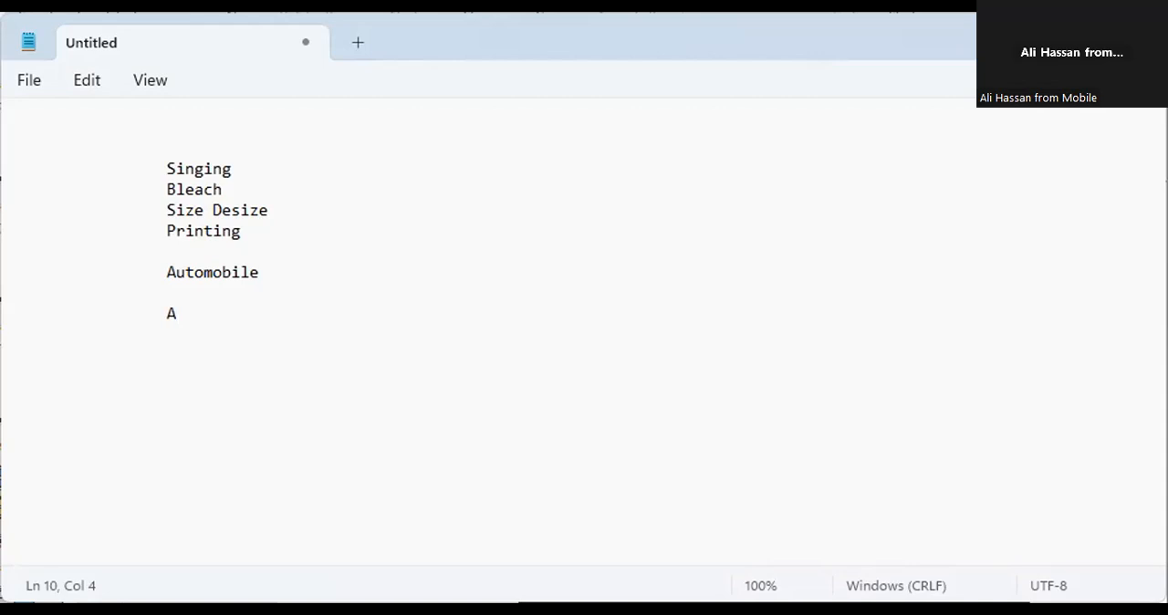
key("BackSpace")
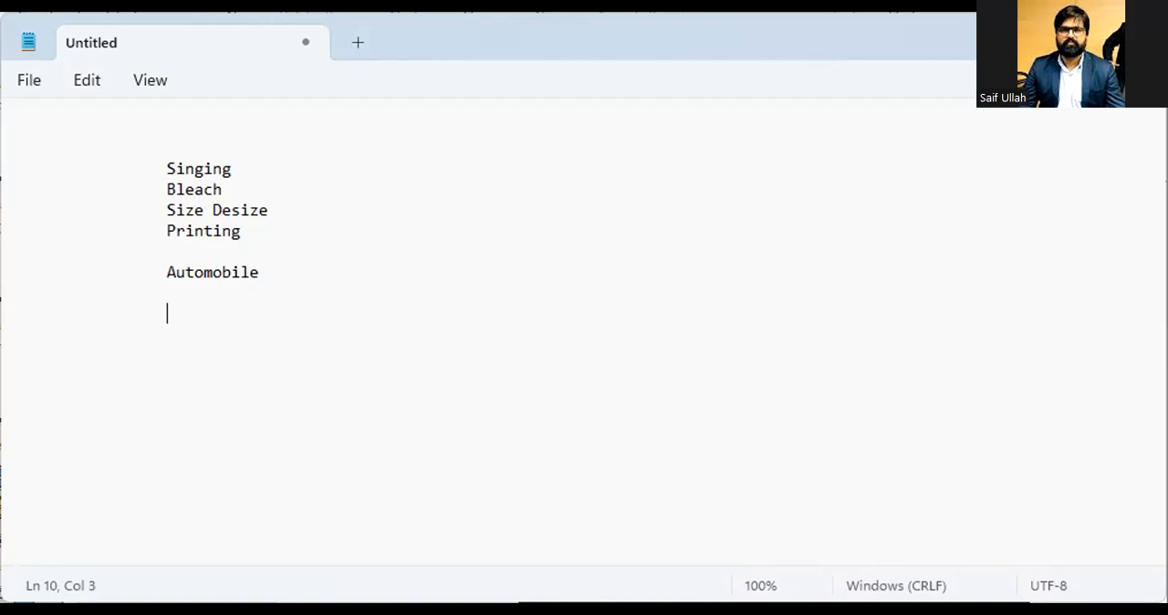
type("Wiring")
key("Return")
Step: Add Interior Floor as the next indented item
key("Tab")
key("Tab")
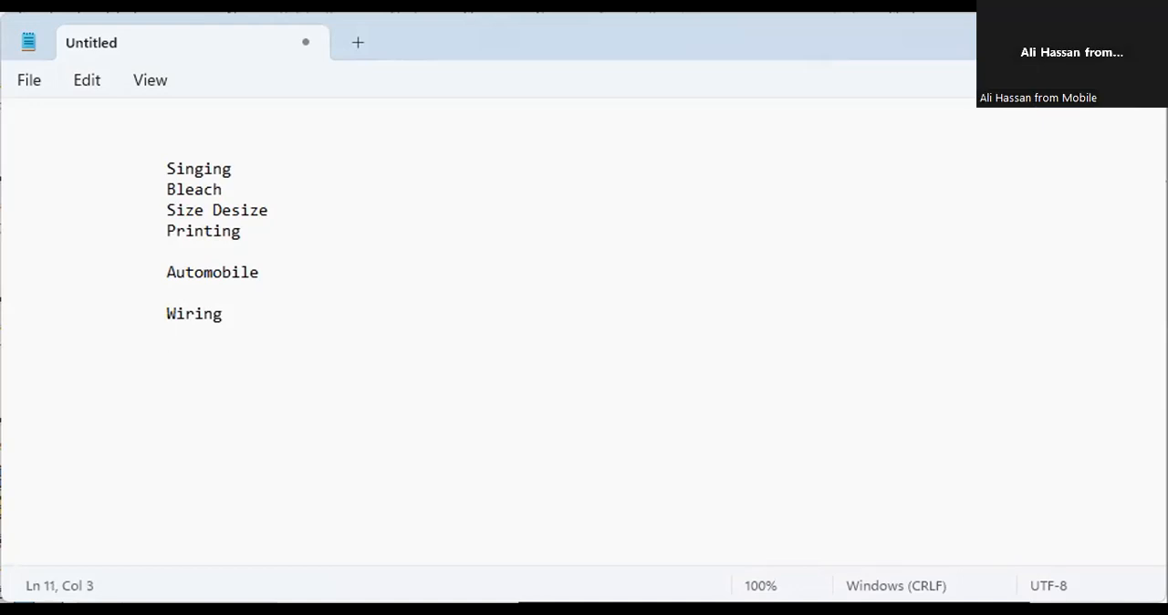
type("Interior ")
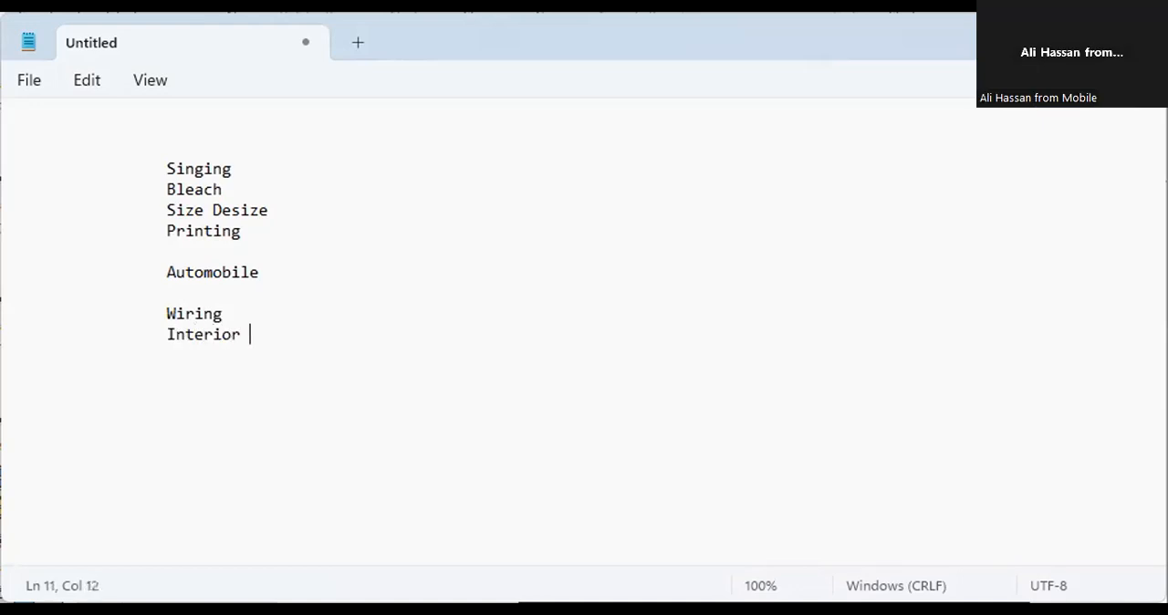
type("Floor")
key("Return")
Step: Add Interior Garnish as the next indented item
key("Tab")
key("Tab")
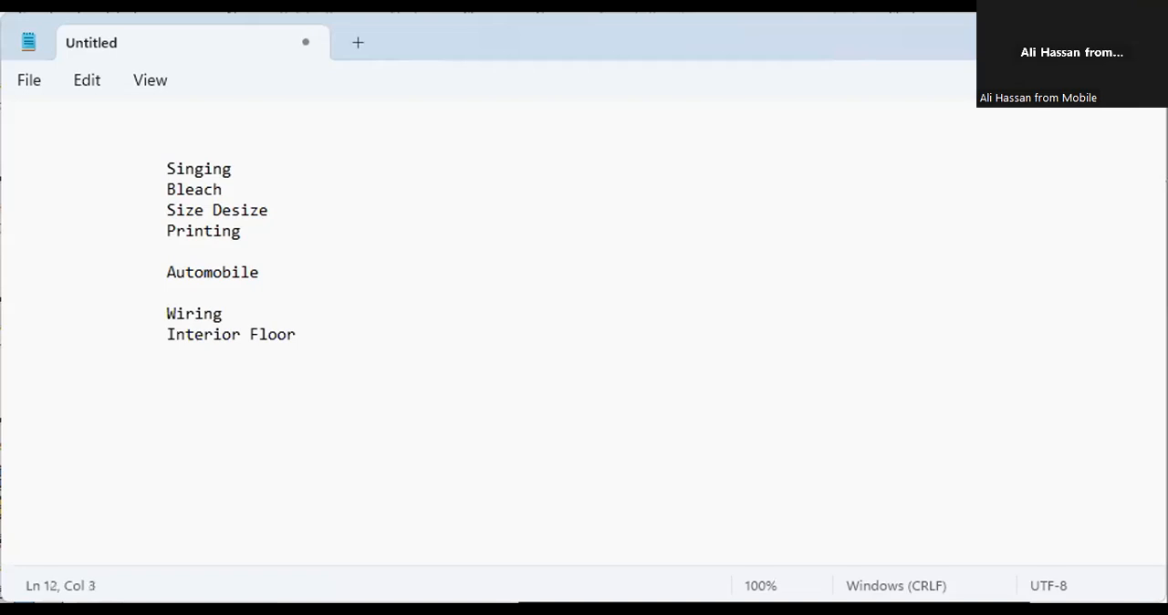
type("Interior G")
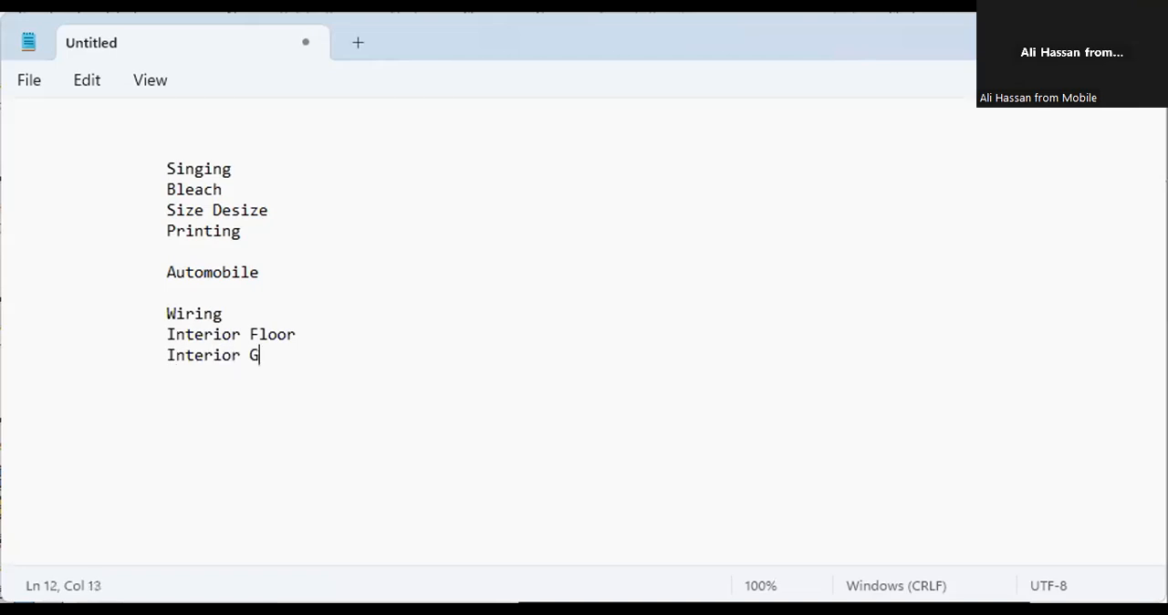
type("arnish")
key("Return")
Step: Add Dashboard as the next indented item
key("Tab")
key("Tab")
type("IP")
key("BackSpace")
key("BackSpace")
type("Dash")
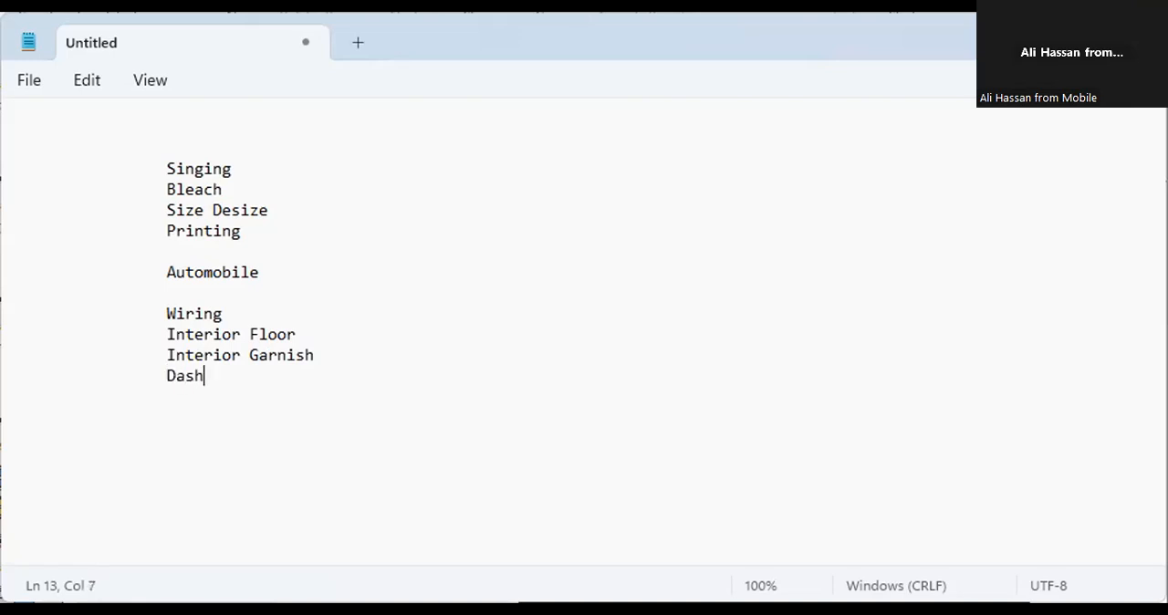
type("board")
key("Return")
Step: Add laguage Garnish as the next indented item
key("Tab")
key("Tab")
type("1ag")
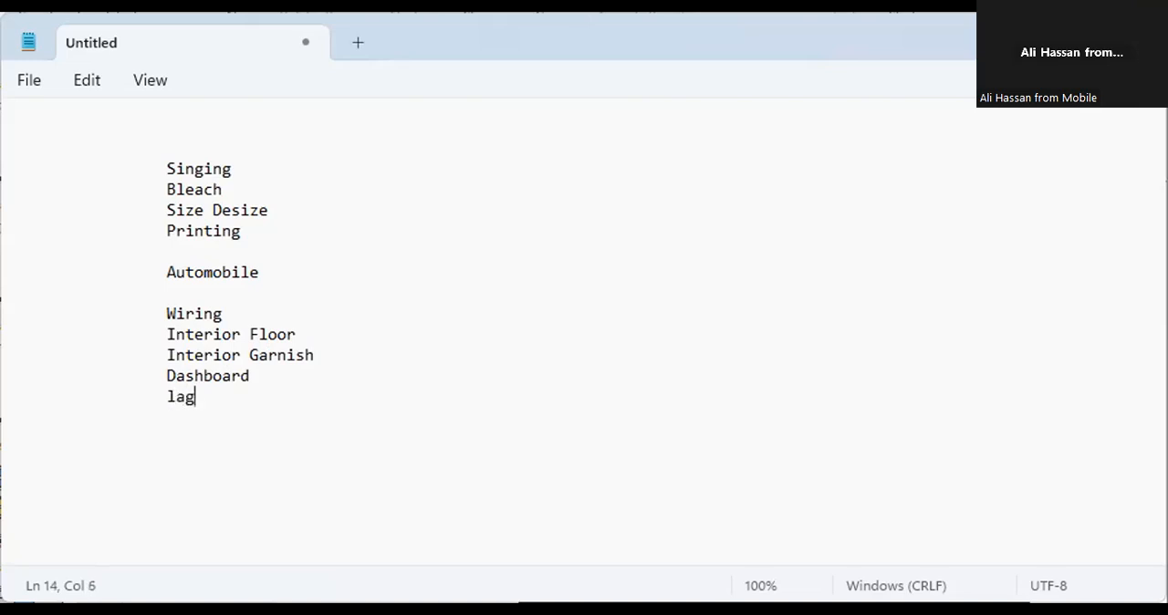
type("uage Ga")
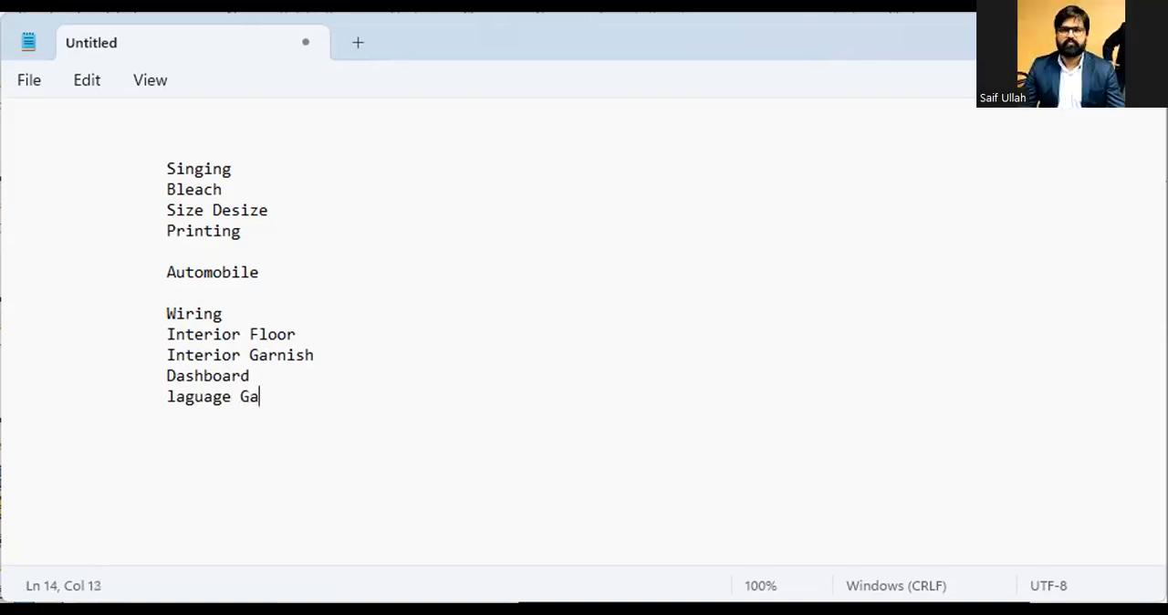
type("rnish")
key("Return")
Step: Add Engine Transmission as the next indented item
key("Tab")
key("Tab")
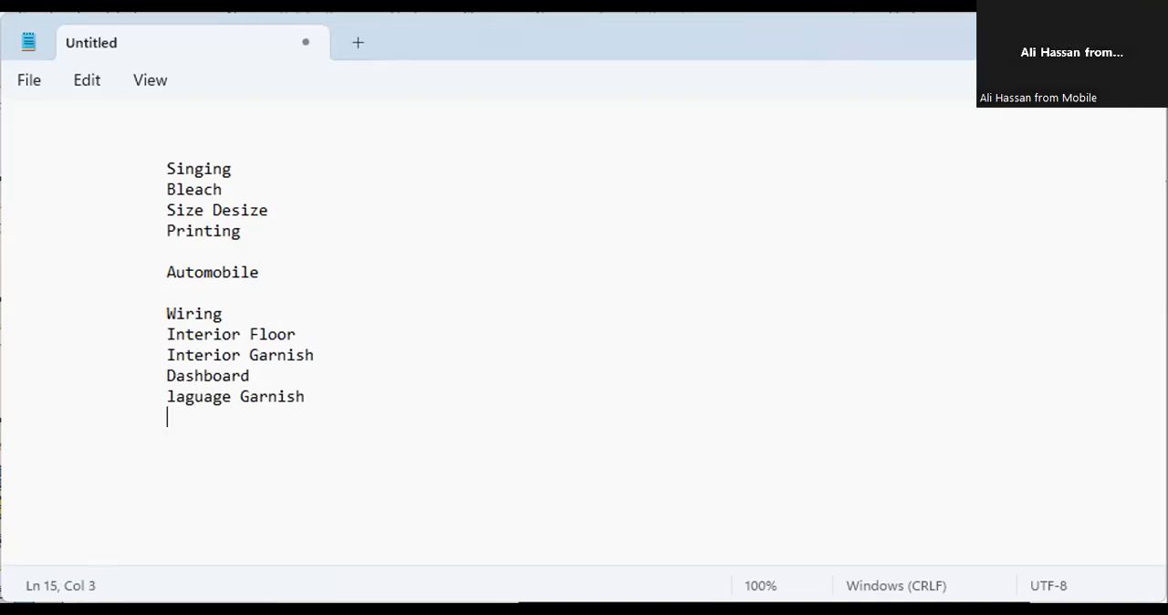
type("Engine Transmitio")
key("BackSpace")
key("BackSpace")
key("BackSpace")
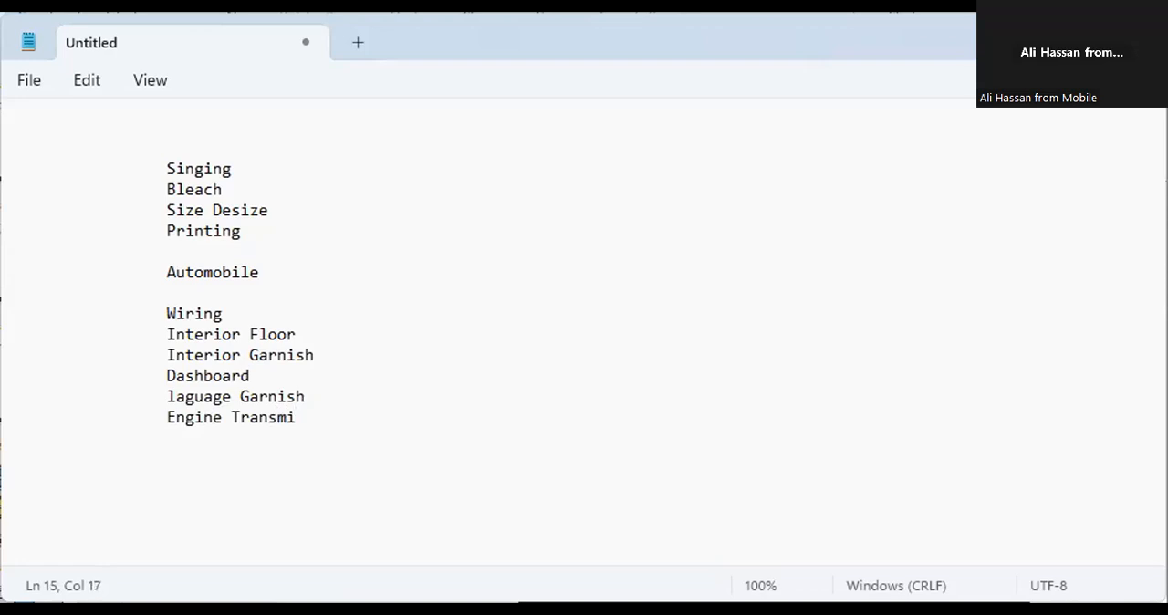
type("ssion")
key("Return")
Step: Add Glases as the next indented item
key("Tab")
key("Tab")
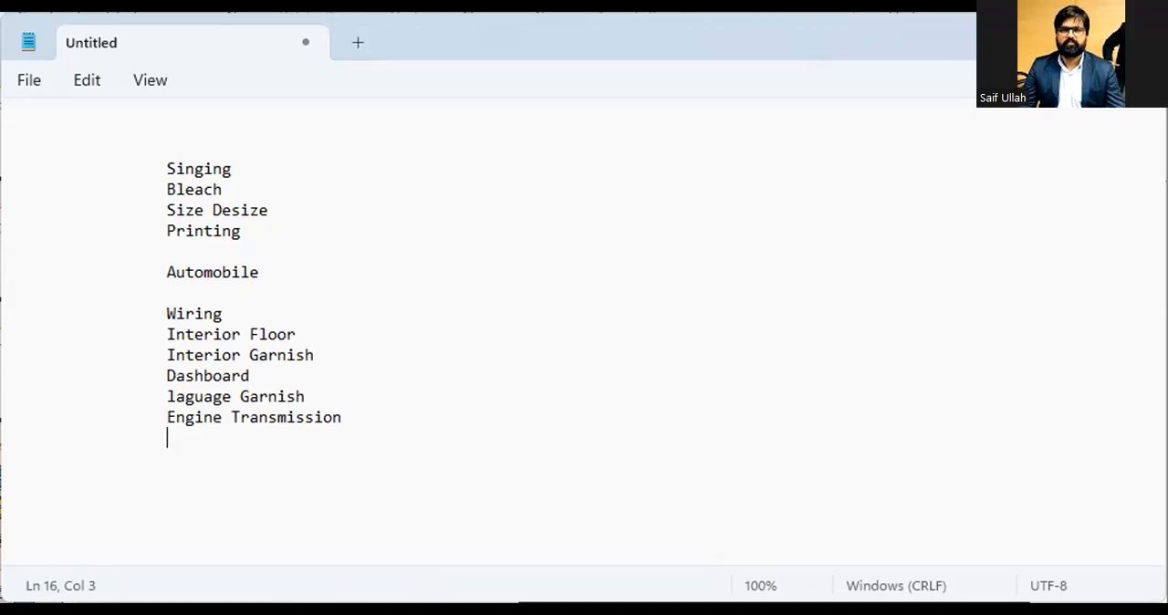
type("Glass")
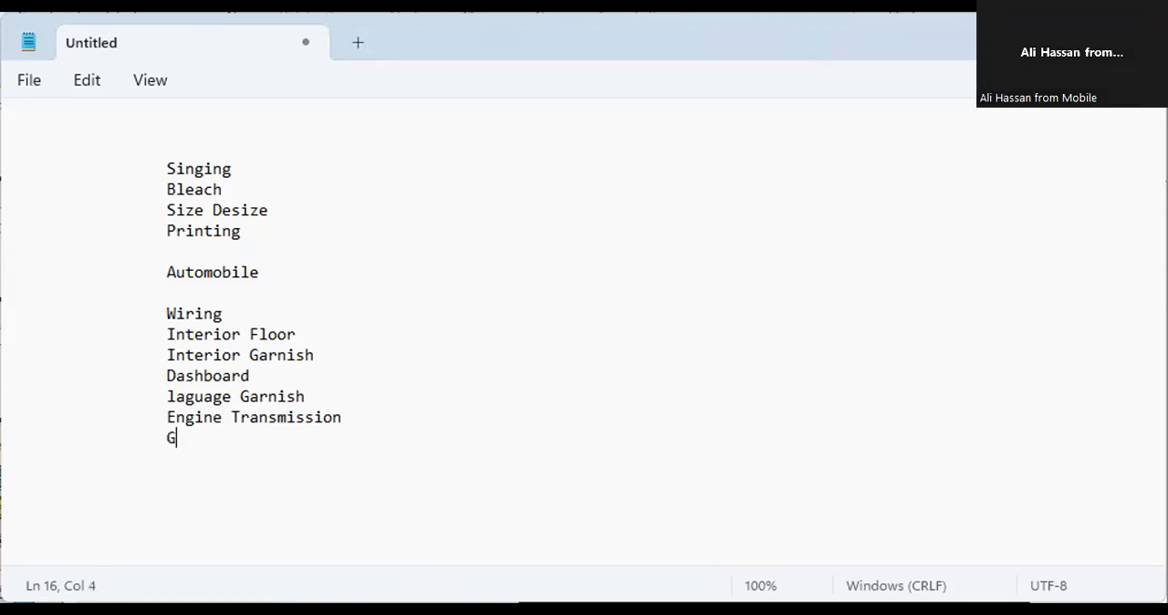
key("BackSpace")
type("es")
key("Return")
Step: Add Door Trim as the next indented item
key("Tab")
key("Tab")
type("Door Trim")
key("Return")
Step: Add Tyres as the last indented item
key("Tab")
key("Tab")
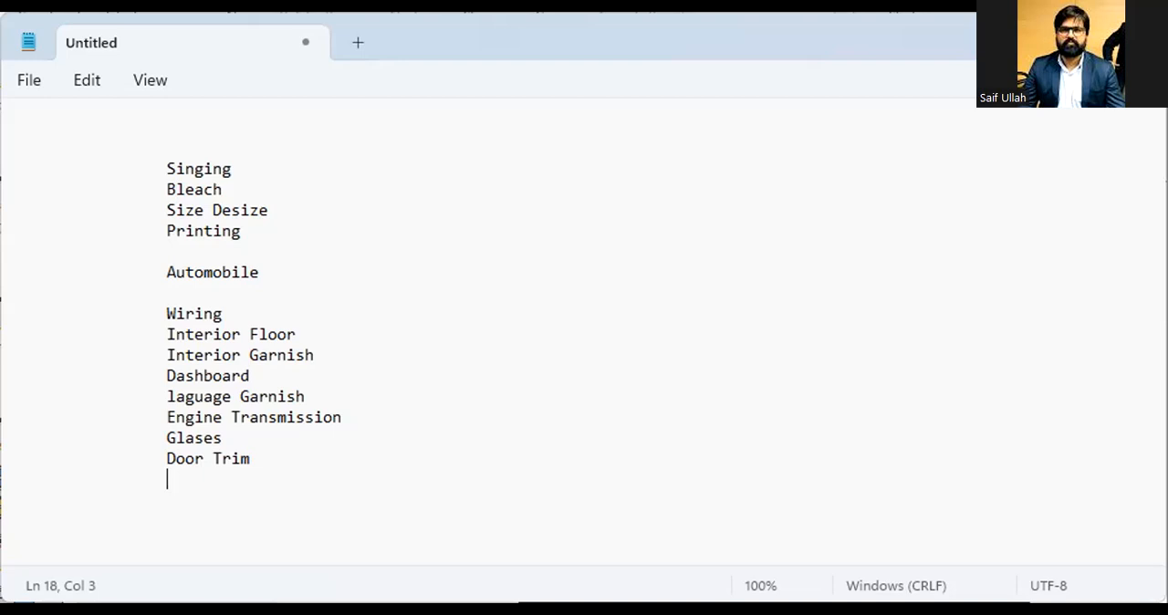
type("Tyire")
key("BackSpace")
key("BackSpace")
key("BackSpace")
type("res")
Step: Write CAR INDUS on the blank line below Automobile
left_click(178, 290)
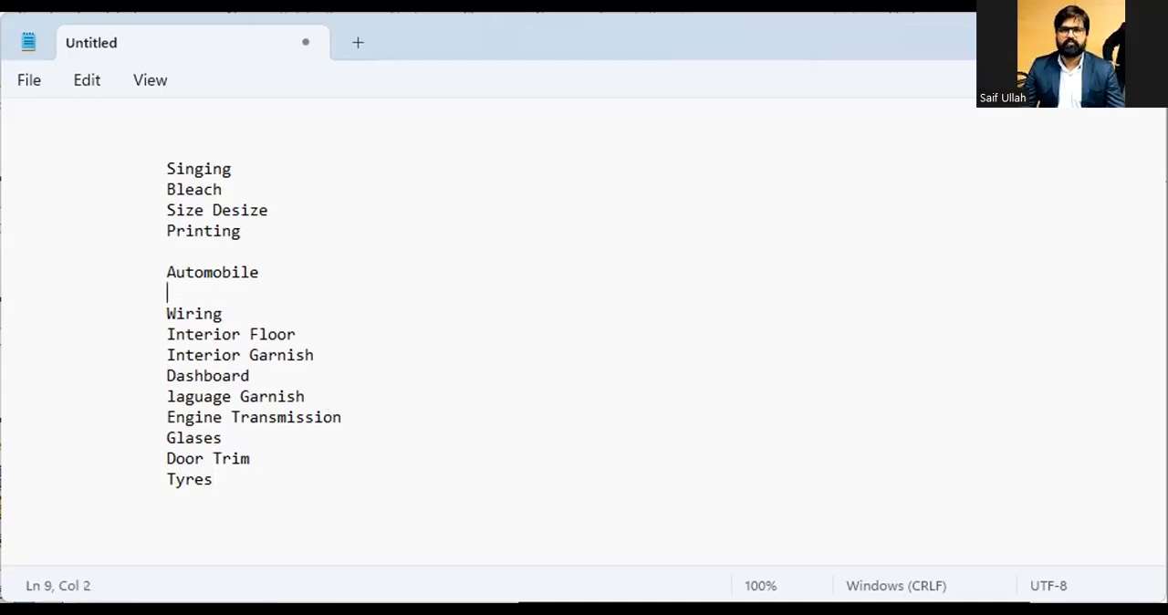
type("CA")
type("R ")
type("Indu")
key("BackSpace")
key("BackSpace")
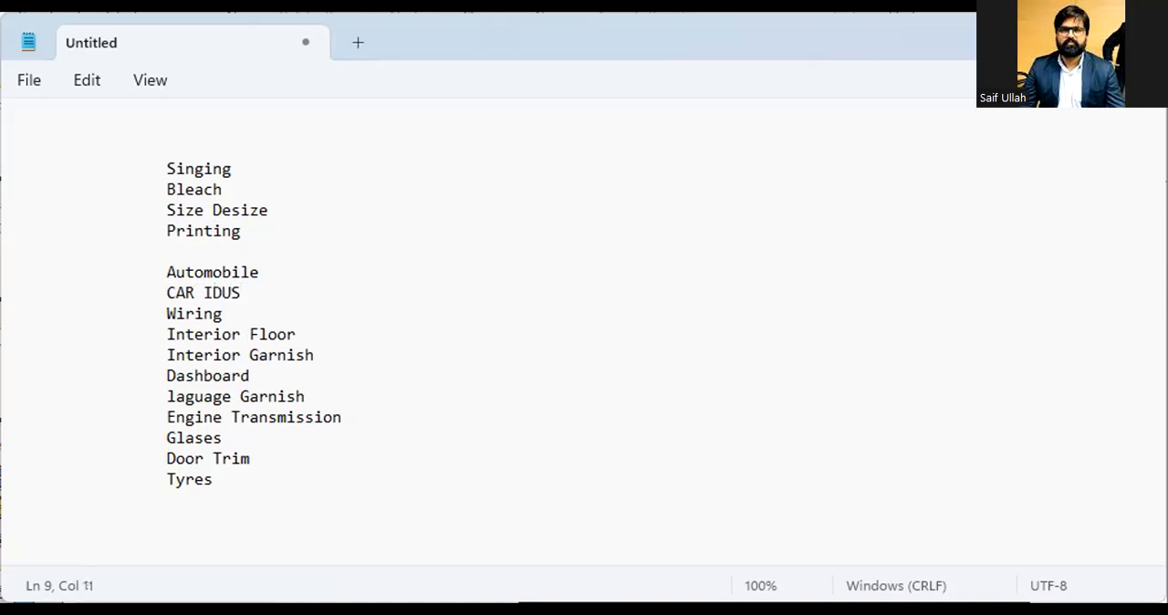
key("BackSpace")
key("BackSpace")
key("BackSpace")
type("NDUS")
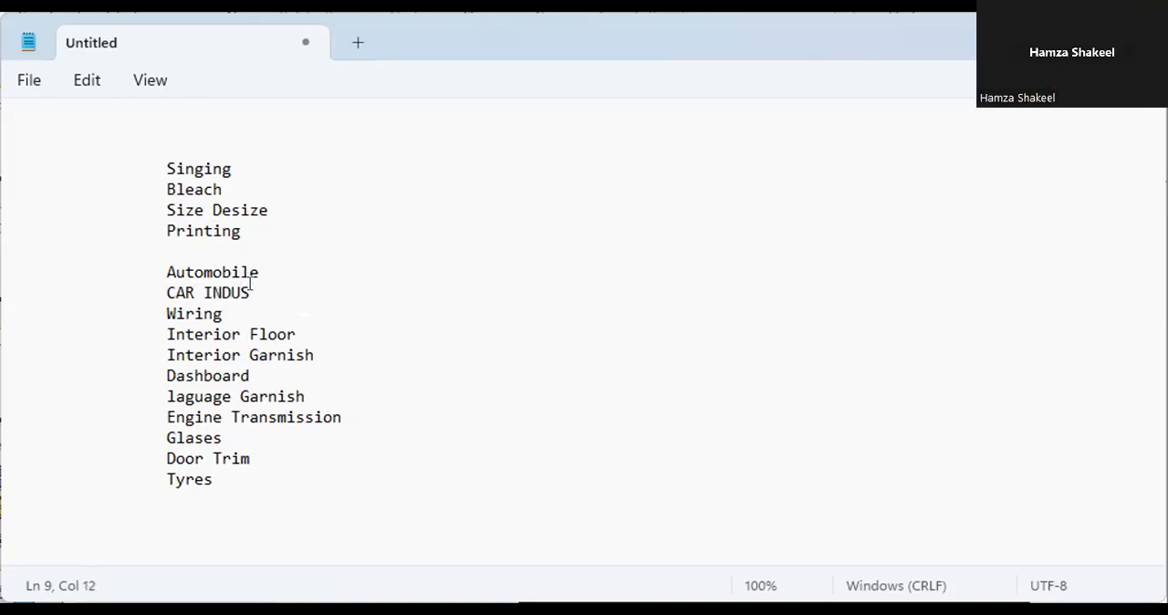
Step: Insert a blank line between Automobile and CAR INDUS
left_click_drag(251, 293, 173, 292)
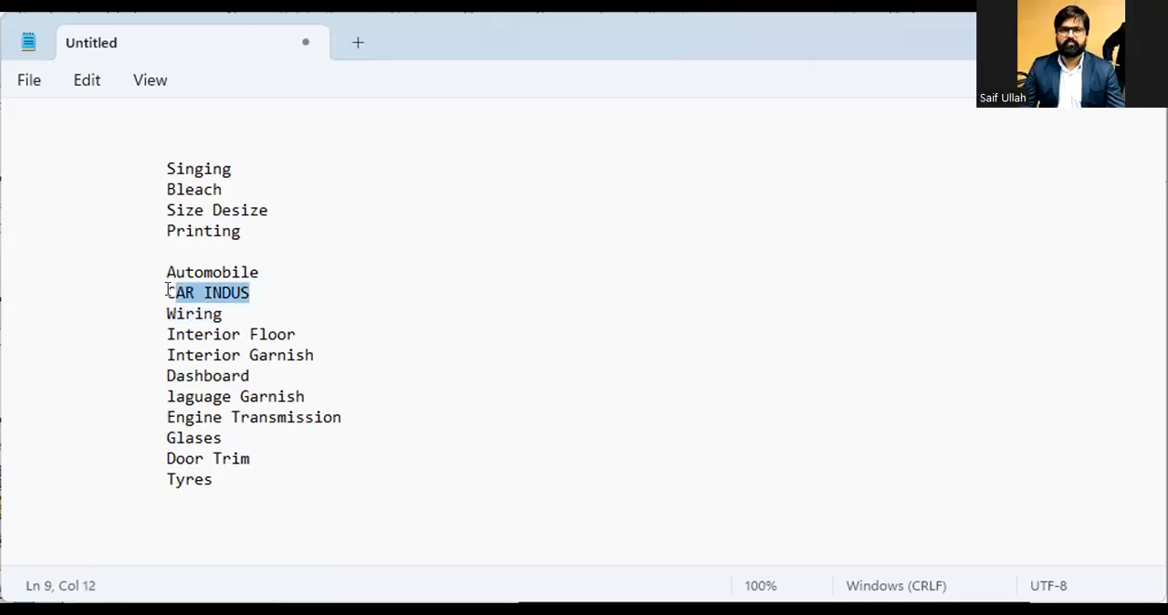
left_click(250, 292)
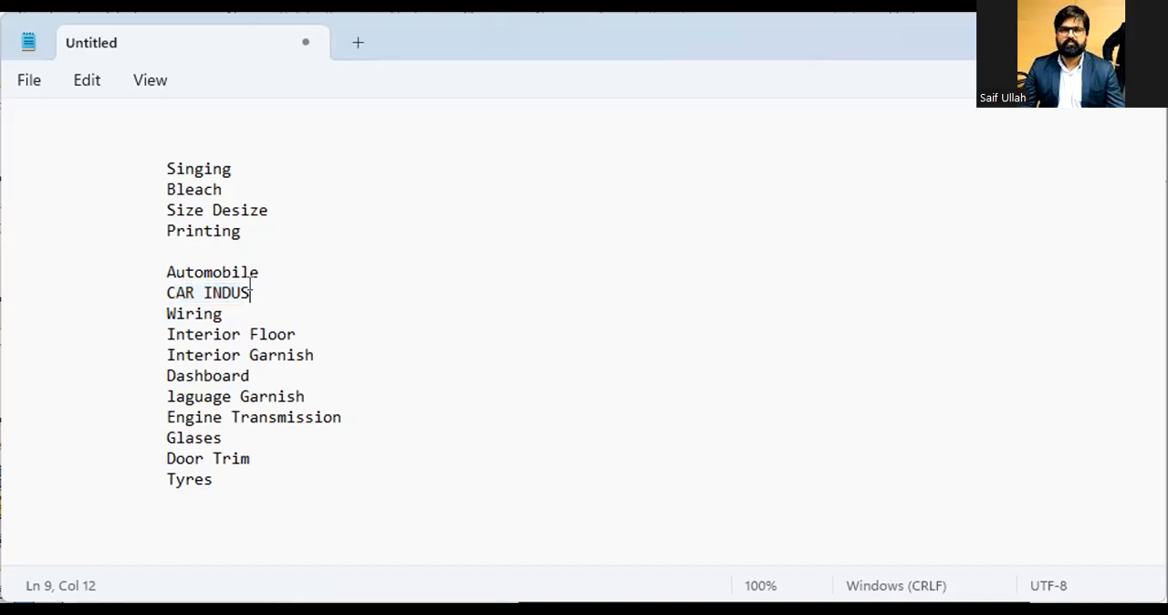
left_click_drag(251, 292, 128, 285)
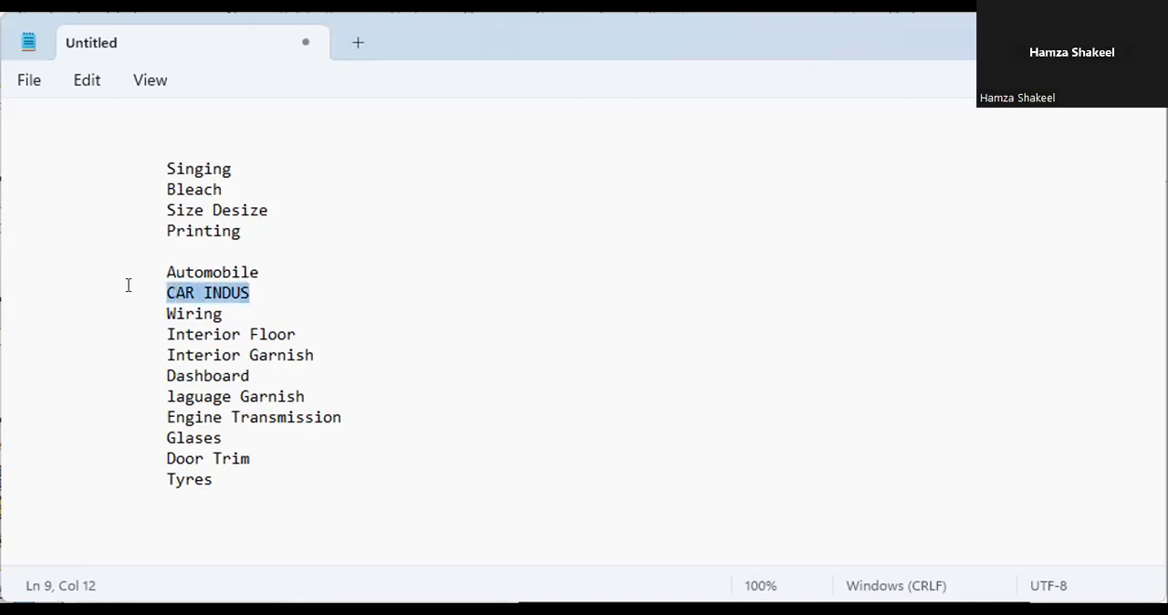
left_click(395, 342)
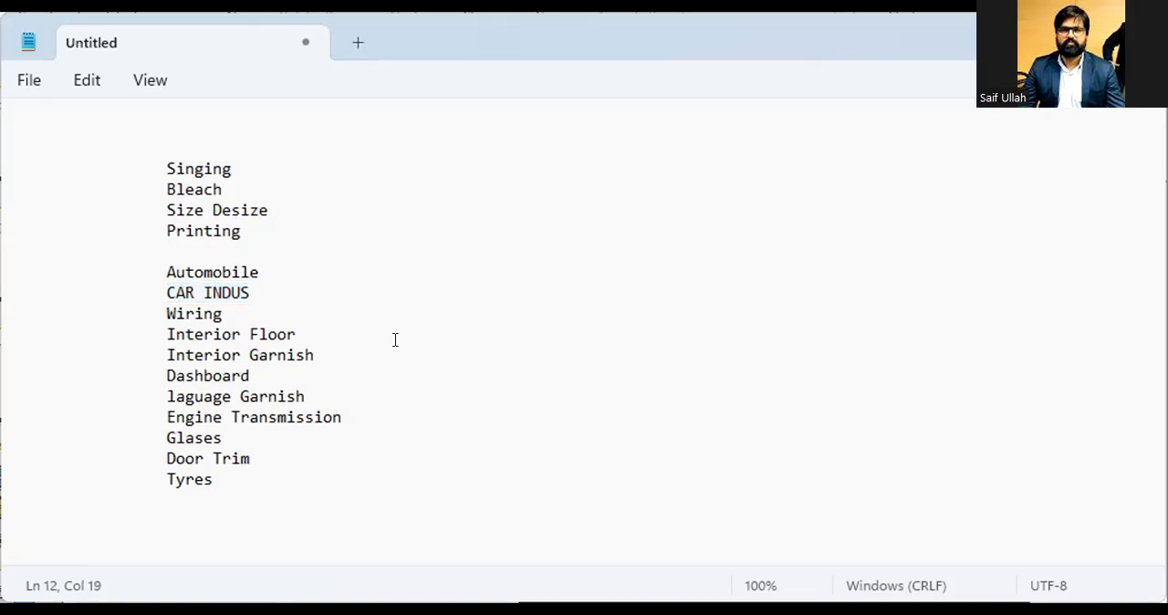
left_click(219, 469)
left_click(250, 286)
left_click(268, 266)
key("Return")
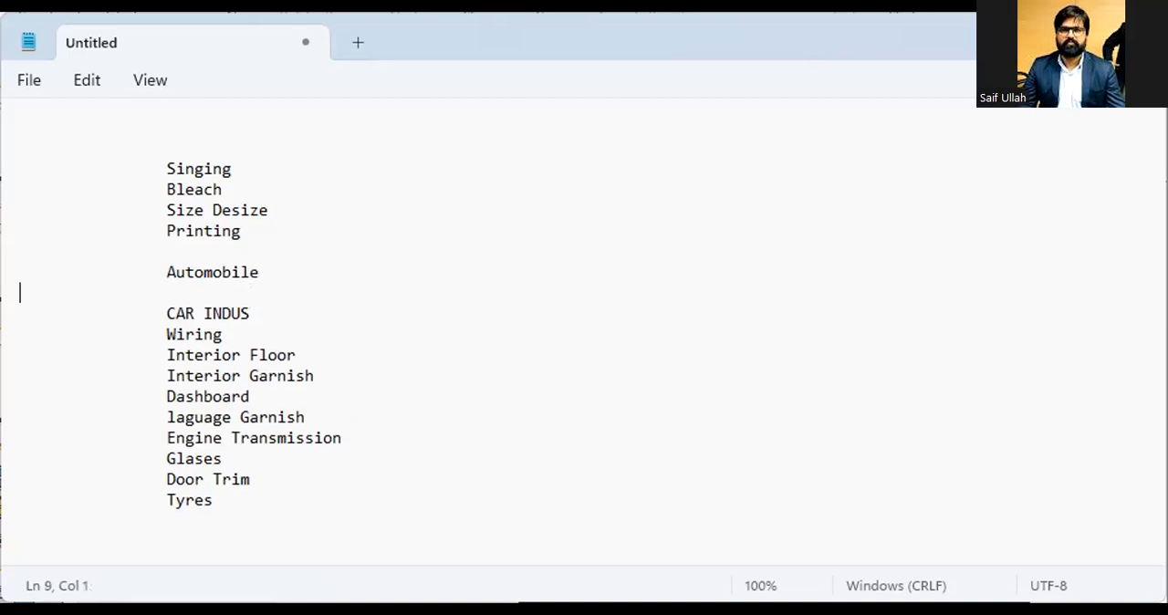
left_click(248, 314)
left_click(222, 332)
left_click(226, 354)
left_click(228, 374)
left_click(228, 395)
left_click(221, 415)
left_click(232, 507)
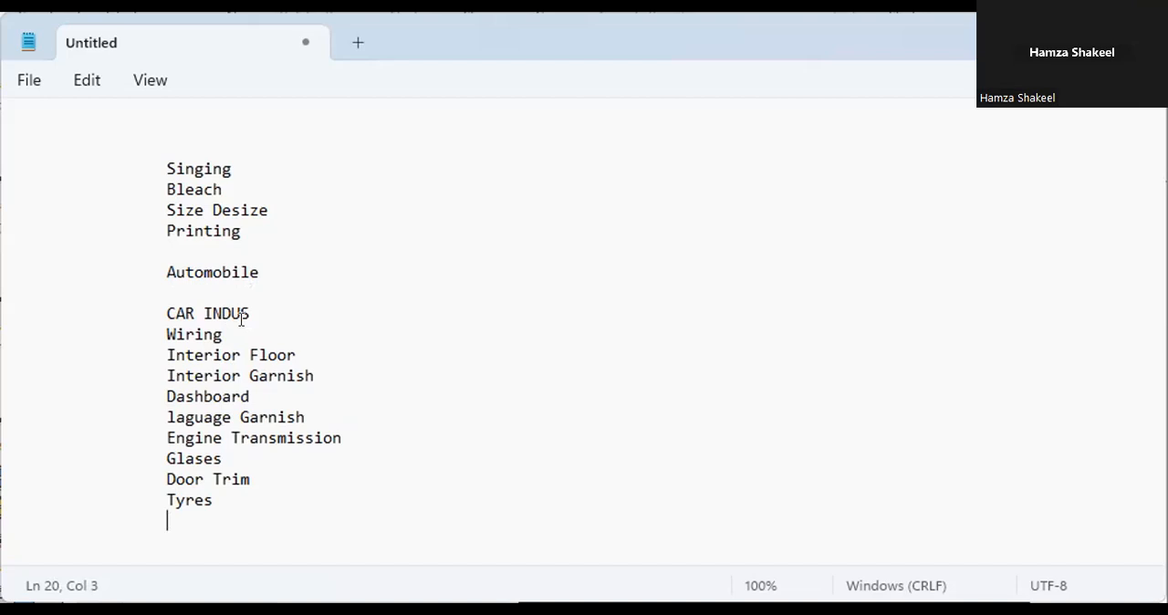
left_click(240, 230)
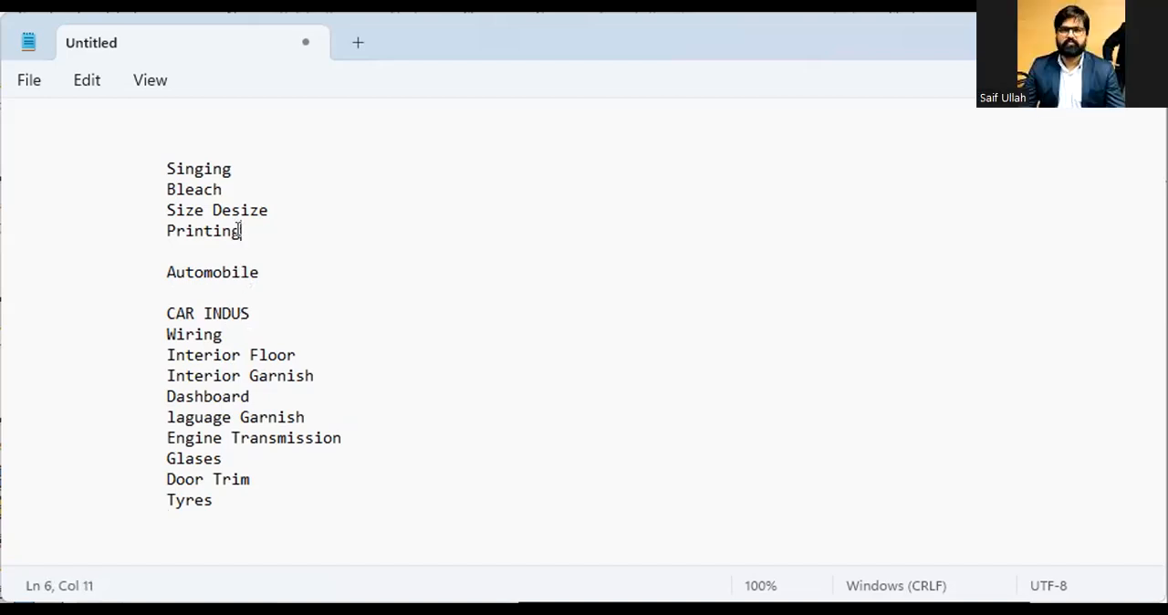
left_click(235, 169)
left_click_drag(240, 230, 162, 148)
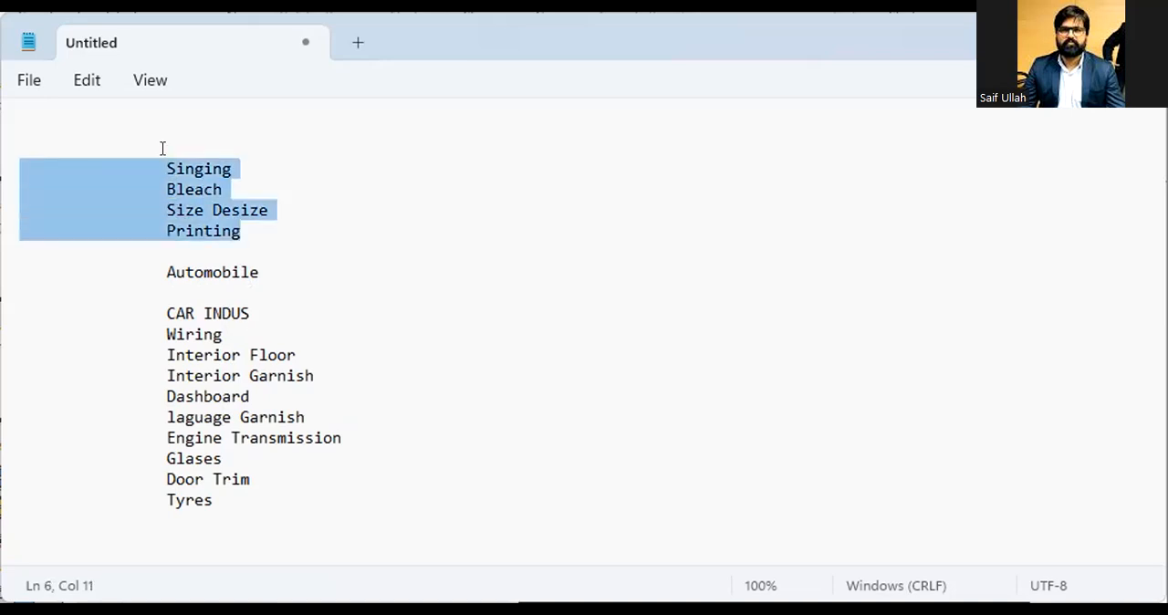
left_click(220, 170)
left_click(221, 190)
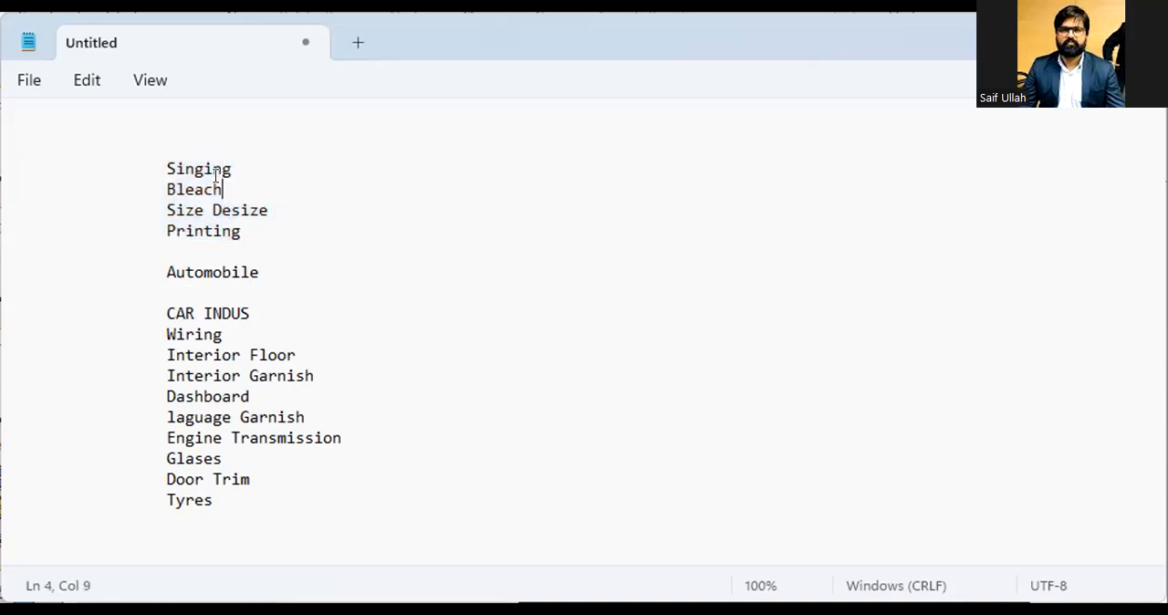
left_click(212, 229)
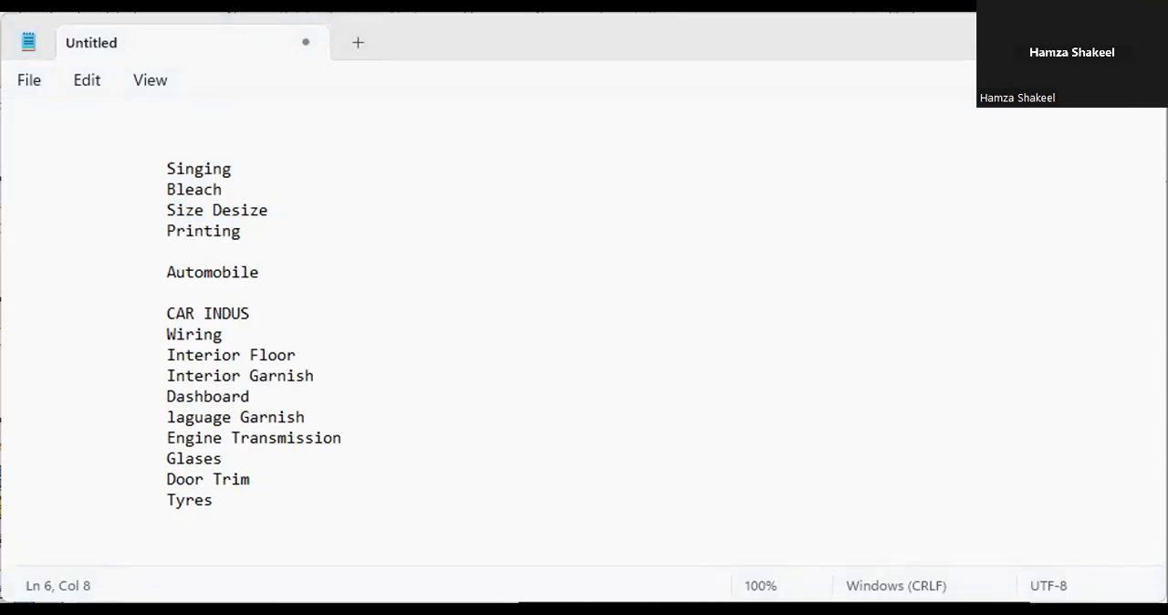
Step: Switch to SAP and start transaction mm01 to create a material
key("alt+Tab")
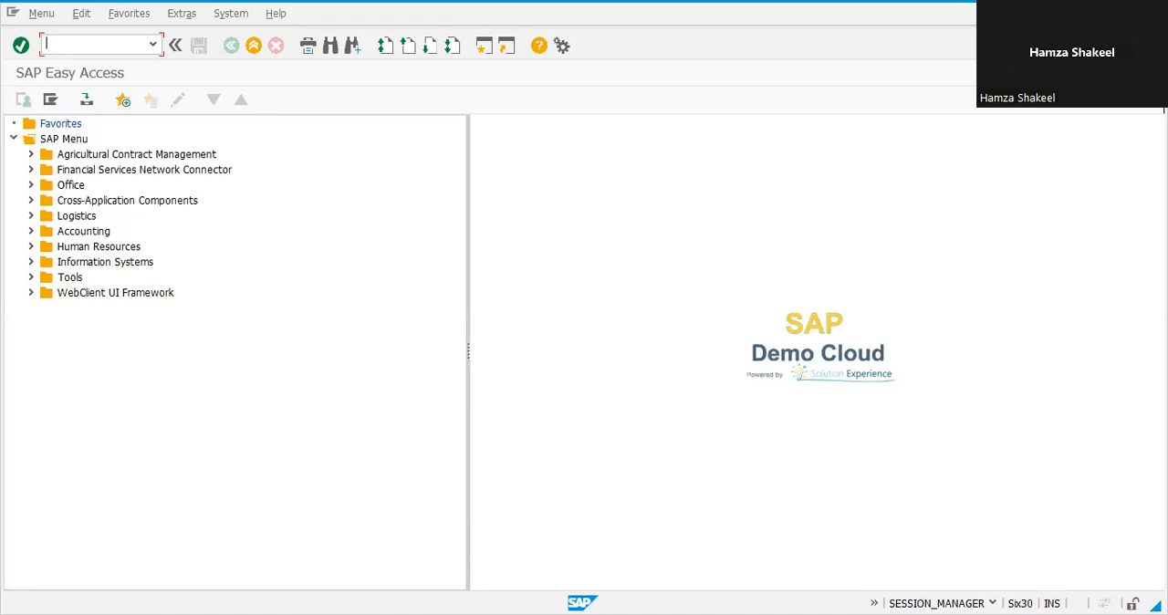
key("alt+Tab")
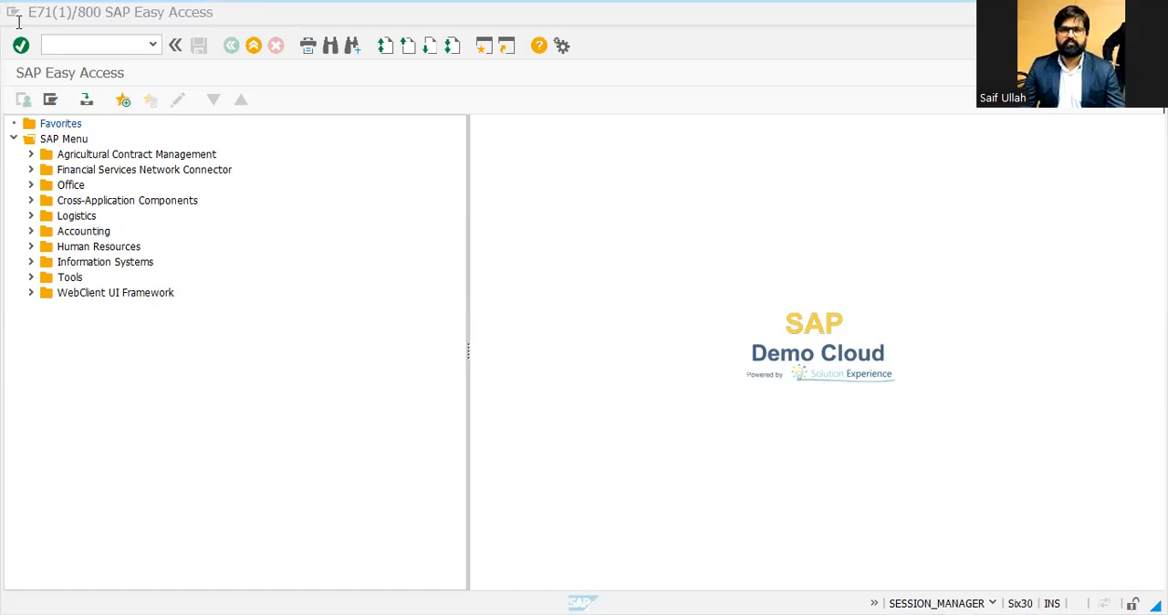
left_click(96, 41)
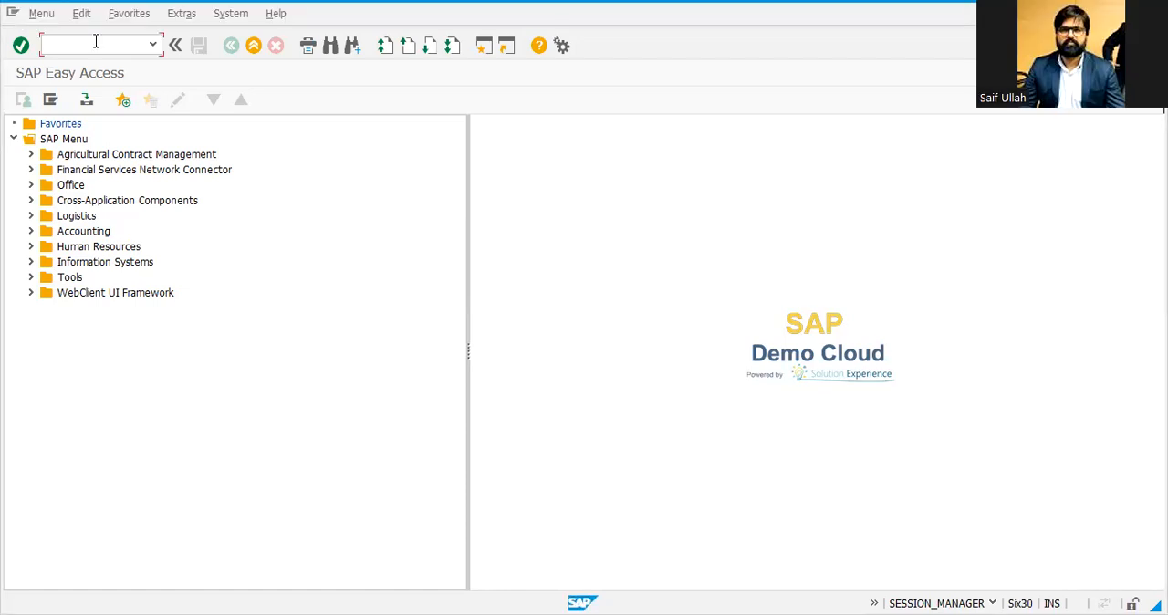
type("mm01")
key("Return")
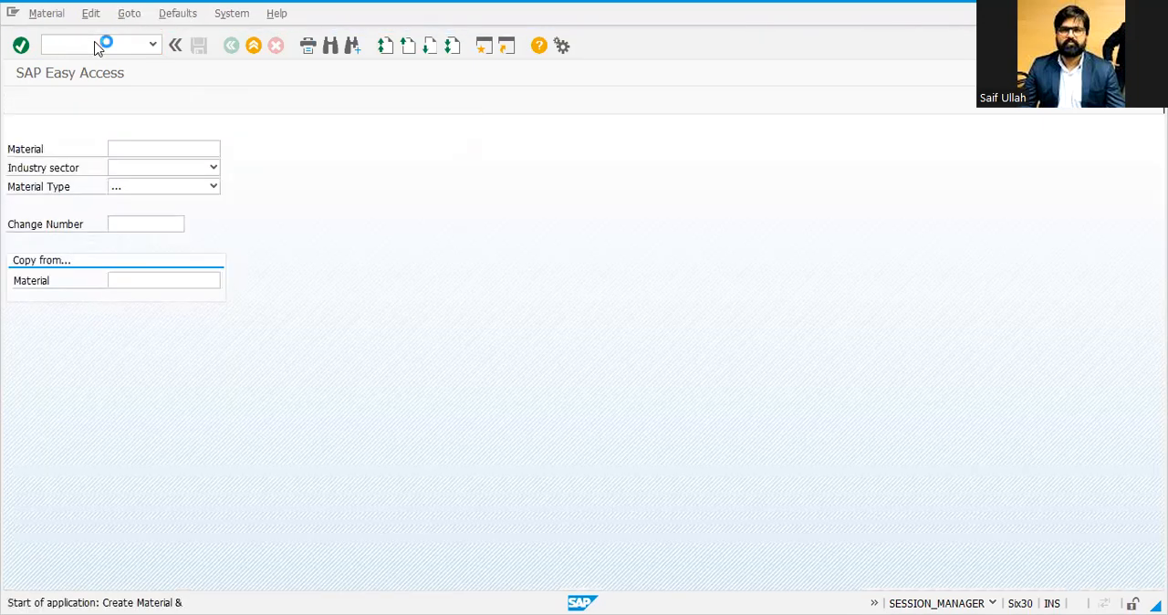
left_click(126, 149)
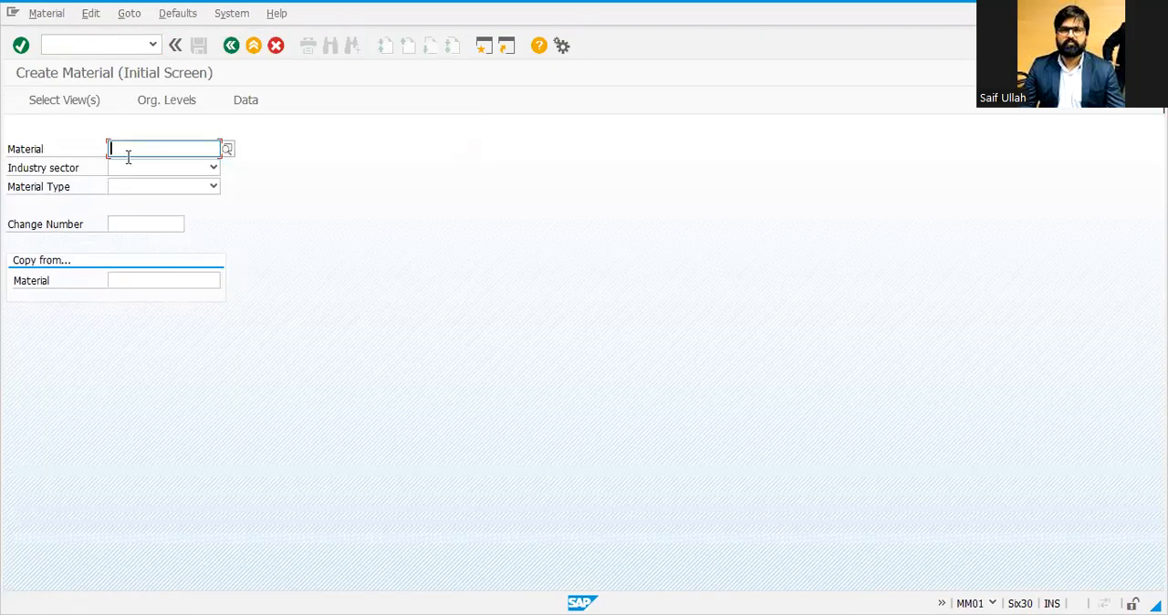
key("Down")
key("Down")
key("Down")
key("Down")
key("Down")
key("Down")
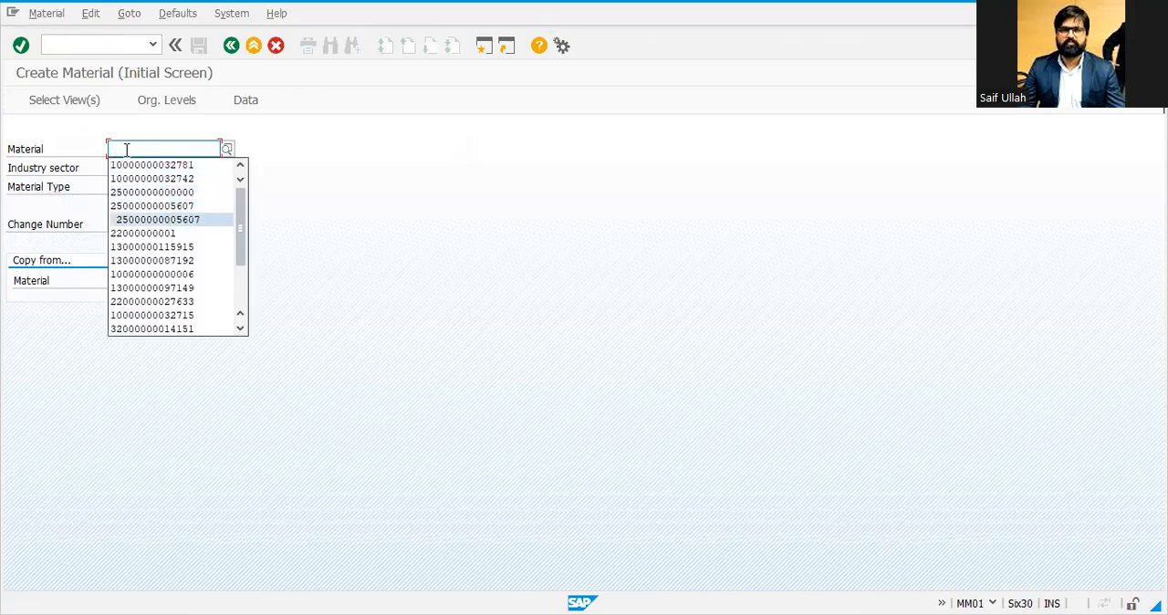
key("Return")
key("Return")
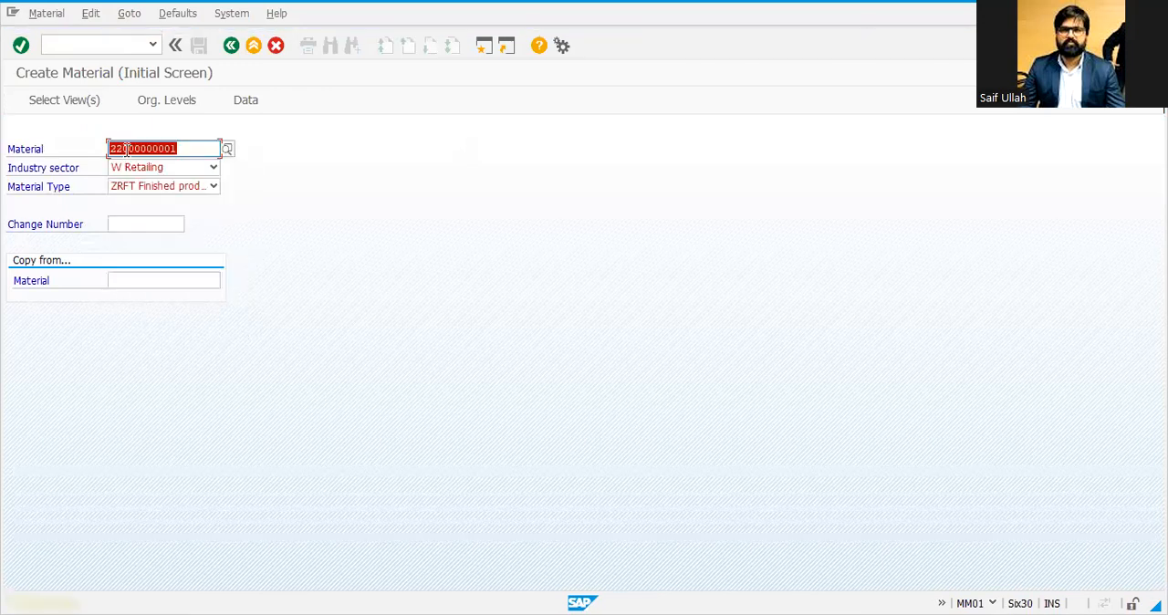
key("Tab")
key("Tab")
key("Down")
key("Down")
key("Return")
key("Return")
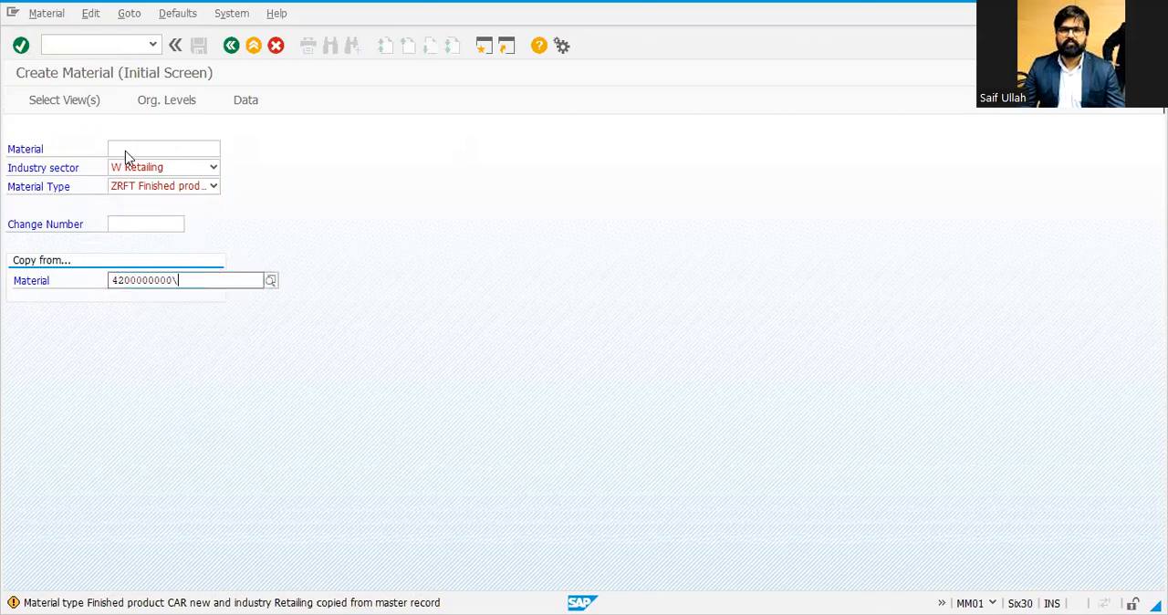
key("BackSpace")
key("BackSpace")
key("BackSpace")
key("BackSpace")
key("BackSpace")
key("BackSpace")
key("BackSpace")
key("BackSpace")
key("BackSpace")
key("BackSpace")
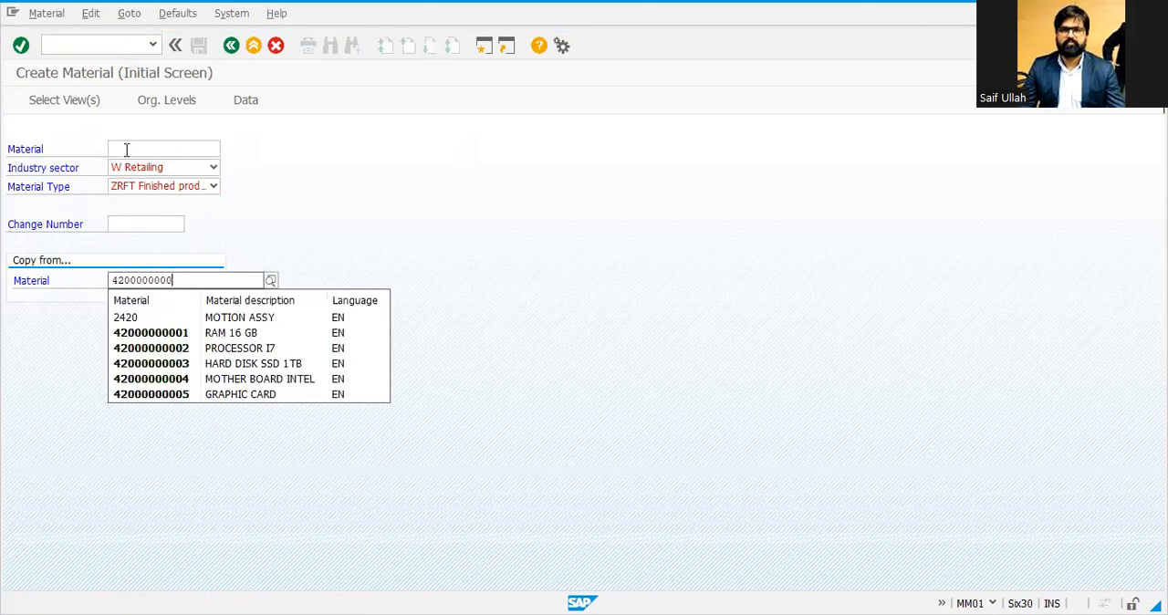
key("BackSpace")
key("Down")
key("Down")
key("Down")
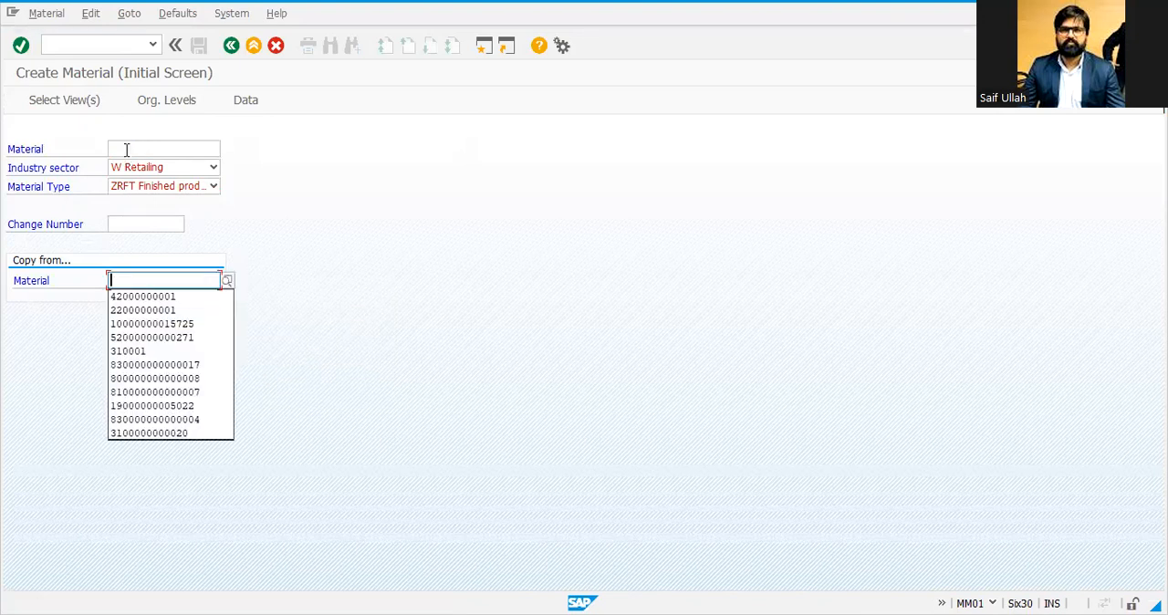
key("Return")
key("Return")
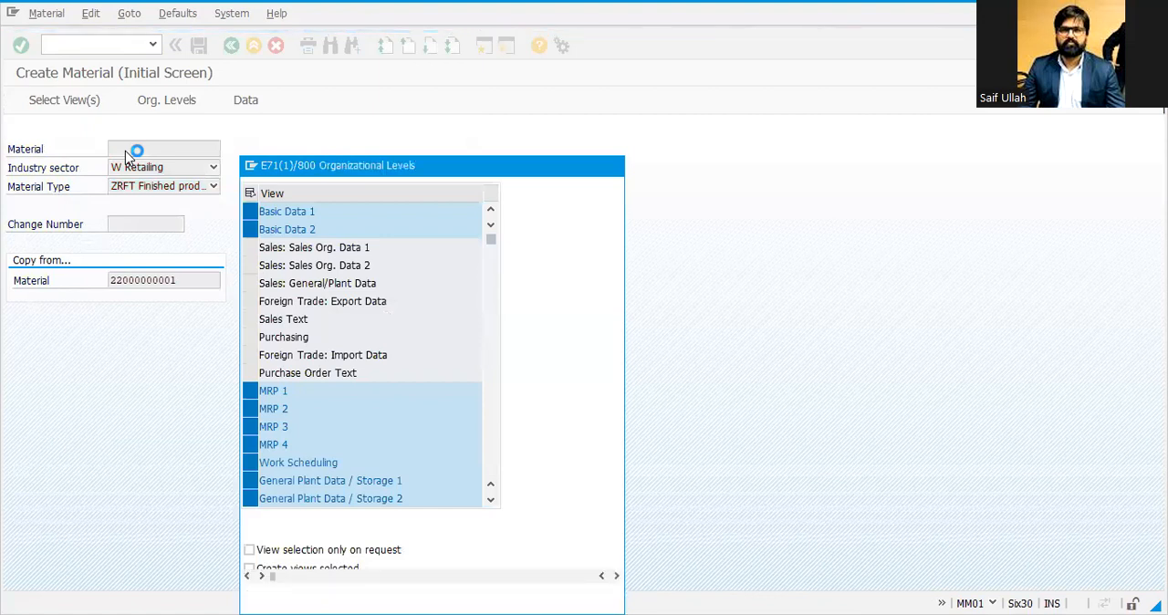
Step: Accept the selected views and plant 4001, and enter the material description INDUS CAR
key("Return")
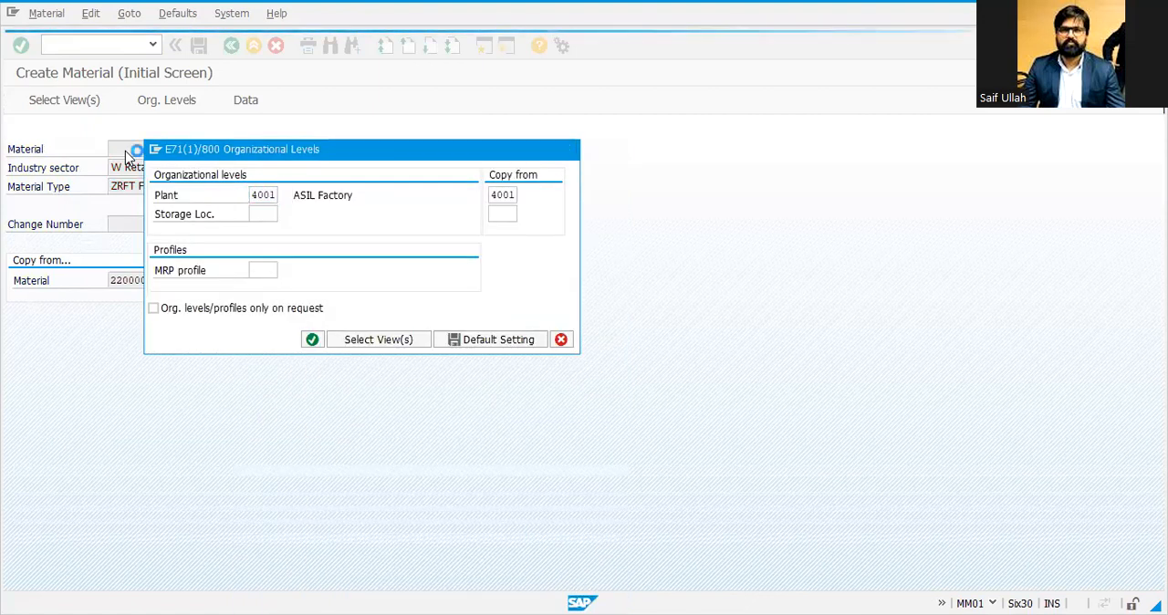
type("INDUS CAR")
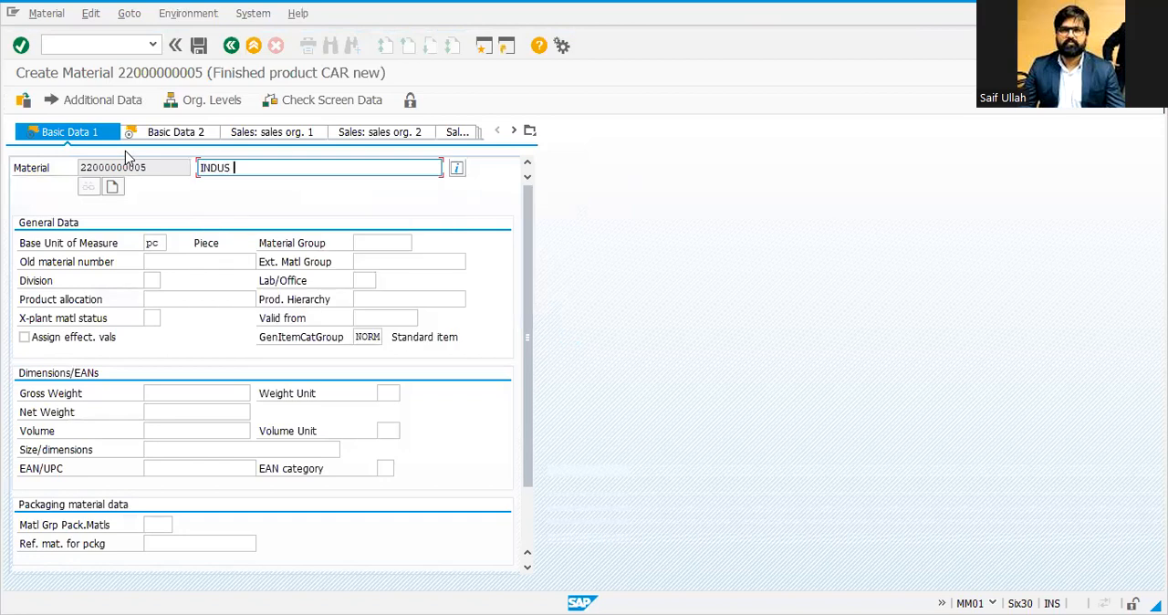
key("Return")
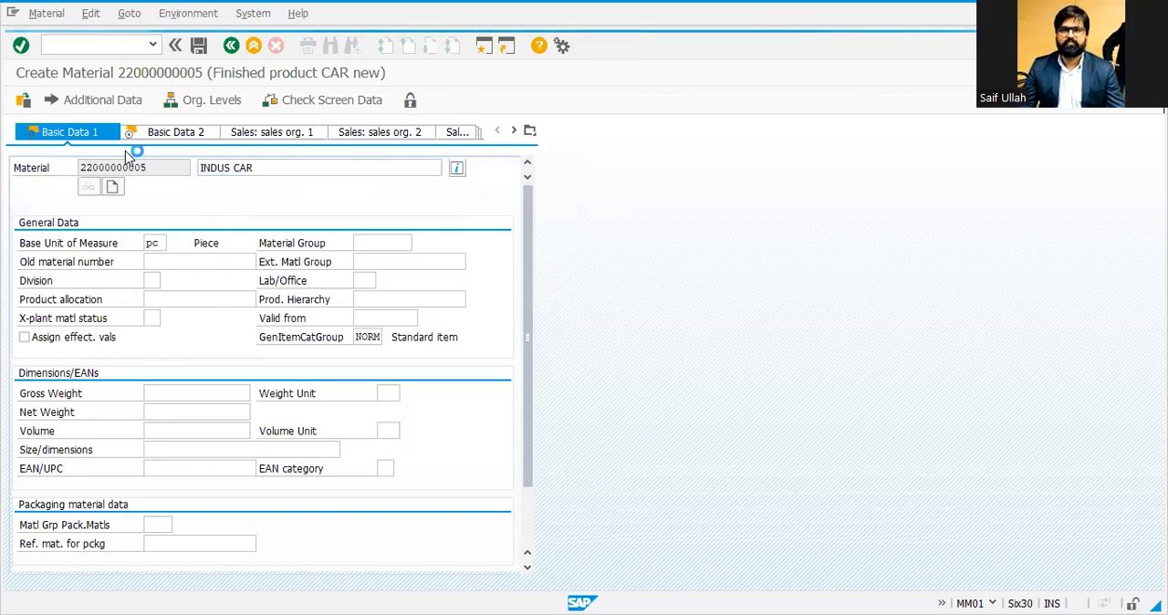
Step: Step through the remaining material views and save the new material
key("Return")
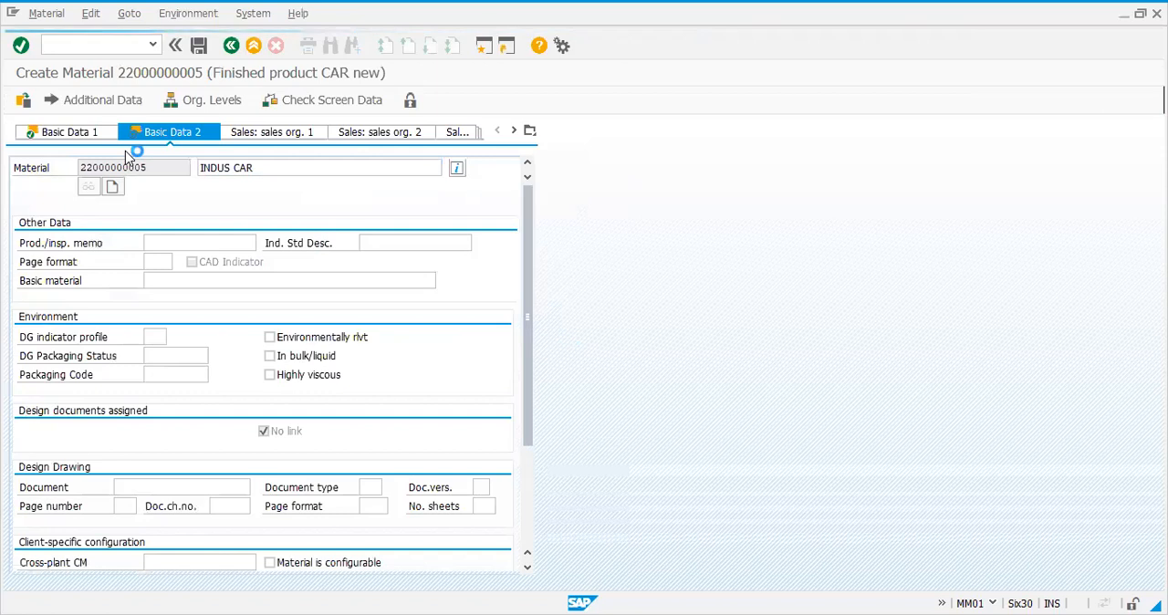
key("Return")
key("Return")
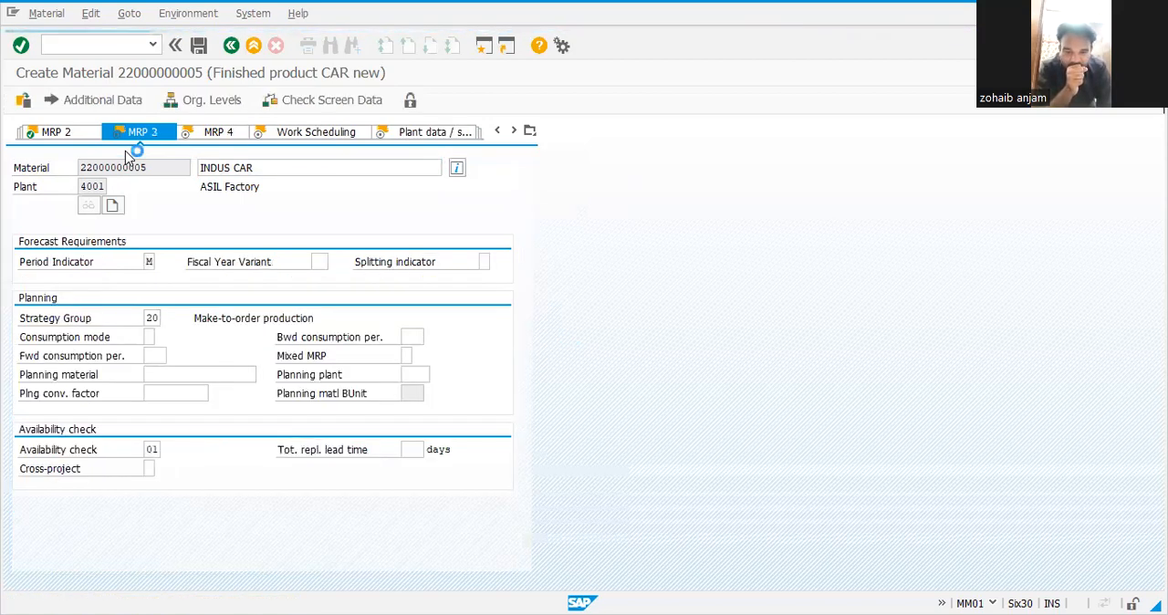
key("Return")
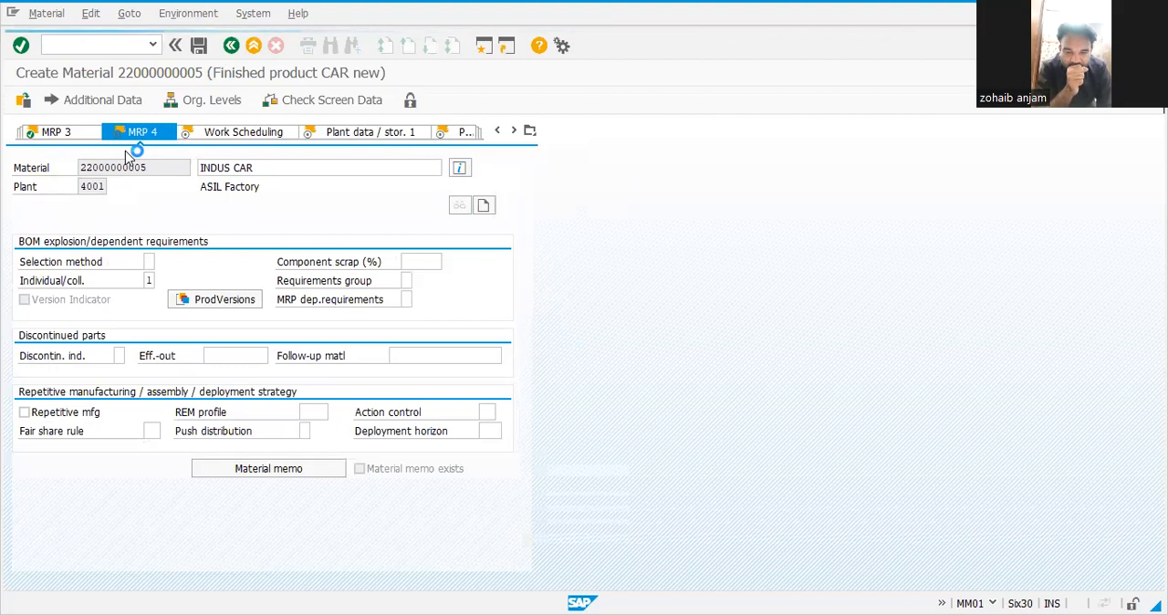
key("Return")
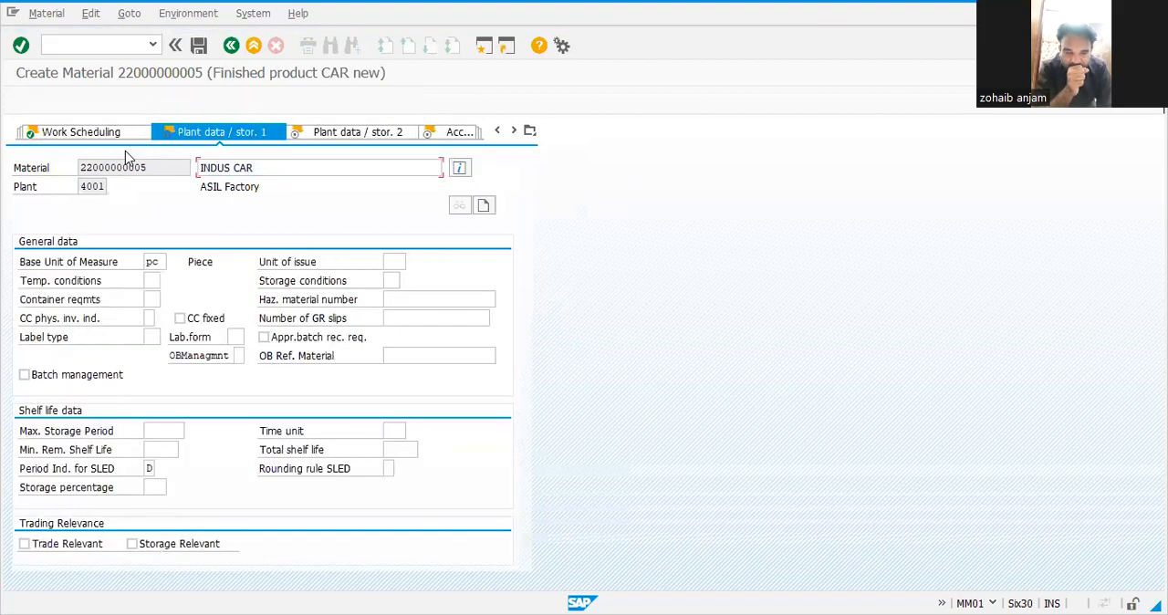
key("Return")
key("Return")
key("Return")
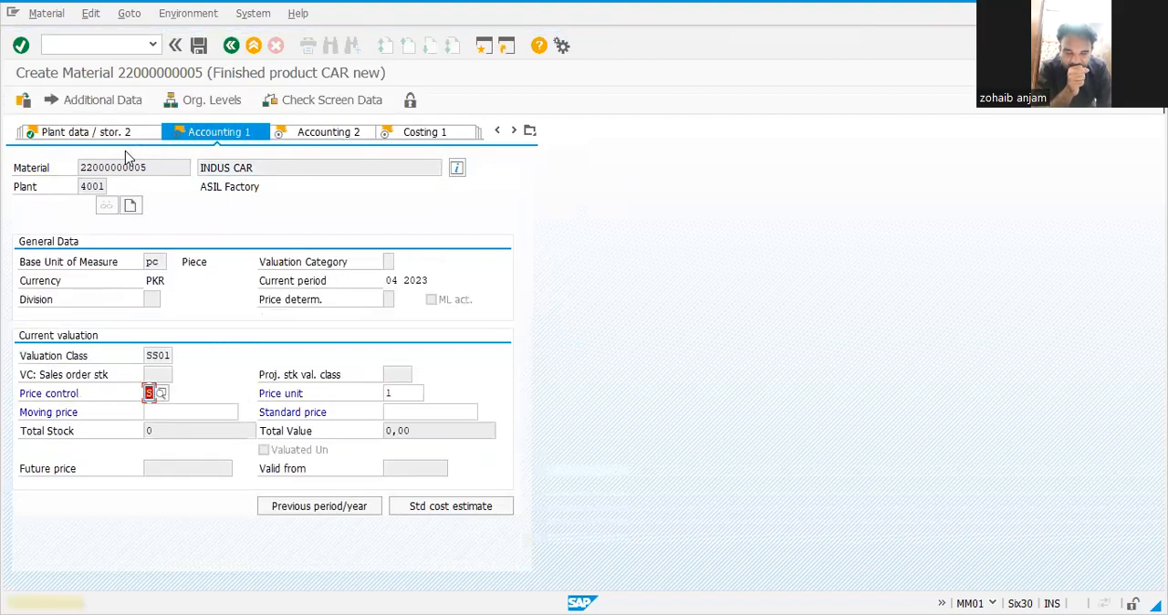
key("Return")
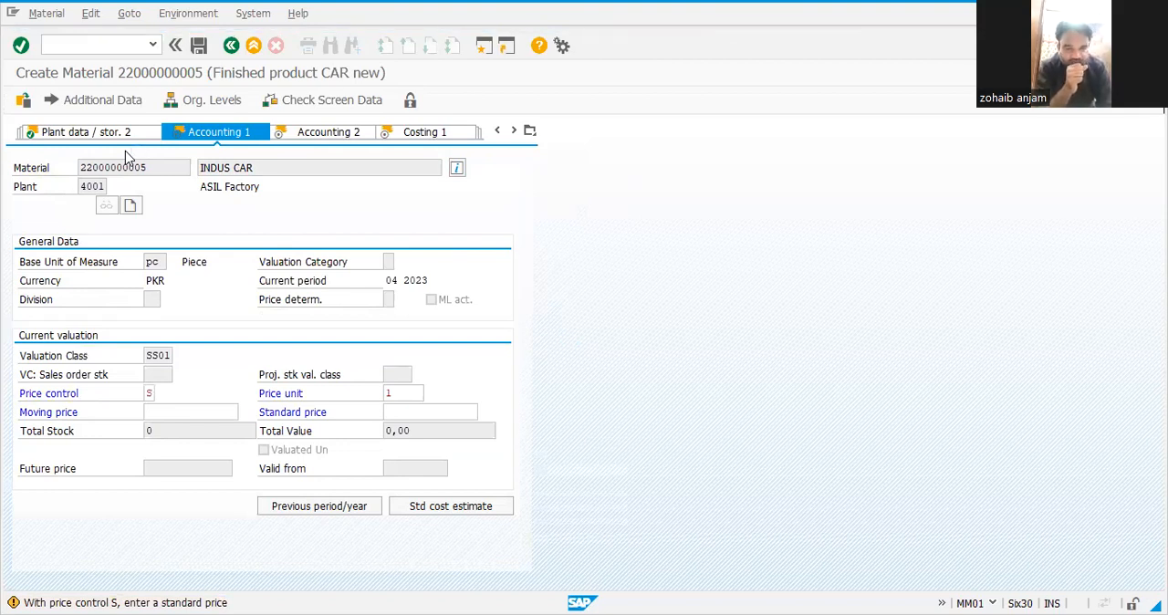
key("Return")
key("Return")
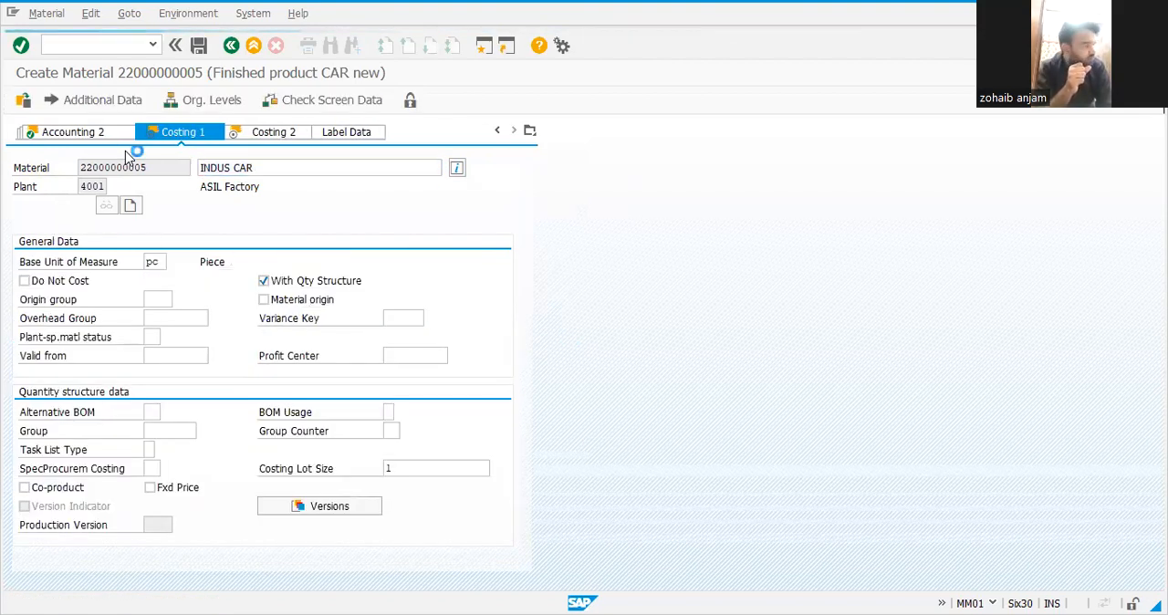
key("Return")
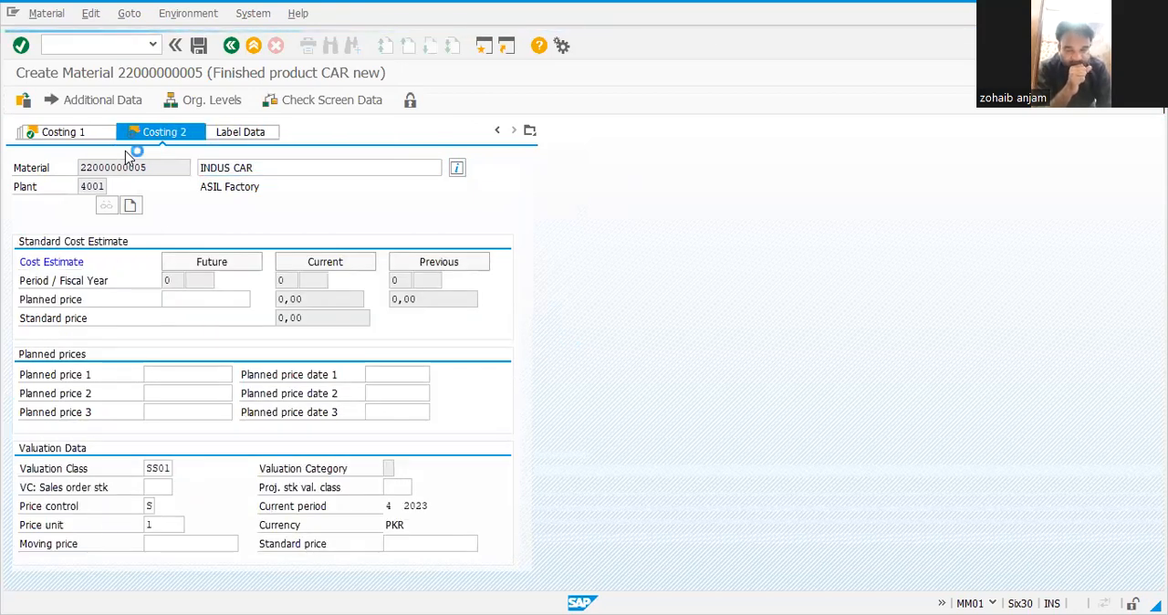
key("Return")
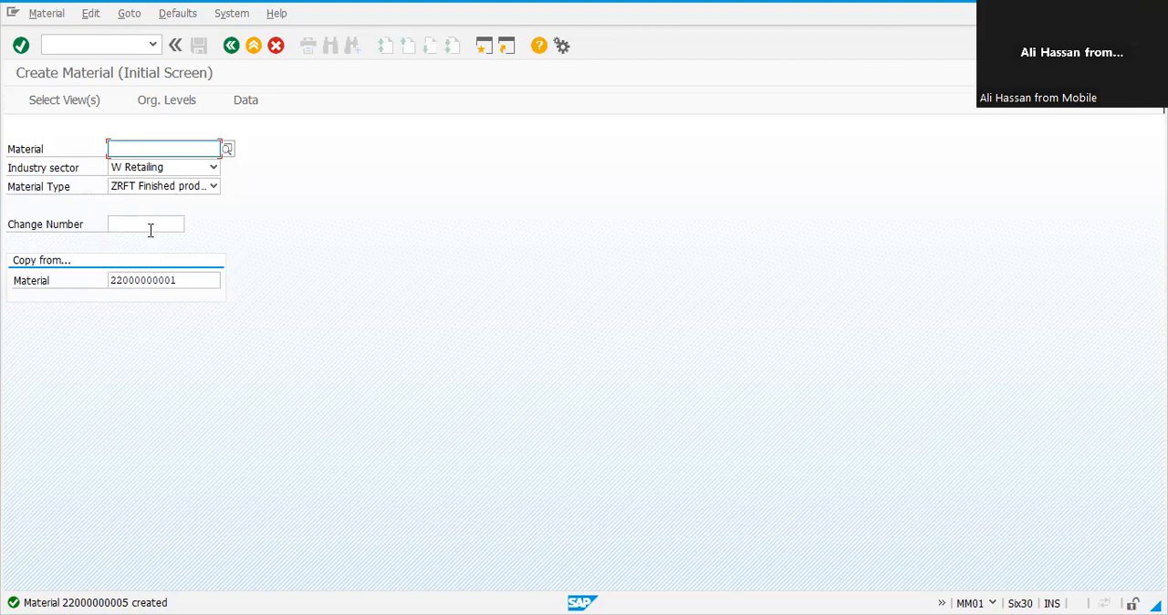
Step: Return to the main menu and start transaction CA01 to create a routing
left_click(253, 45)
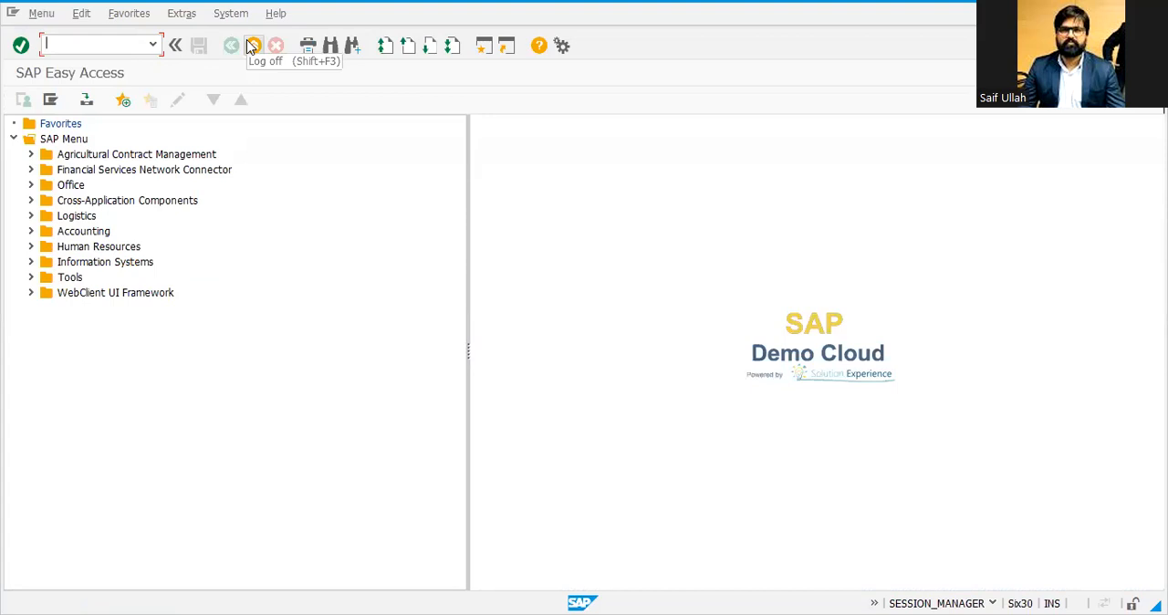
type("CA01")
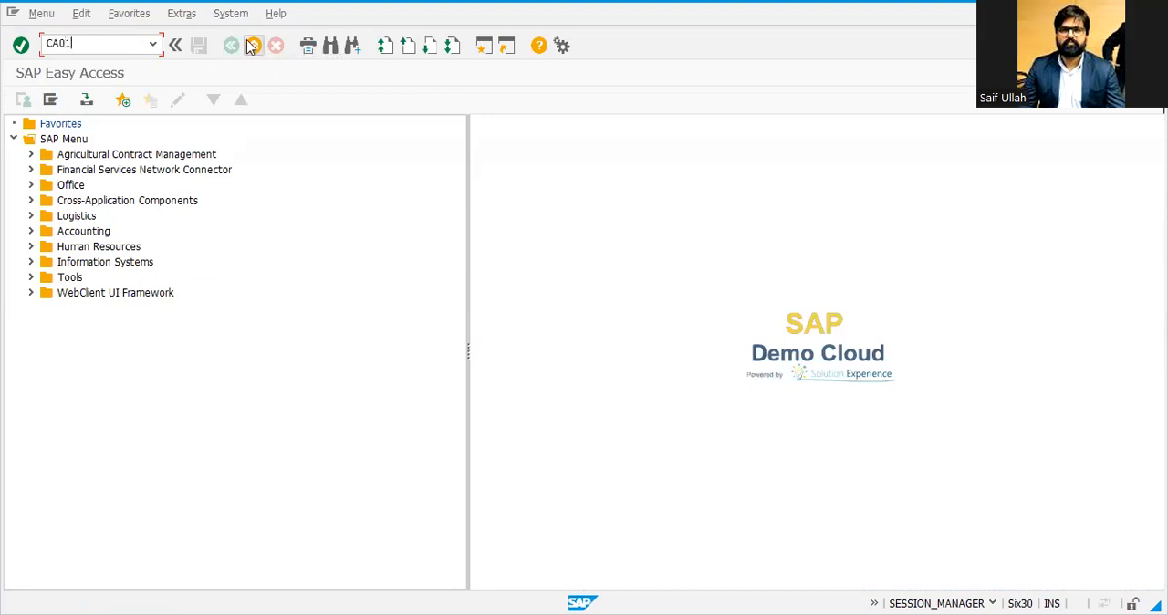
key("Return")
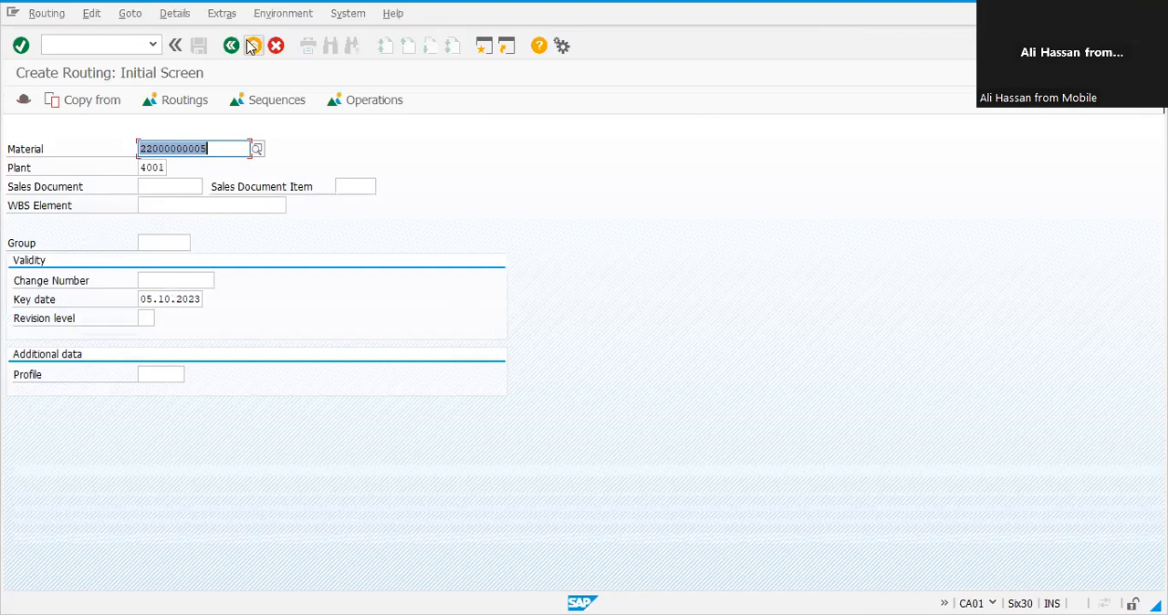
Step: Copy the new material number from the routing initial screen
left_click(140, 299)
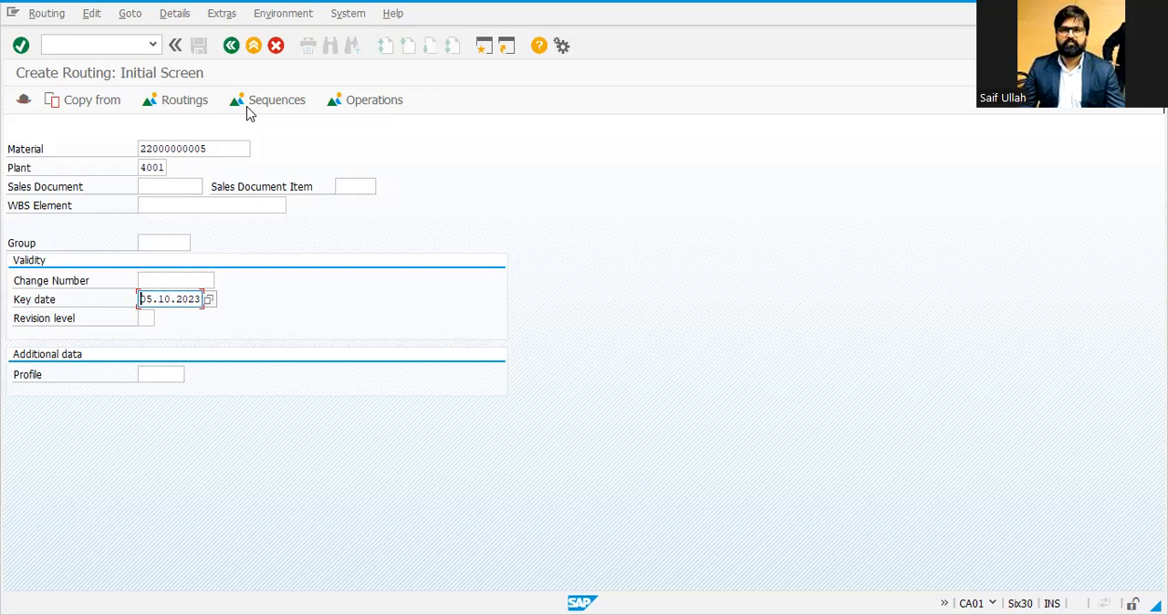
key("alt+Tab")
left_click(719, 469)
left_click_drag(215, 148, 105, 192)
key("ctrl+c")
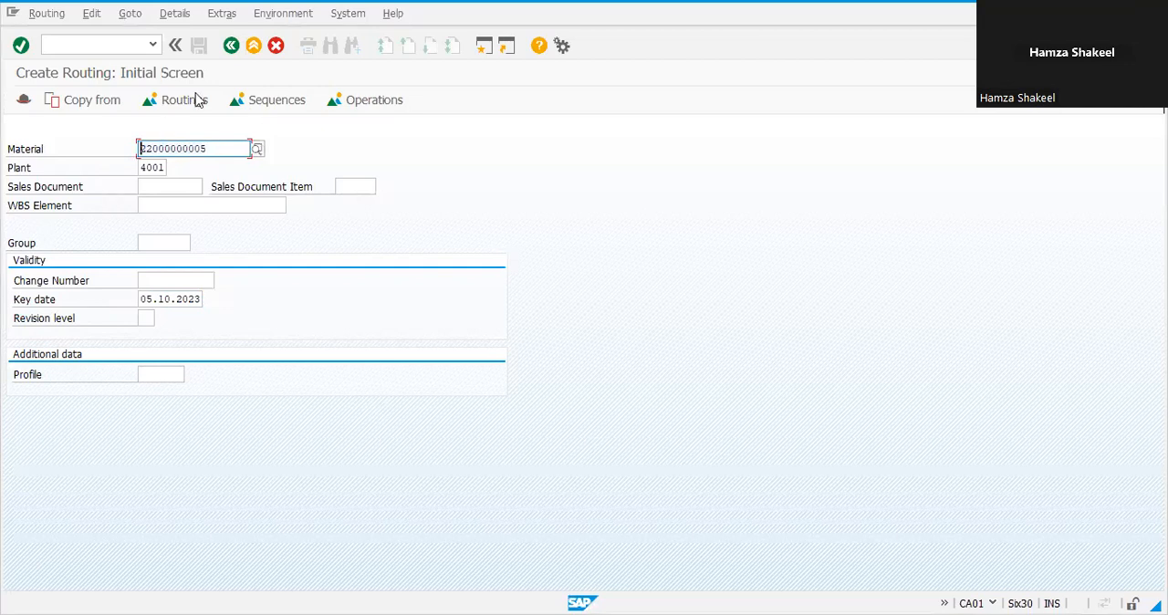
Step: Leave the routing screen and start transaction CS01 to create a material BOM
left_click(246, 60)
type("ca01")
key("Return")
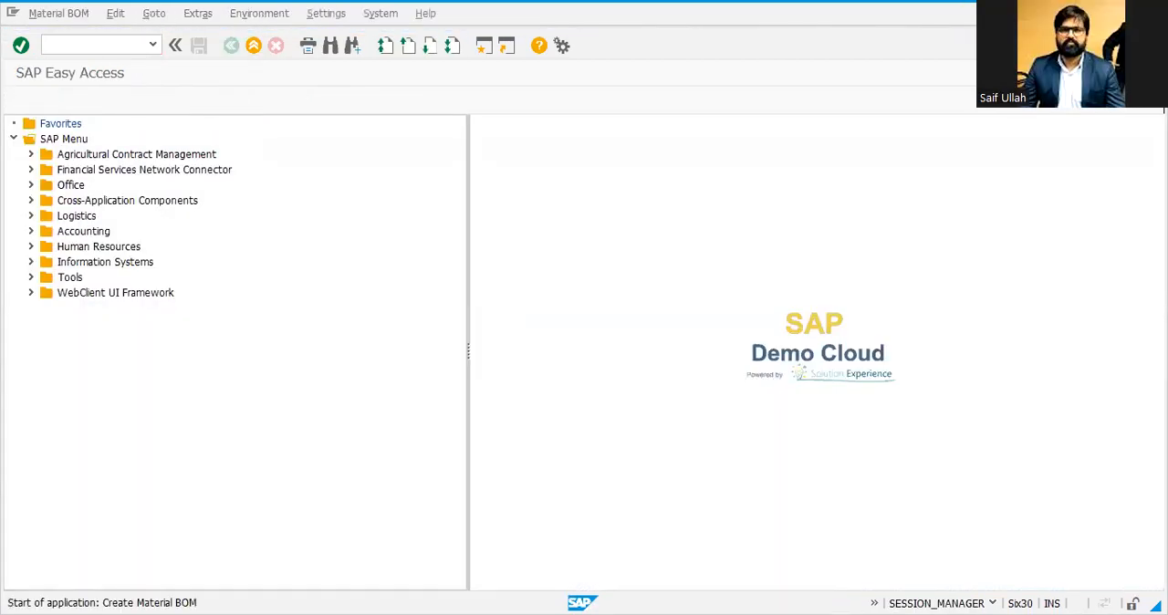
Step: Paste the material number, set BOM usage 1 and valid-from date 01012023, and open the item overview
key("ctrl+v")
key("Down")
key("Down")
type("1")
key("Down")
key("Down")
key("Down")
type("01012023")
key("Return")
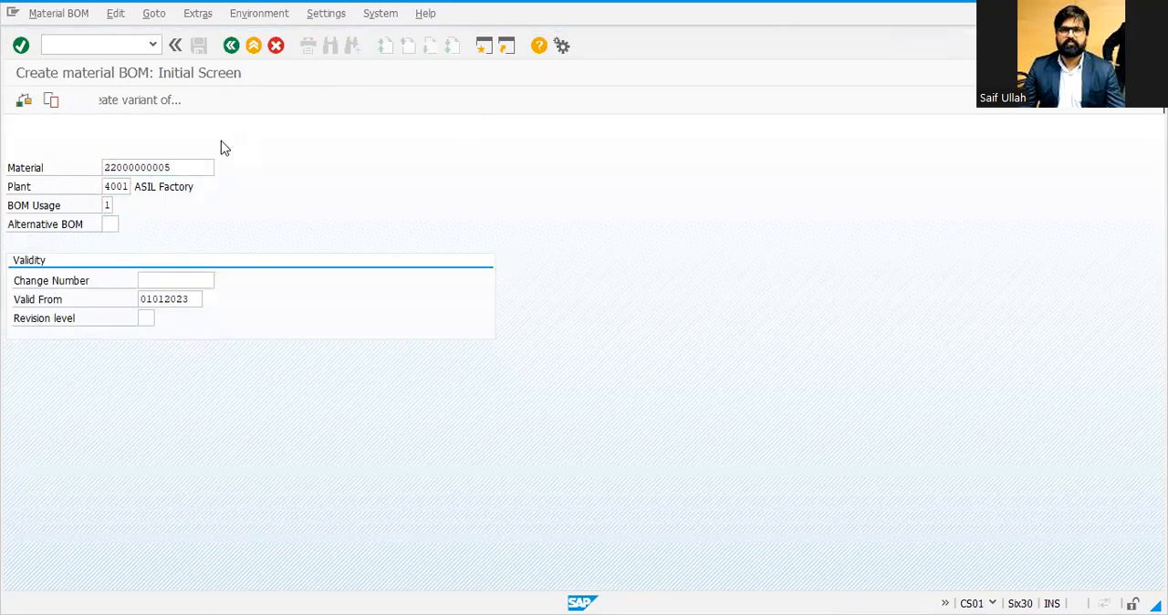
key("Return")
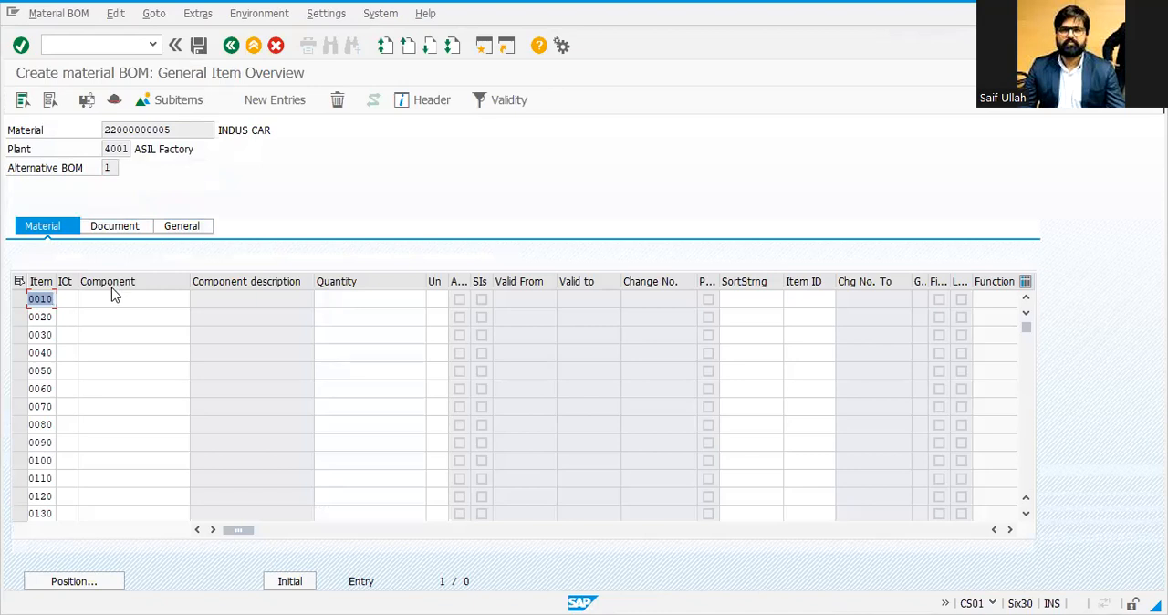
Step: Leave the BOM item overview and start transaction CA01 to create the routing
left_click(112, 296)
left_click(106, 319)
left_click(107, 334)
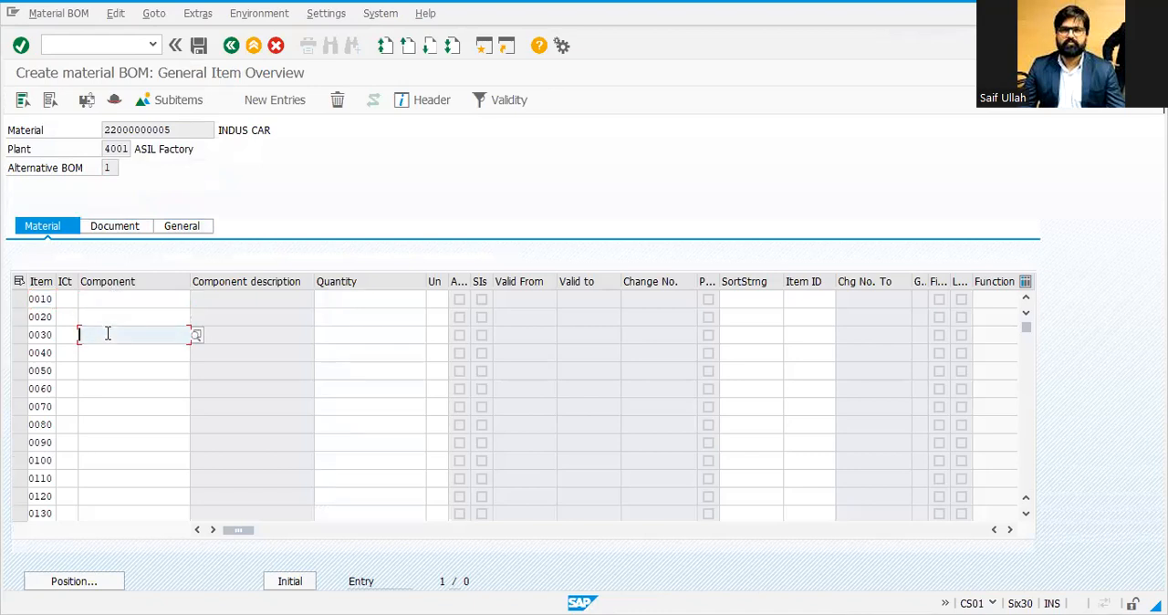
left_click(106, 346)
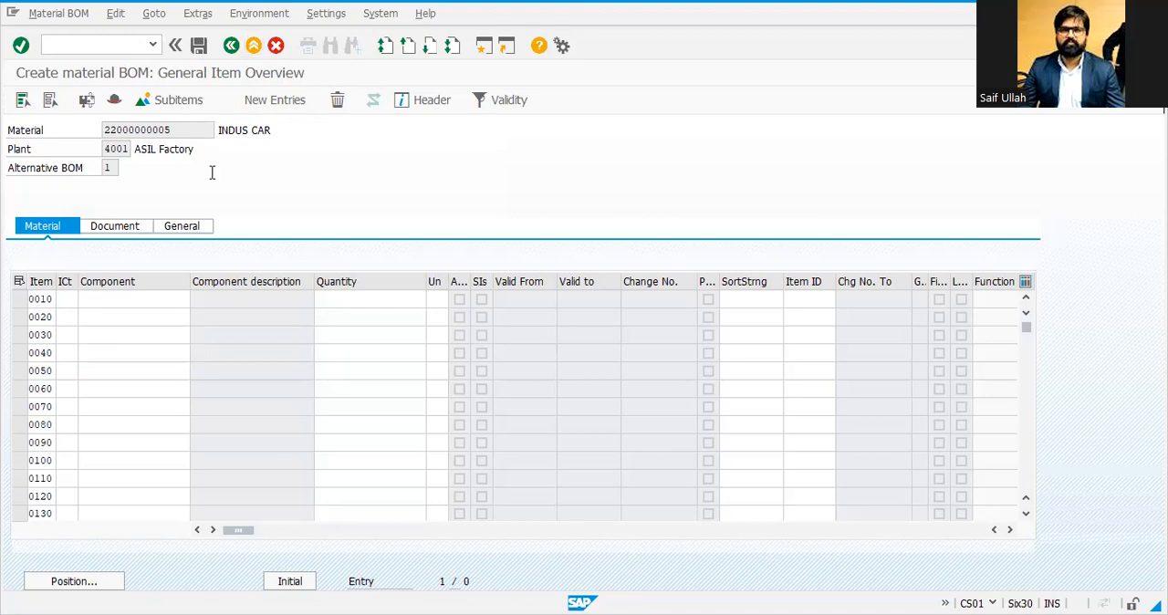
left_click(308, 312)
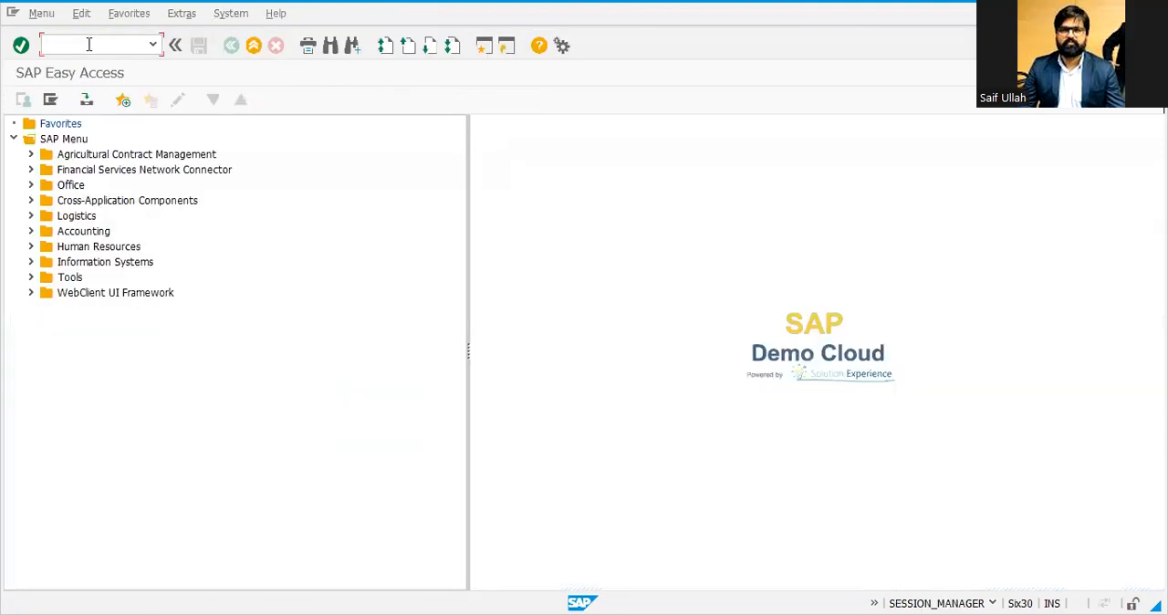
type("CA01")
key("Return")
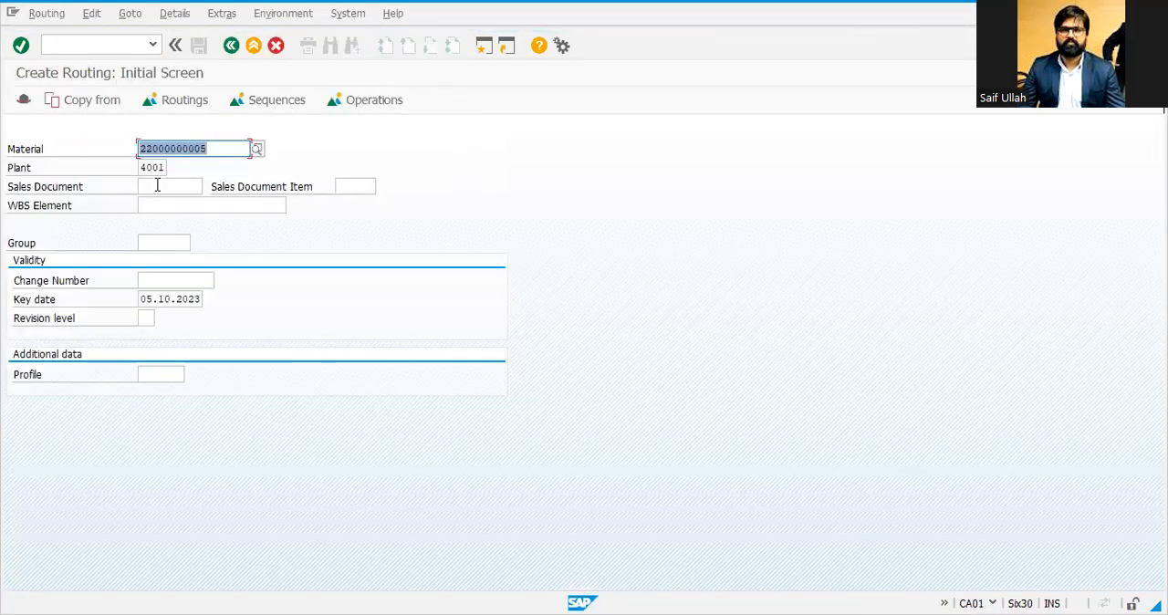
Step: Set the routing key date to 01.10.2023 and open the routing header details
key("Tab")
key("Tab")
key("Tab")
key("Tab")
key("Tab")
key("Tab")
key("Tab")
type("01102023")
key("Return")
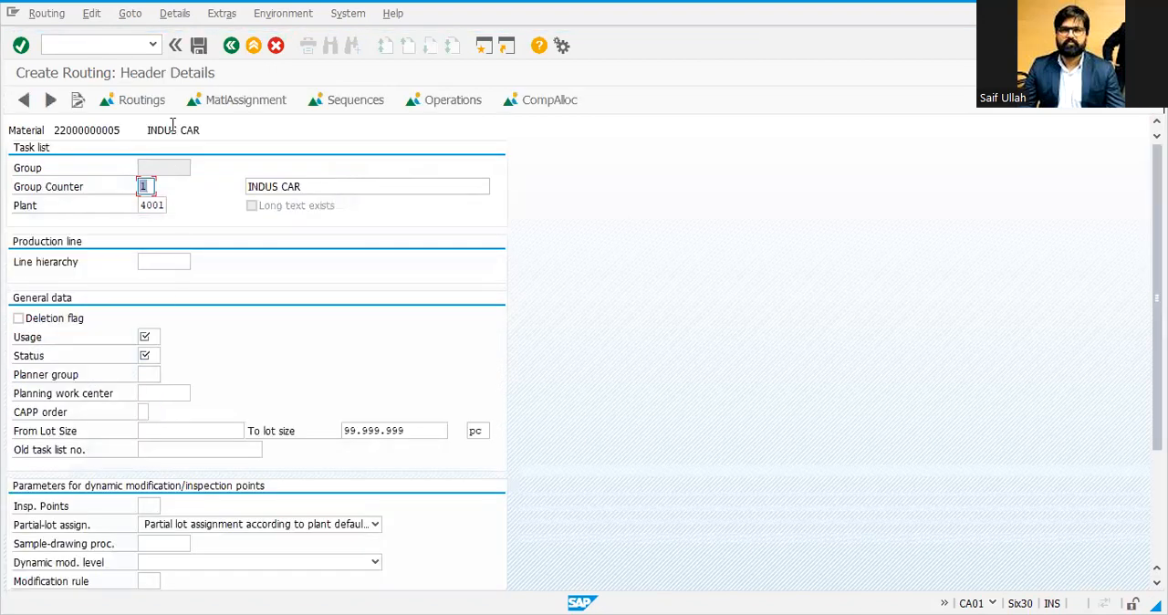
Step: Set the routing usage to 1 (Production) and the status to 4 (Released general)
left_click(151, 132)
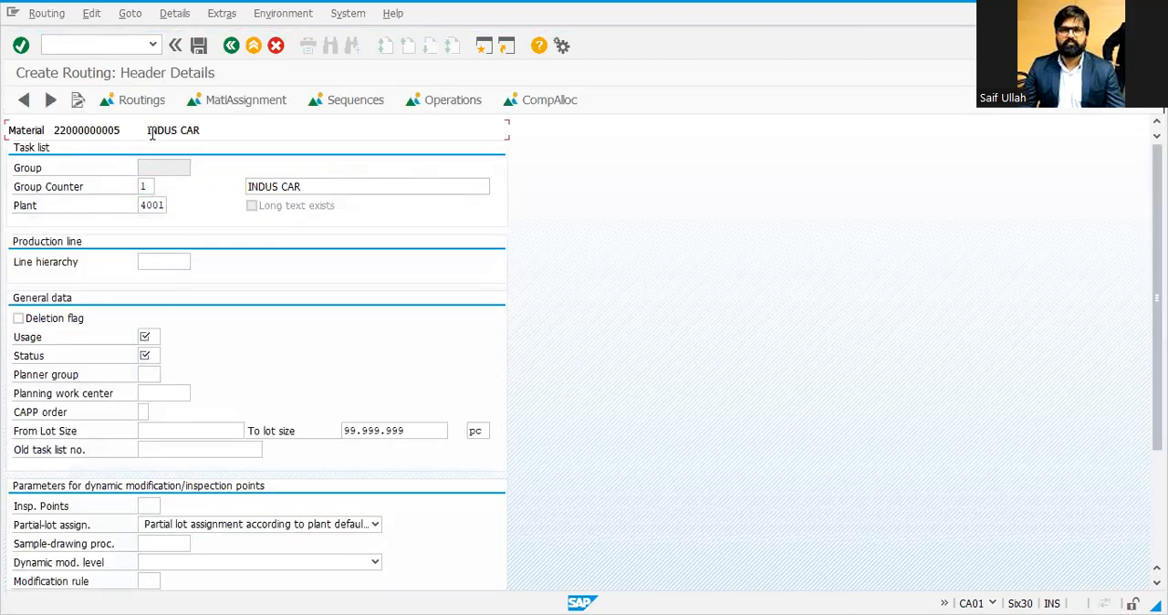
left_click(148, 336)
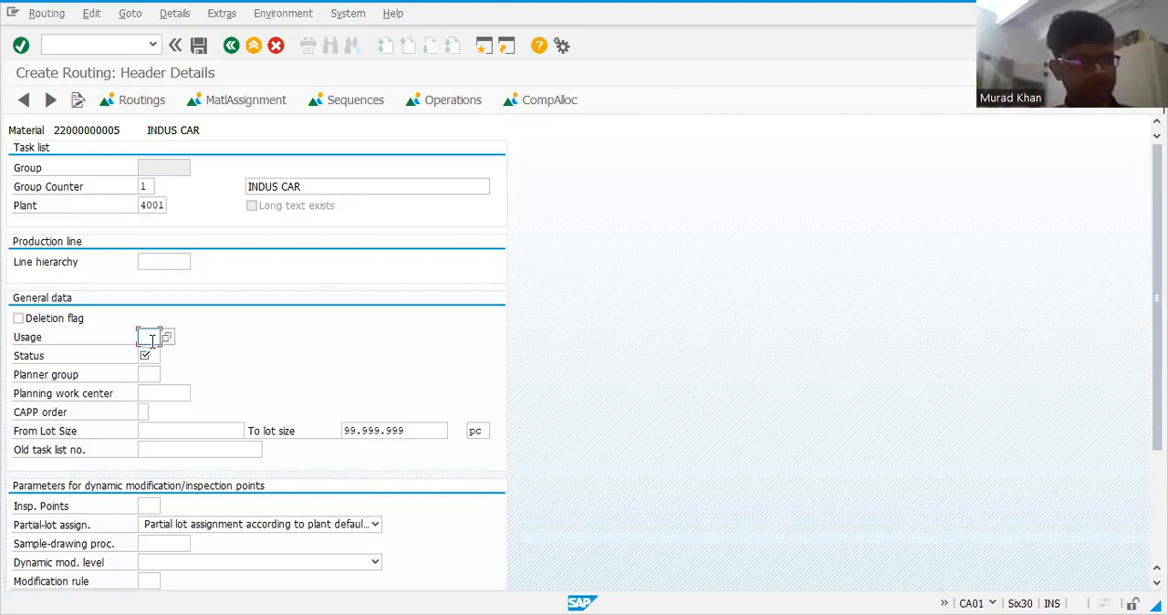
left_click(170, 337)
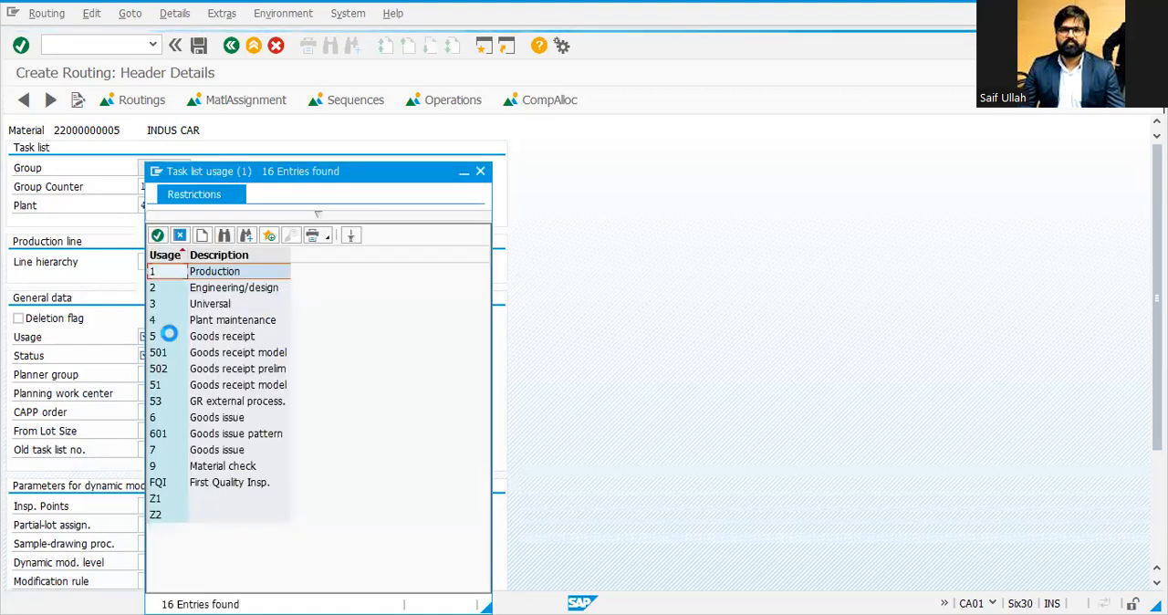
left_click(168, 321)
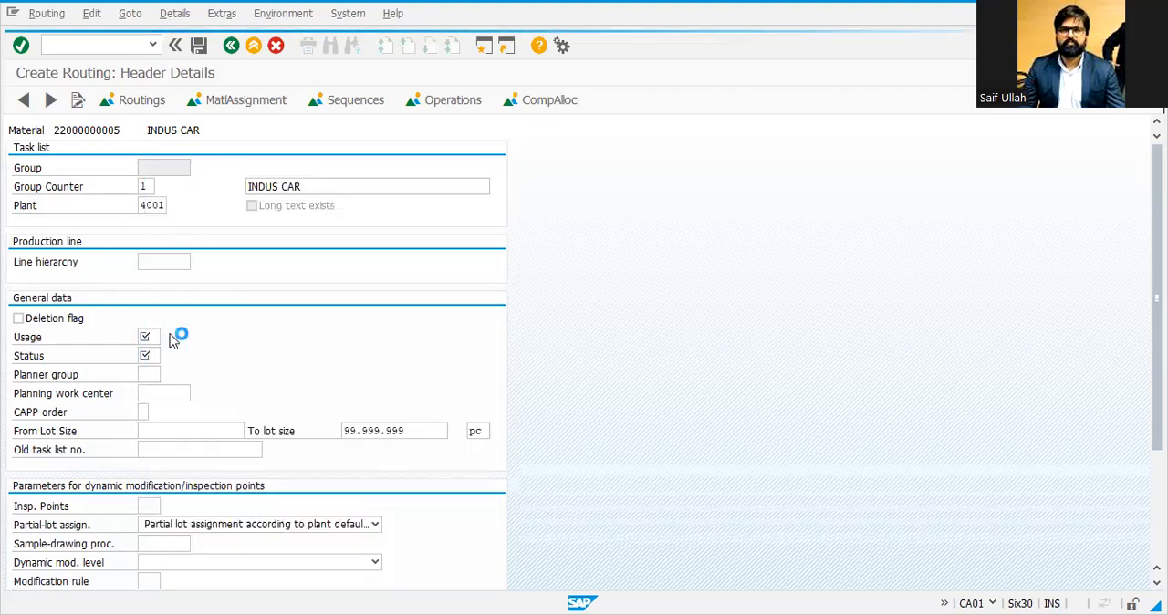
key("BackSpace")
type("1")
key("Tab")
type("1")
key("Return")
type("4")
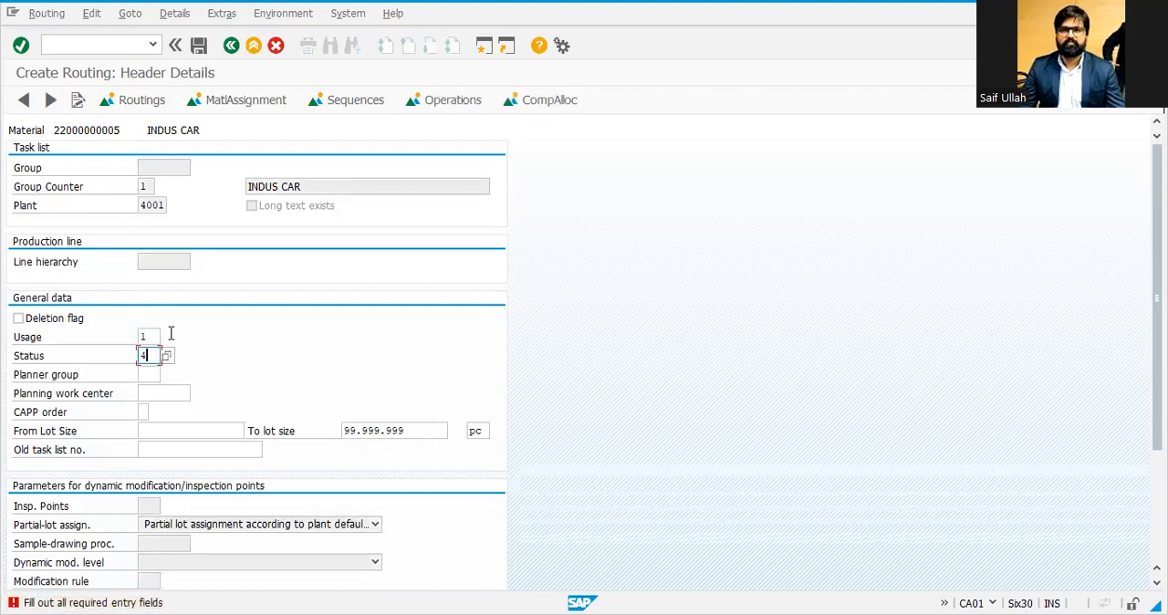
key("Return")
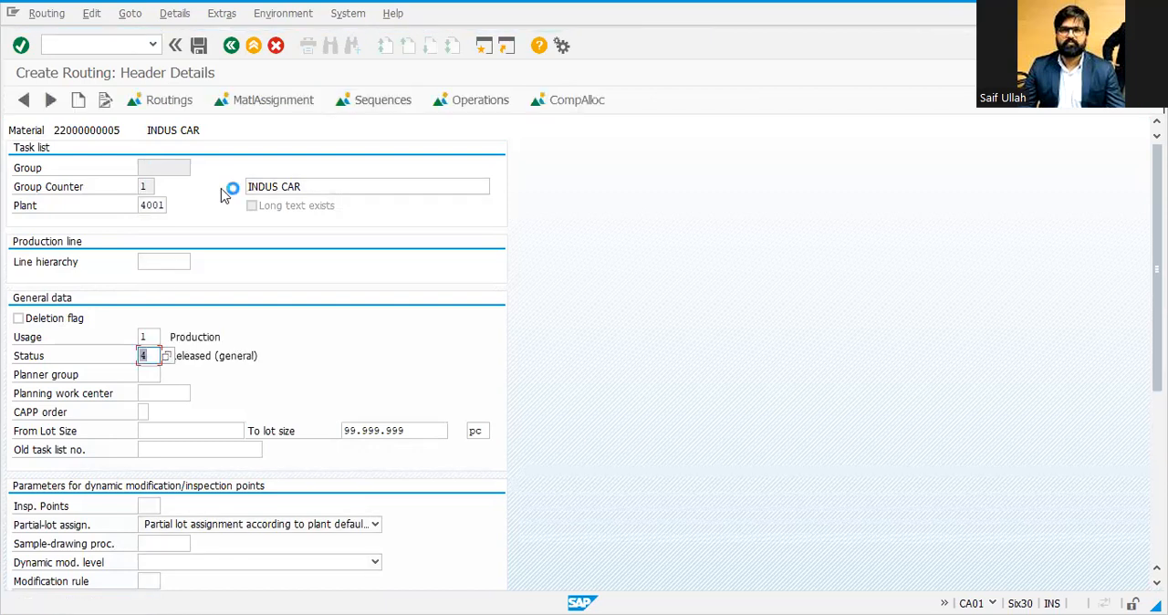
Step: Open the operation overview and give operation 0010 work center CRUSHER with control key PP01
key("F5")
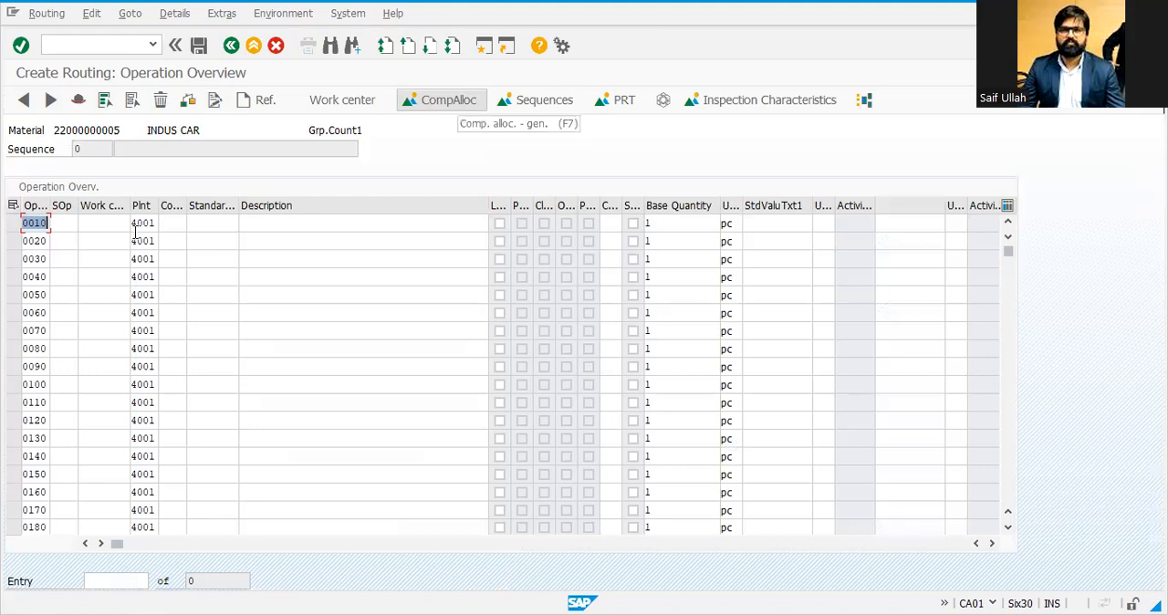
left_click(114, 228)
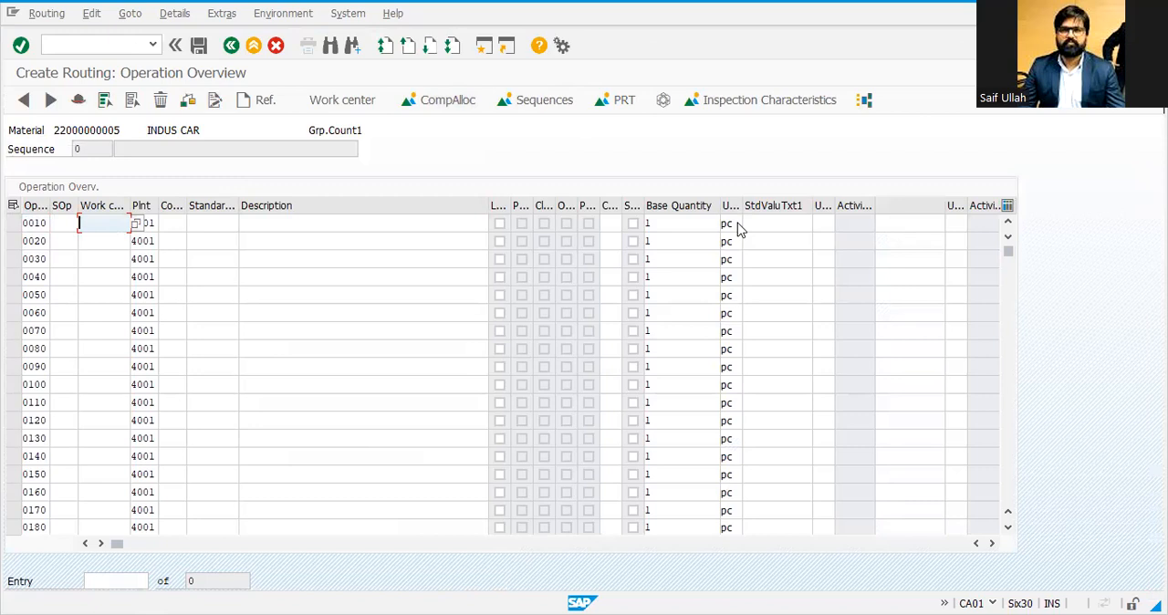
left_click(139, 225)
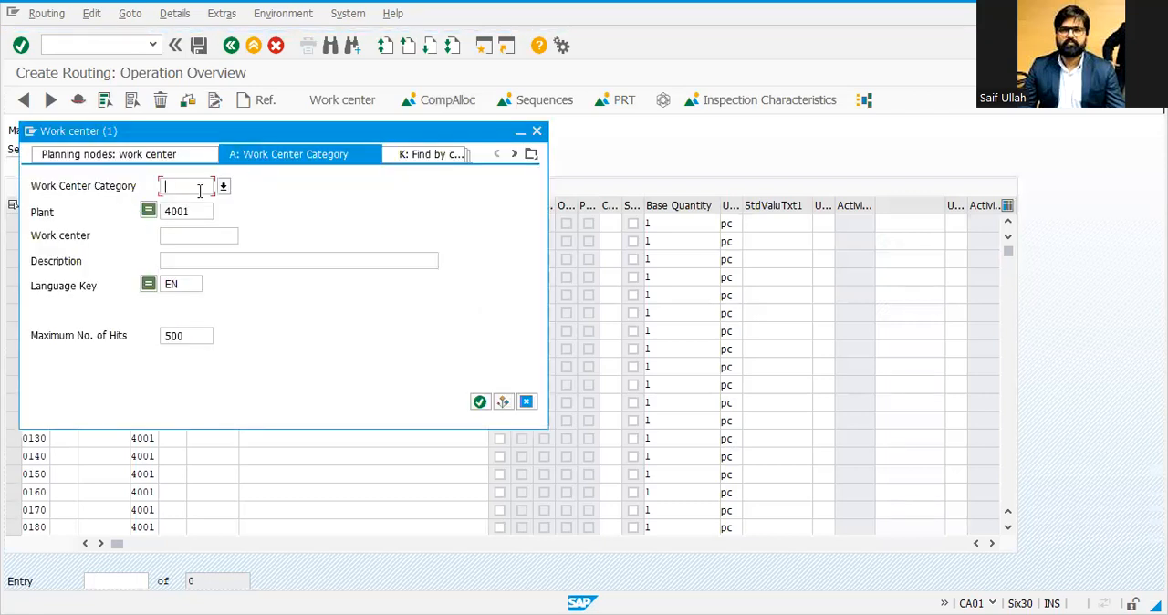
key("Return")
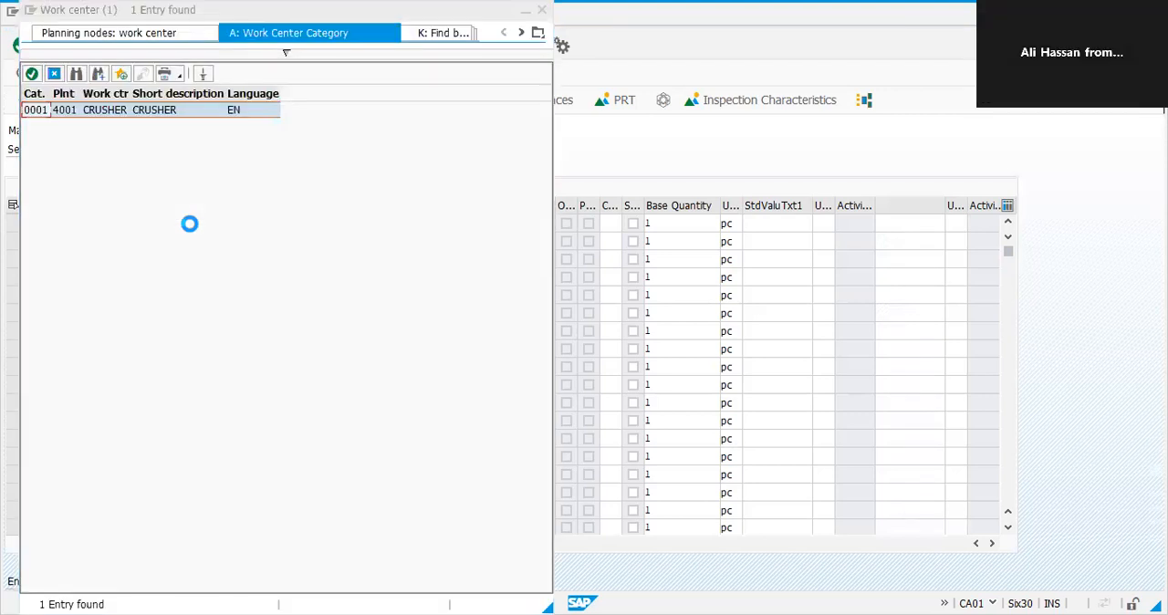
key("Return")
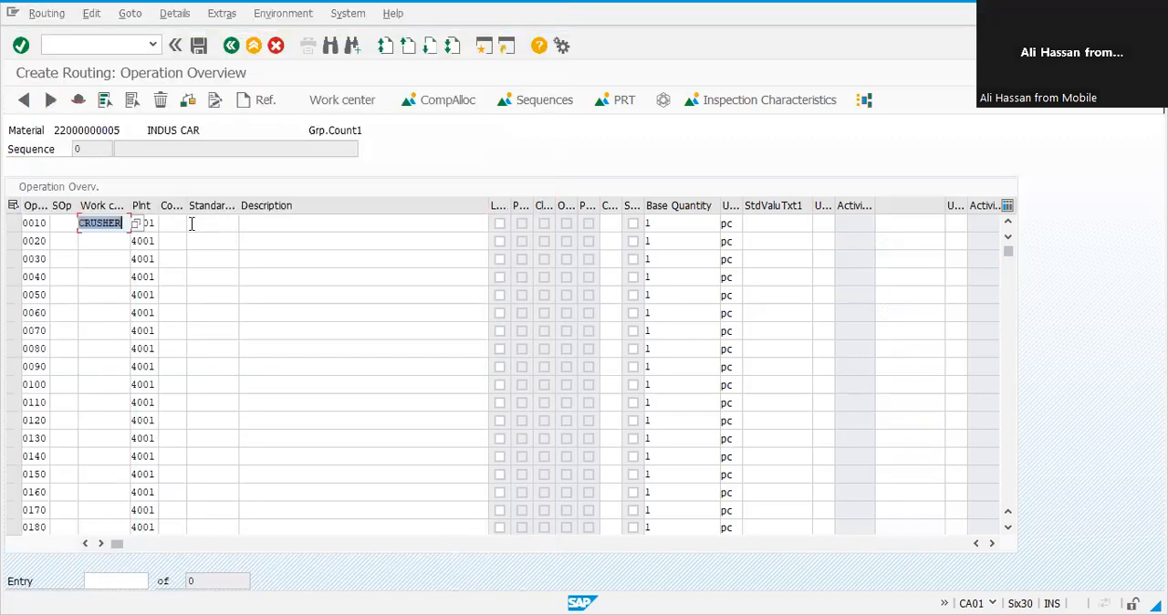
left_click(164, 223)
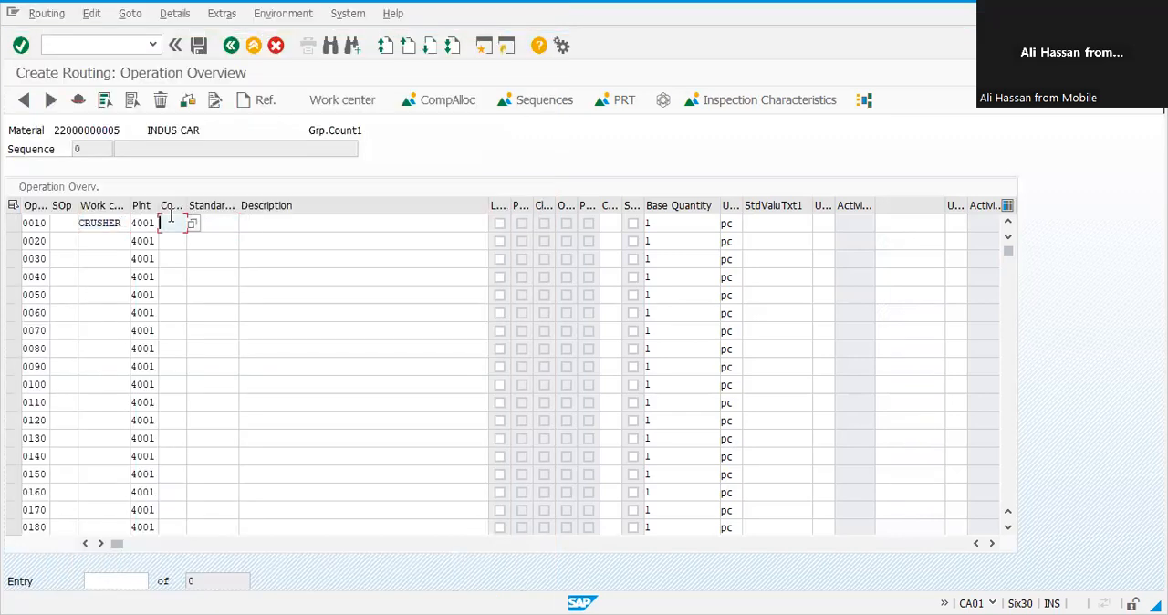
key("Return")
key("Tab")
key("Tab")
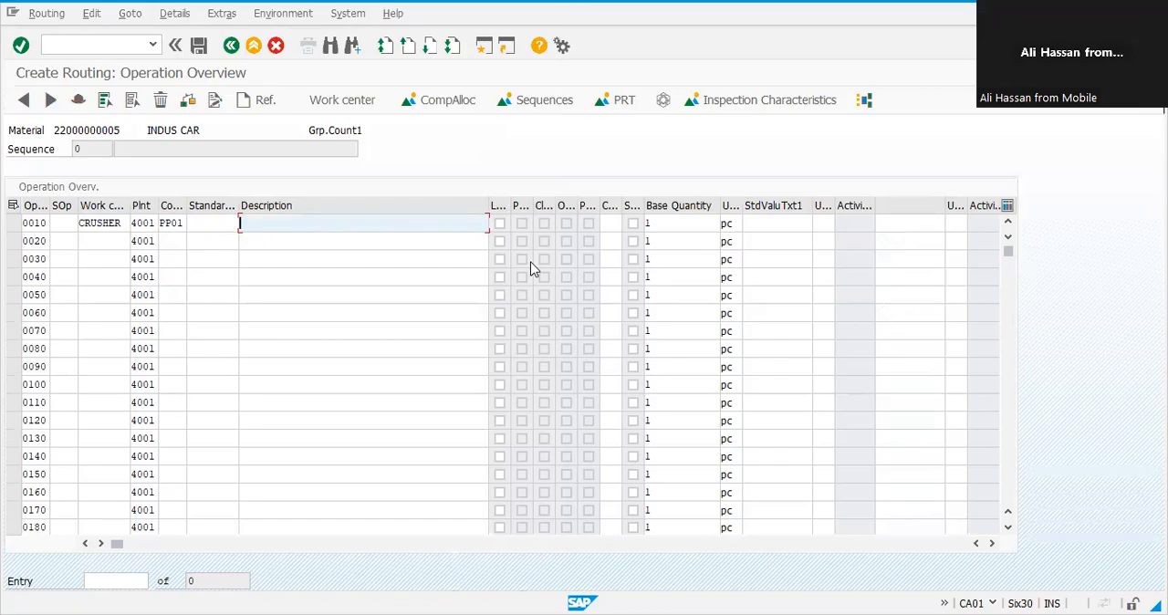
Step: Copy the component names Wiring through Tyres from Notepad and paste them into the operation table
key("alt+Tab")
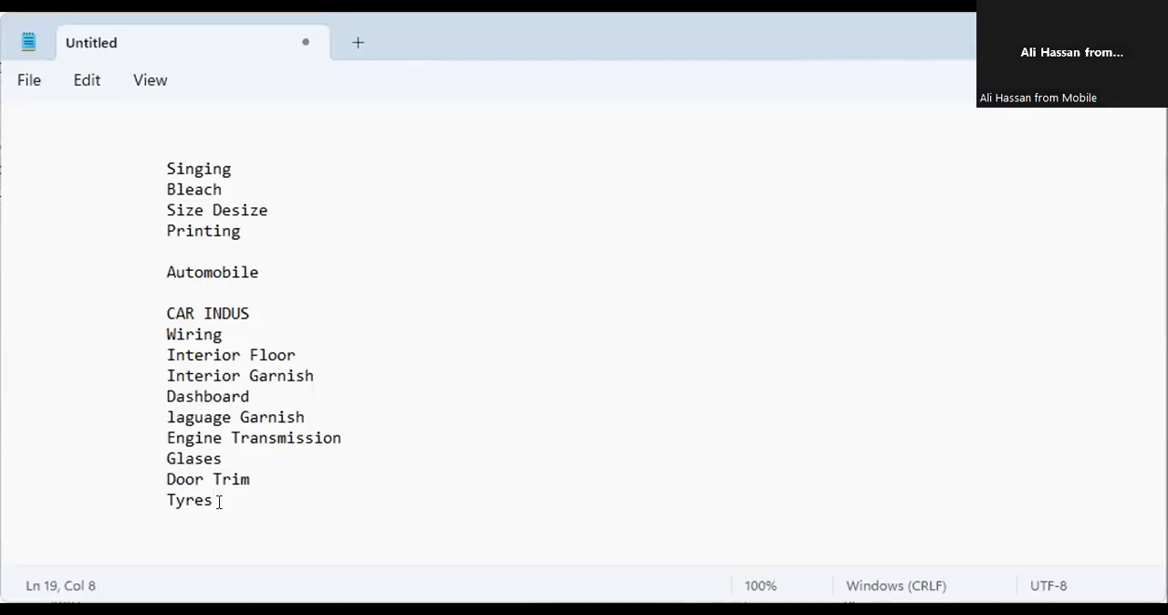
left_click_drag(219, 500, 147, 377)
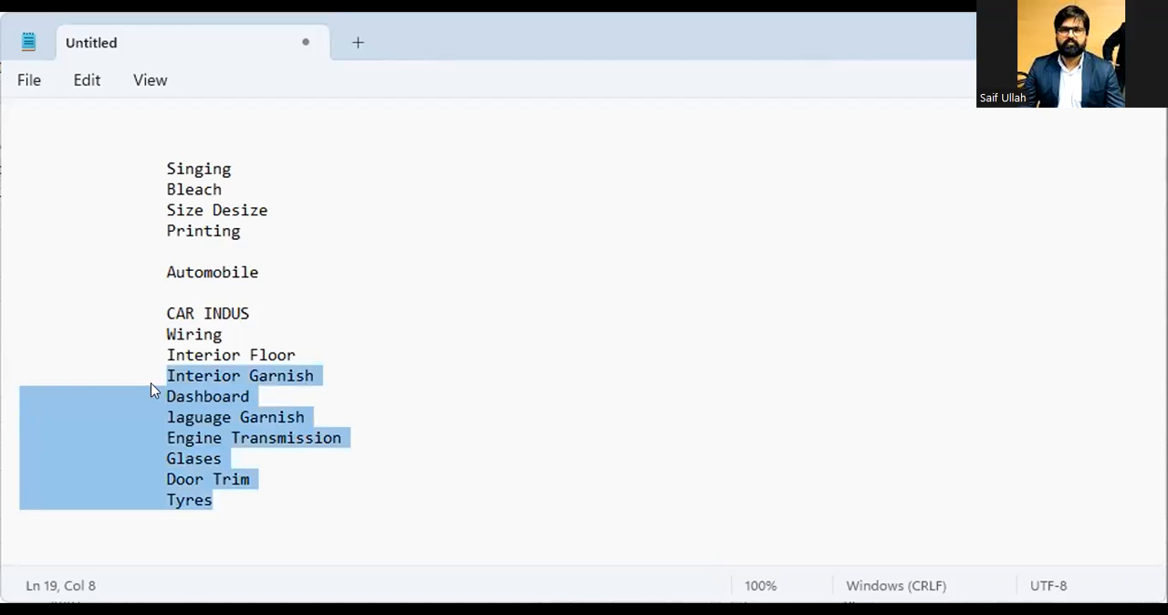
left_click(341, 471)
left_click_drag(213, 500, 54, 335)
key("ctrl+c")
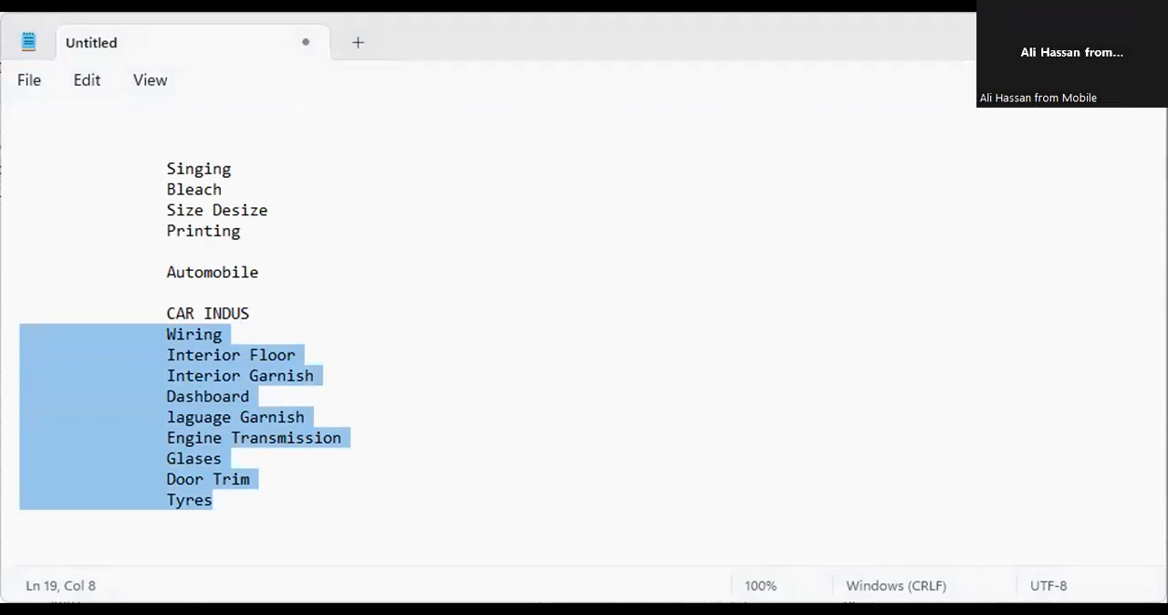
key("alt+Tab")
key("ctrl+v")
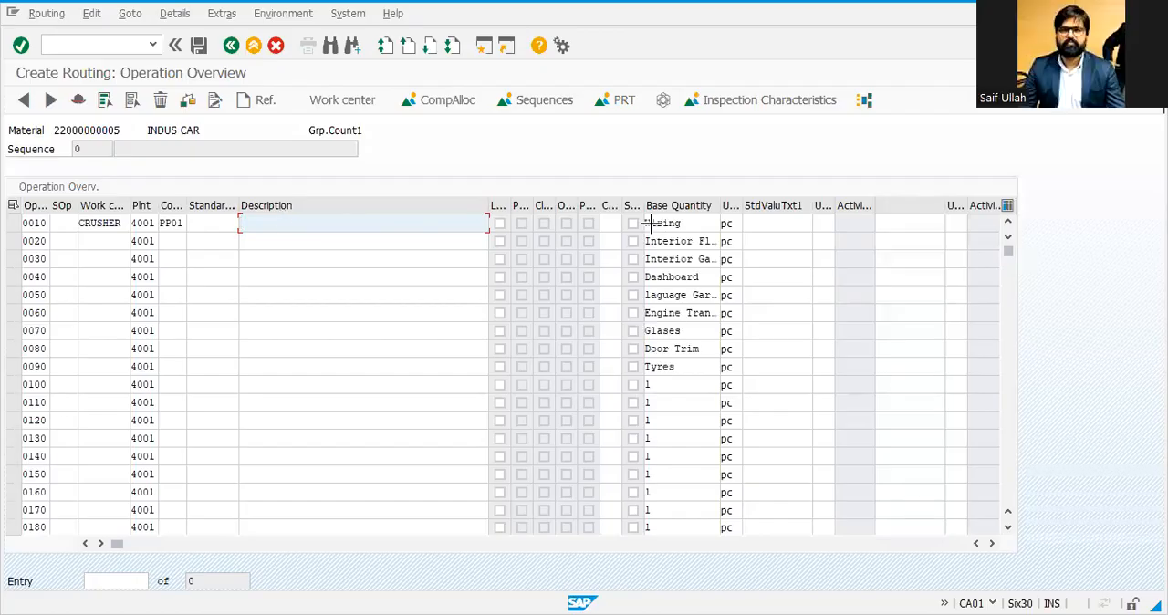
Step: Move the pasted names from the Base Quantity column into the Description column for operations 0010 to 0090
key("ctrl+y")
left_click_drag(651, 222, 664, 384)
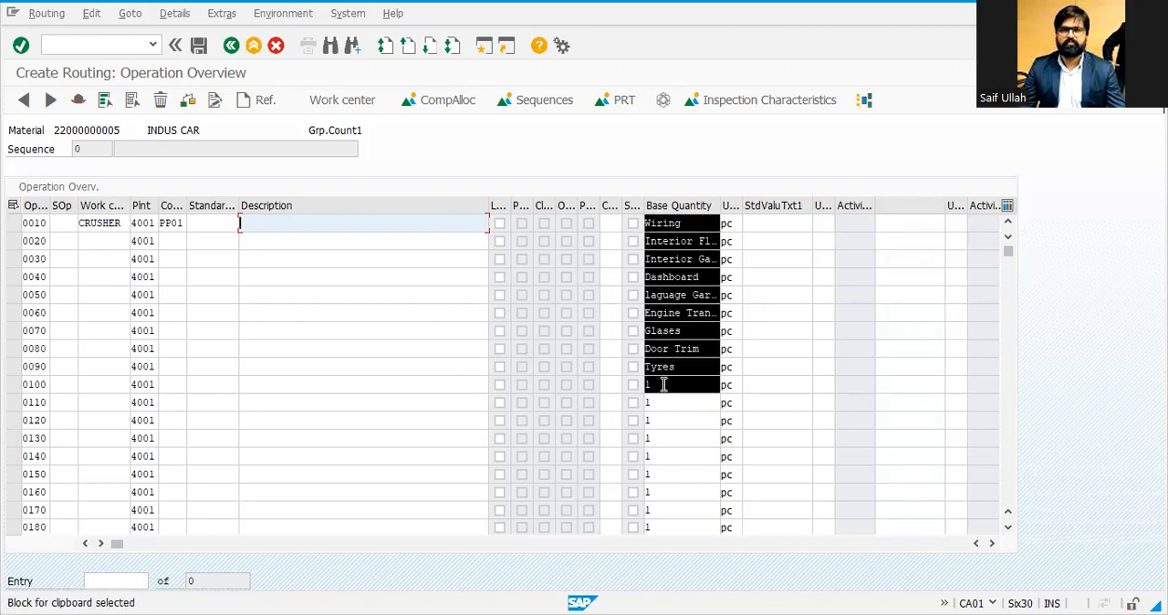
key("ctrl+x")
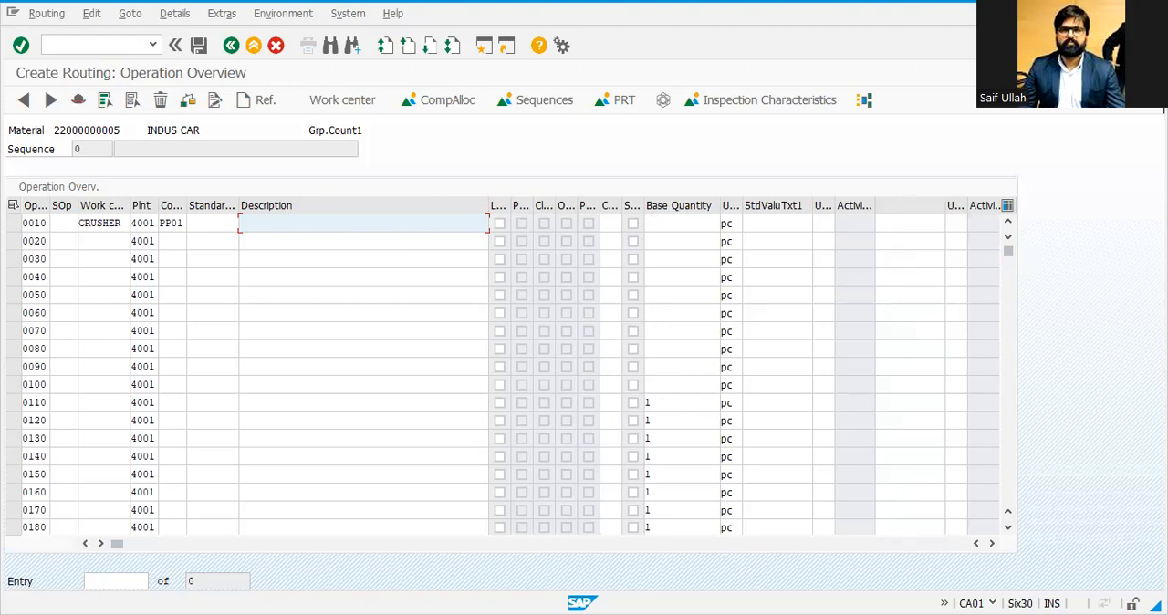
key("alt+Tab")
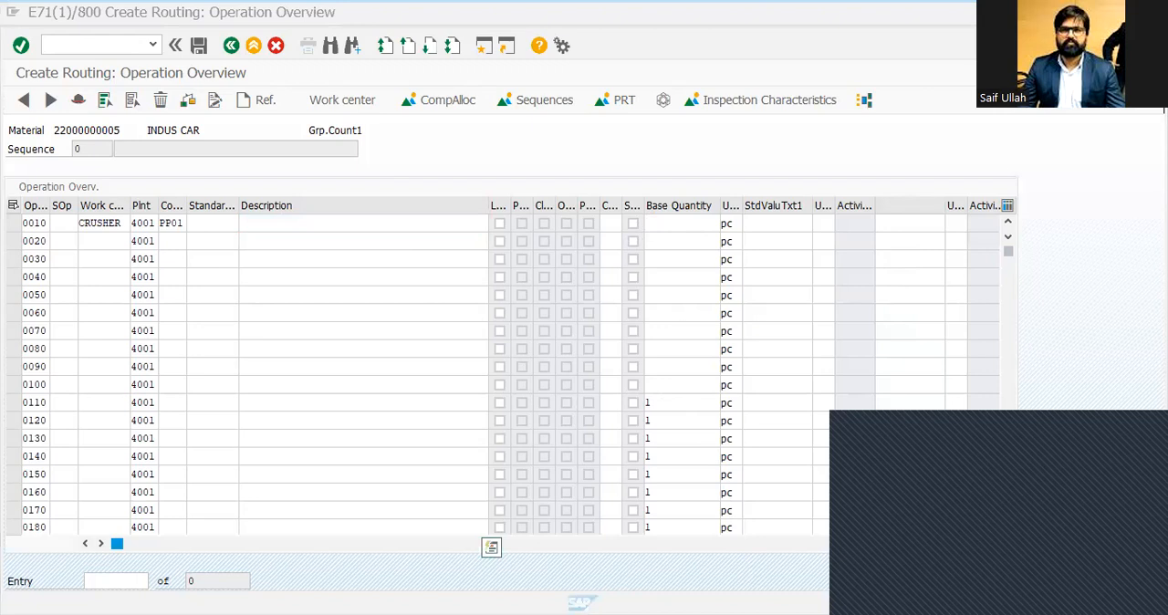
left_click(246, 224)
key("ctrl+v")
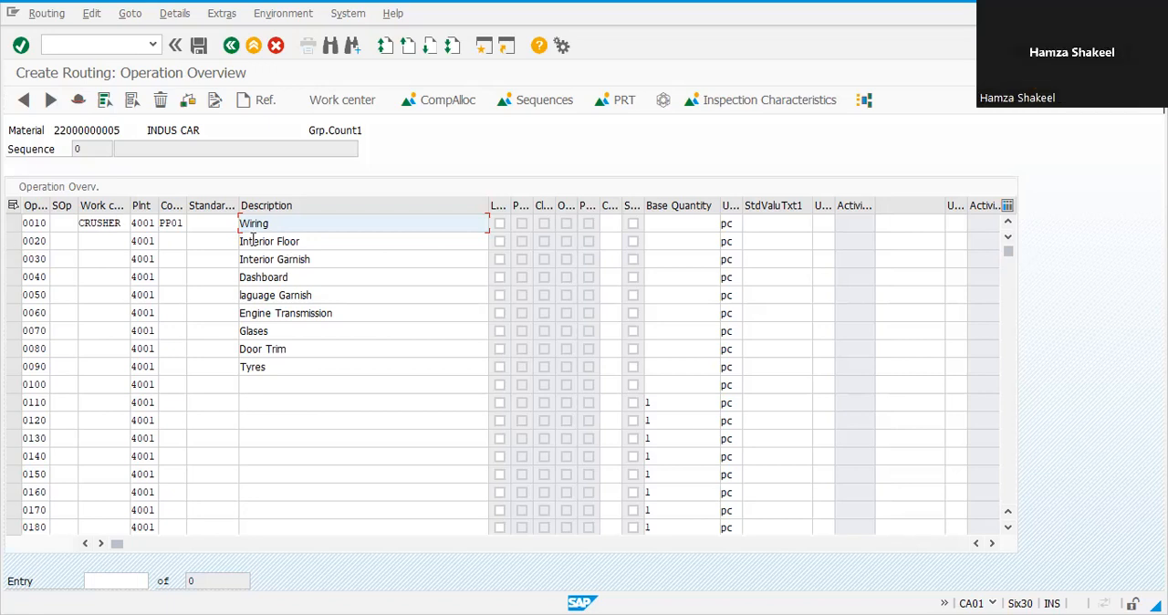
Step: Complete operation 0010 Wiring with base quantity 1 and standard values setup 1, machine 10, labor 2 minutes
left_click(124, 222)
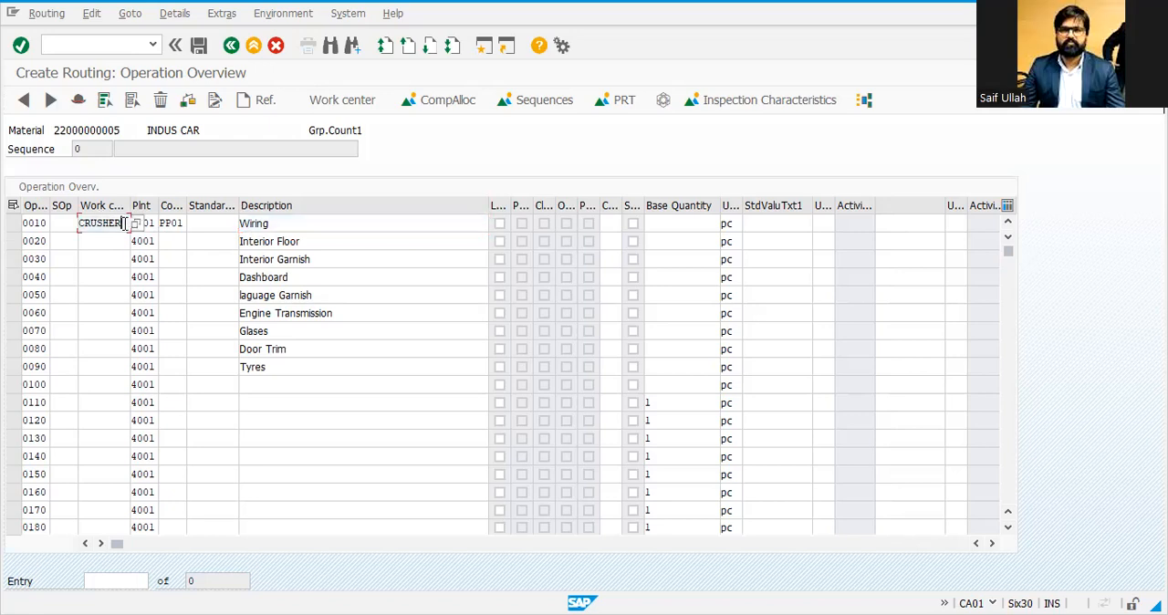
left_click_drag(113, 223, 29, 217)
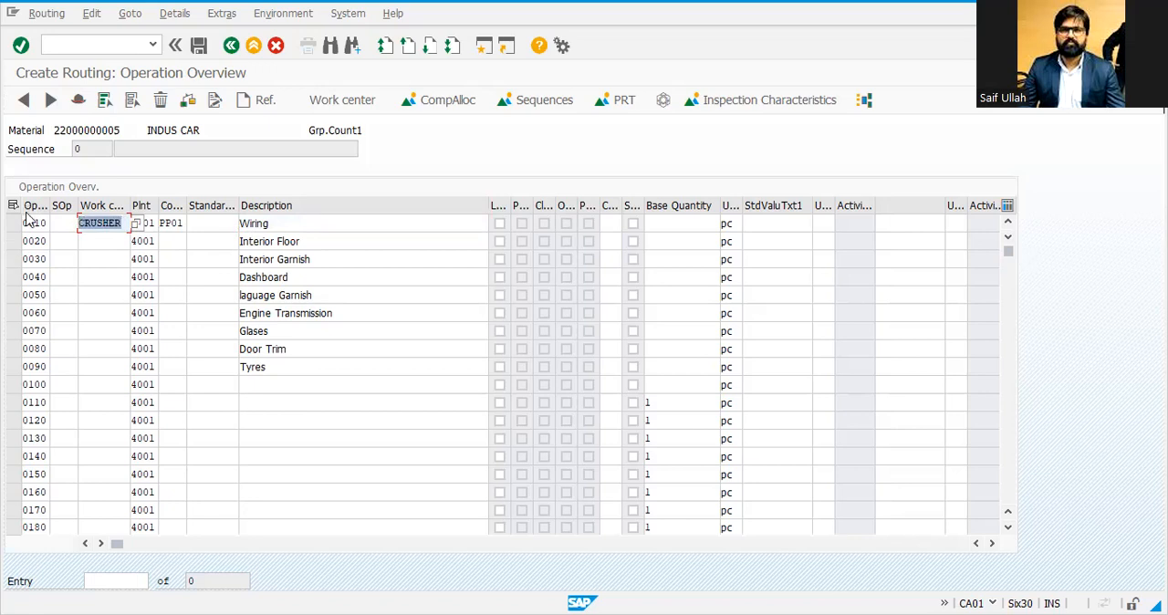
left_click(126, 222)
left_click_drag(126, 223, 64, 244)
left_click(117, 230)
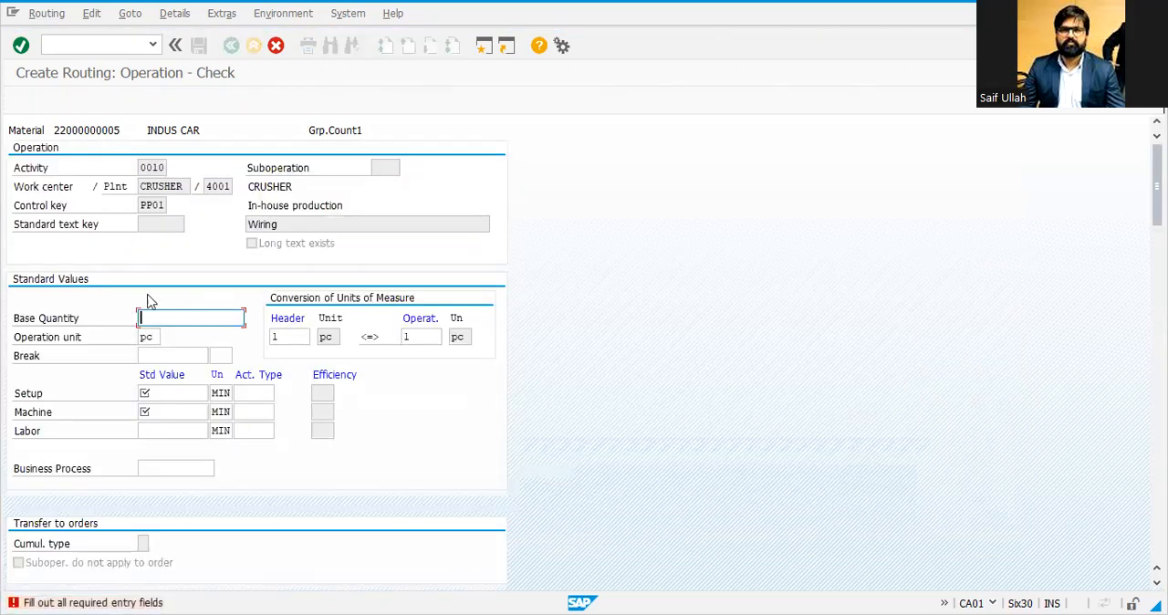
type("1")
left_click(280, 225)
left_click(196, 389)
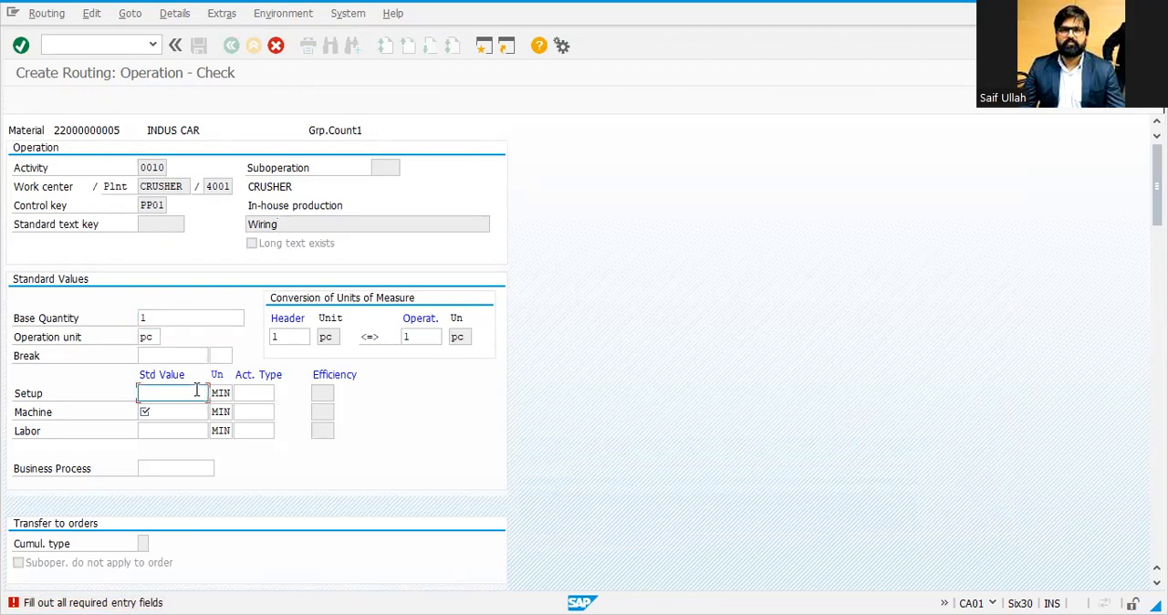
type("1")
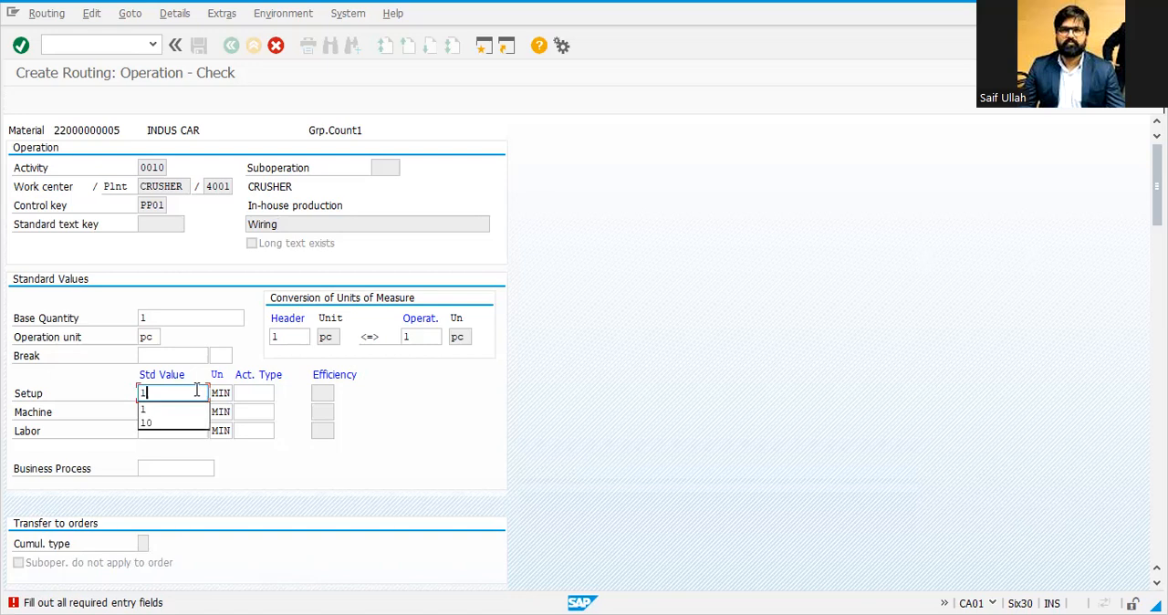
left_click(150, 412)
type("10")
left_click(163, 432)
type("2")
key("Return")
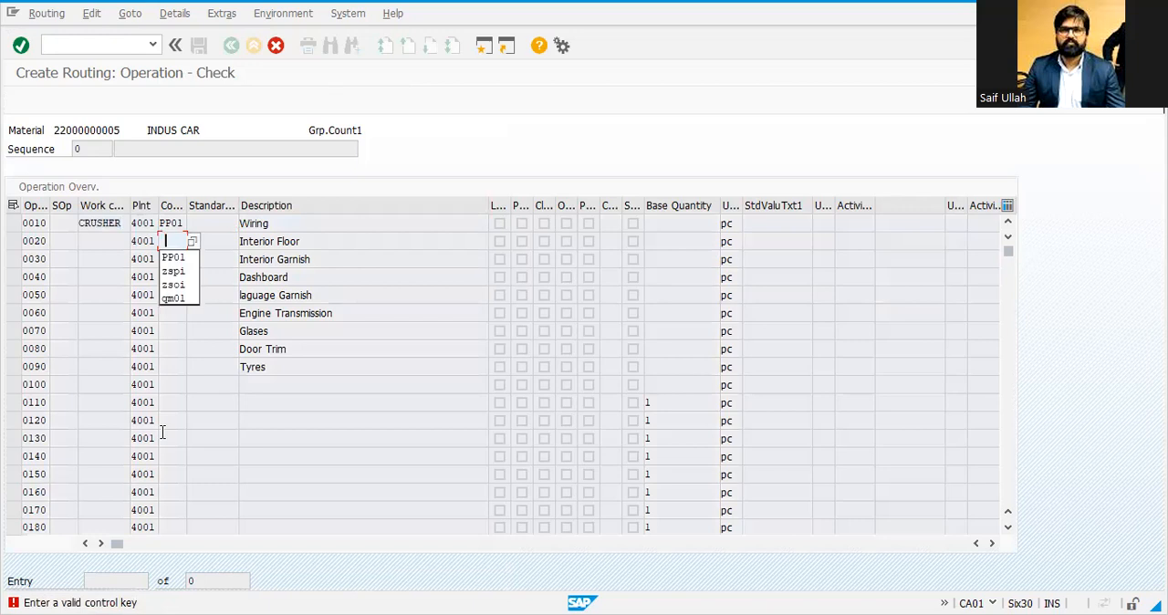
Step: Set control key PP01 and base quantity 1 for operation 0020 Interior Floor
key("Down")
key("Return")
key("Return")
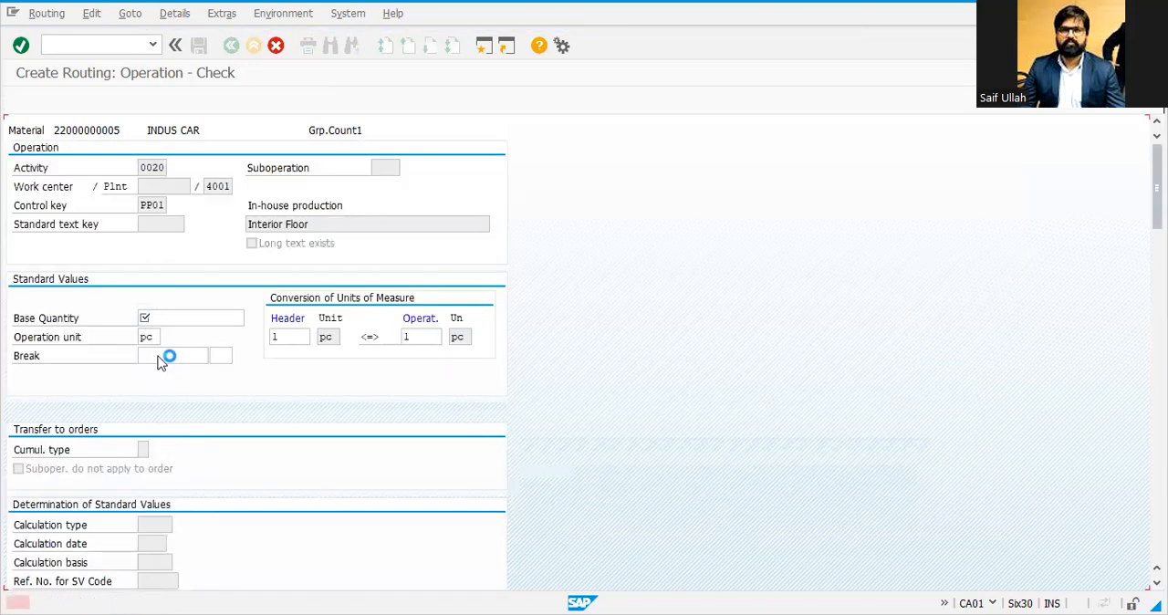
type("1")
key("Return")
key("Return")
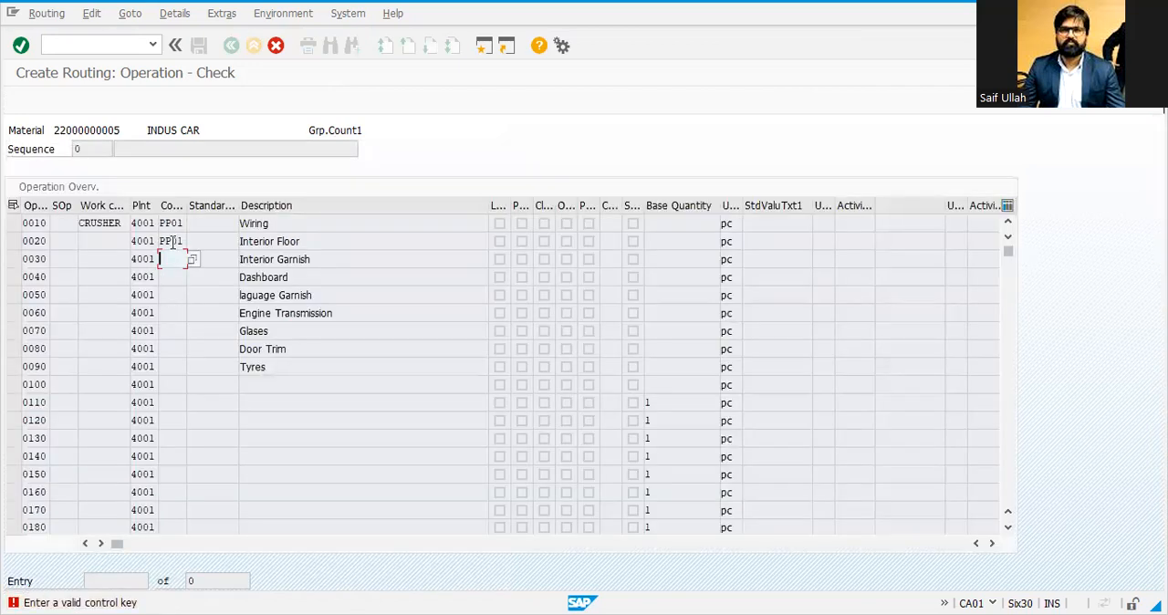
left_click(160, 240)
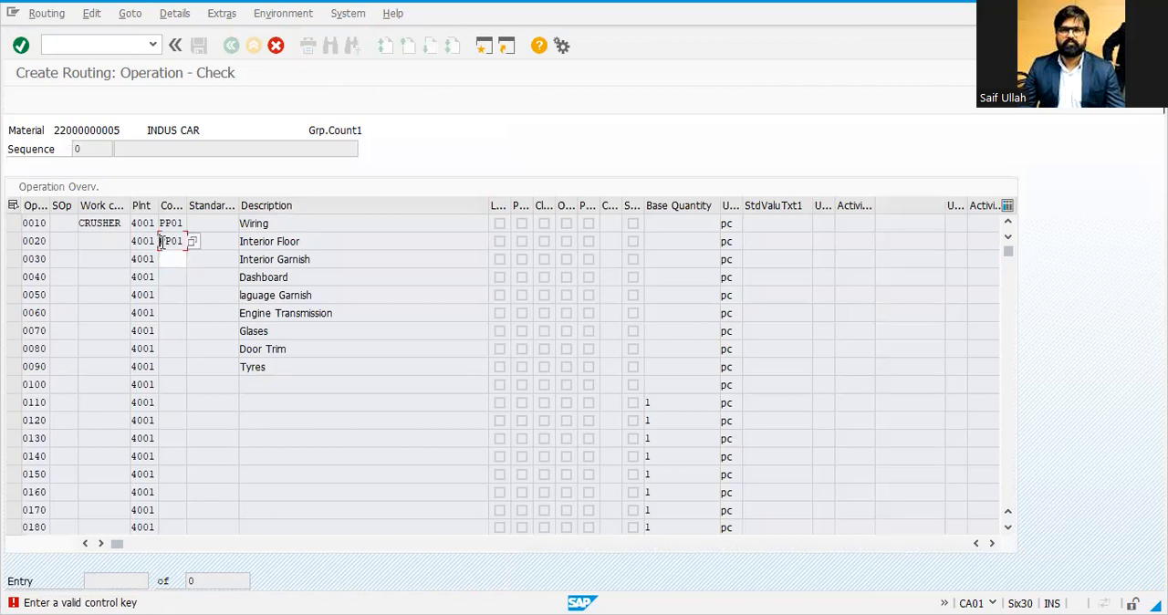
Step: Paste control key PP01 into operations 0030 onward and enter base quantity 1 for operations 0030 and 0040
left_click_drag(162, 242, 247, 239)
key("Down")
key("Down")
key("ctrl+v")
key("Down")
key("Return")
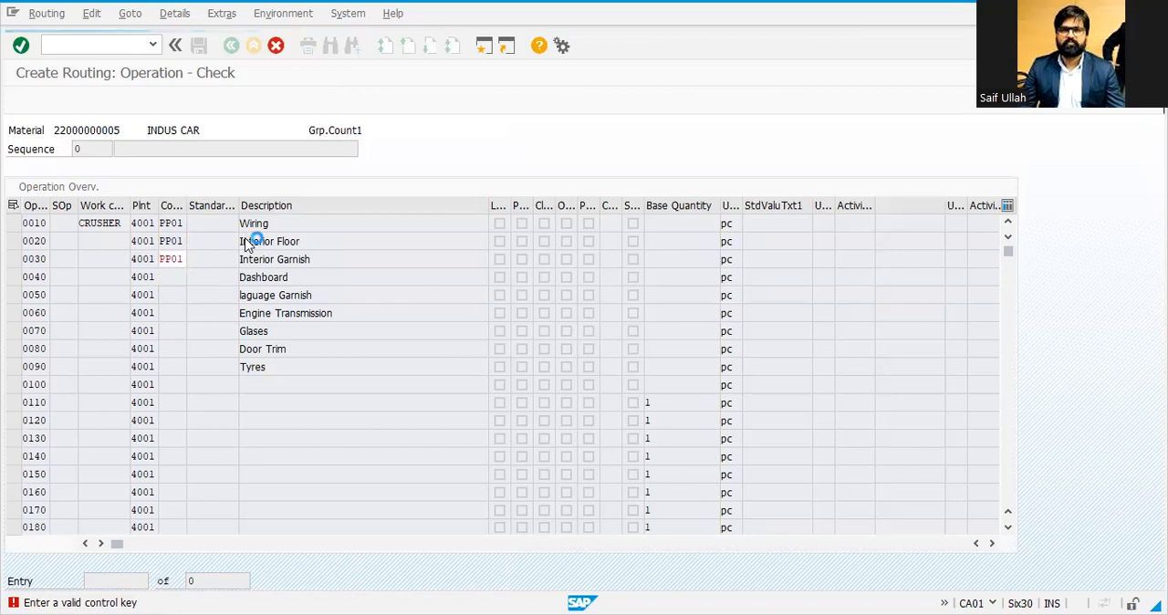
type("1")
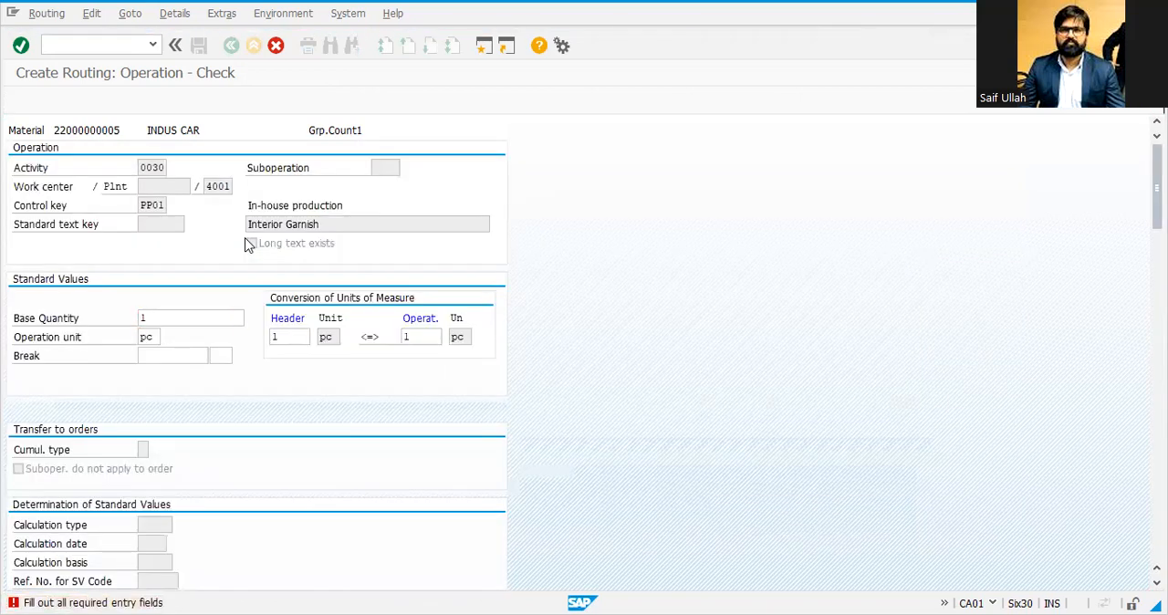
key("Return")
type("1")
key("Return")
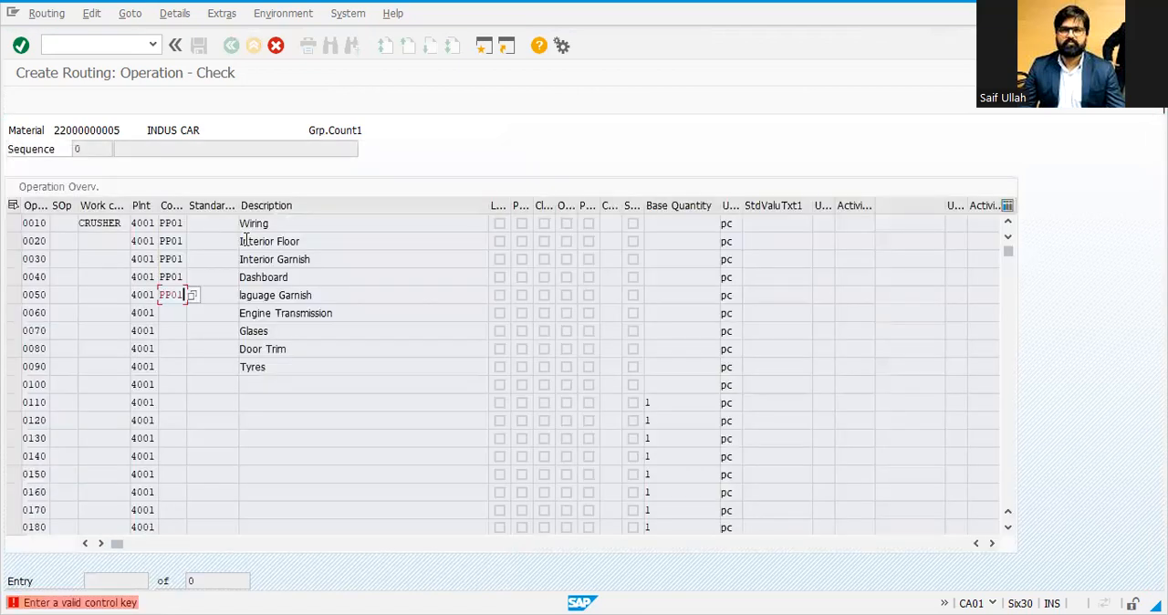
Step: Enter control key PP01 and base quantity 1 for operations 0050 through 0090 Tyres
type("1")
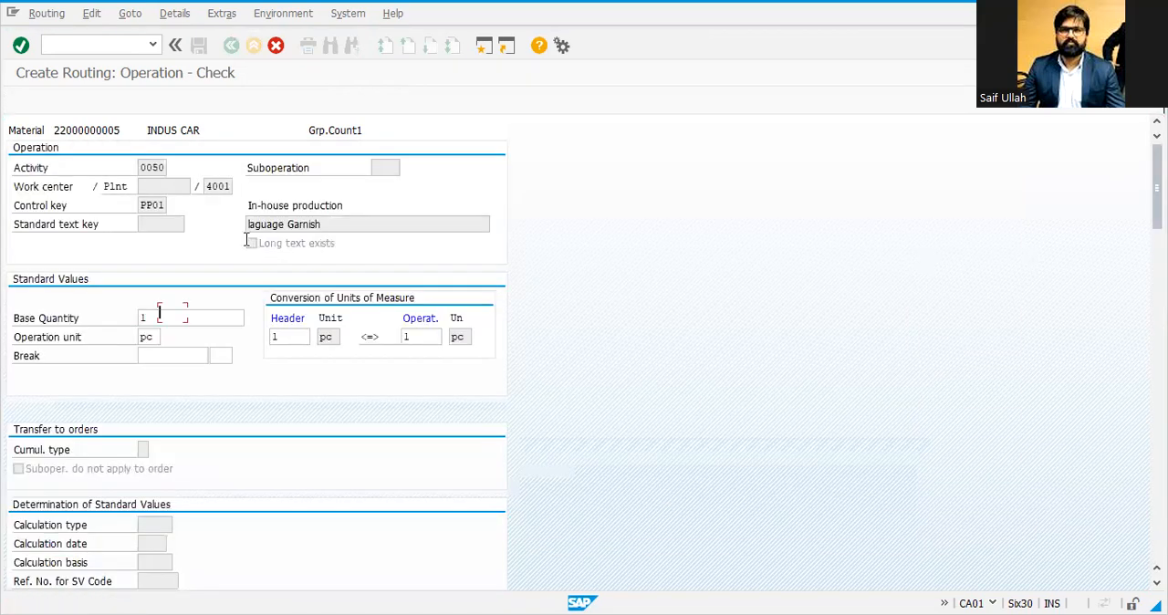
key("Return")
type("1")
key("Return")
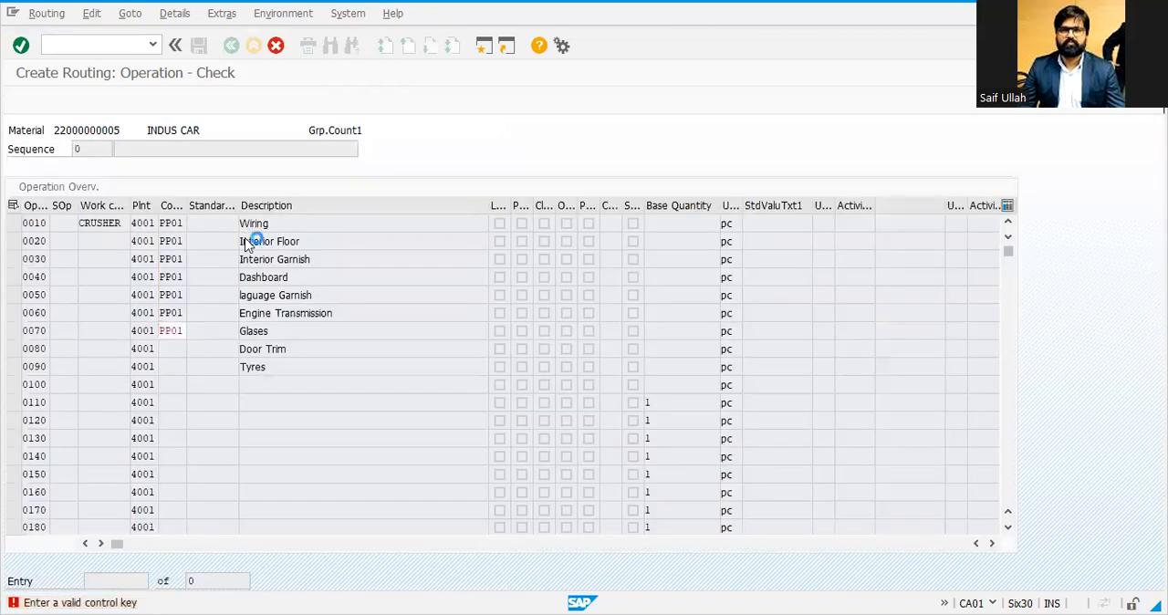
type("1")
key("Return")
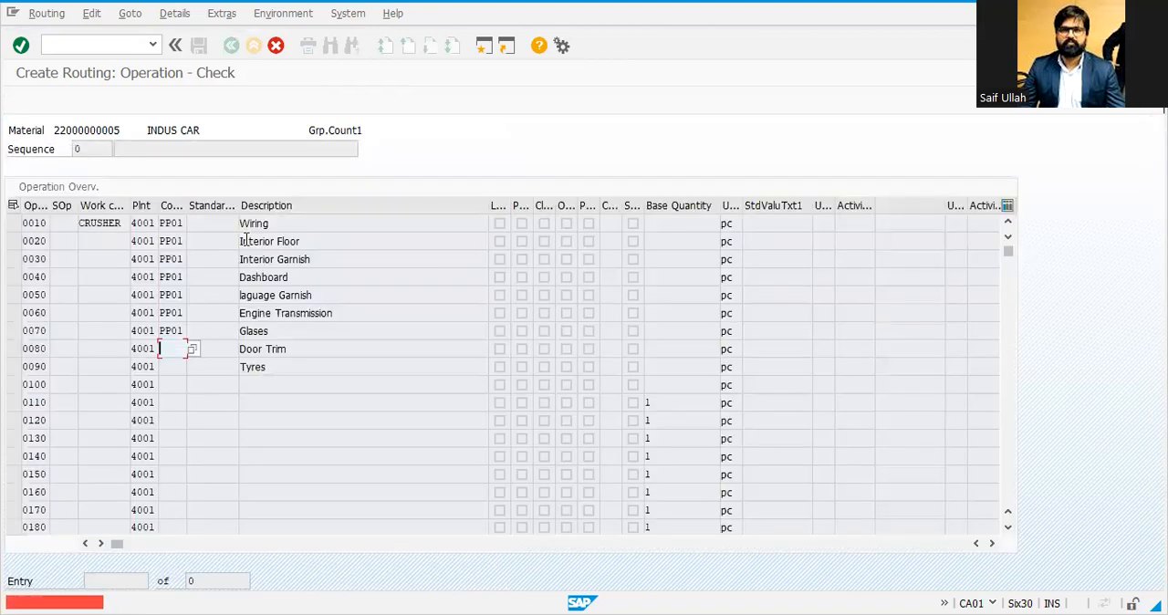
type("1")
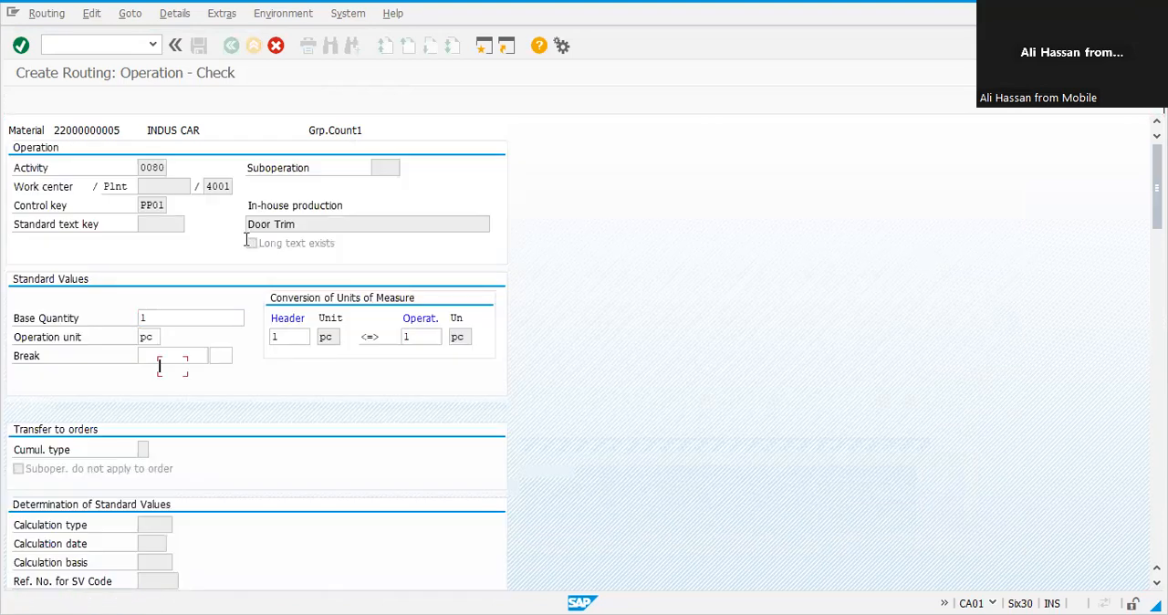
key("Return")
type("1")
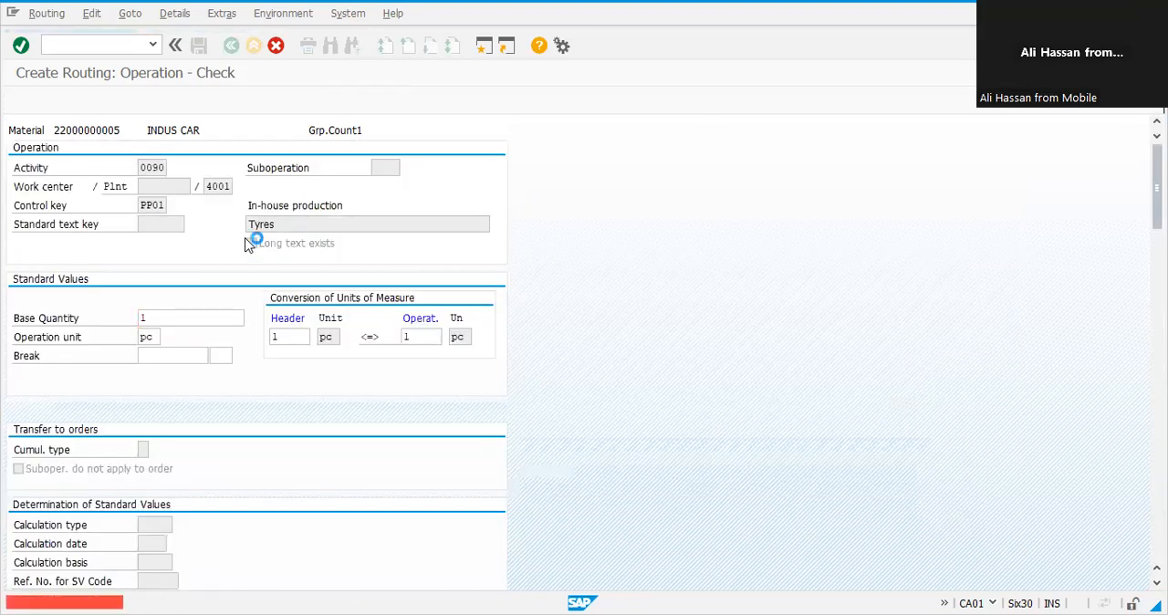
key("Return")
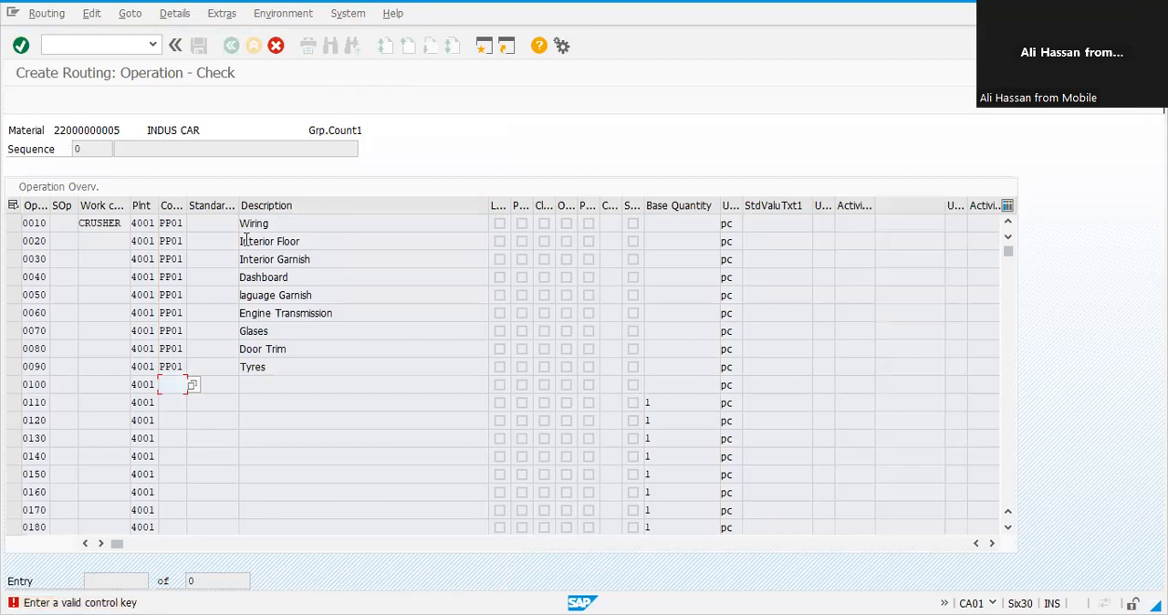
Step: Leave the check screens and return to the routing operation overview
key("F12")
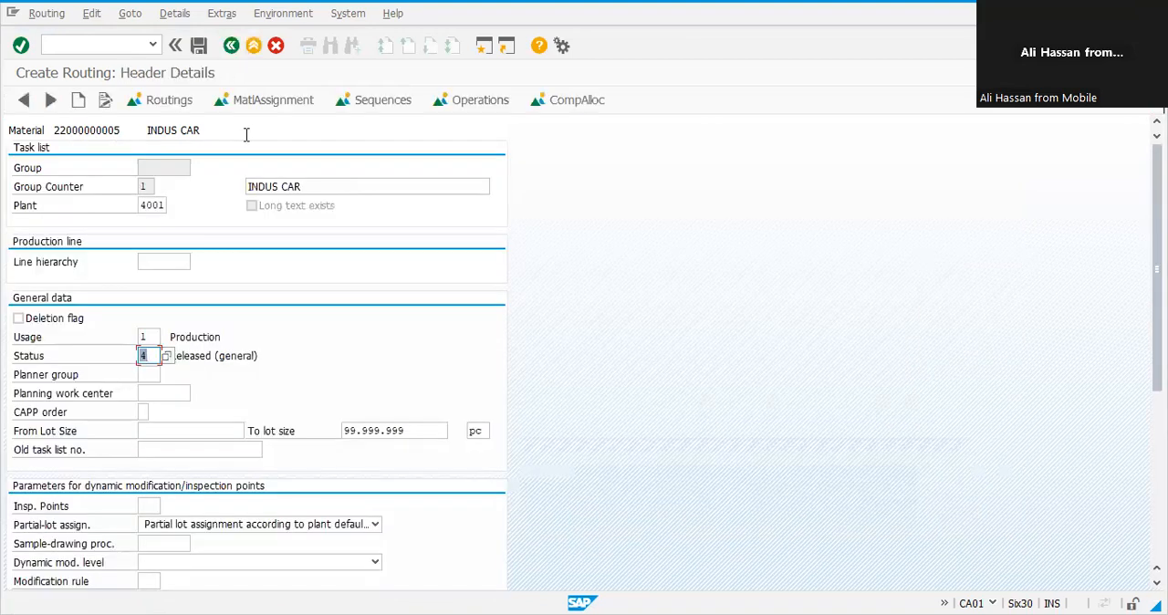
key("F12")
double_click(38, 205)
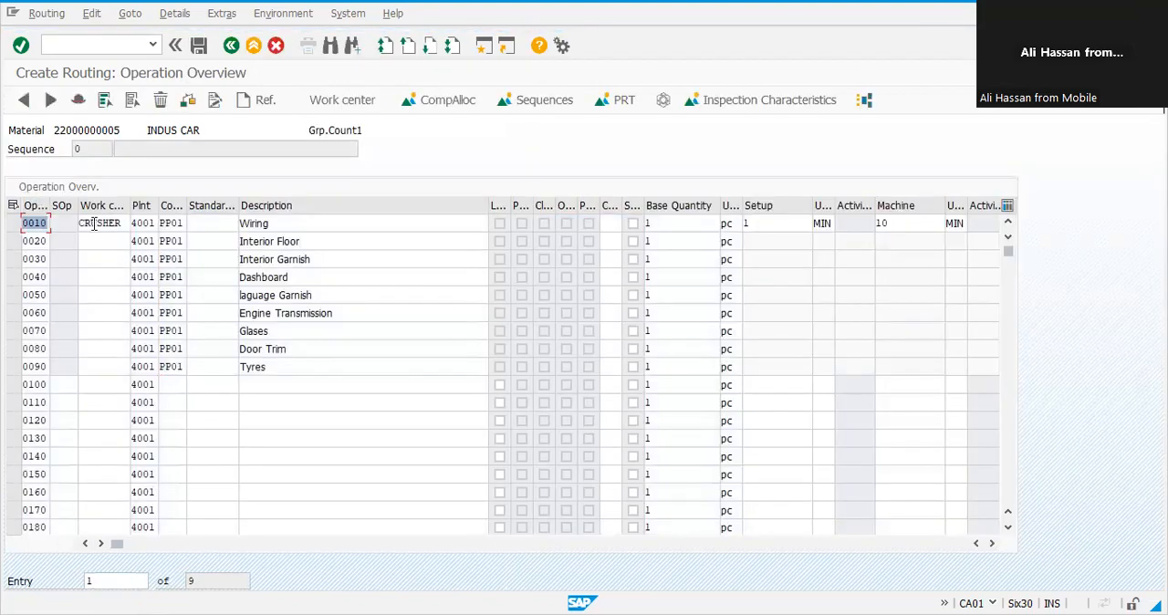
Step: Copy work center CRUSHER from operation 0010 into operations 0020 through 0090
left_click(81, 225)
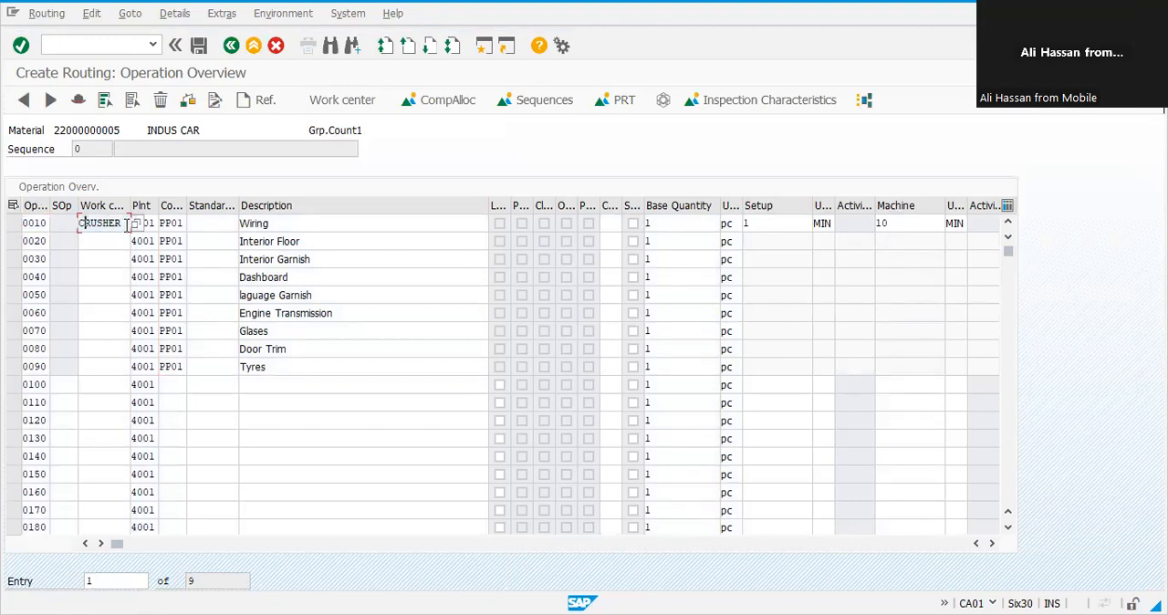
double_click(81, 225)
key("ctrl+c")
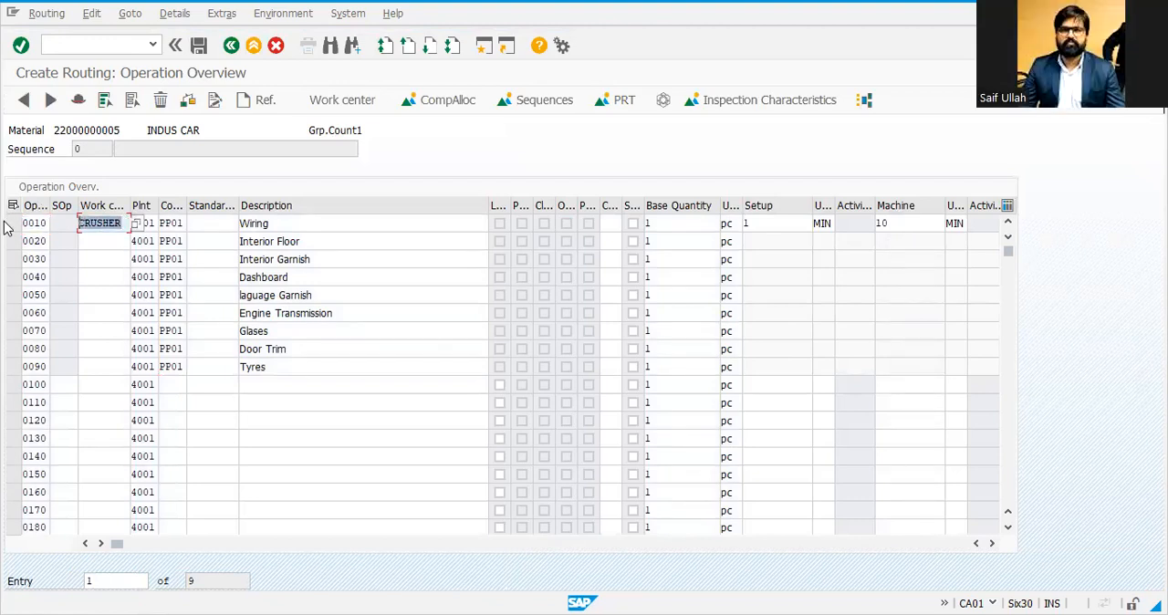
key("Down")
key("ctrl+v")
key("Down")
key("ctrl+v")
key("Down")
key("ctrl+v")
key("Down")
key("ctrl+v")
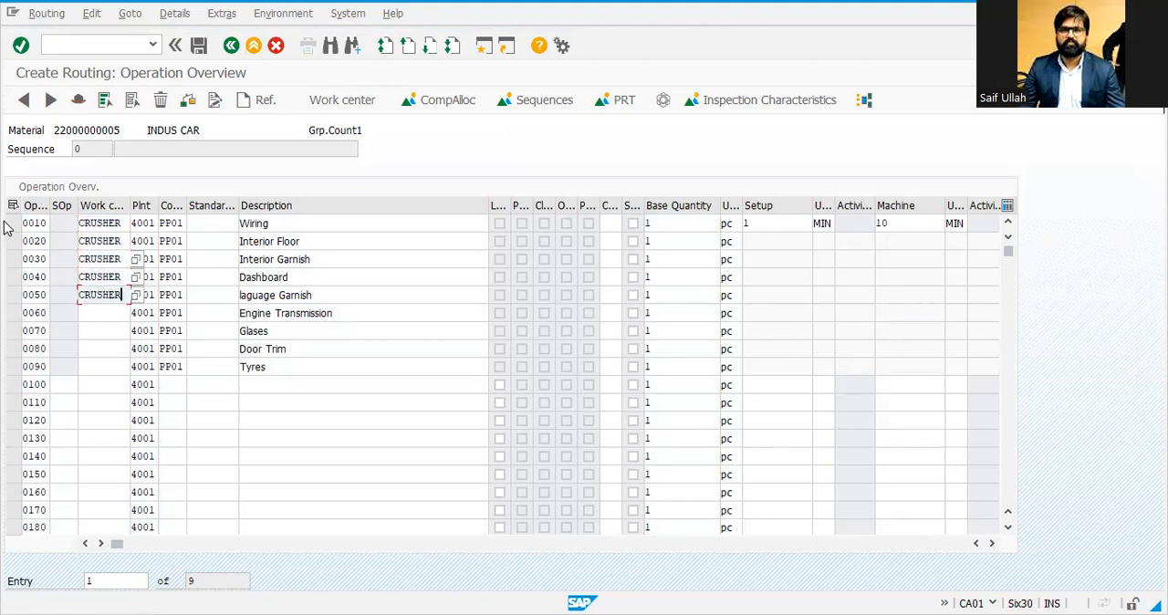
key("Down")
key("ctrl+v")
key("Down")
key("ctrl+v")
key("Down")
key("ctrl+v")
key("Down")
key("ctrl+v")
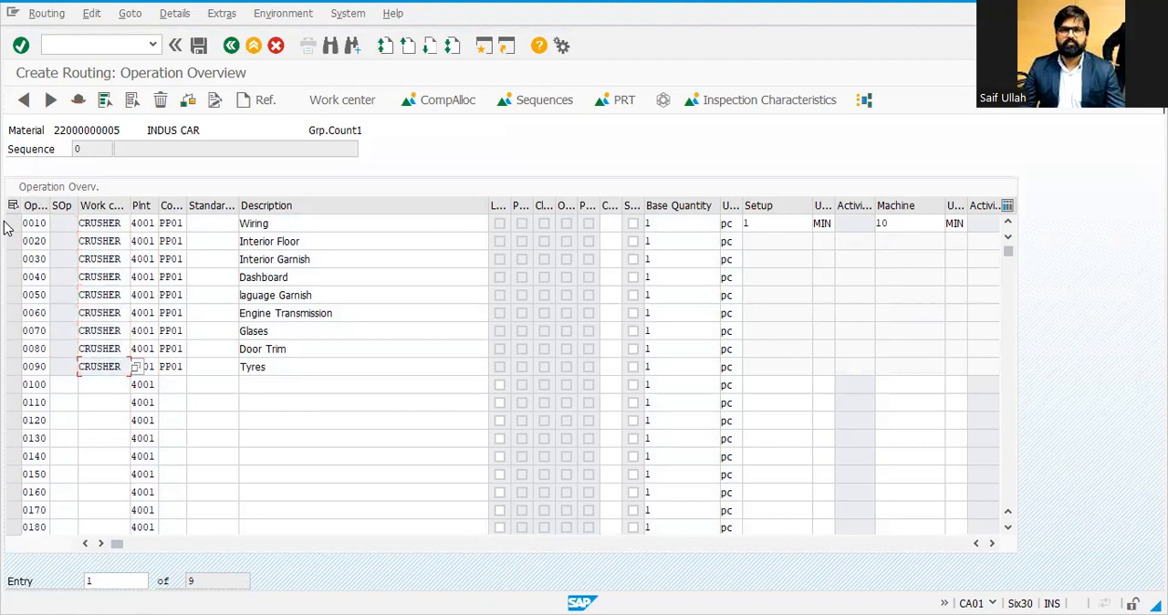
Step: Enter setup and machine standard values of 1 minute for operation 0020 Interior Floor
left_click(105, 241)
double_click(105, 242)
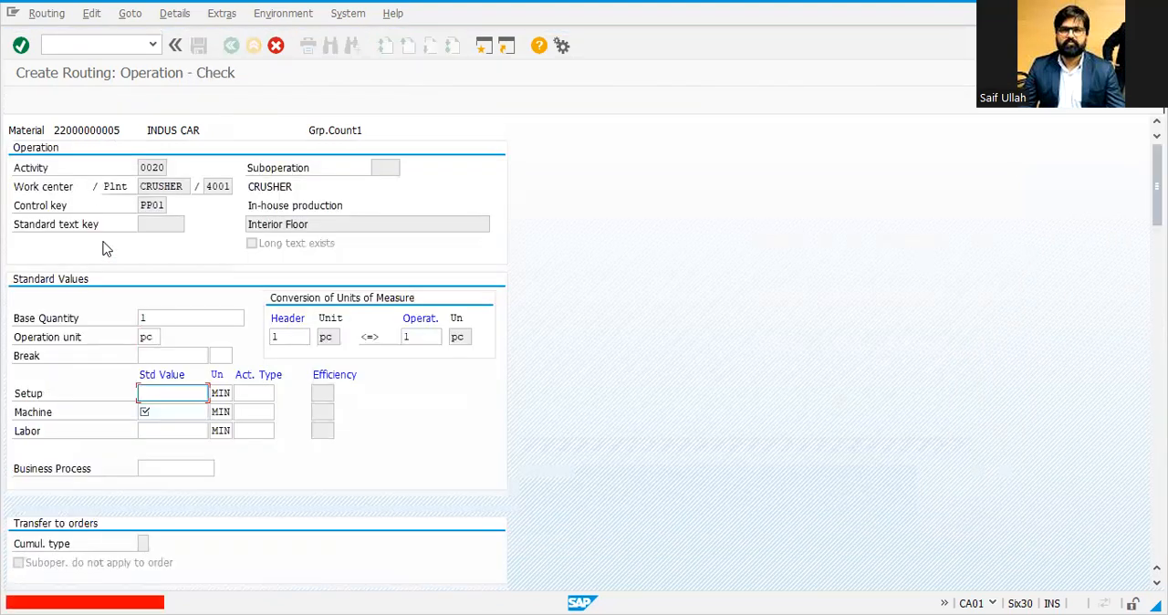
type("1")
key("Tab")
type("1")
key("Return")
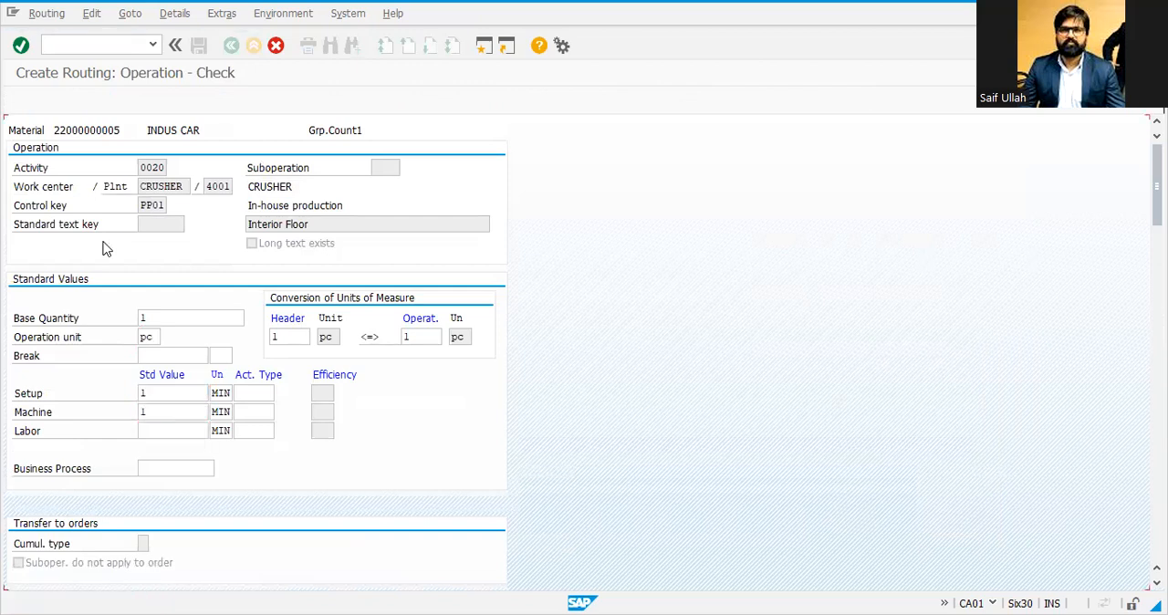
Step: Enter setup and machine standard values of 1 minute for operation 0030 Interior Garnish
type("1")
key("Return")
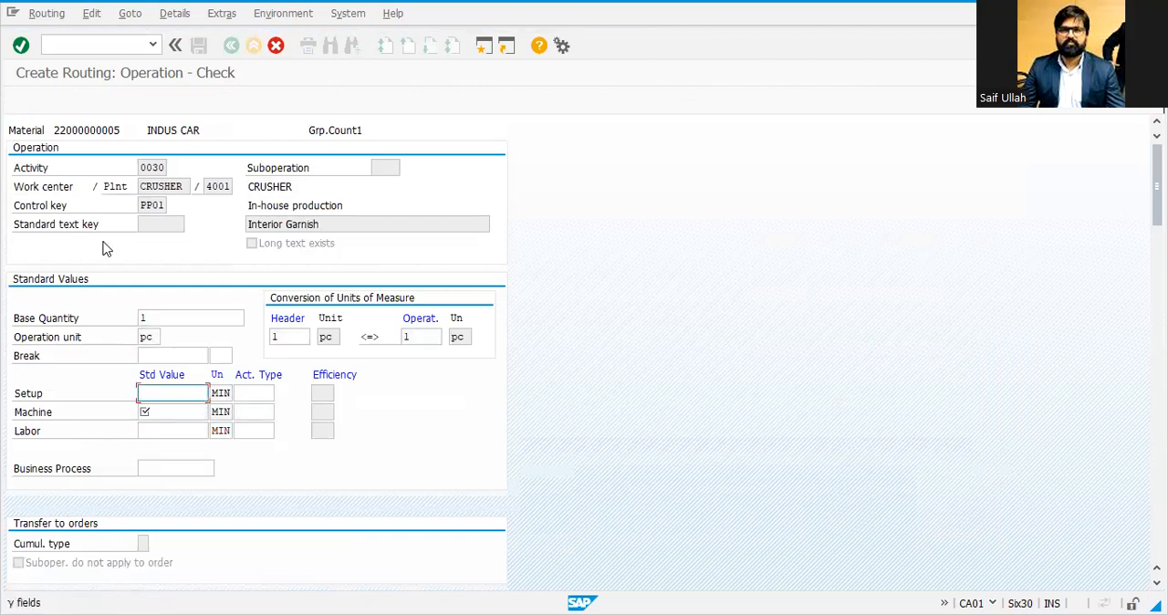
type("1")
key("Return")
type("1")
key("Return")
type("1")
key("Return")
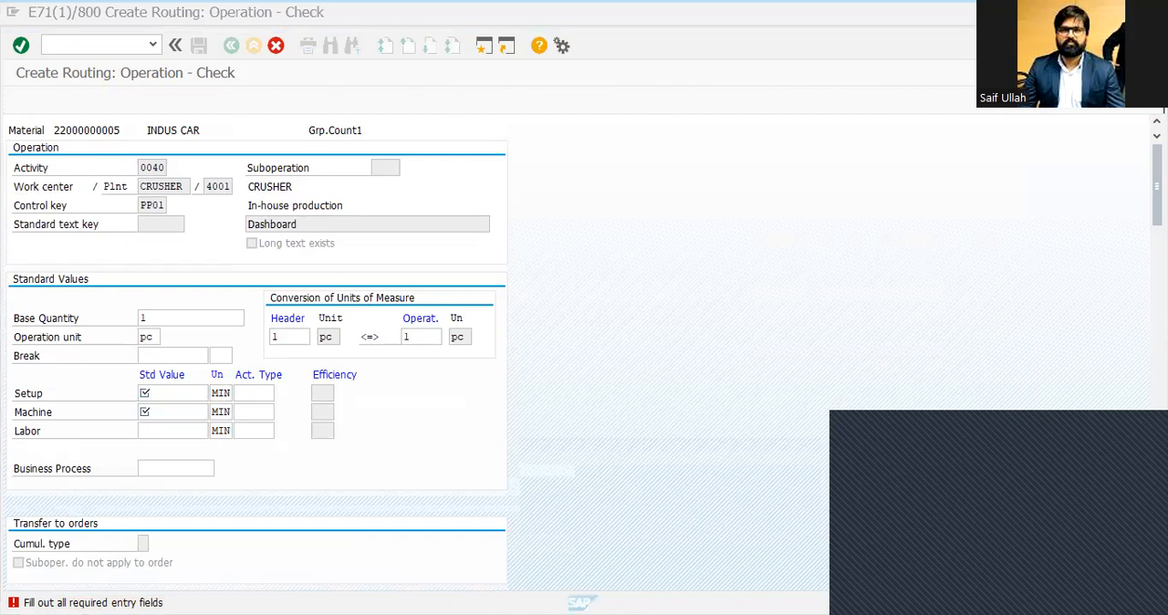
right_click(304, 224)
left_click(289, 230)
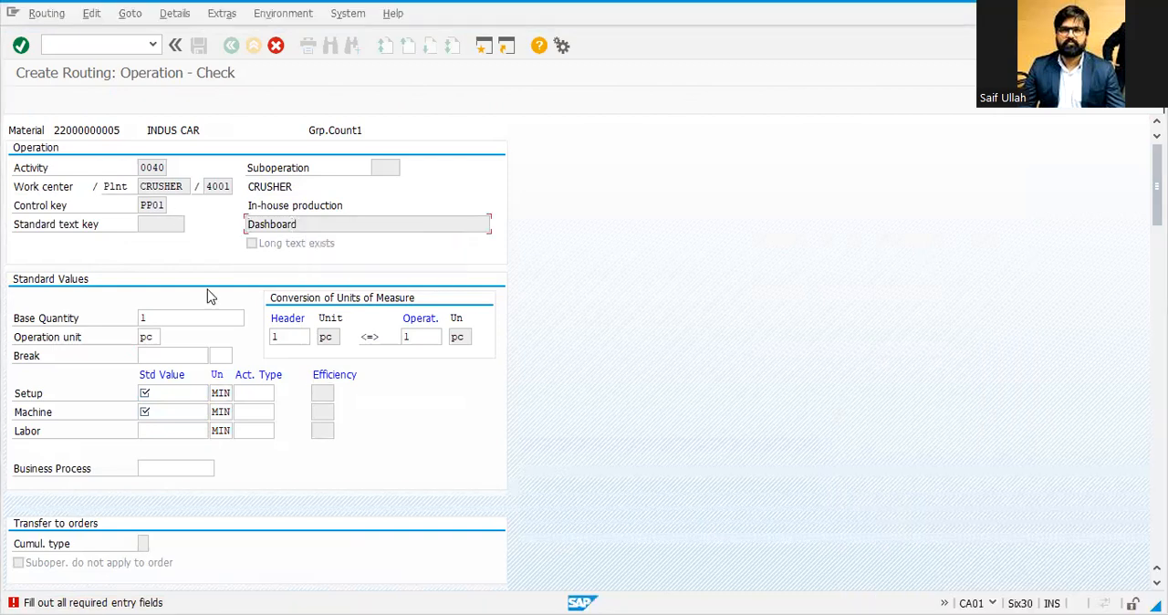
Step: Set setup and machine standard values to 1 minute for operations 0040 Dashboard and 0050 laguage Garnish
left_click(156, 390)
type("1")
key("Tab")
type("1")
key("Return")
key("Return")
type("1")
key("Return")
type("1")
Step: Enter standard values of 1 minute for operations 0050 through 0070 Glases
key("Return")
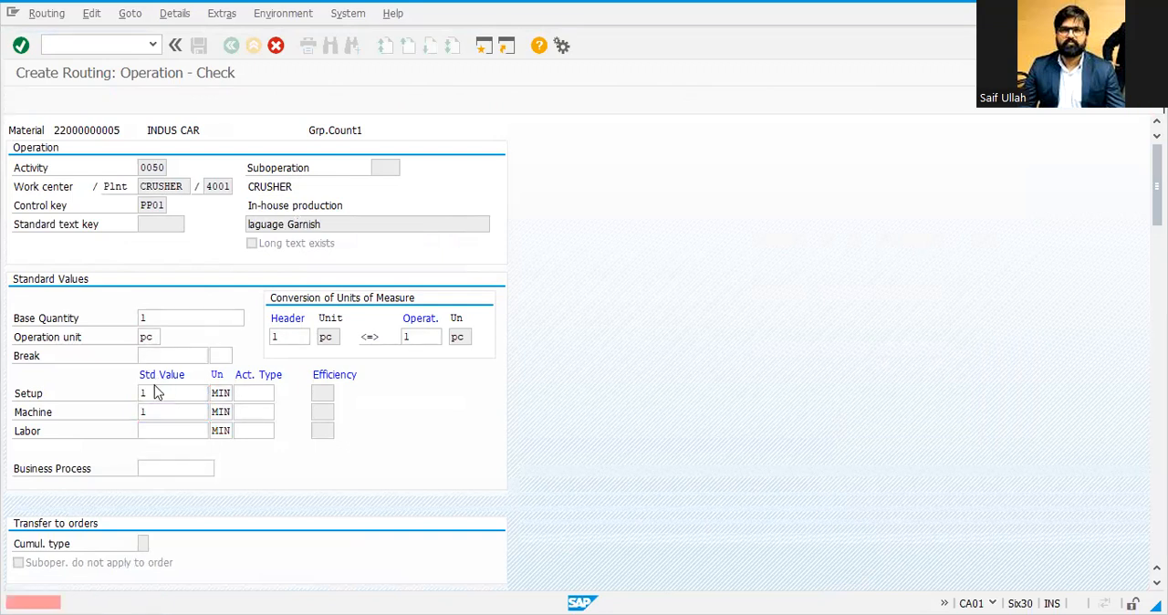
type("1")
key("Return")
key("Return")
type("1")
key("Return")
type("1")
key("Return")
key("Return")
type("1")
key("Return")
type("1")
Step: Enter standard values of 1 minute for operations 0070 through 0090 Tyres and return to the operation overview
key("Return")
key("Return")
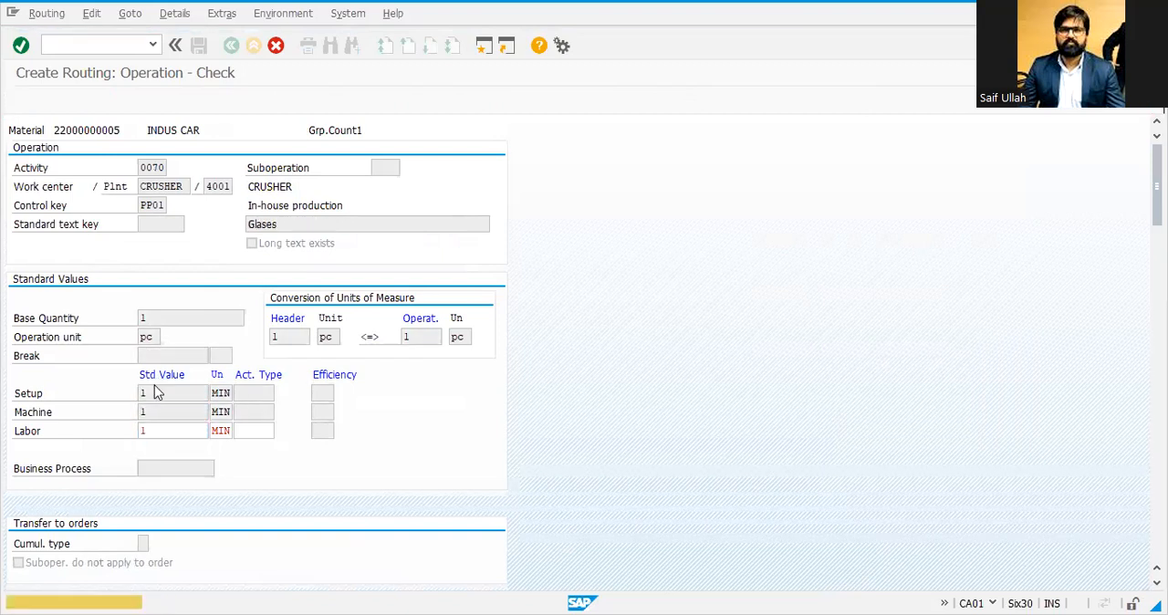
type("1")
key("Return")
type("1")
key("Return")
key("Return")
type("1")
key("Return")
type("1")
key("Return")
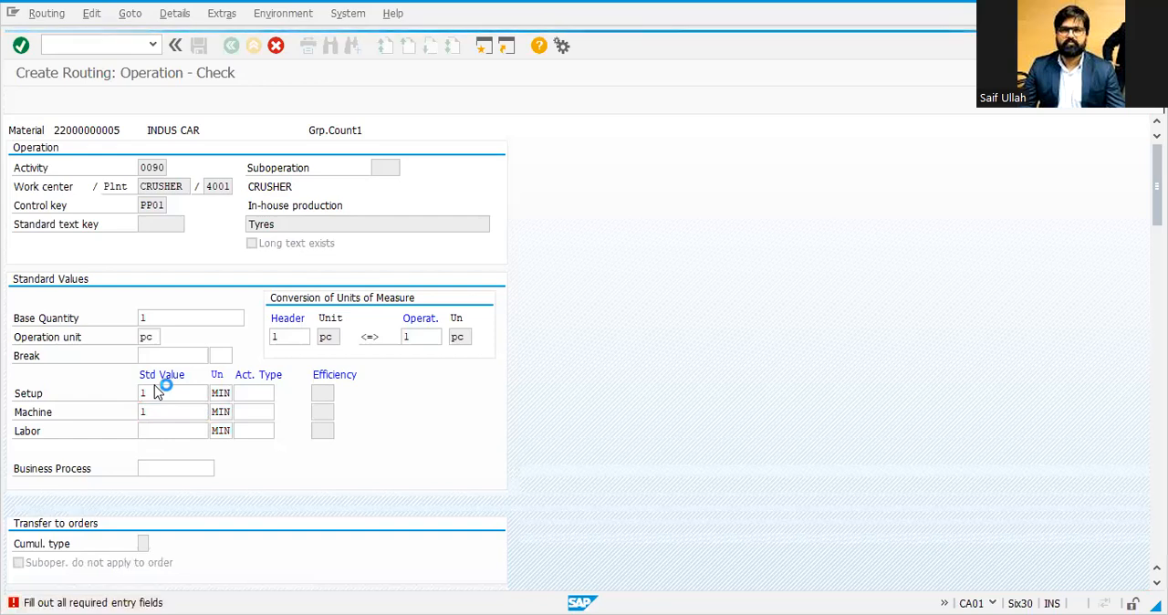
key("Return")
type("1")
key("Return")
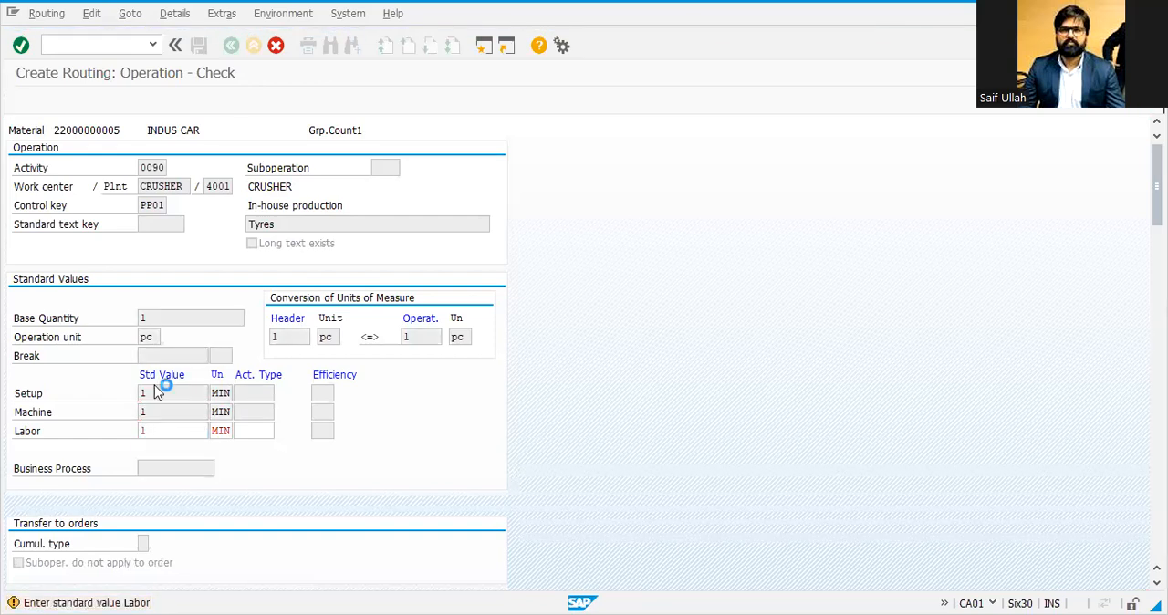
key("Return")
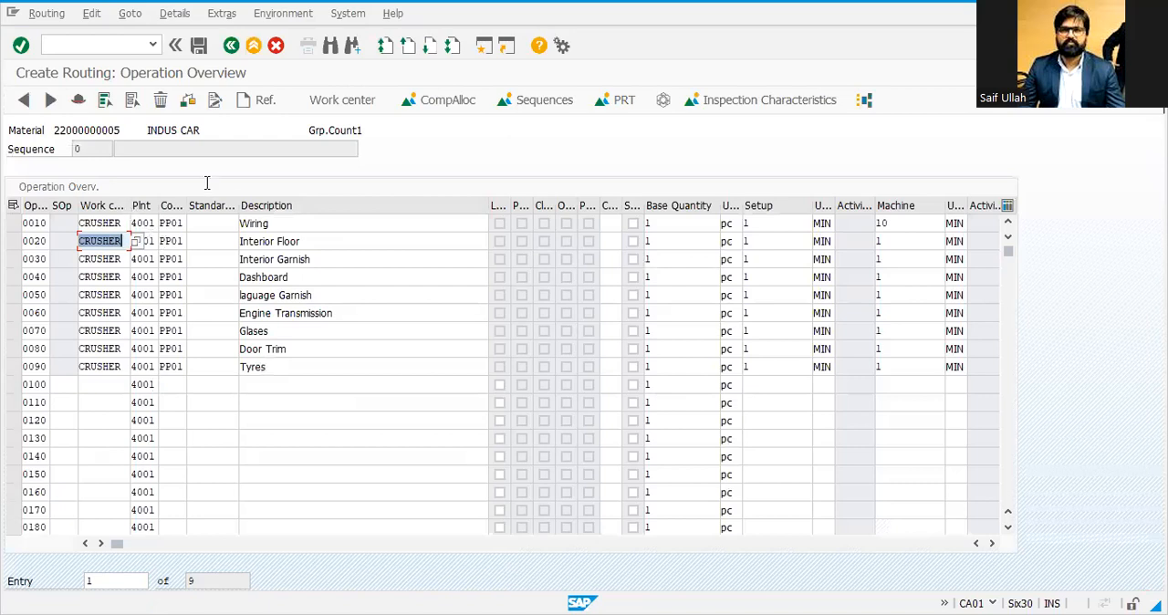
Step: Review the operation descriptions and the standard values of operation 0010 Wiring
left_click(202, 130)
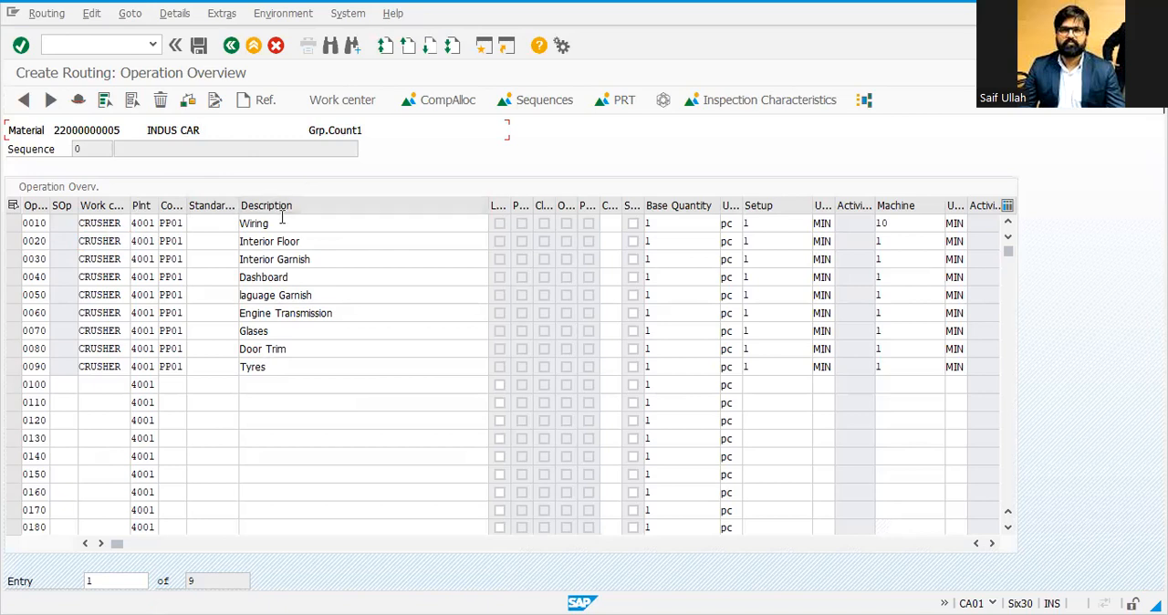
left_click(303, 240)
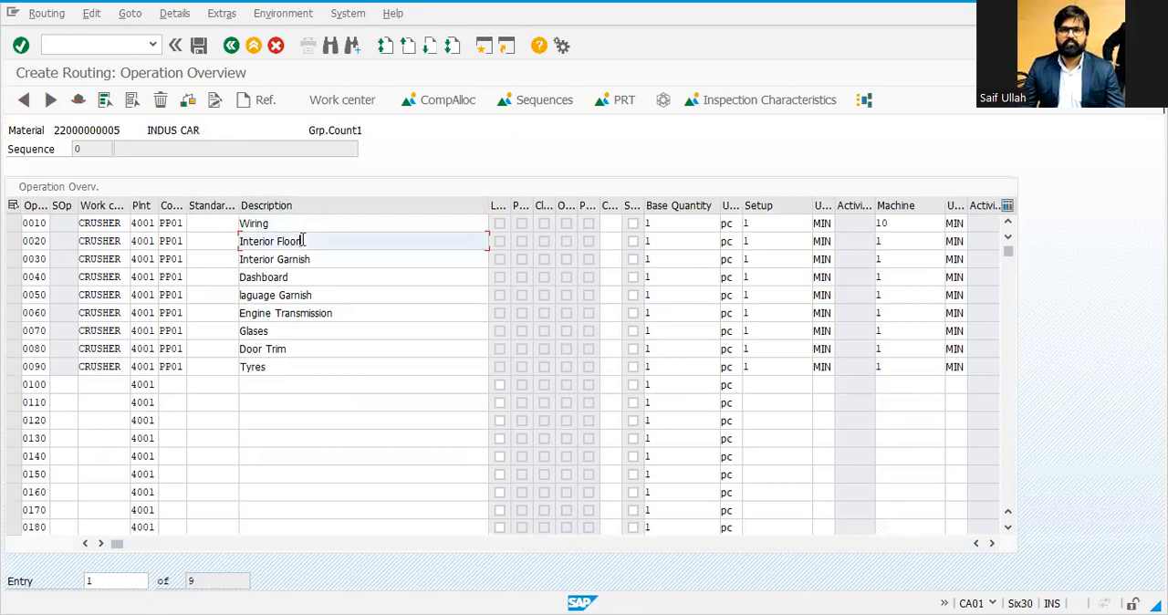
left_click(310, 261)
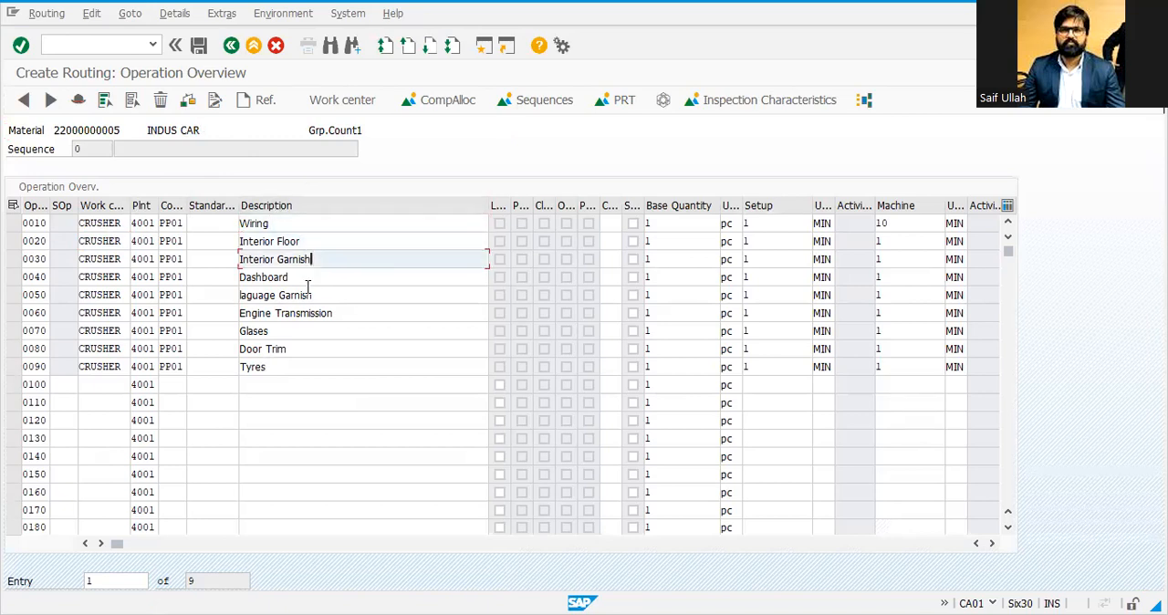
left_click(309, 294)
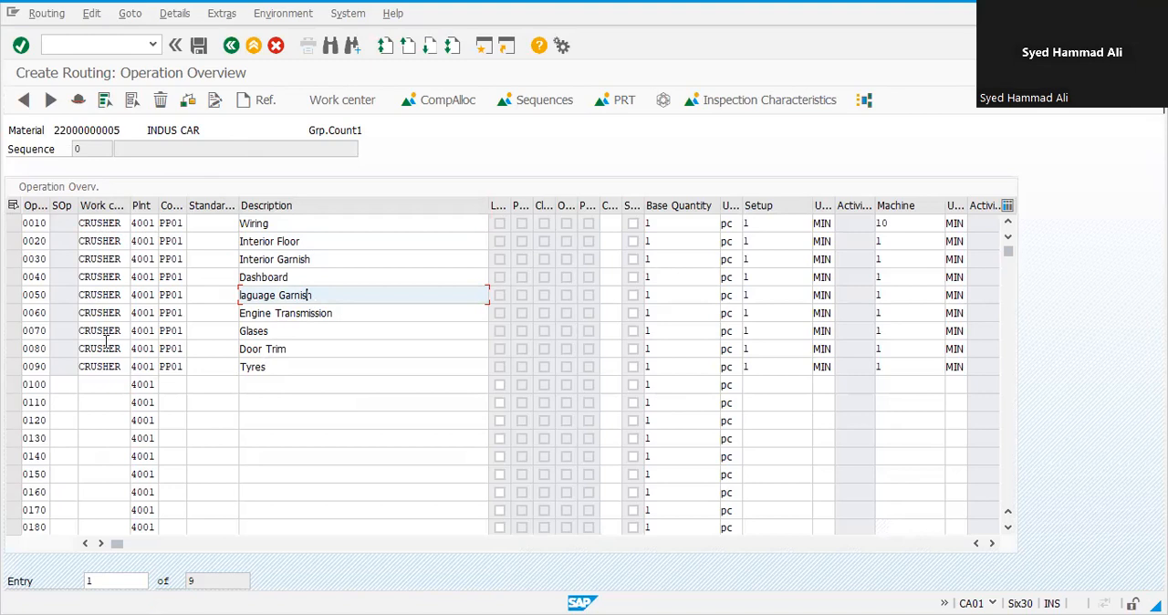
double_click(39, 224)
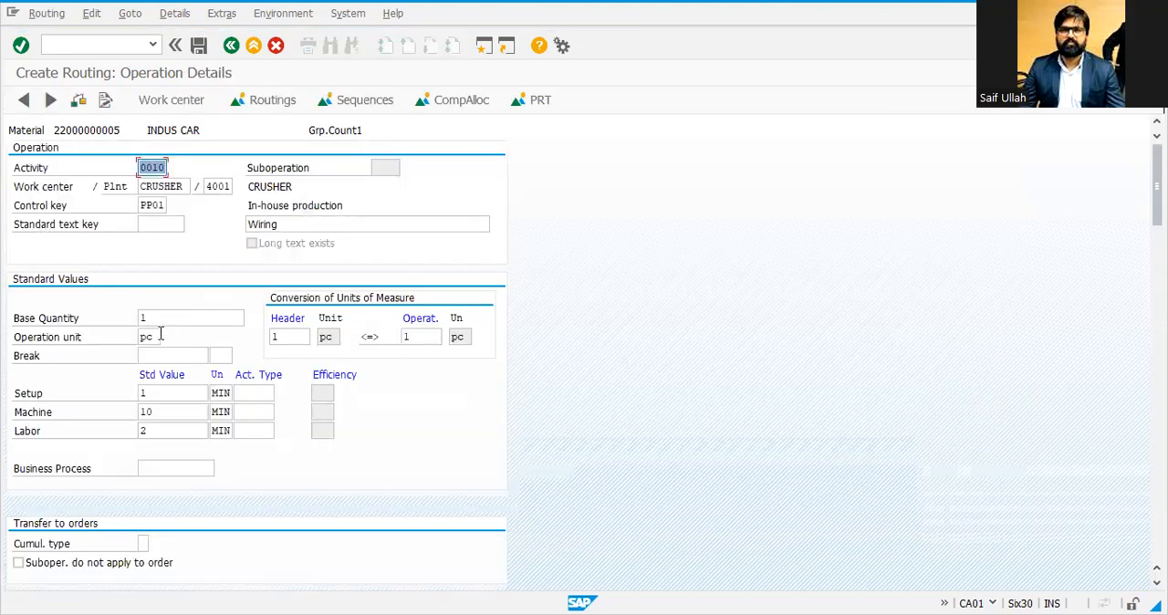
left_click(161, 392)
left_click(159, 411)
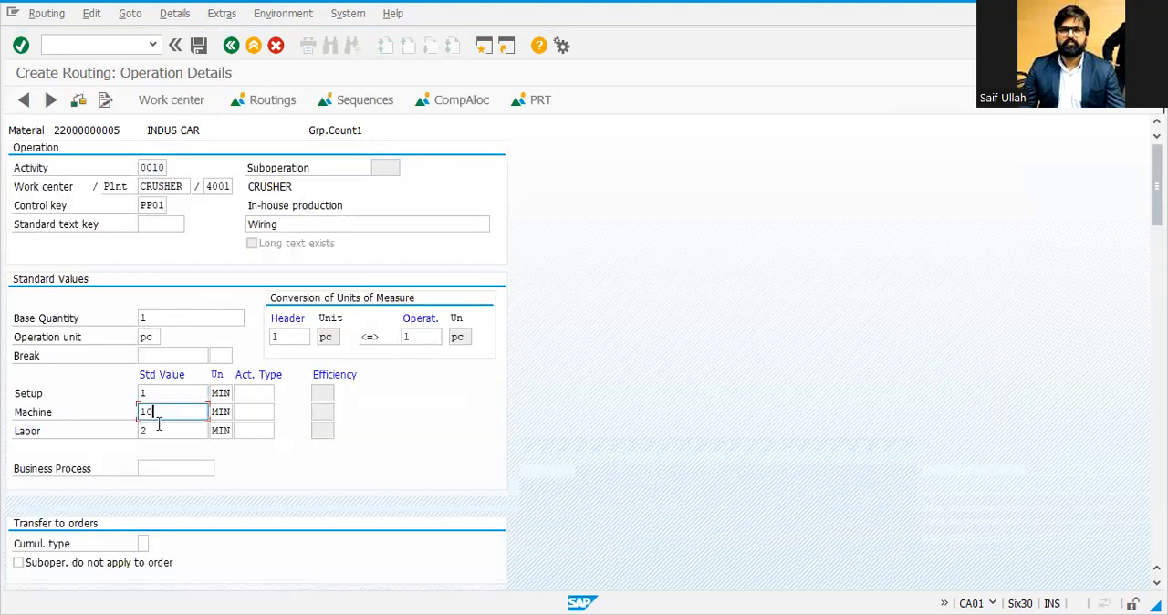
left_click(159, 430)
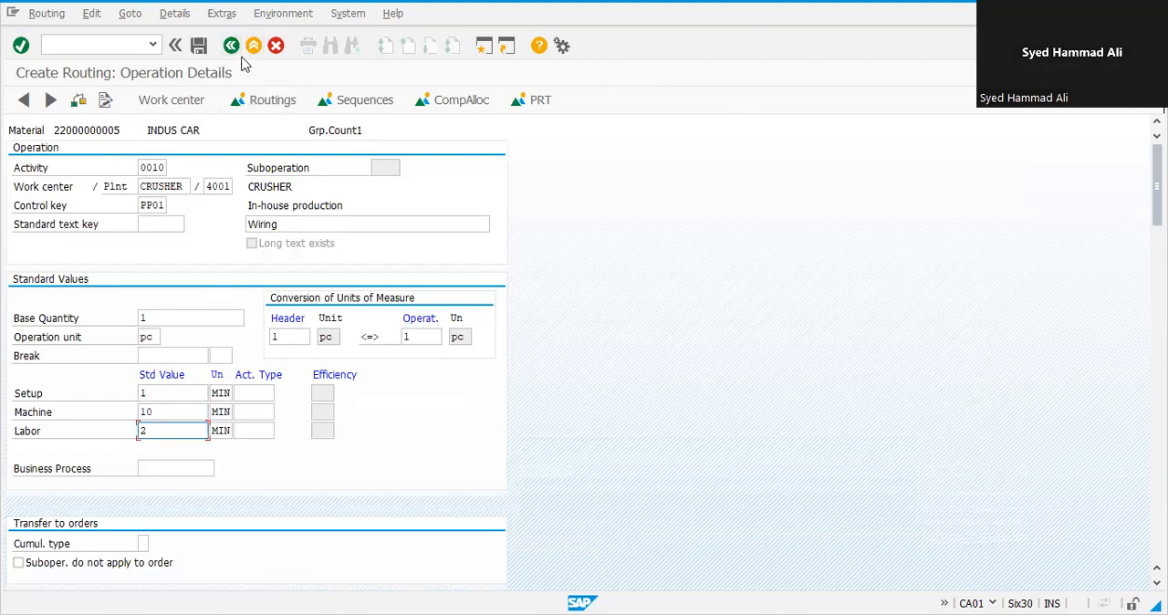
left_click(237, 49)
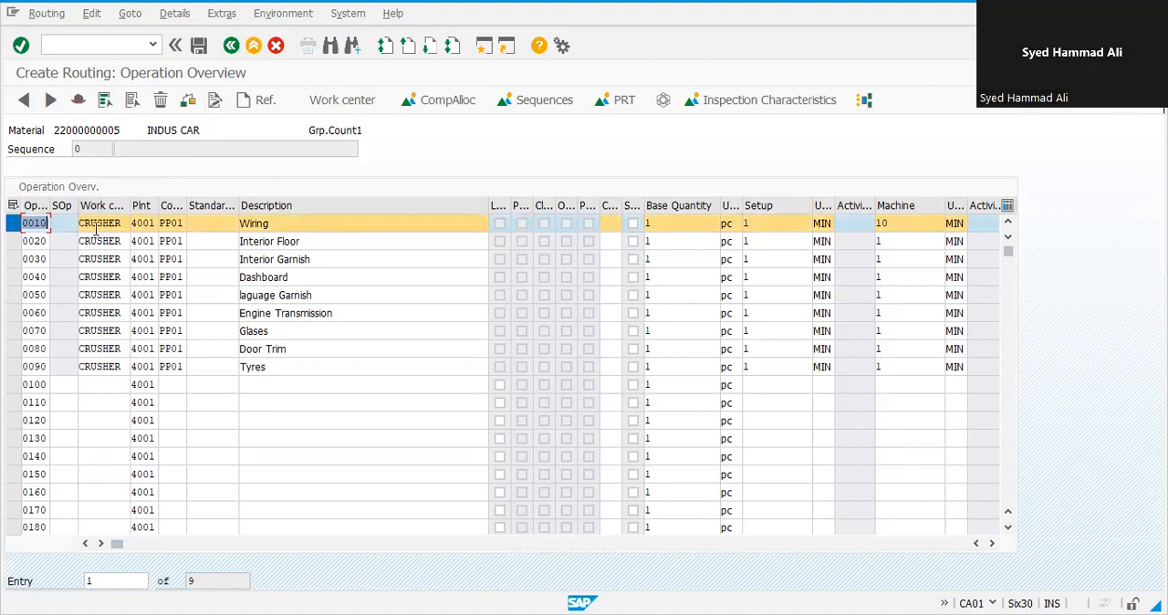
Step: Add operation 0100 with work center CRUSHER, control key PP01 and description TEST, and open its details
left_click(93, 390)
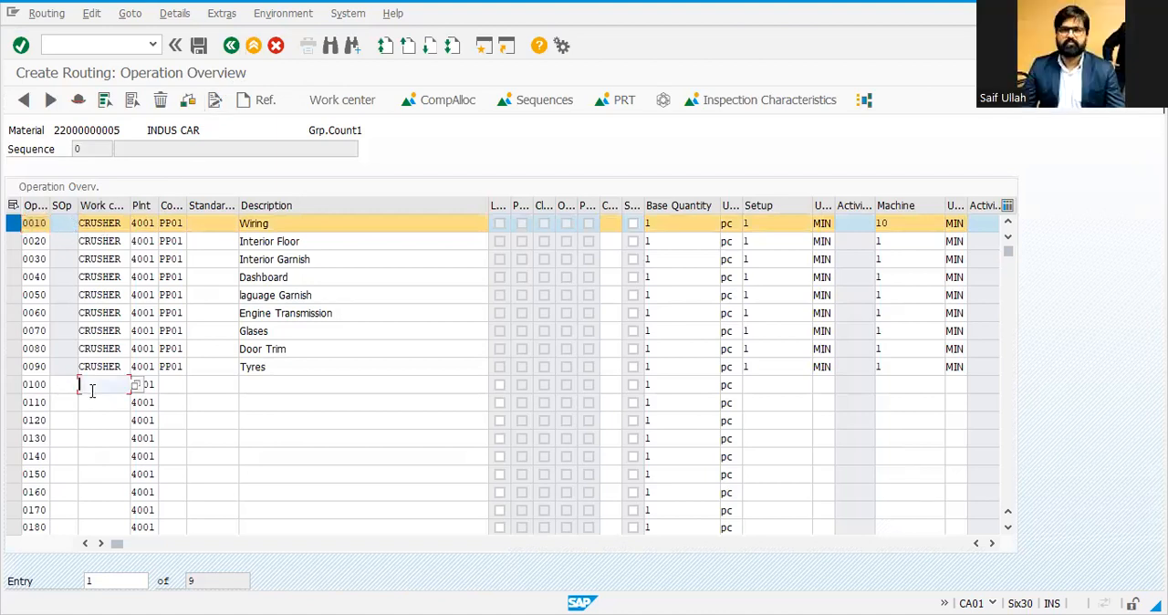
type("c")
key("Down")
key("Return")
key("Tab")
key("Tab")
key("Down")
key("Tab")
key("Tab")
key("Down")
type("W")
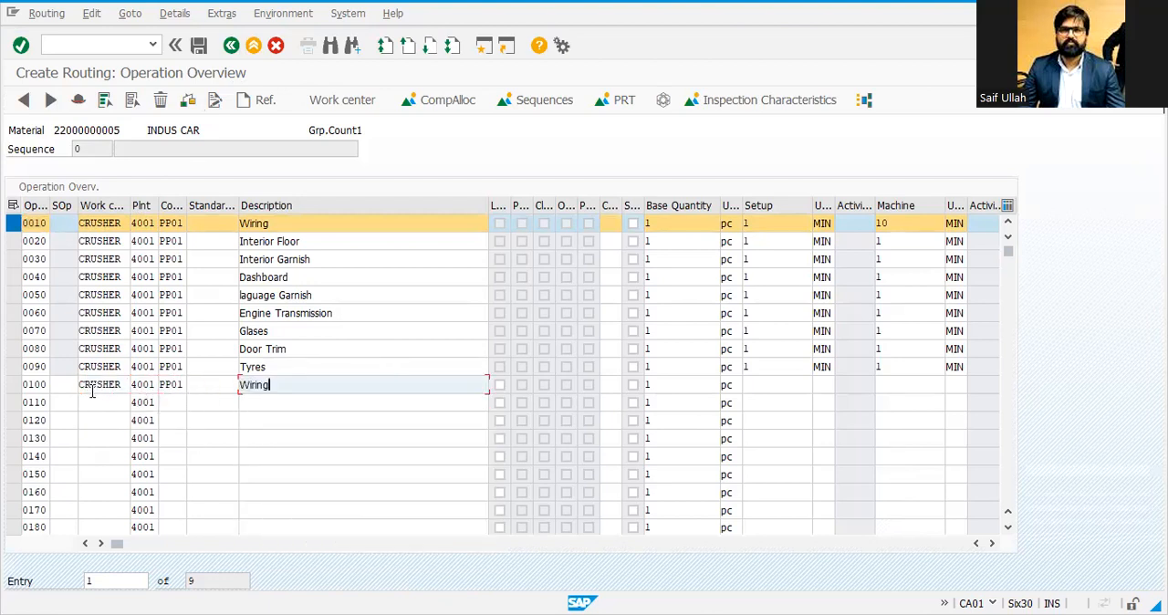
key("BackSpace")
type("TEST")
double_click(91, 390)
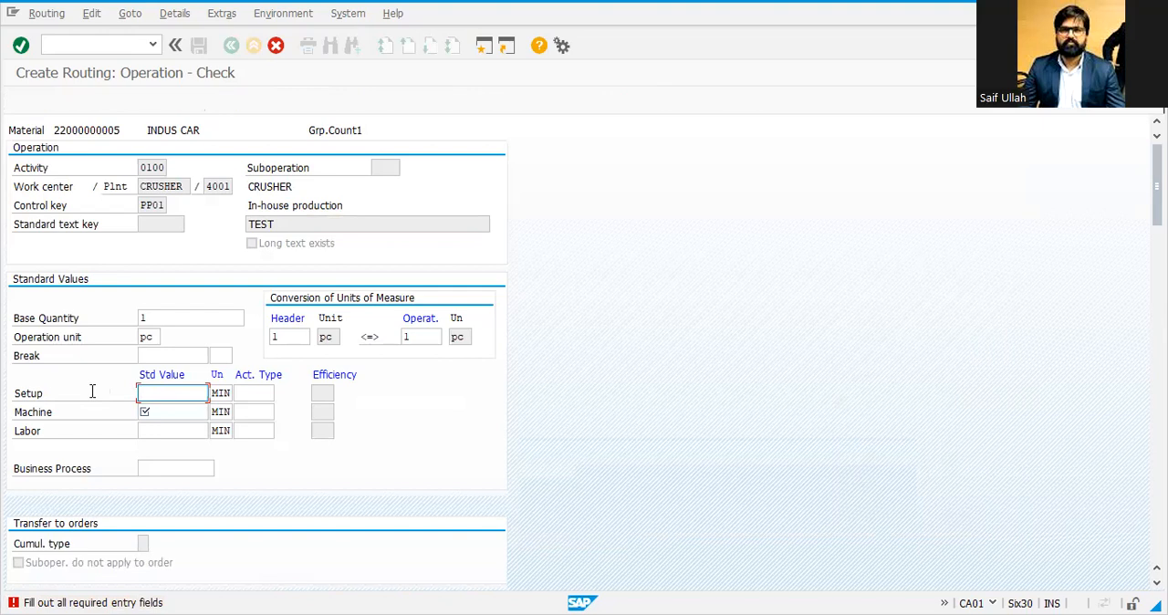
Step: Set setup, machine and labor standard values of operation 0100 to 1 minute and return to the overview
type("1")
key("Tab")
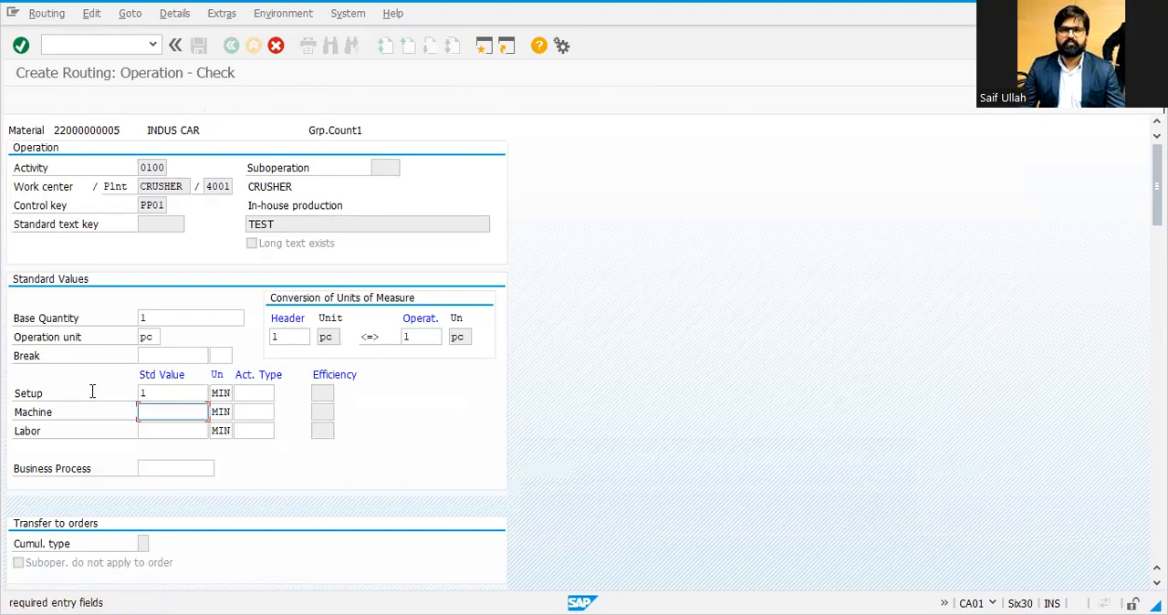
type("1")
left_click(148, 393)
left_click(153, 433)
type("1")
key("Return")
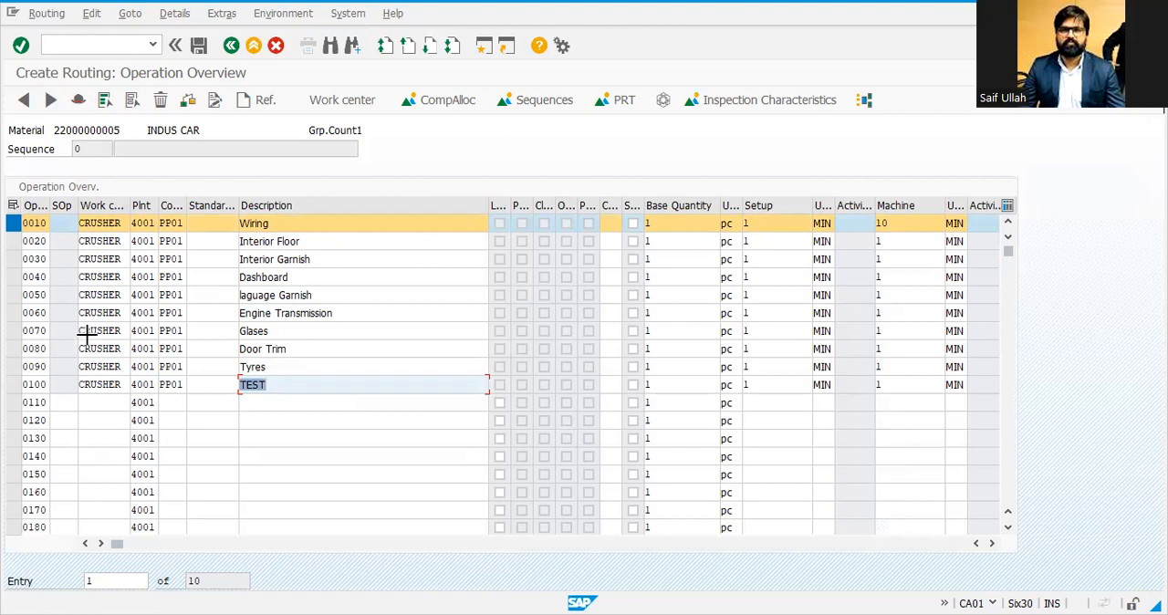
Step: Copy the Door Trim, Tyres and TEST operations and paste them as new operations 0110 through 0130
key("ctrl+y")
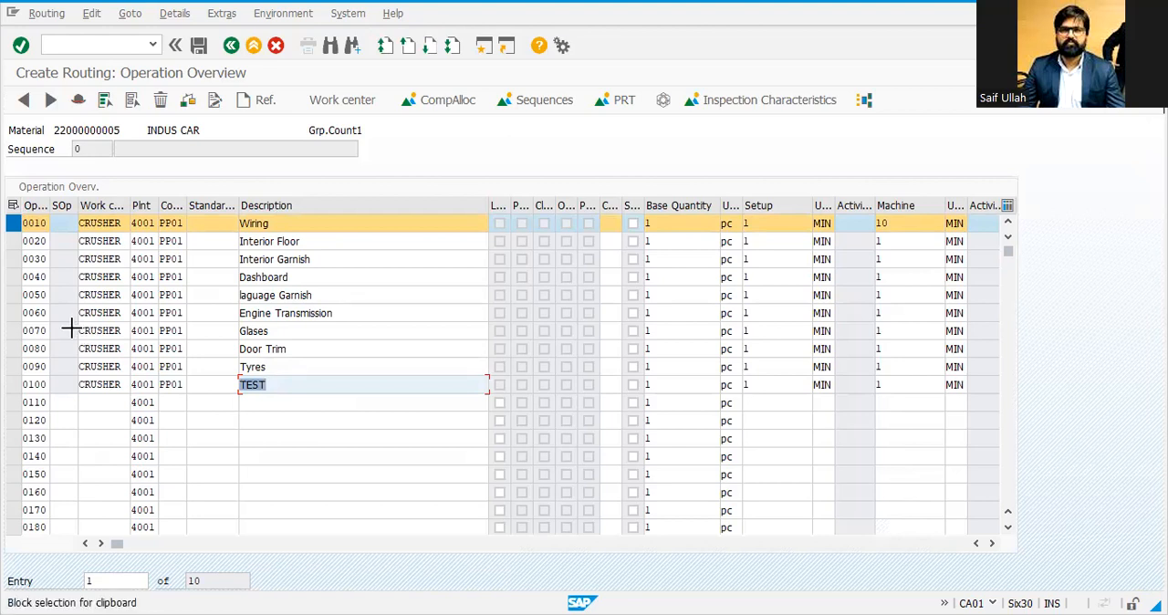
left_click_drag(76, 330, 119, 331)
key("ctrl+c")
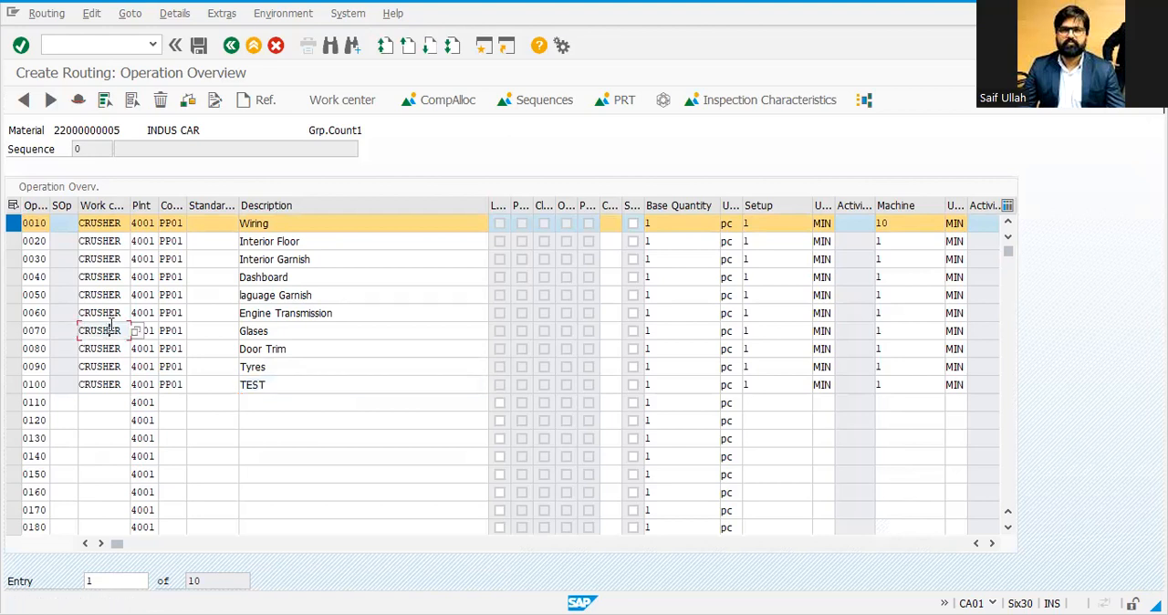
key("ctrl+y")
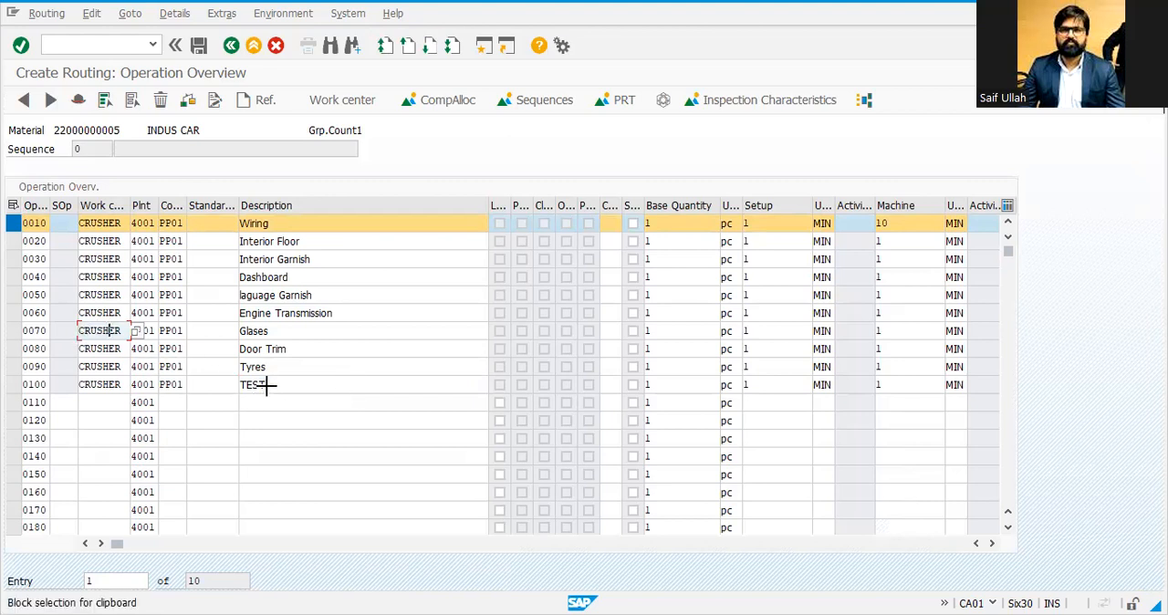
left_click_drag(266, 385, 268, 386)
key("ctrl+c")
left_click(106, 403)
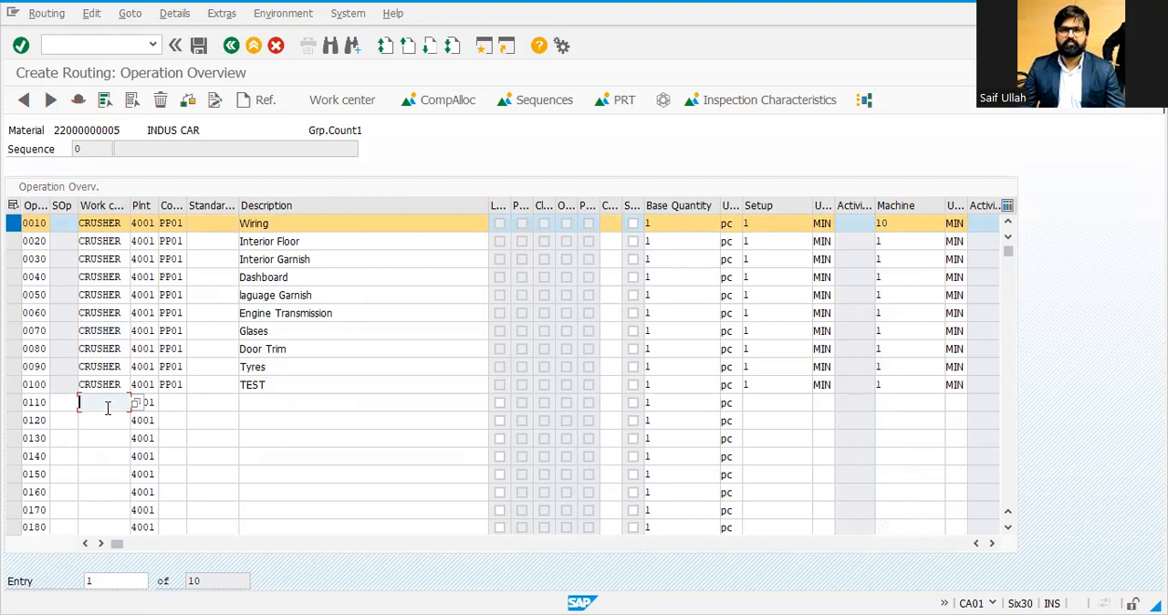
key("ctrl+v")
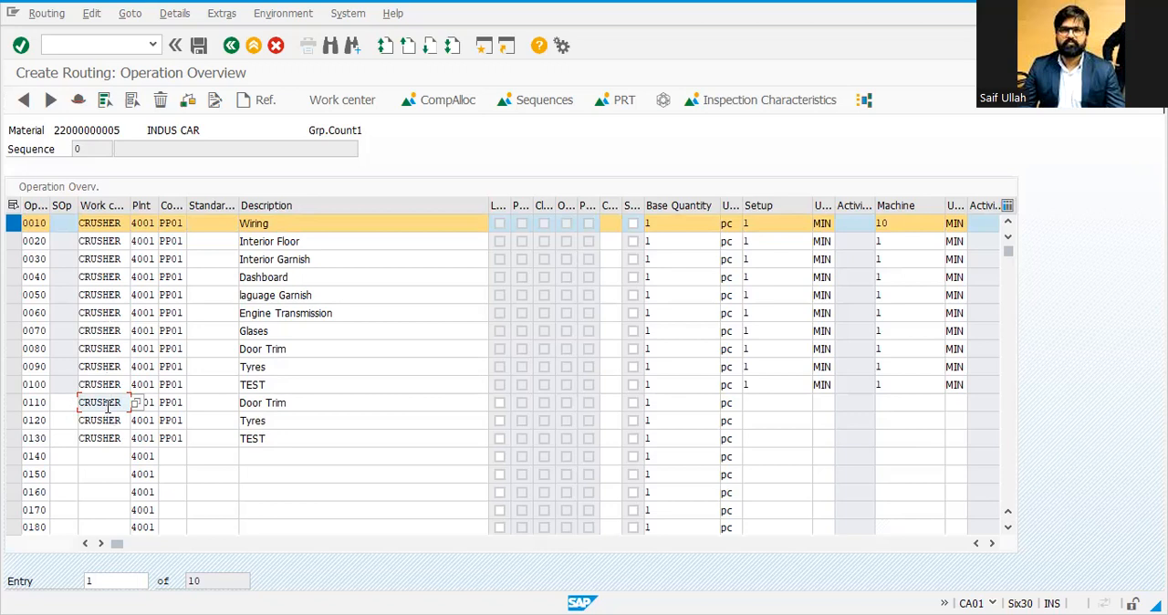
Step: Enter setup, machine and labor standard values of 1 minute for operations 0110, 0120 and 0130
key("Return")
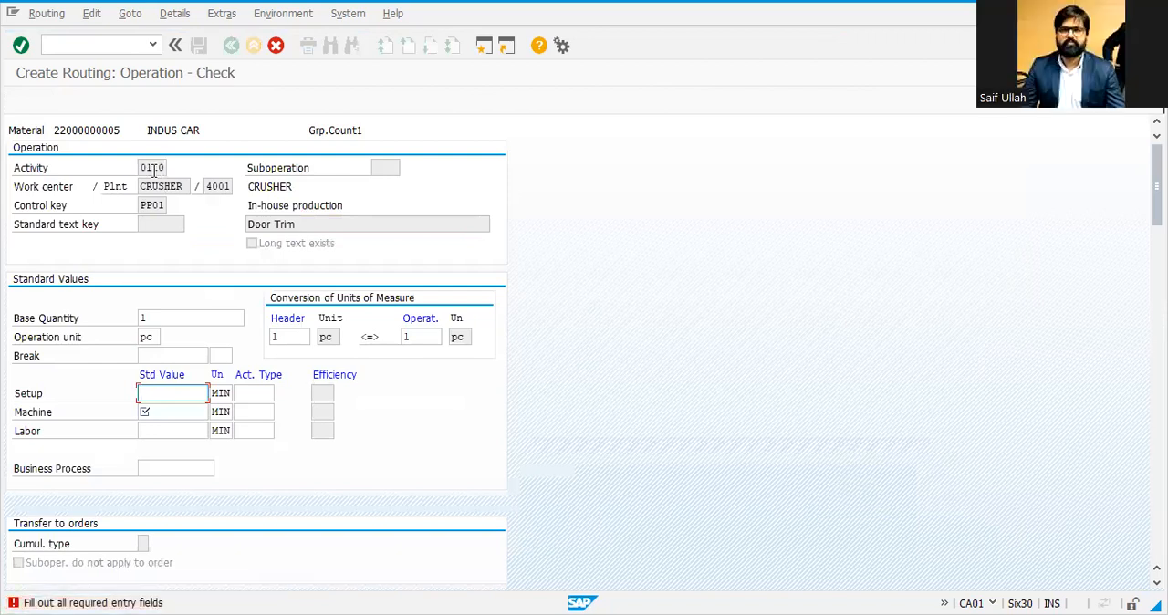
type("1")
key("Return")
type("1")
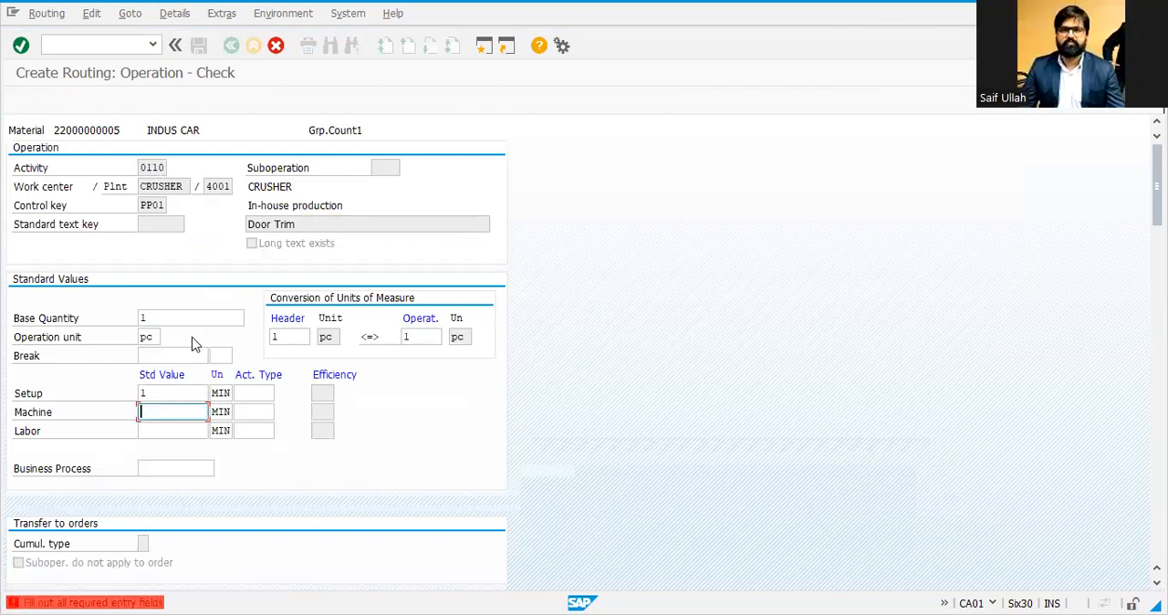
left_click(178, 430)
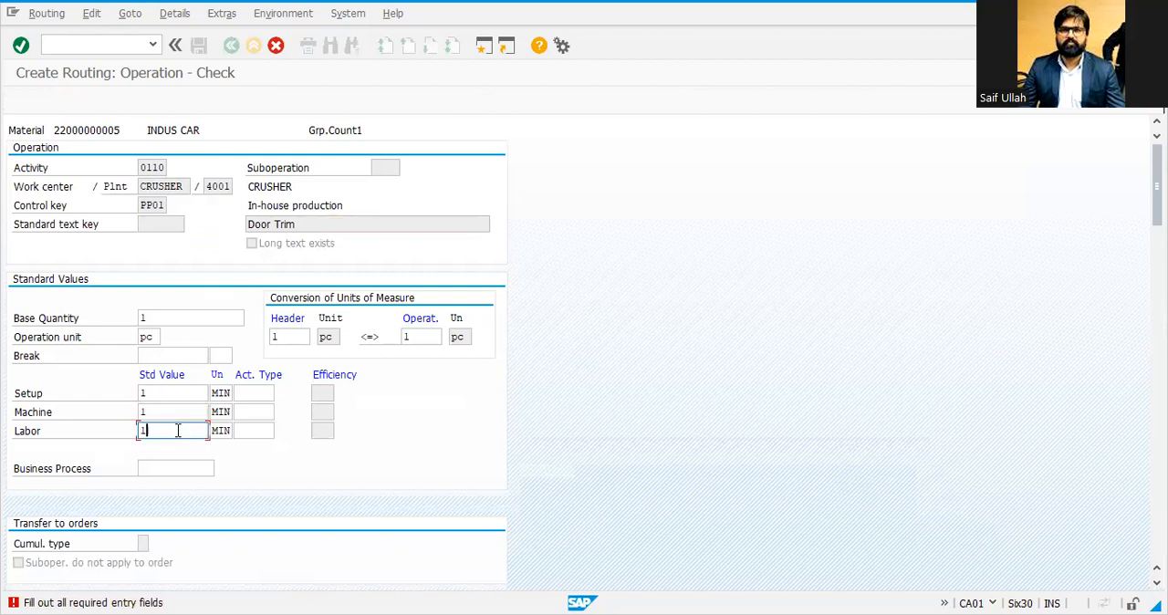
key("Return")
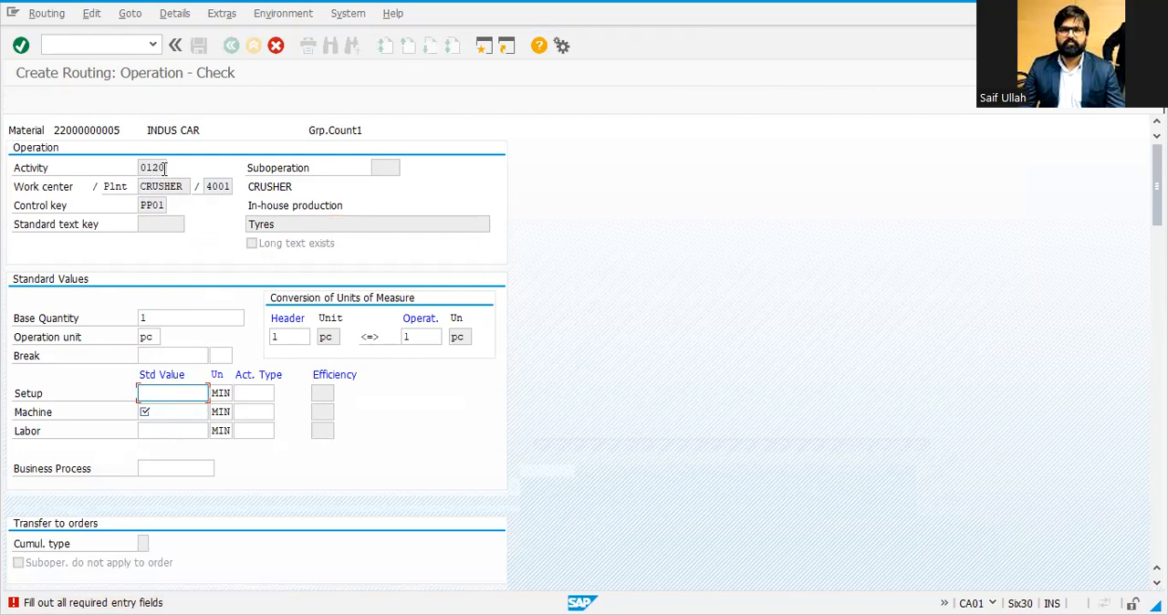
type("1")
key("Return")
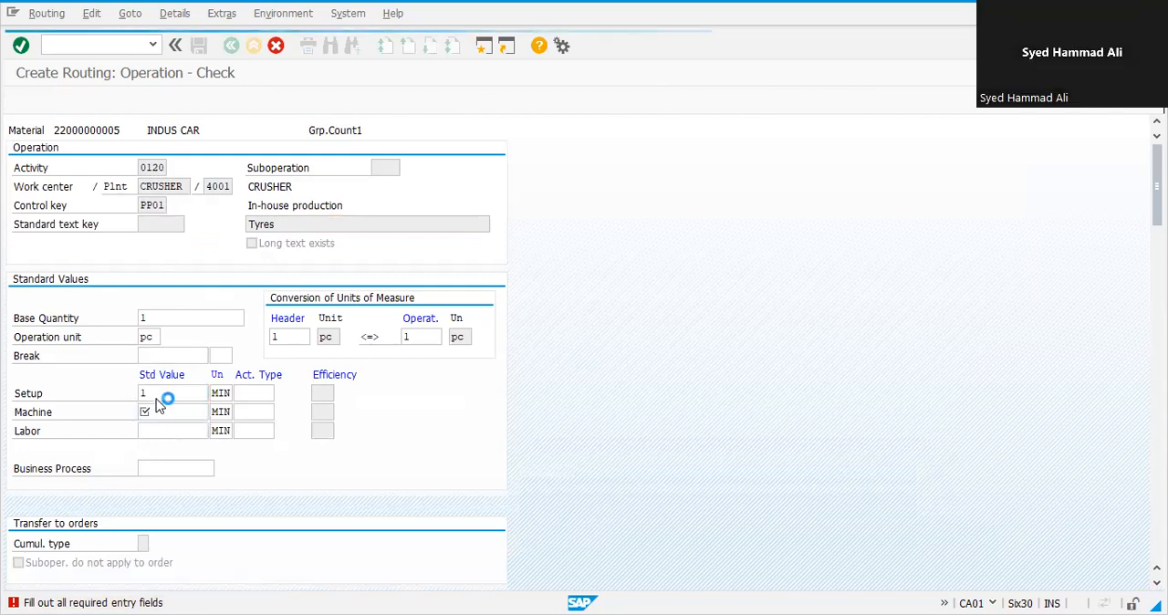
left_click(156, 408)
type("1")
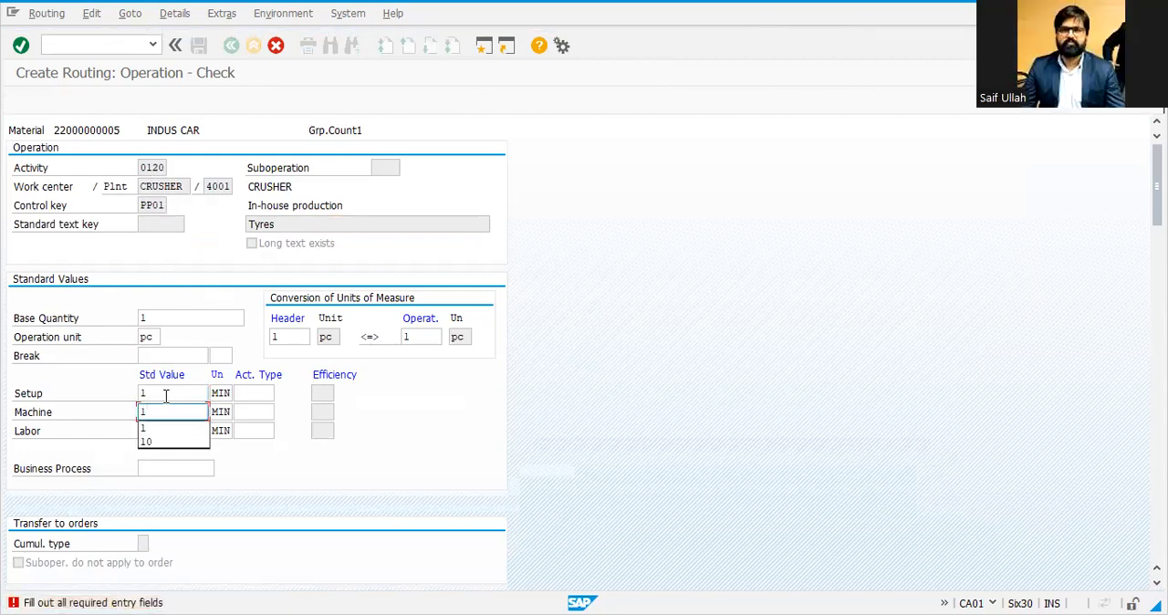
left_click(163, 431)
type("1")
key("Return")
left_click(162, 394)
type("1")
left_click(161, 412)
type("1")
key("Return")
left_click(163, 432)
type("1")
key("Return")
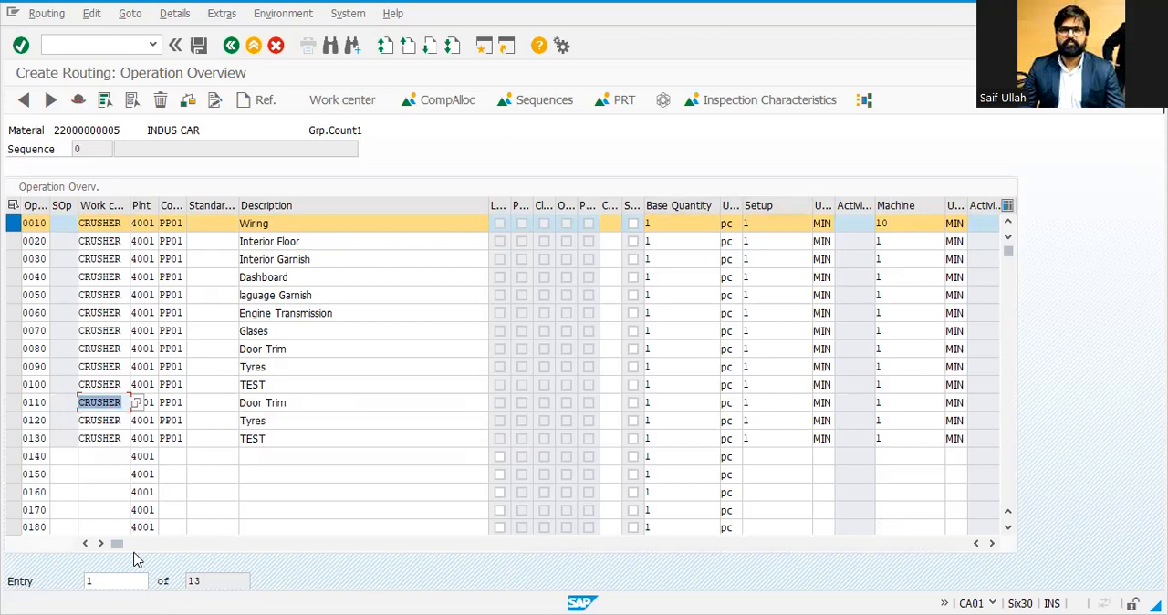
Step: Scroll across the operation overview to review the labor standard values of all operations
left_click_drag(120, 552, 288, 555)
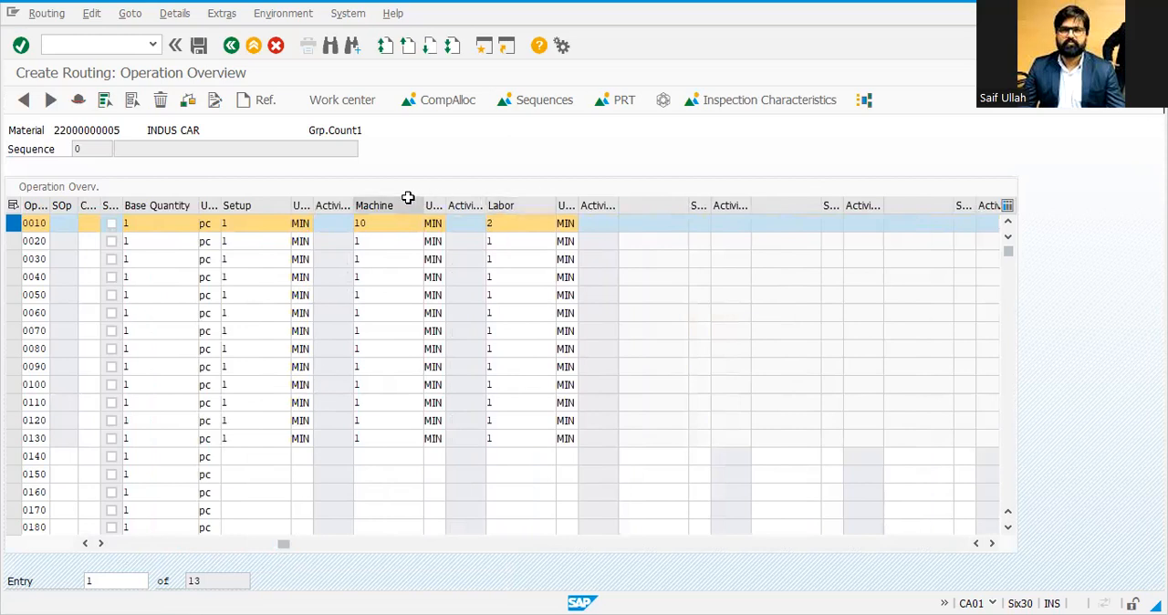
left_click_drag(284, 543, 52, 520)
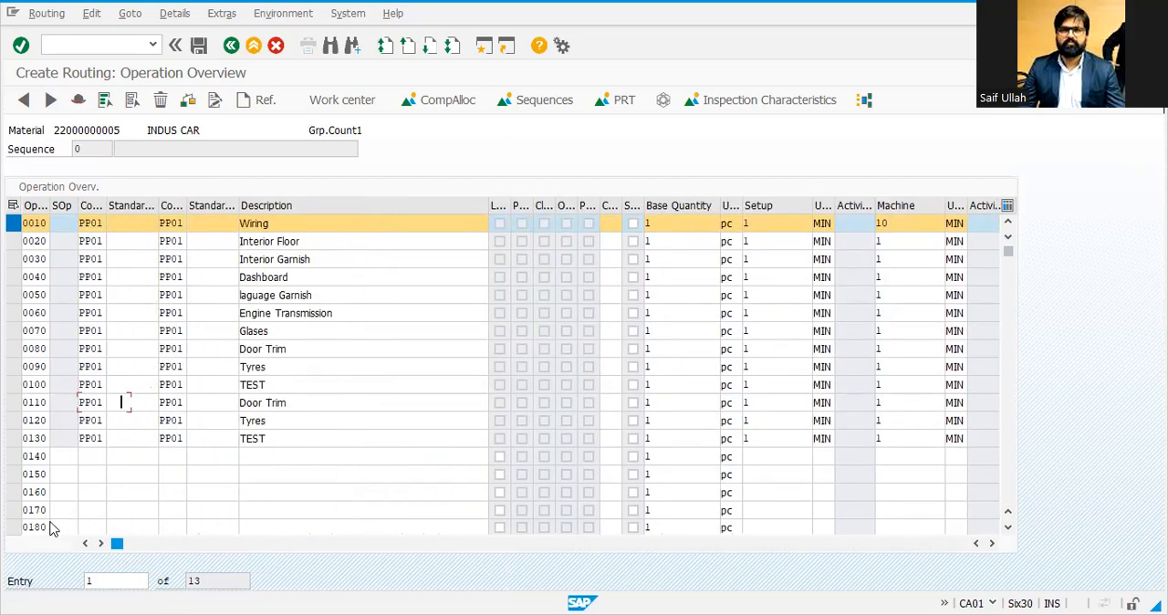
double_click(36, 237)
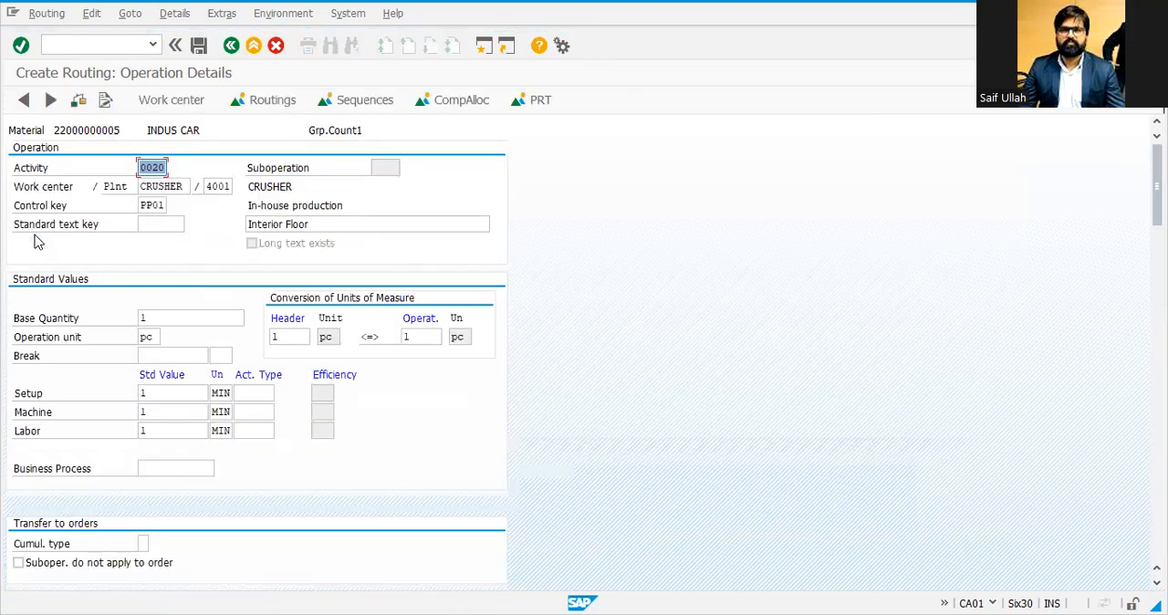
Step: Save the routing for material INDUS CAR
left_click(231, 50)
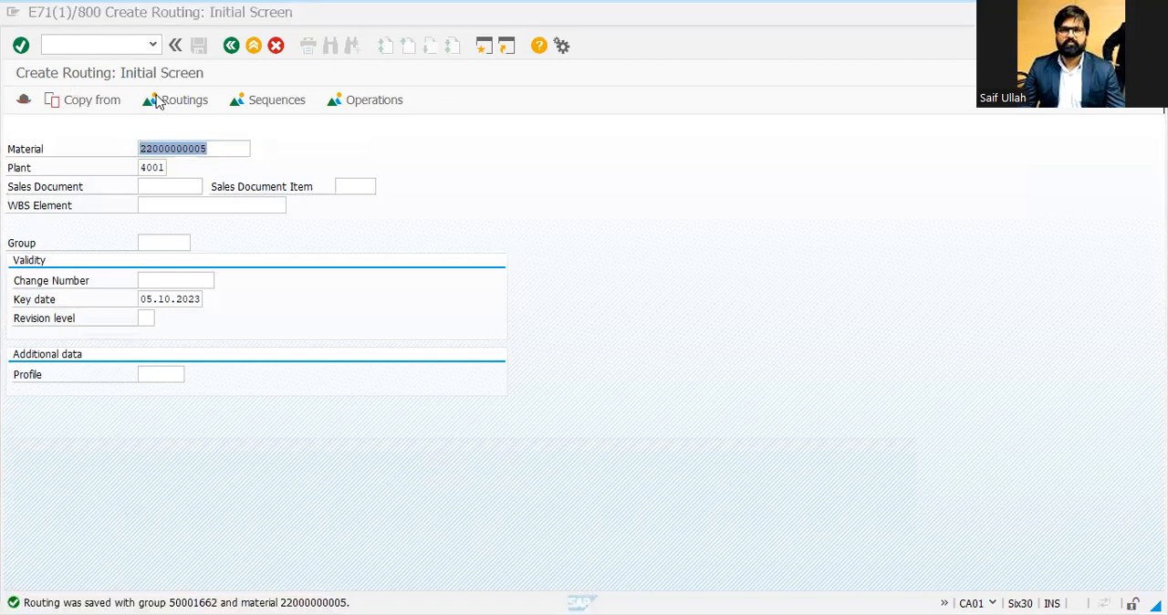
left_click(231, 47)
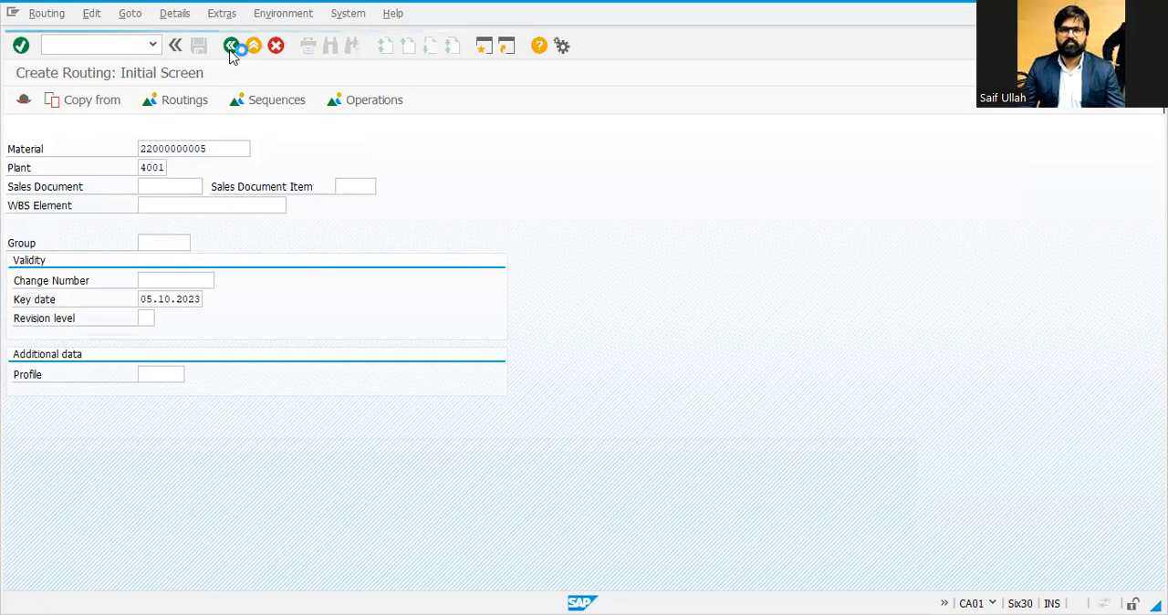
Step: Open the saved routing with transaction CA03 and review its operations and header details
type("CA03")
key("Return")
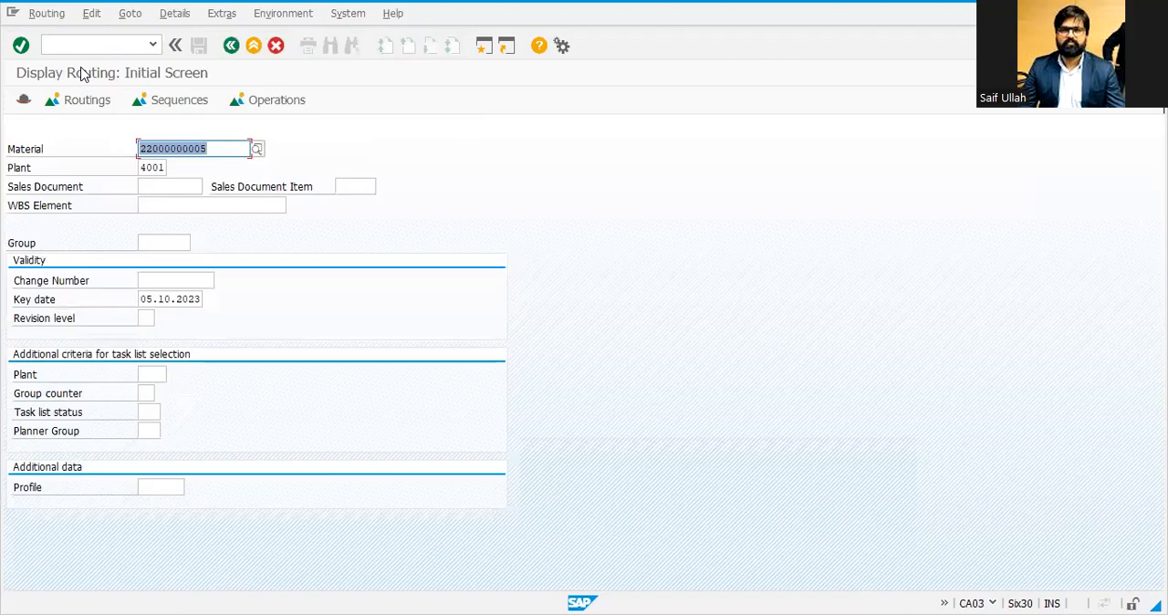
key("Return")
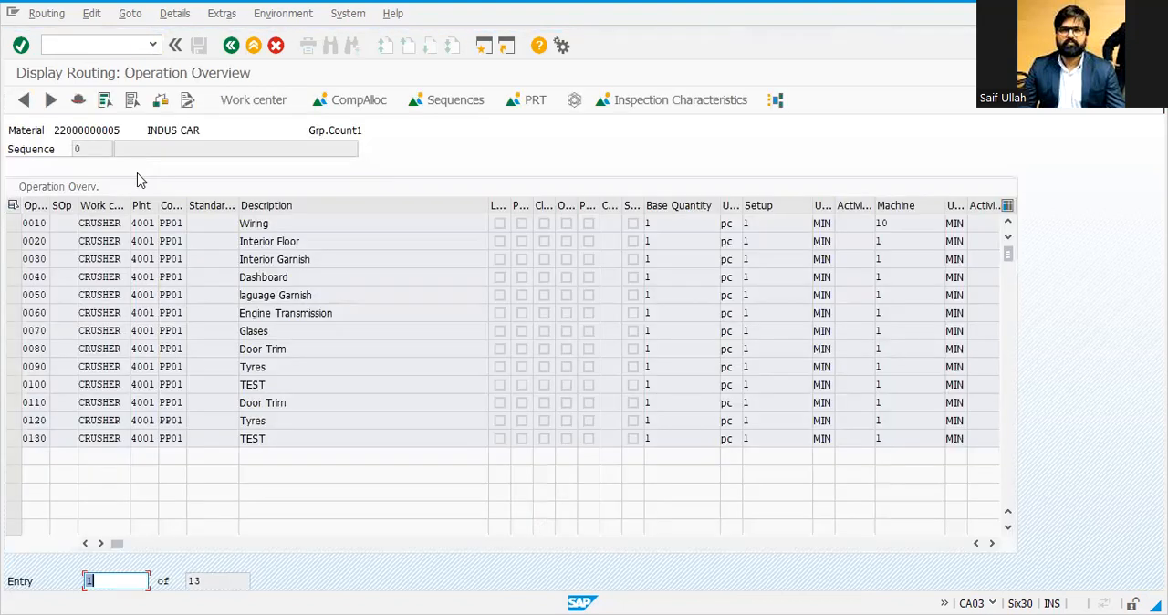
left_click(81, 104)
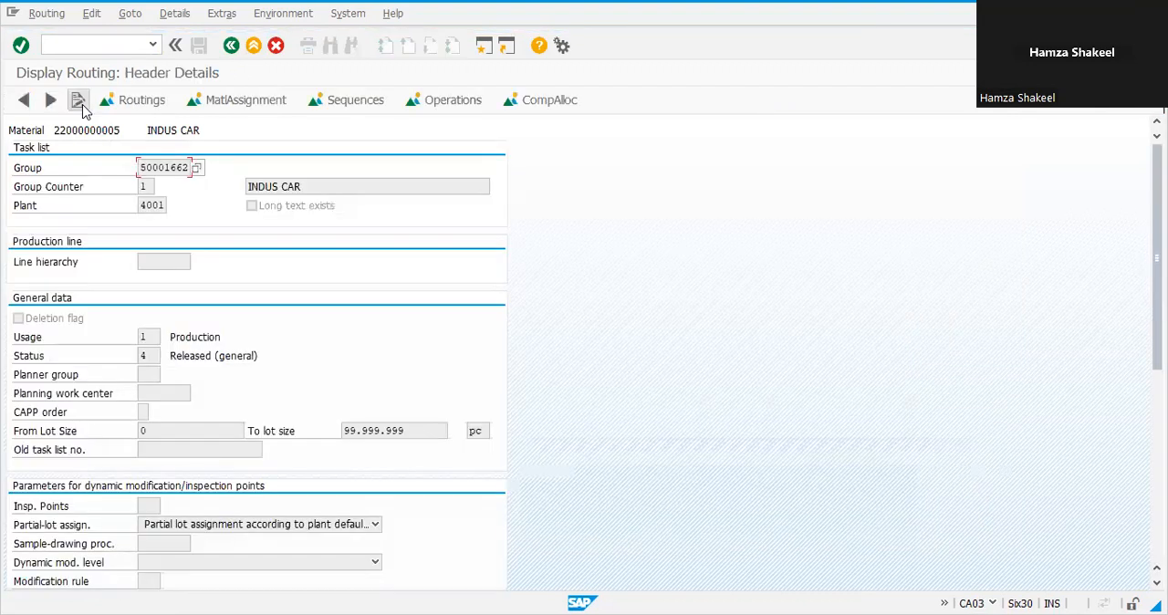
left_click(145, 188)
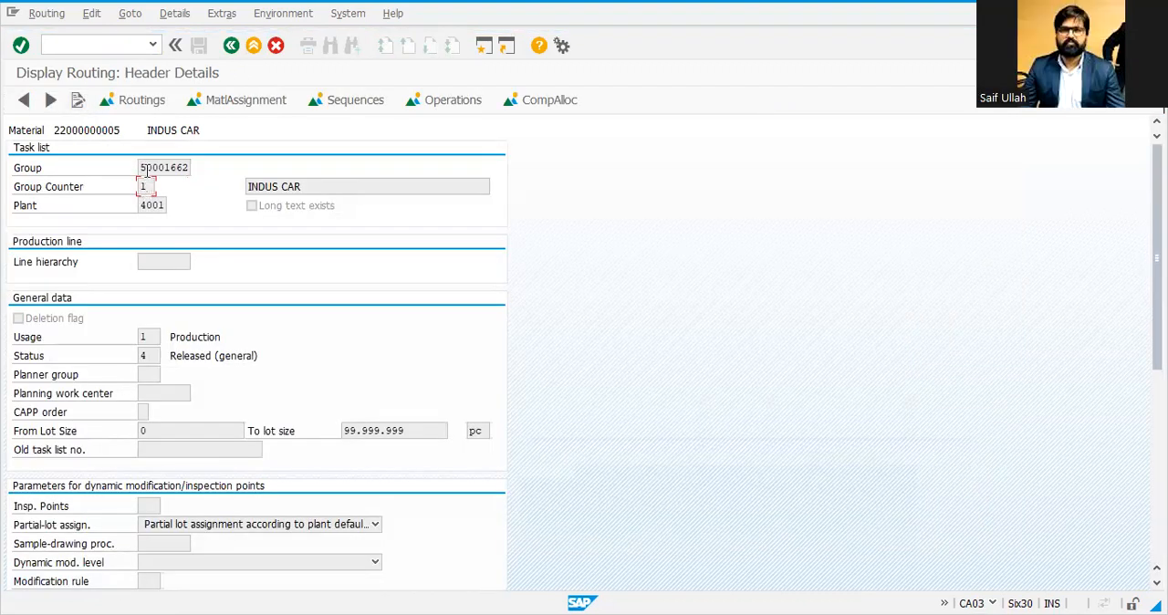
left_click(141, 166)
left_click(145, 186)
scroll(255, 312, "down", 1)
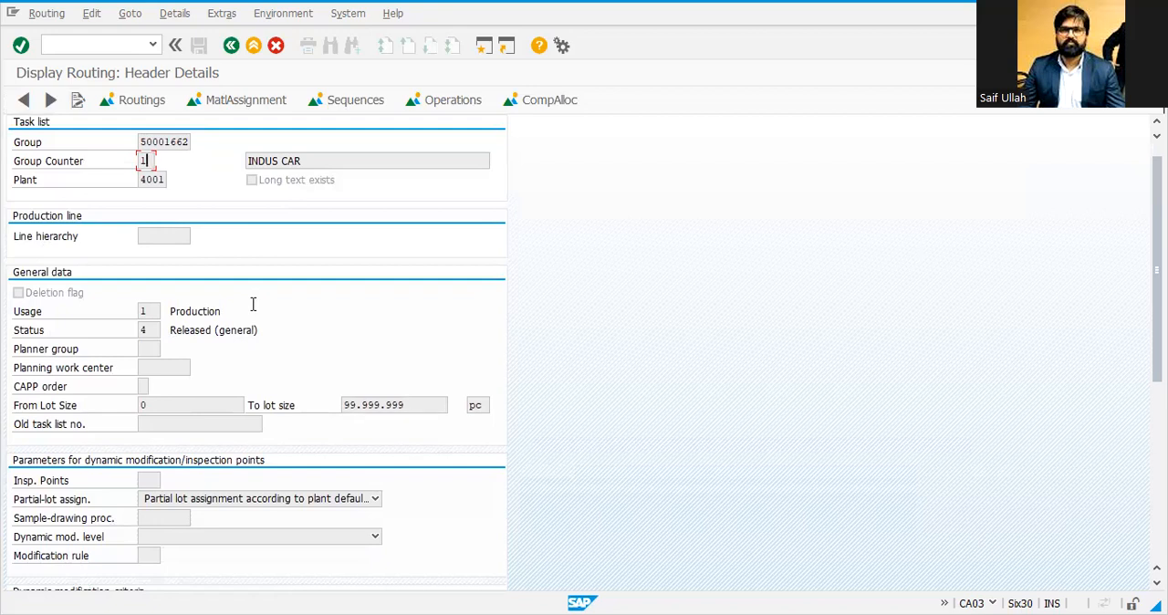
scroll(253, 306, "up", 1)
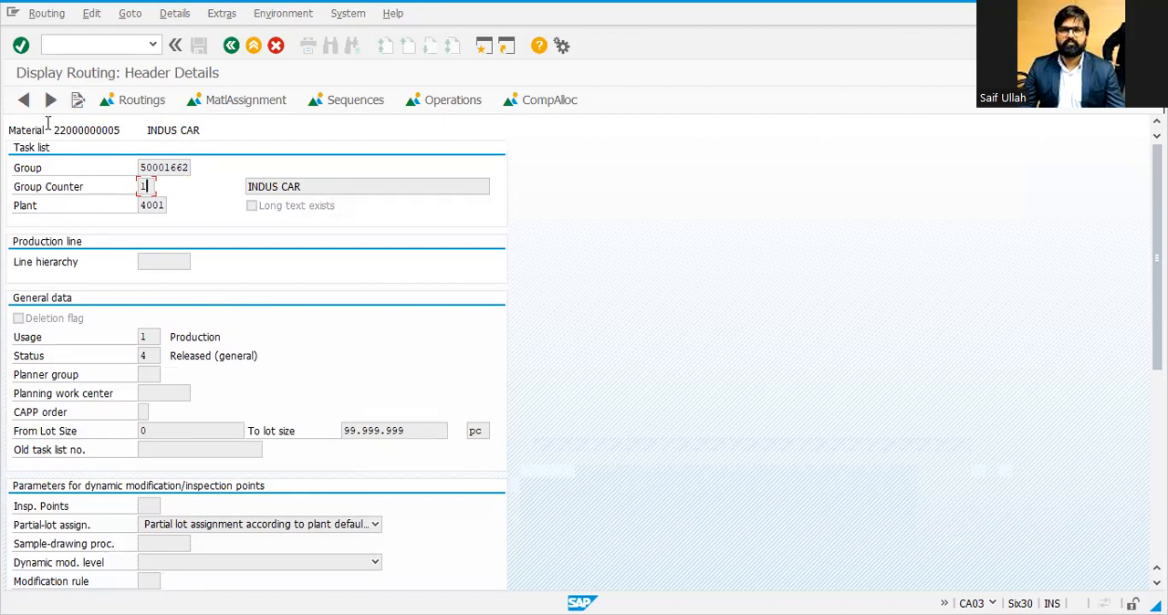
Step: Leave the routing display and return to the SAP Easy Access menu
left_click(233, 46)
left_click(233, 45)
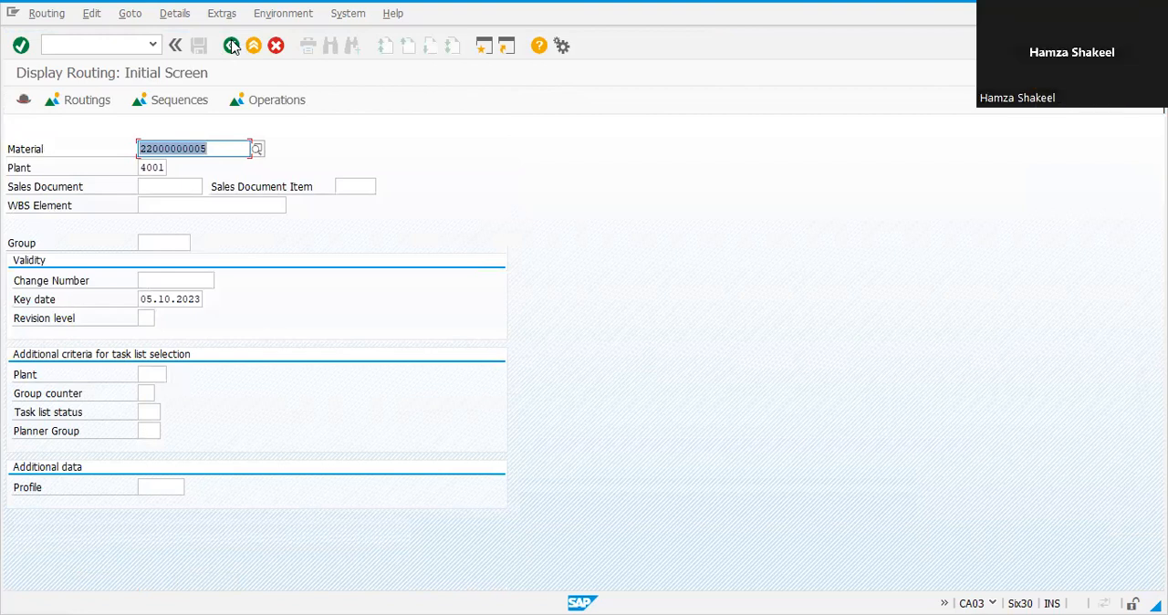
left_click(231, 46)
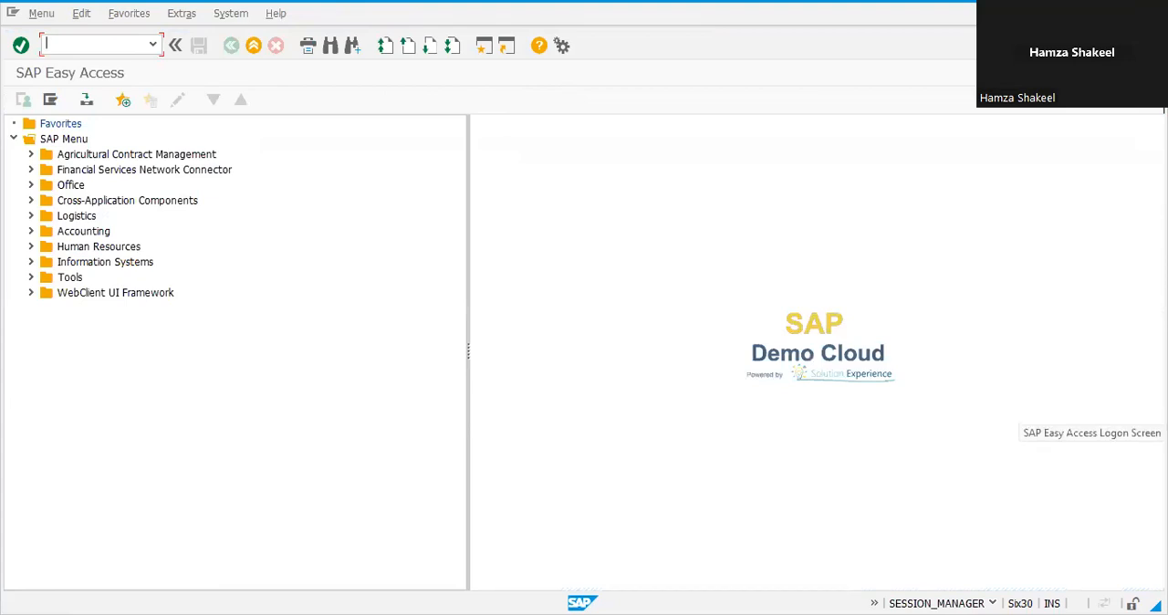
Step: Switch to the Excel workbook listing the operation names
key("alt+Tab")
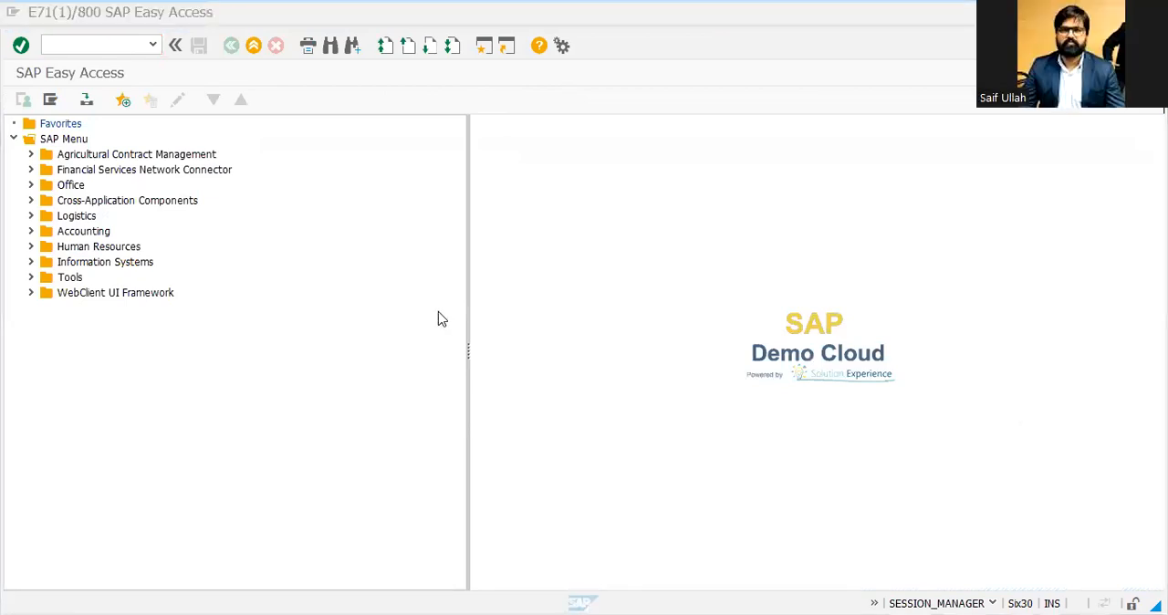
left_click(442, 318)
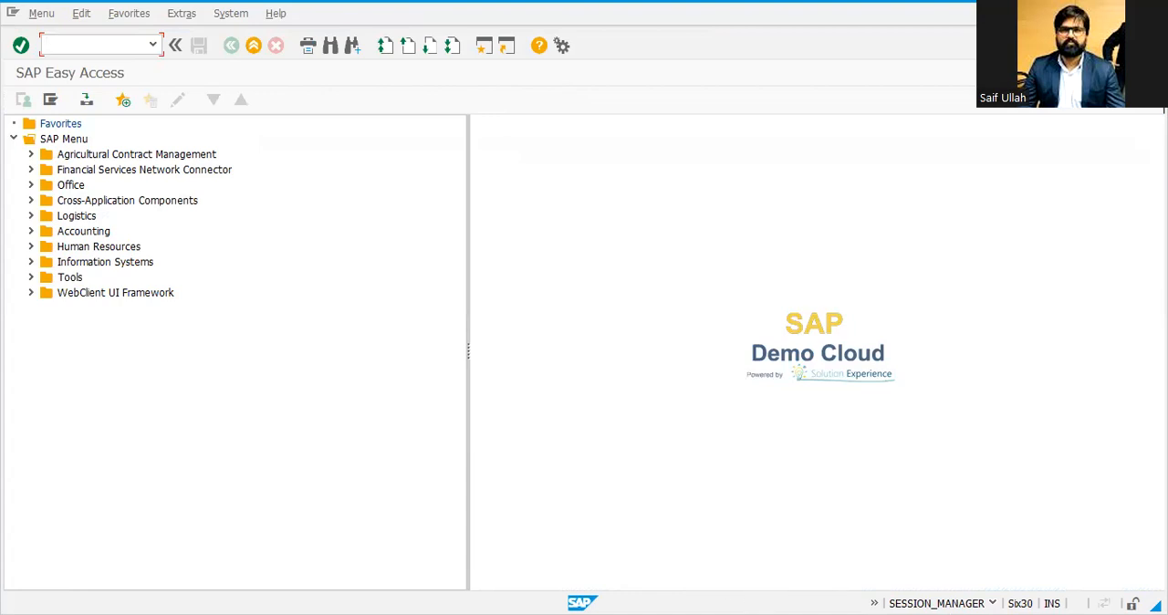
key("alt+Tab")
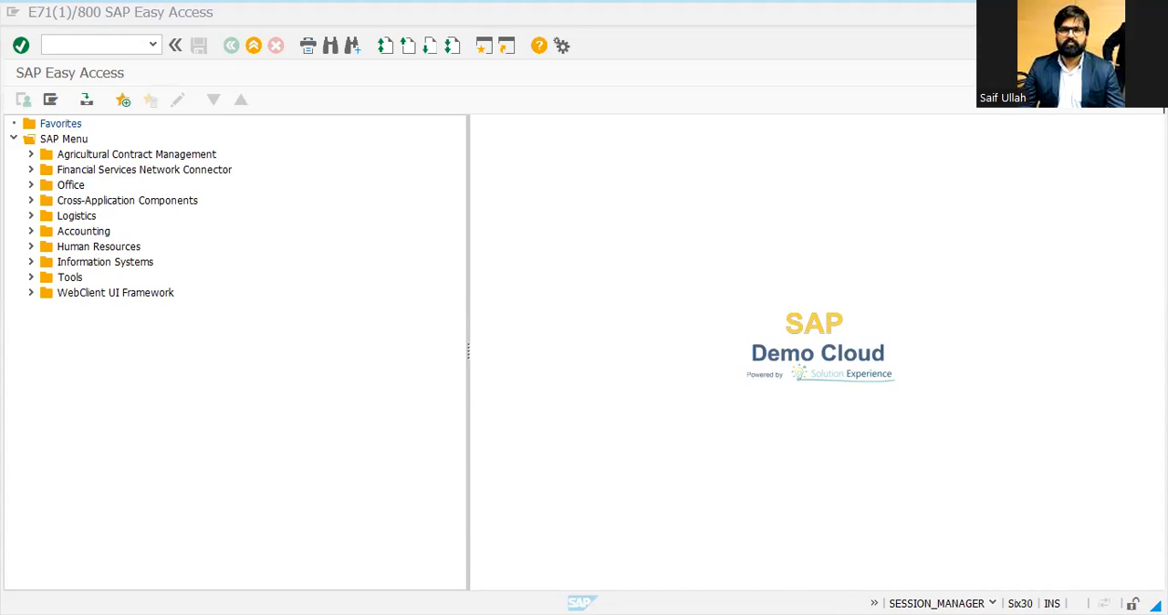
key("alt+Tab")
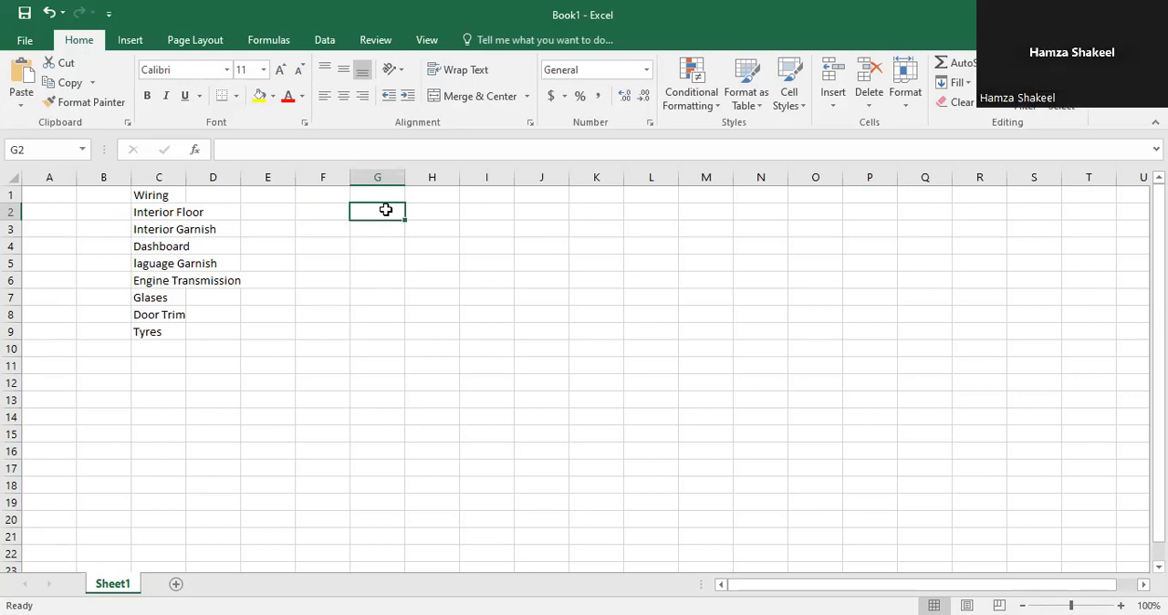
type("ine")
key("BackSpace")
key("BackSpace")
key("BackSpace")
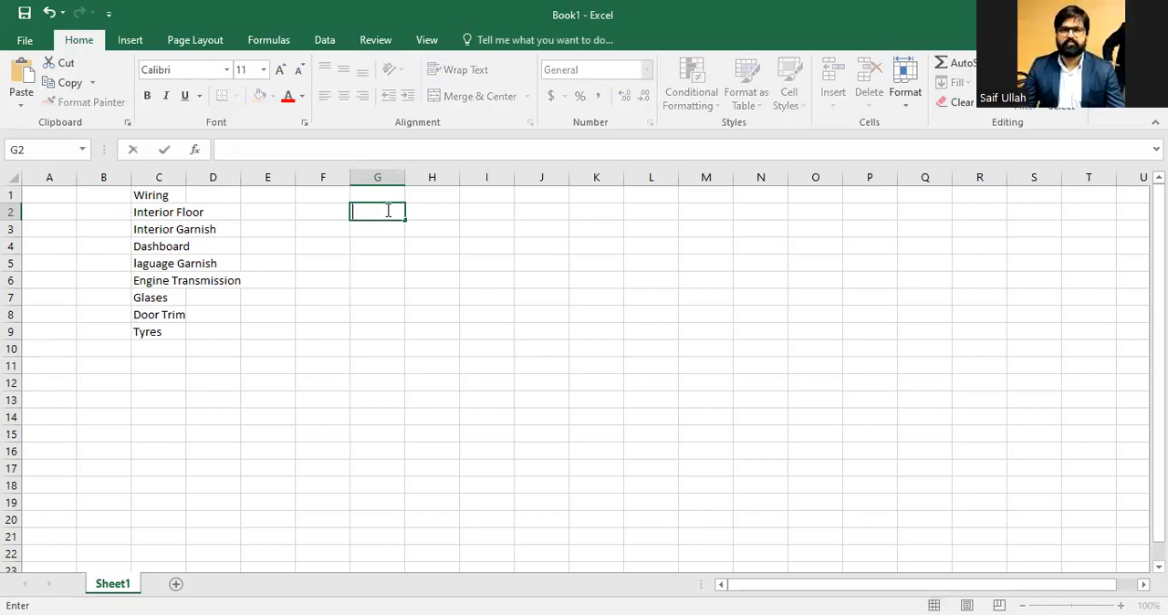
Step: Enter LIME STONE in cell G2 and widen column G to fit its text
type("LIME STONE")
key("Return")
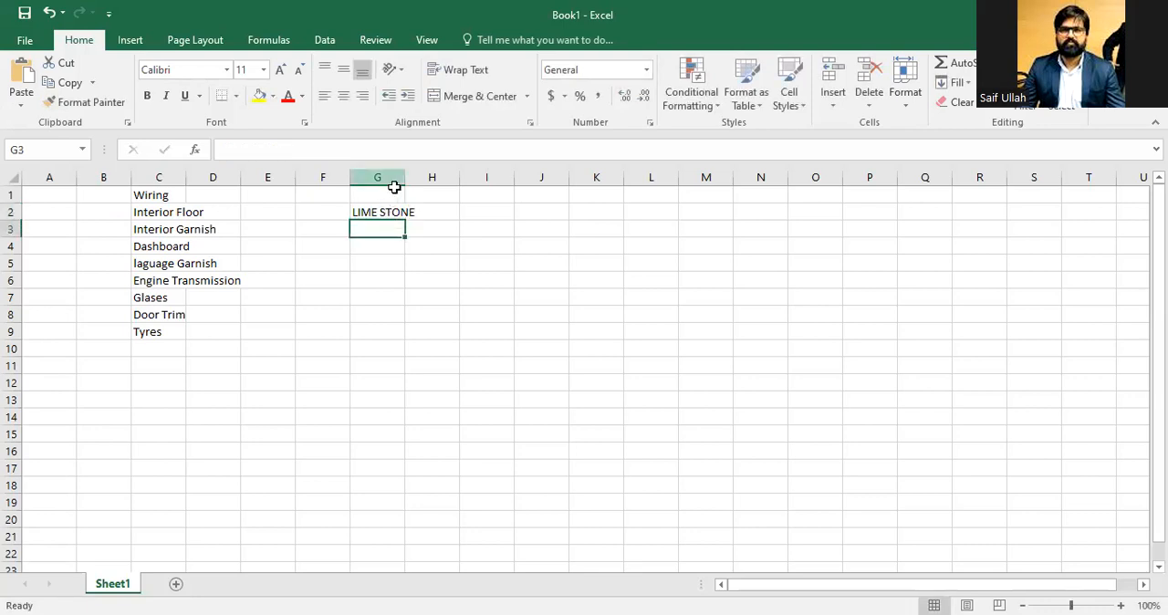
double_click(404, 177)
Step: Enter CRUSHER in cell H2 and LIME STONE in cell J2
left_click(424, 210)
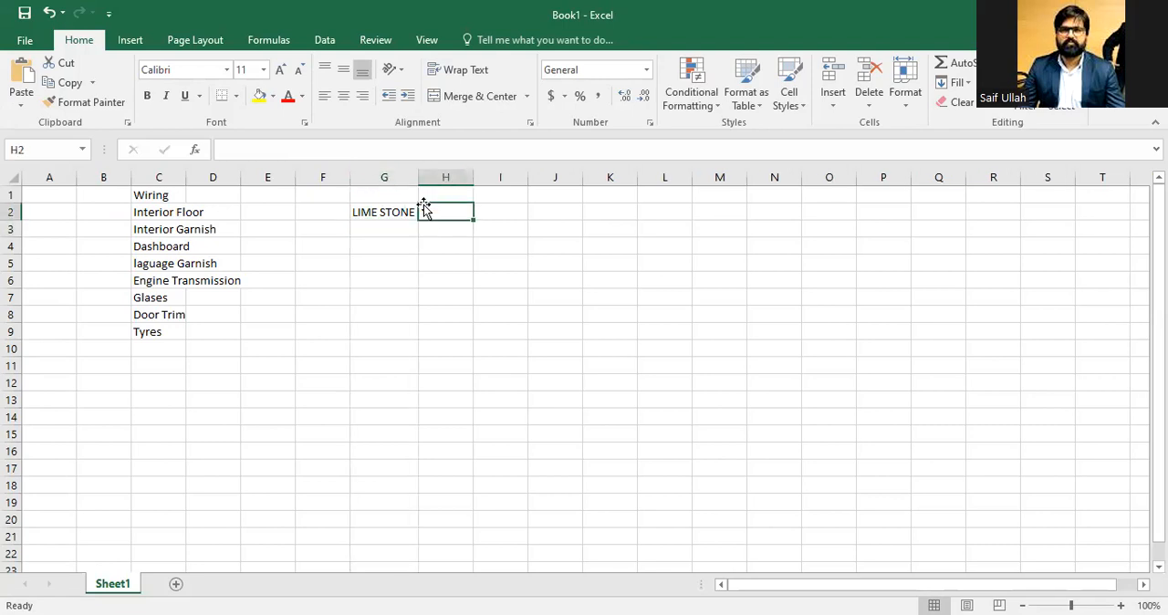
type("CRUSHER")
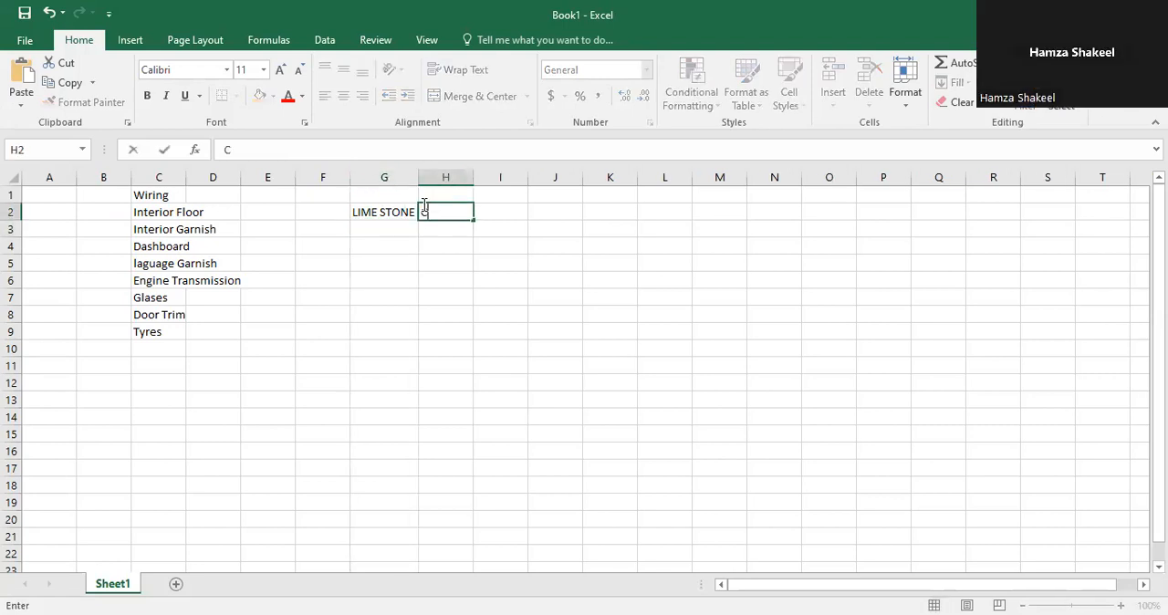
key("Return")
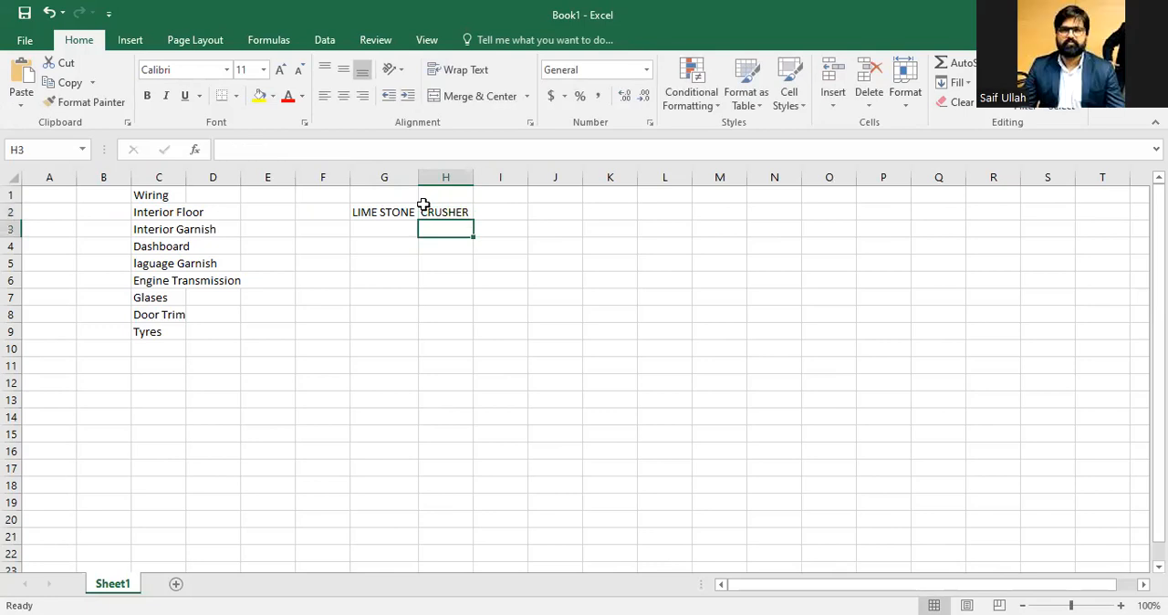
key("Left")
key("Right")
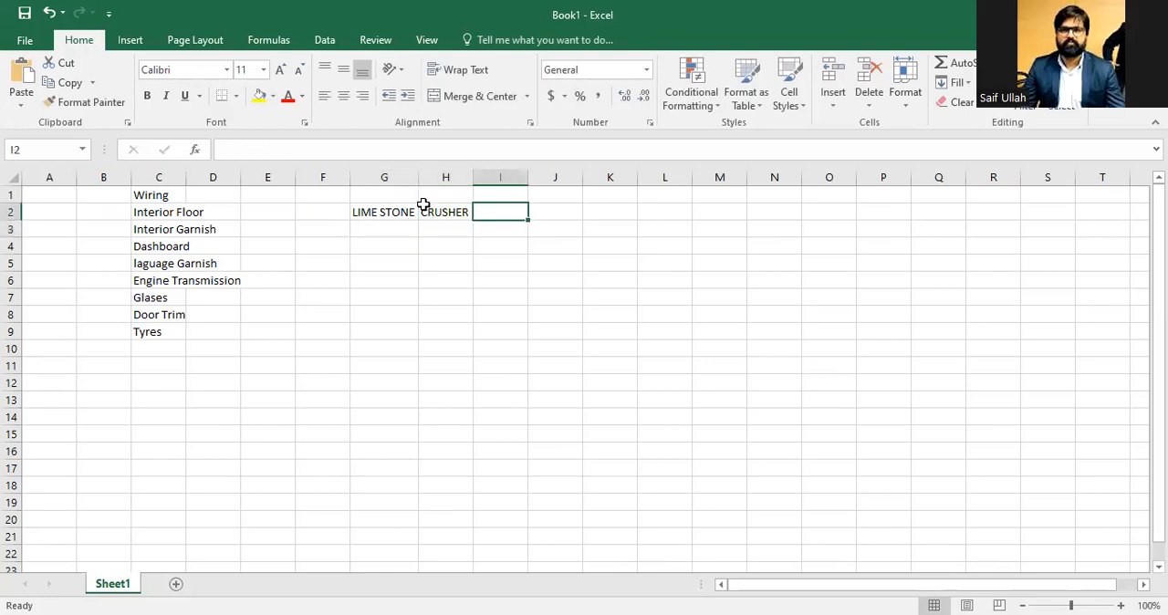
key("Right")
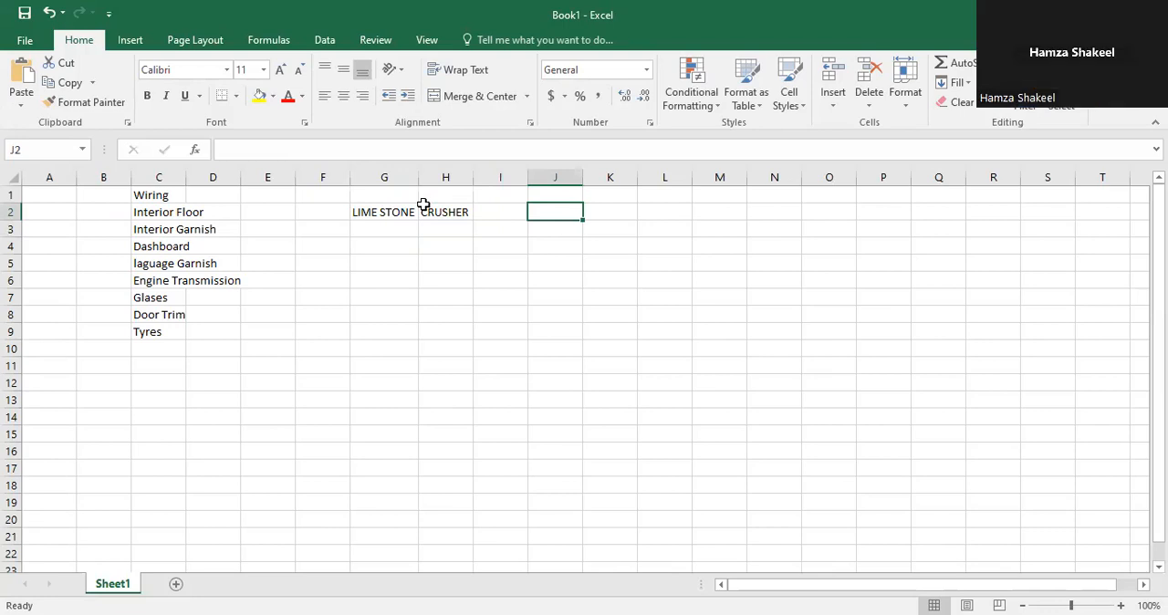
type("LIME STOE")
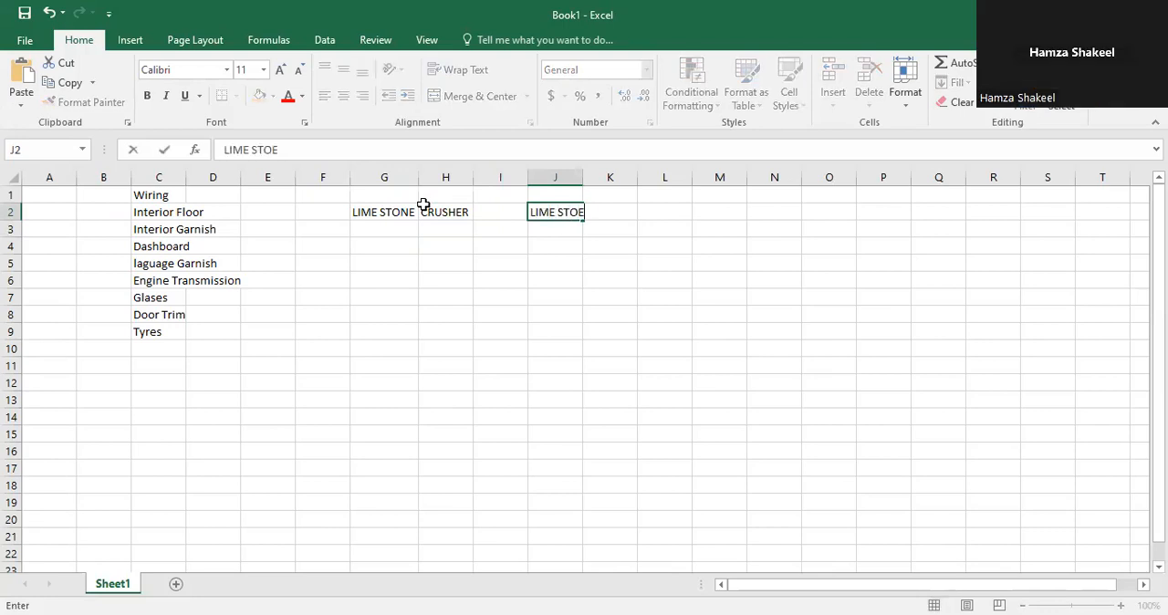
key("BackSpace")
type("NE")
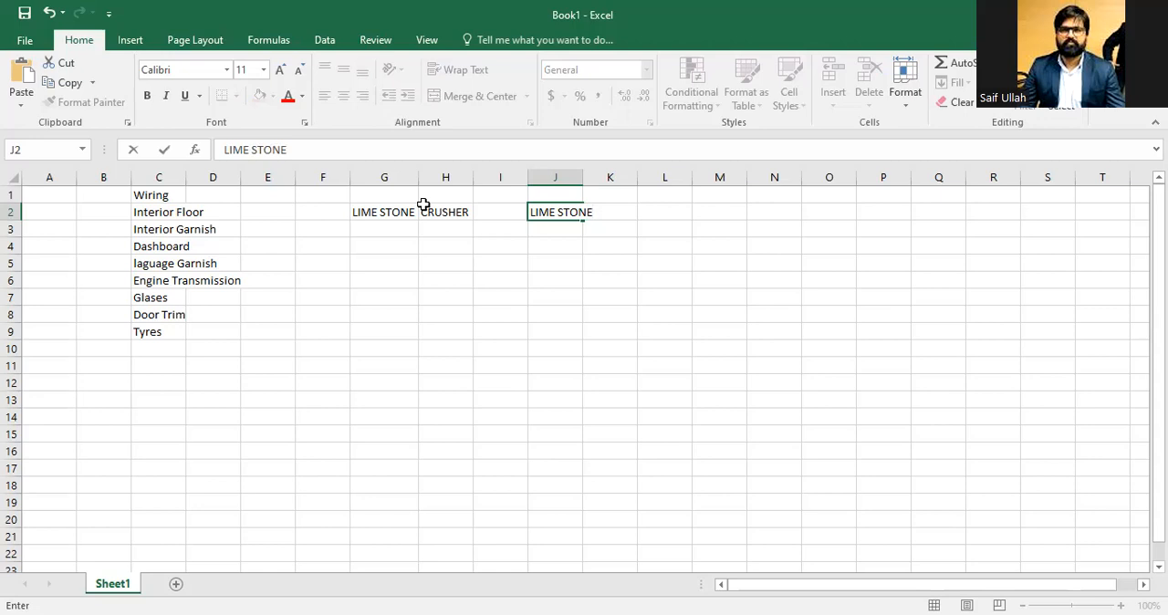
key("Return")
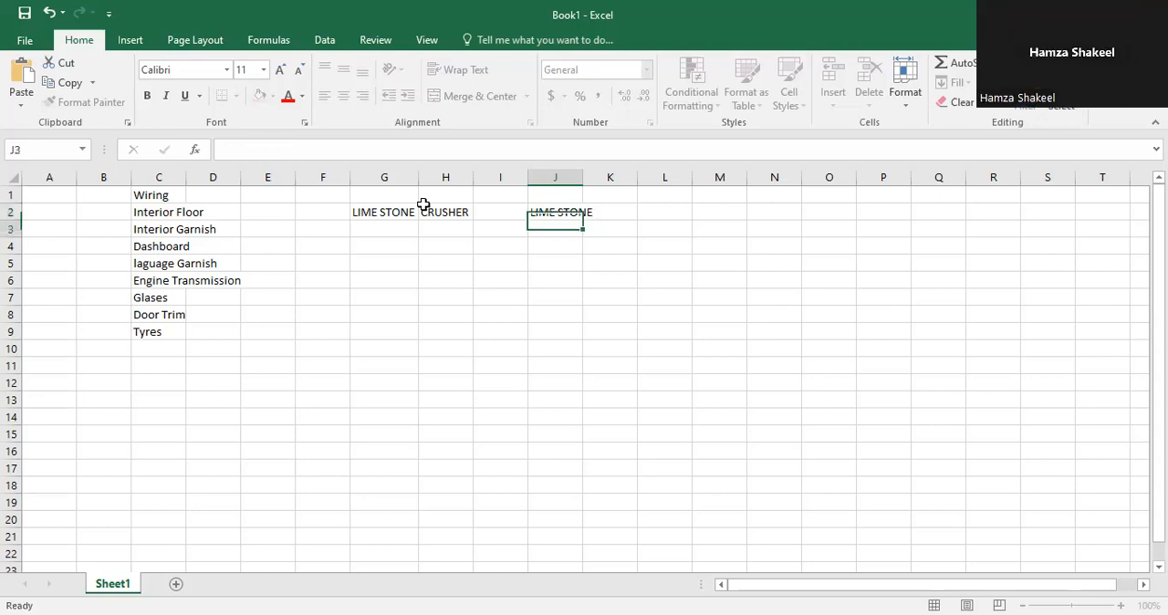
Step: Fill row 4 with LIME STONE in G4, ROLLER PRESS in H4 and LIME STONE in J4
key("Left")
key("Left")
key("Left")
key("Down")
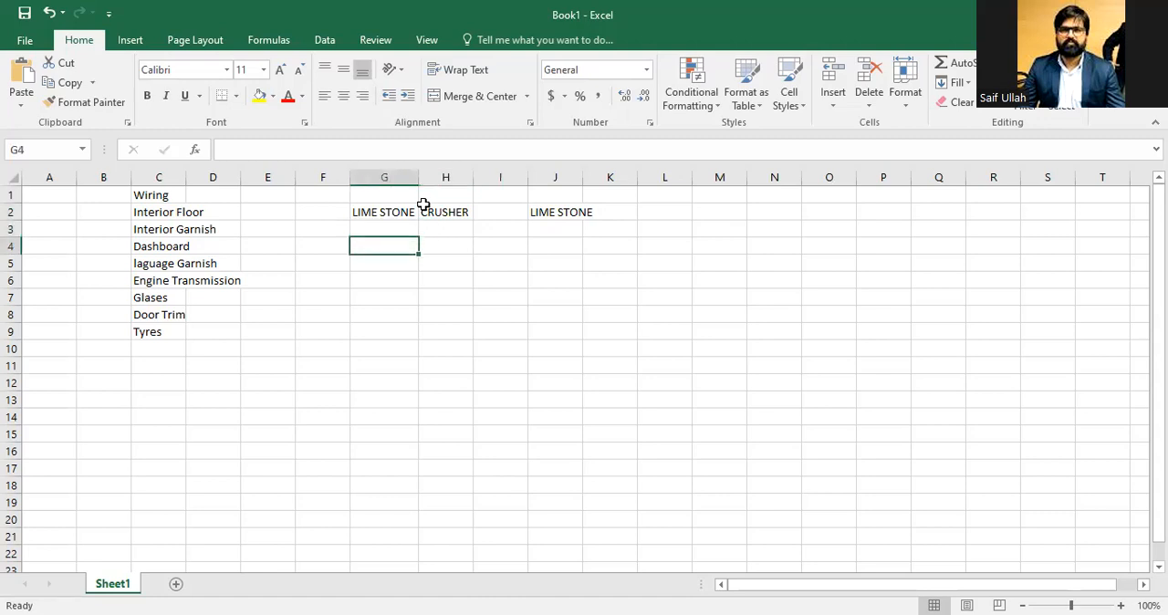
type("LIME STONE")
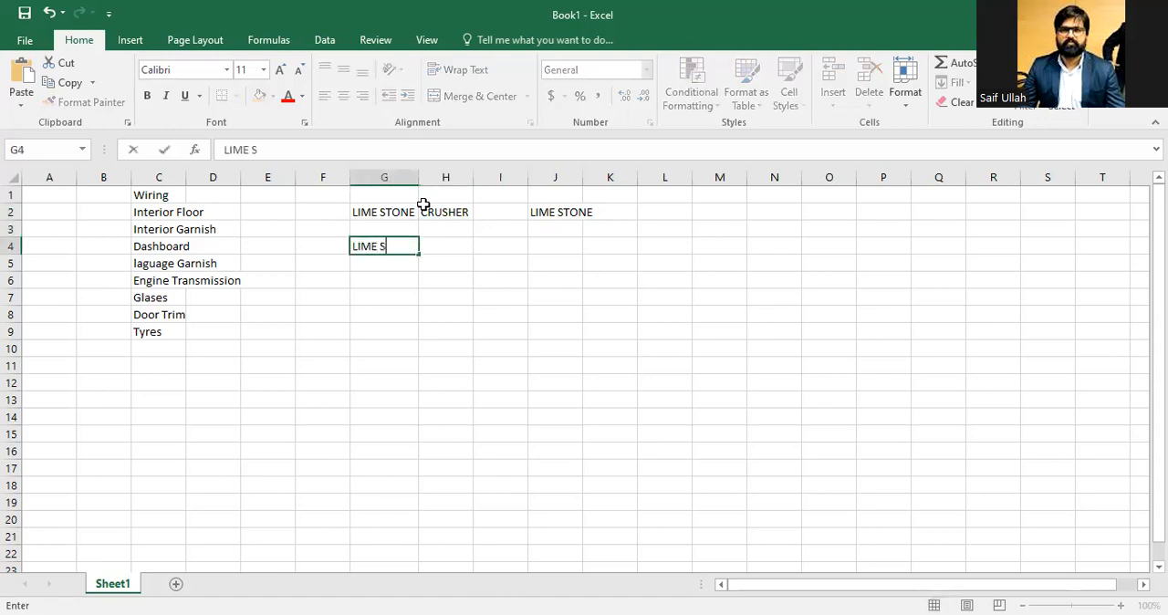
key("Tab")
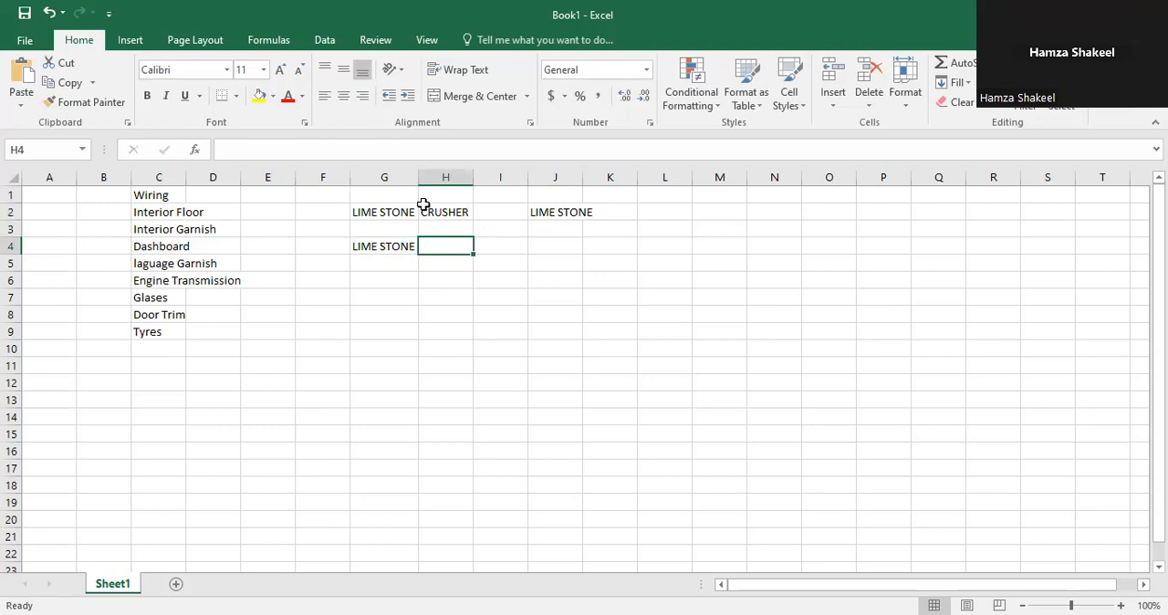
type("ROLLER PRESS")
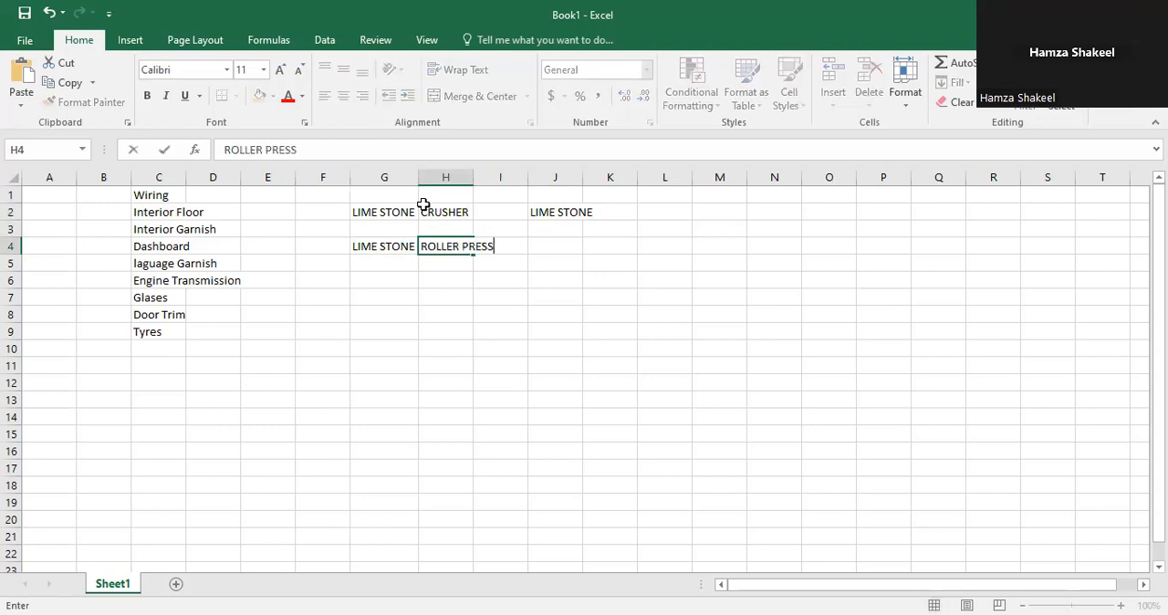
key("Tab")
key("Tab")
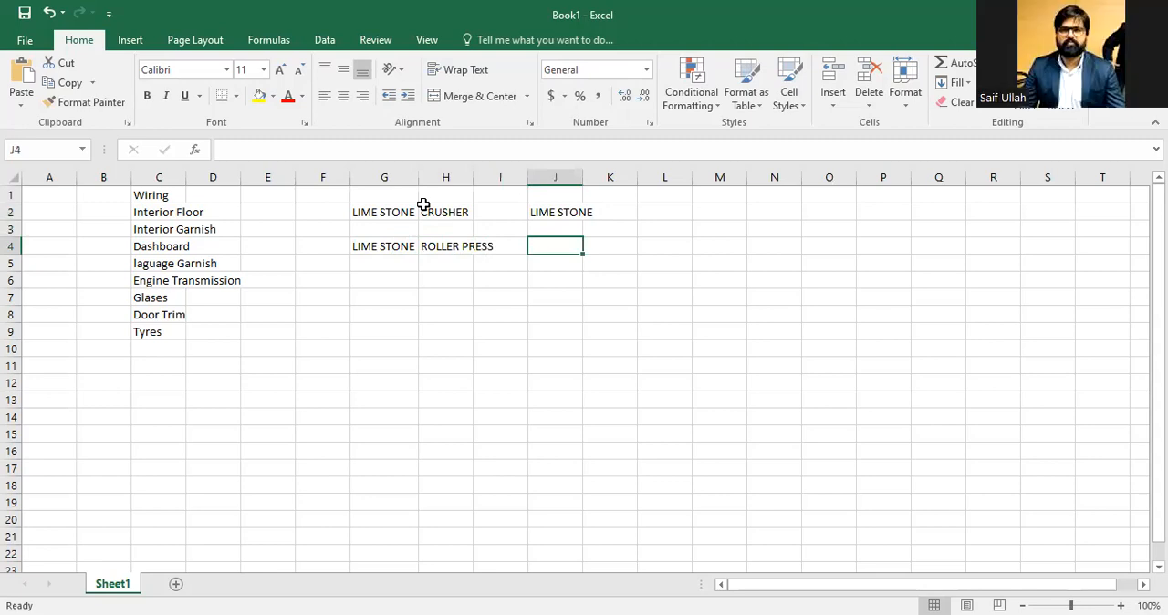
type("LIME STONE")
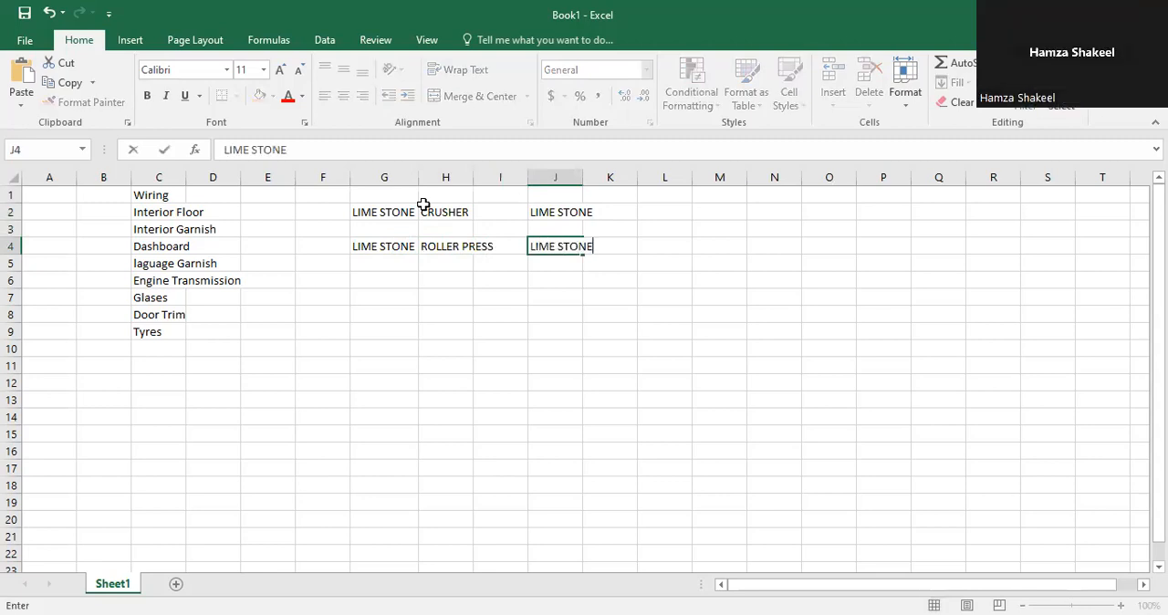
key("Return")
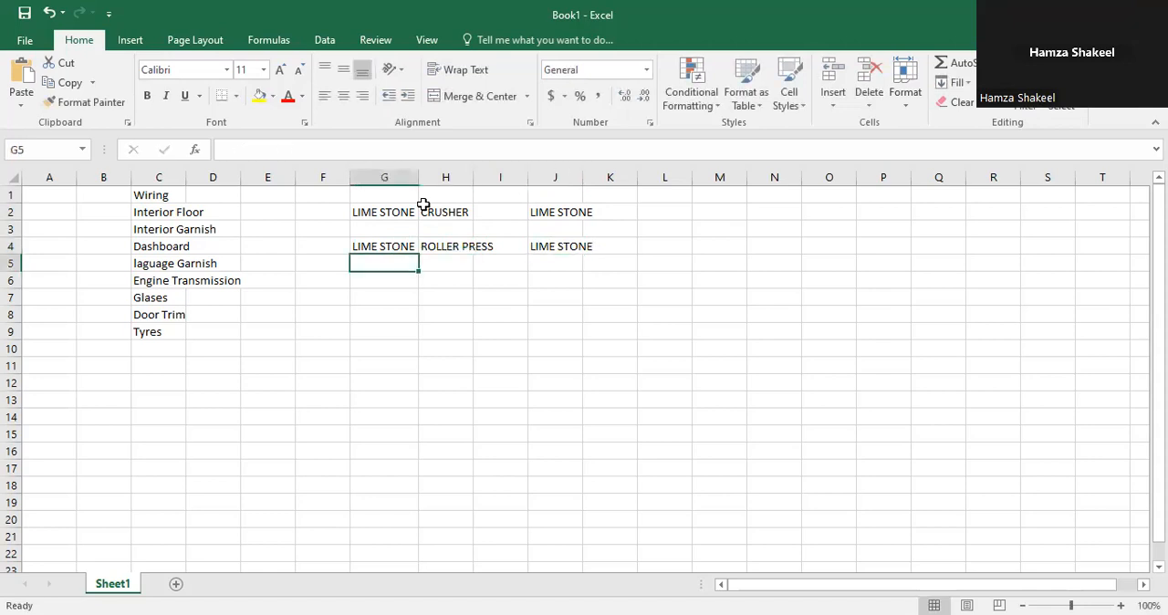
Step: Enter KILN in cell G6
key("Return")
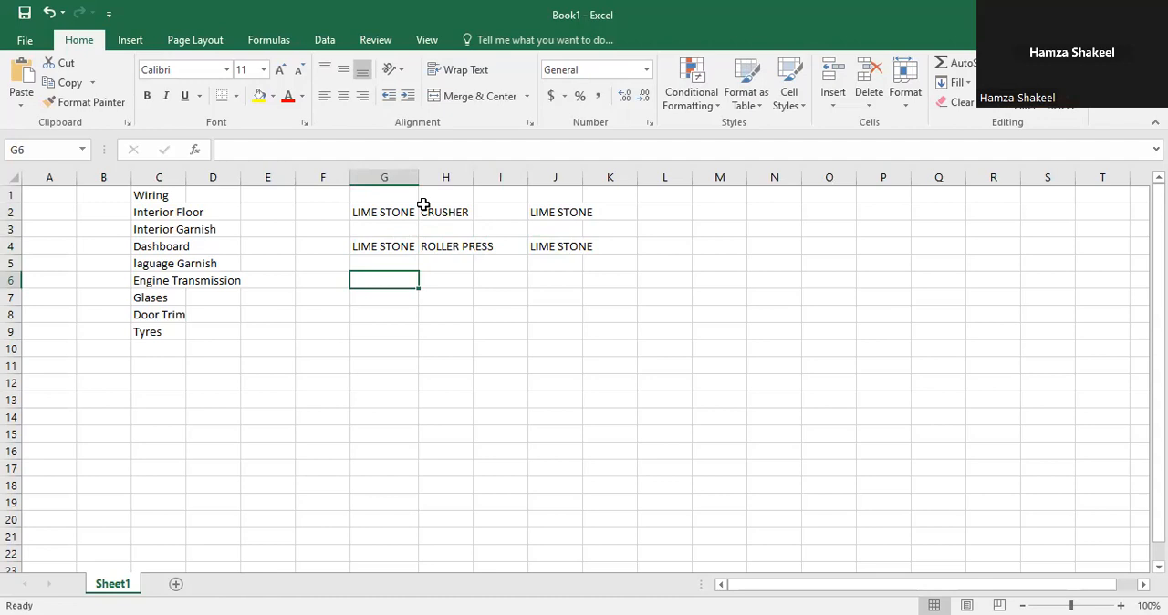
type("CHILLER")
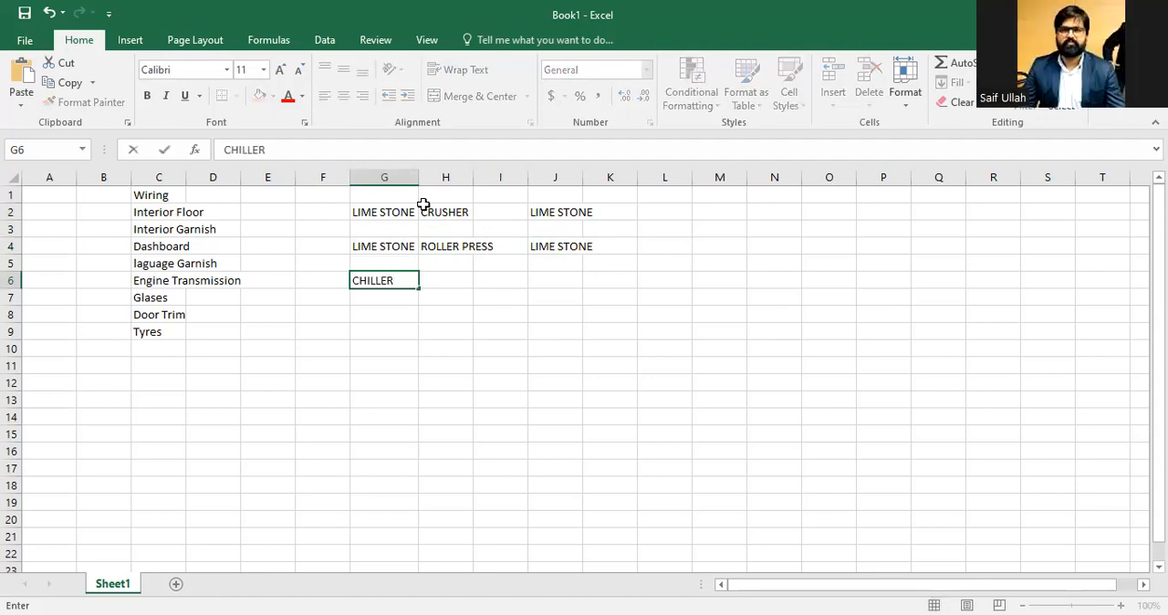
key("BackSpace")
key("BackSpace")
key("BackSpace")
key("BackSpace")
key("BackSpace")
key("BackSpace")
key("BackSpace")
type("KILN")
key("ctrl+Return")
key("Tab")
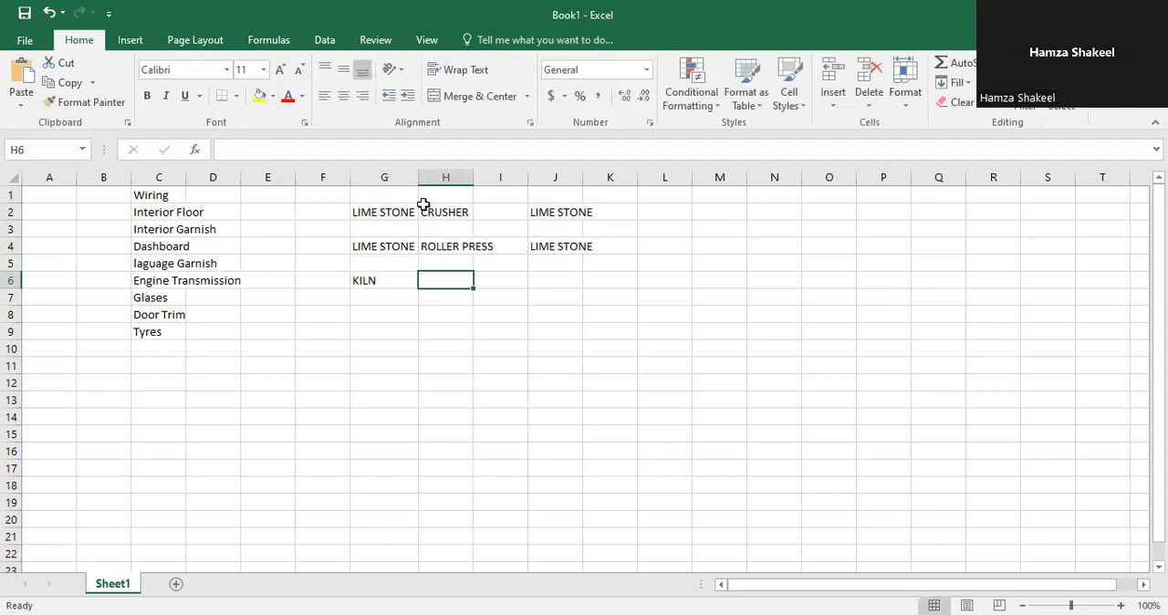
Step: Move KILN from cell G6 to cell H6
key("Left")
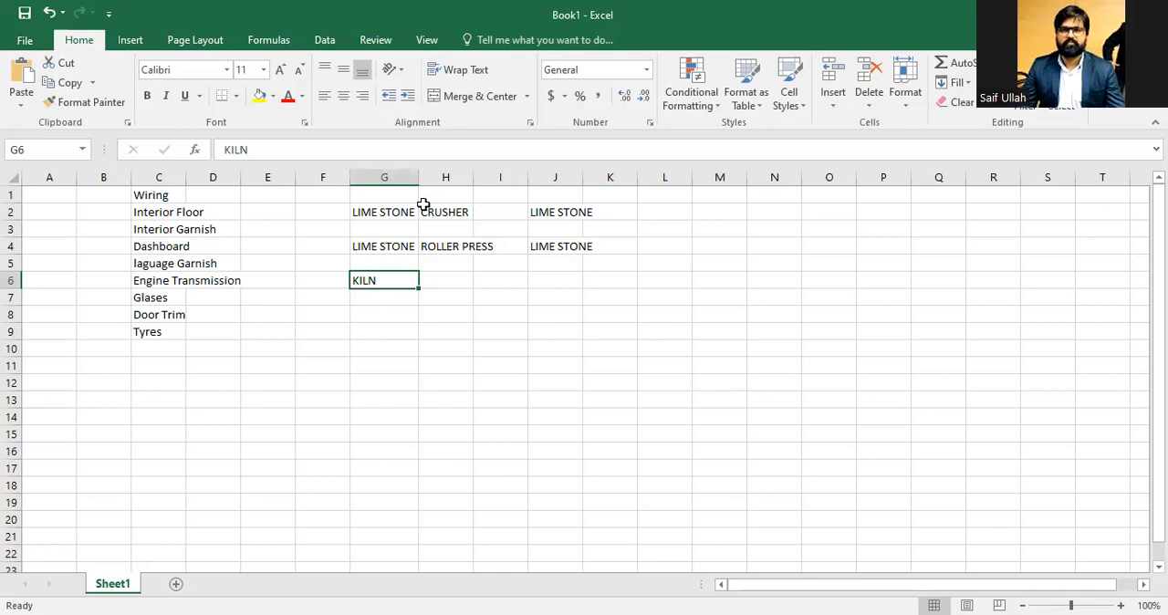
key("ctrl+x")
key("Right")
key("ctrl+v")
key("Left")
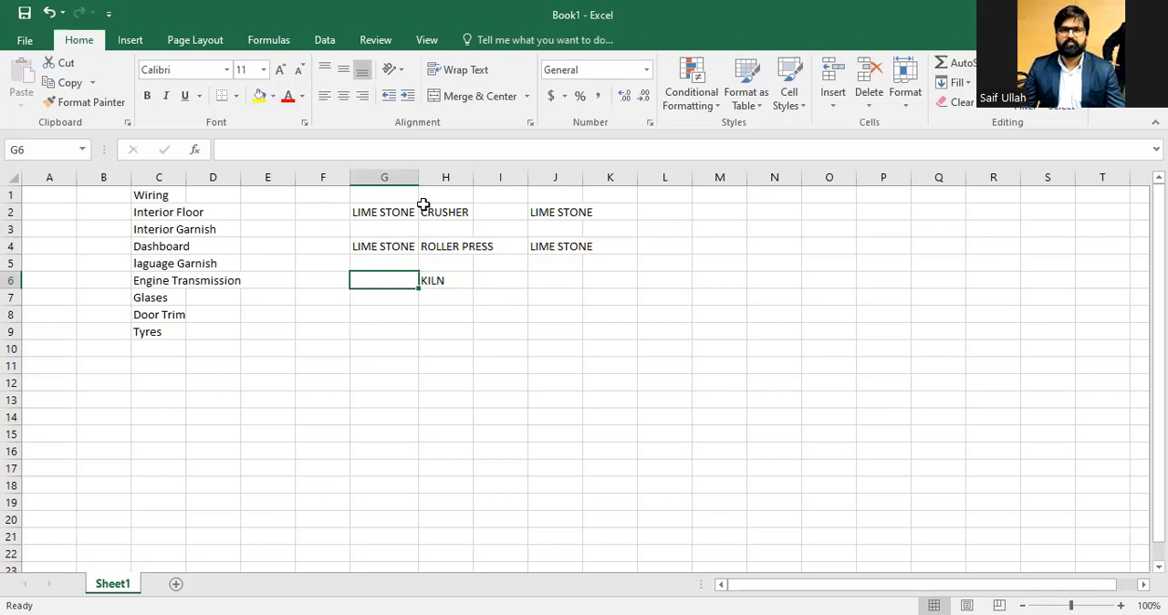
Step: Enter clinker in cell G6
type("CLE")
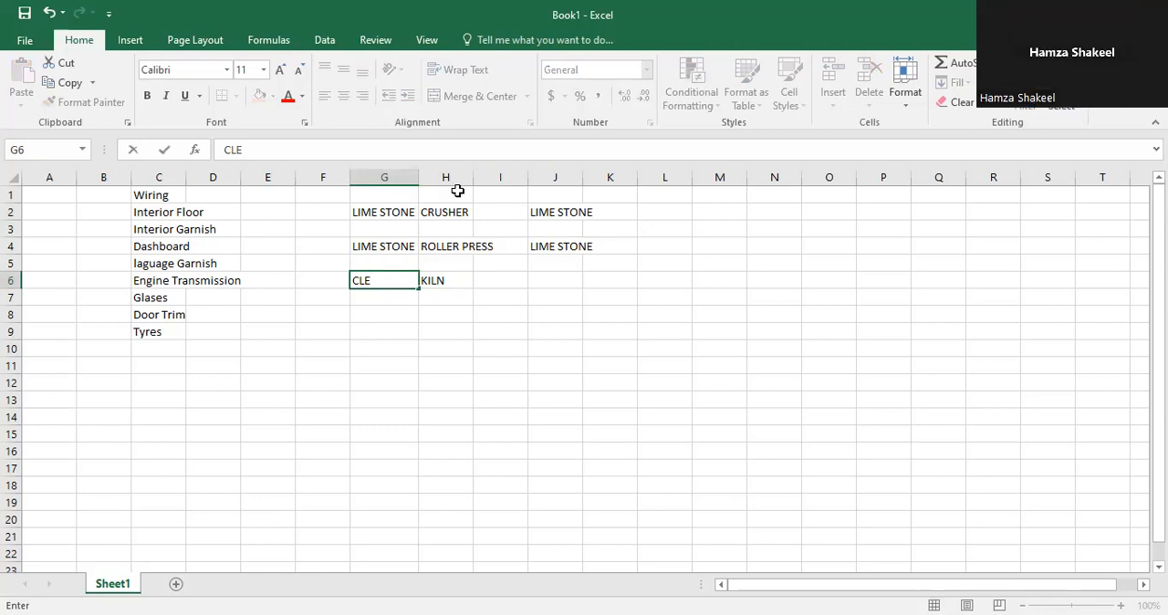
left_click(669, 478)
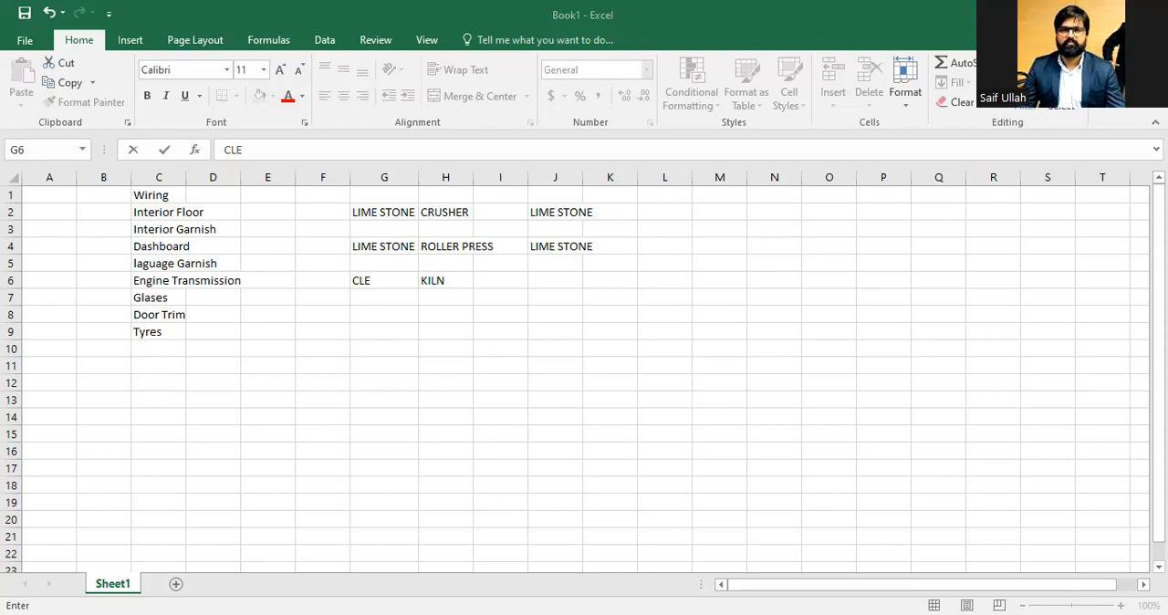
double_click(384, 271)
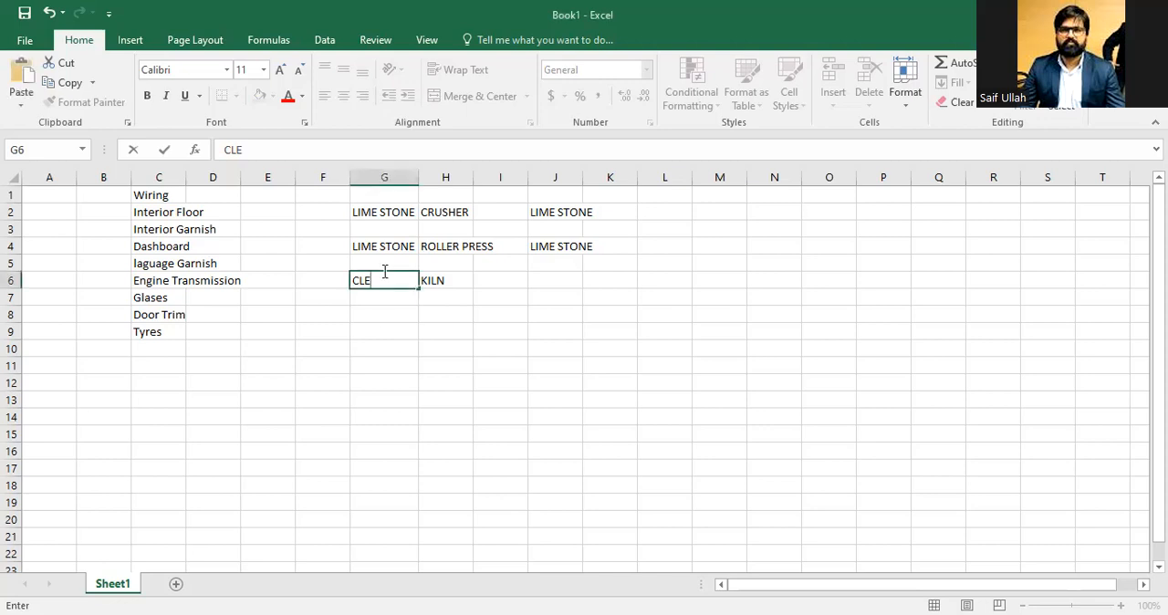
key("BackSpace")
key("BackSpace")
key("BackSpace")
type("clinker")
key("Tab")
key("Tab")
key("Tab")
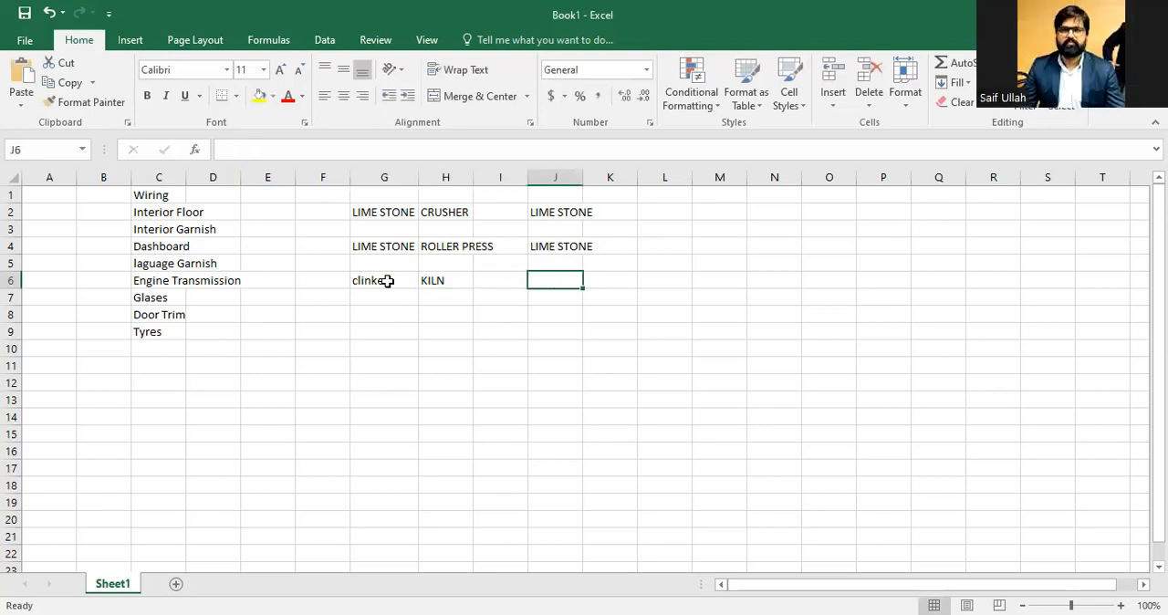
Step: Paste clinker into cell J6
key("ctrl+v")
key("Left")
key("Left")
key("Left")
key("Down")
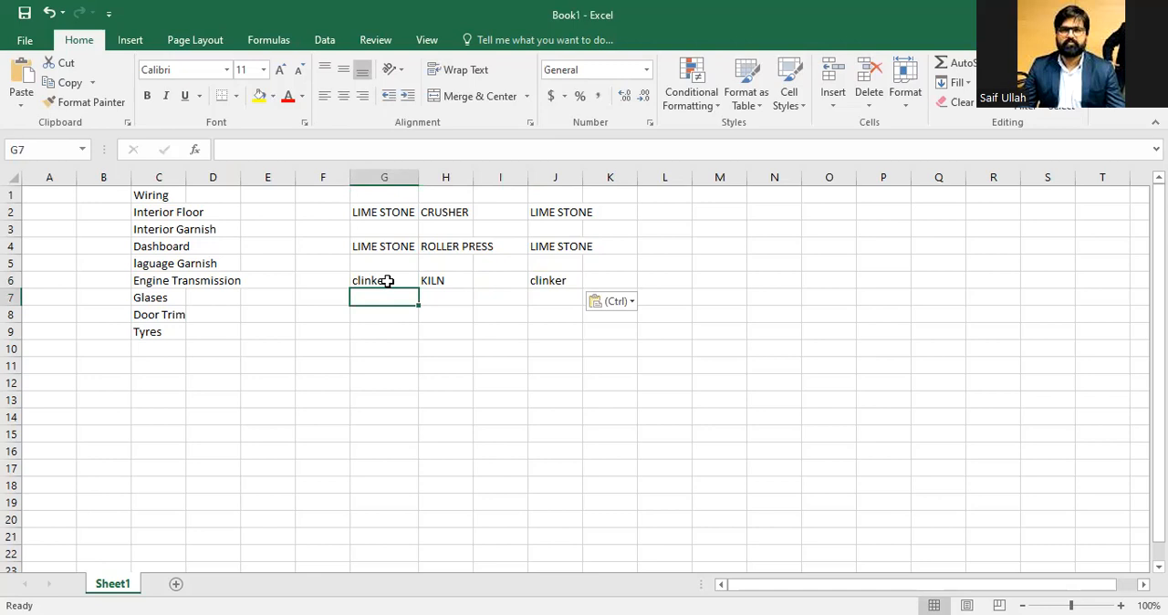
key("Down")
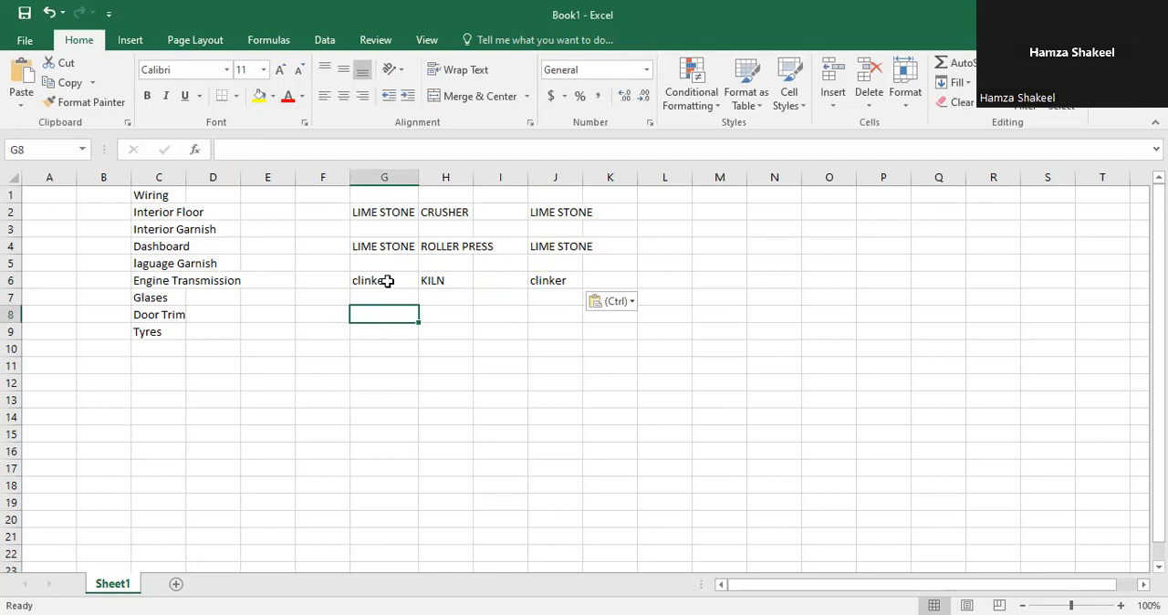
Step: Enter CEMENT in cell J8
type("CE")
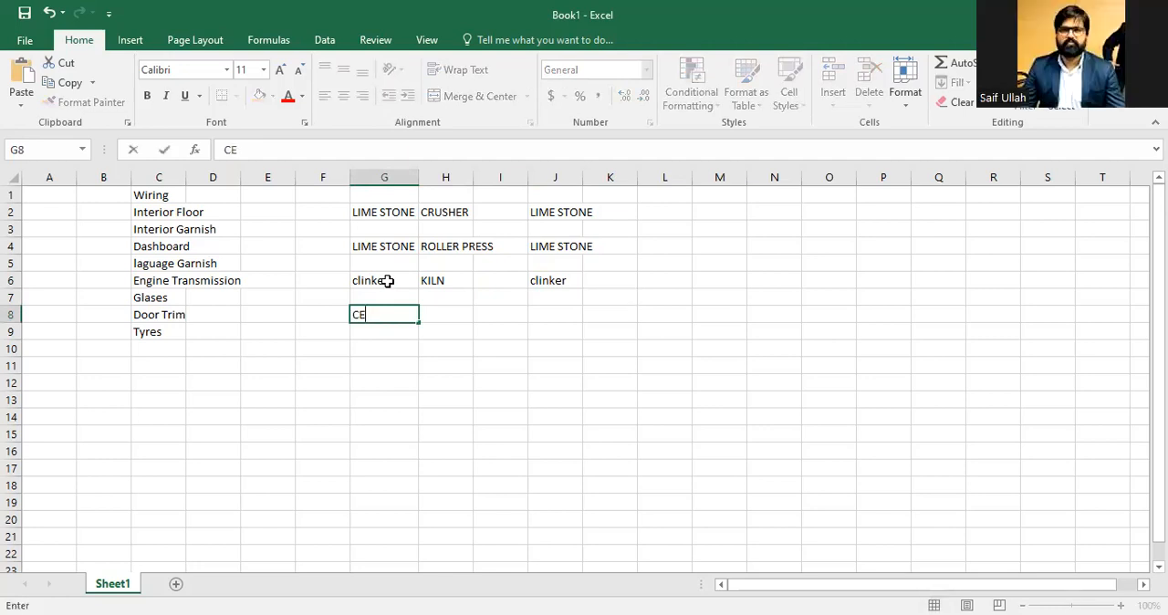
key("Escape")
key("Right")
key("Right")
key("Right")
type("CE")
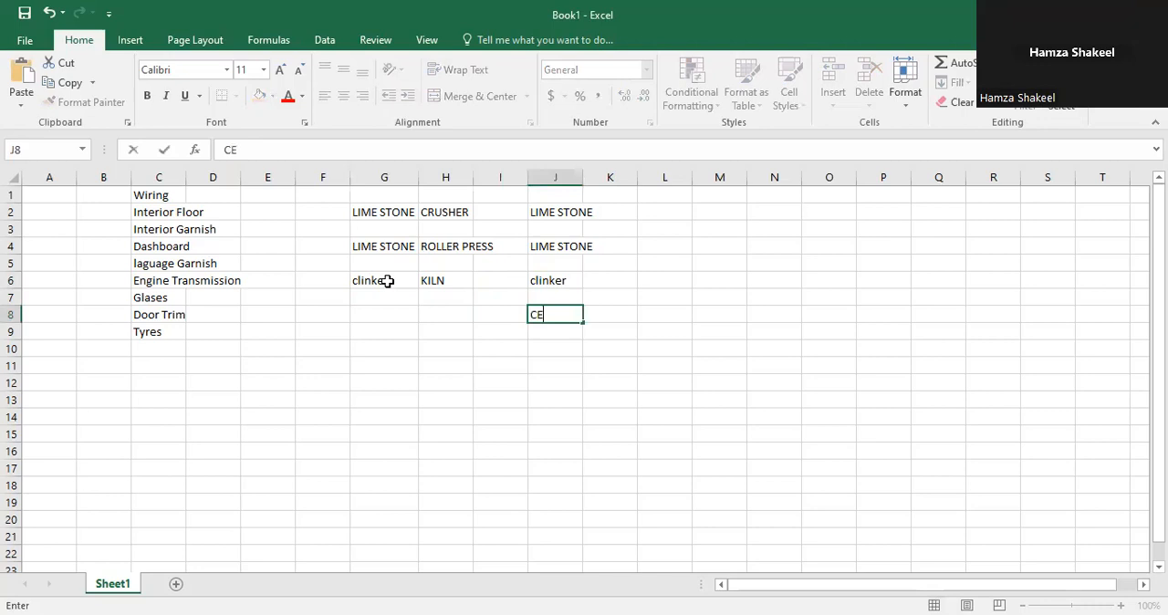
type("MENT")
key("Left")
key("Left")
key("Left")
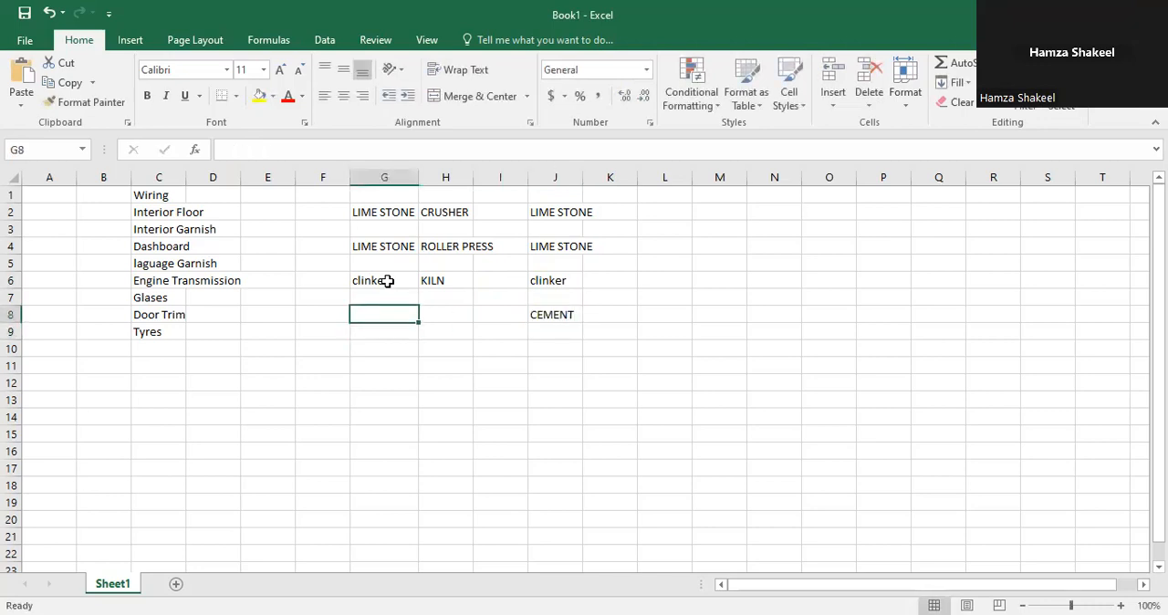
Step: Enter CEMENT MILL in cell H8 and widen column H to fit its text
type("C")
key("BackSpace")
key("Escape")
key("Right")
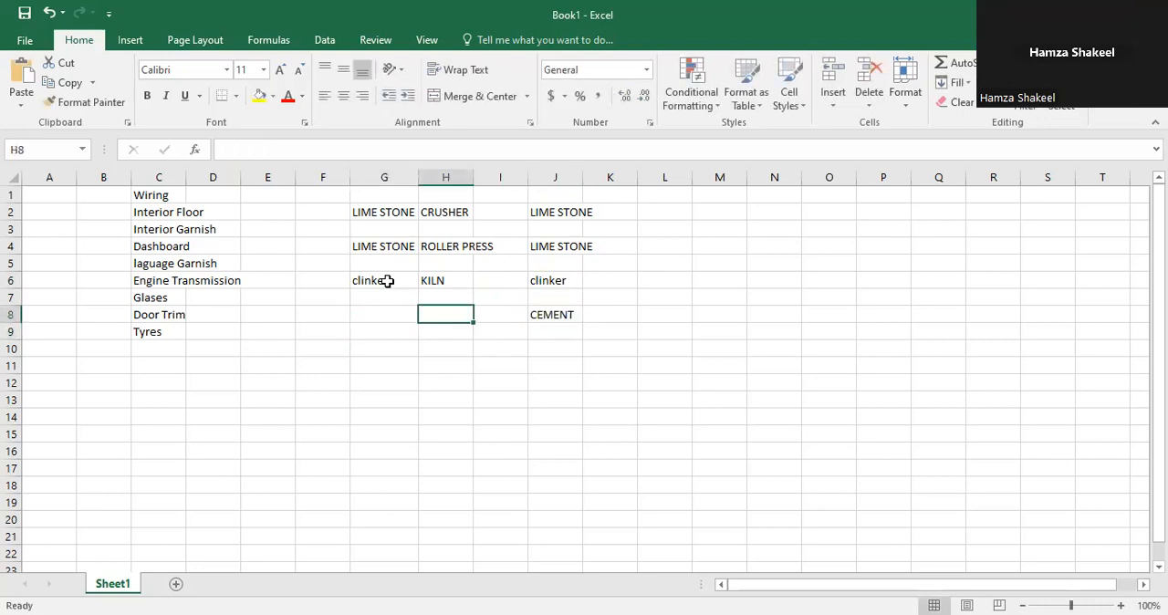
type("CEMENT MILL")
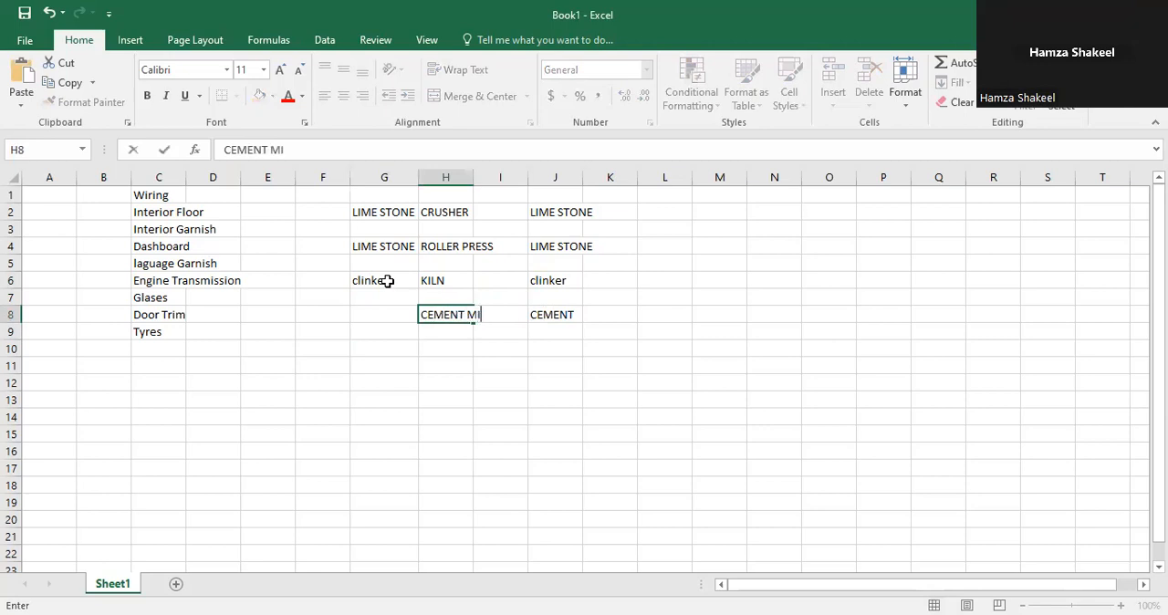
key("Return")
key("Left")
key("Up")
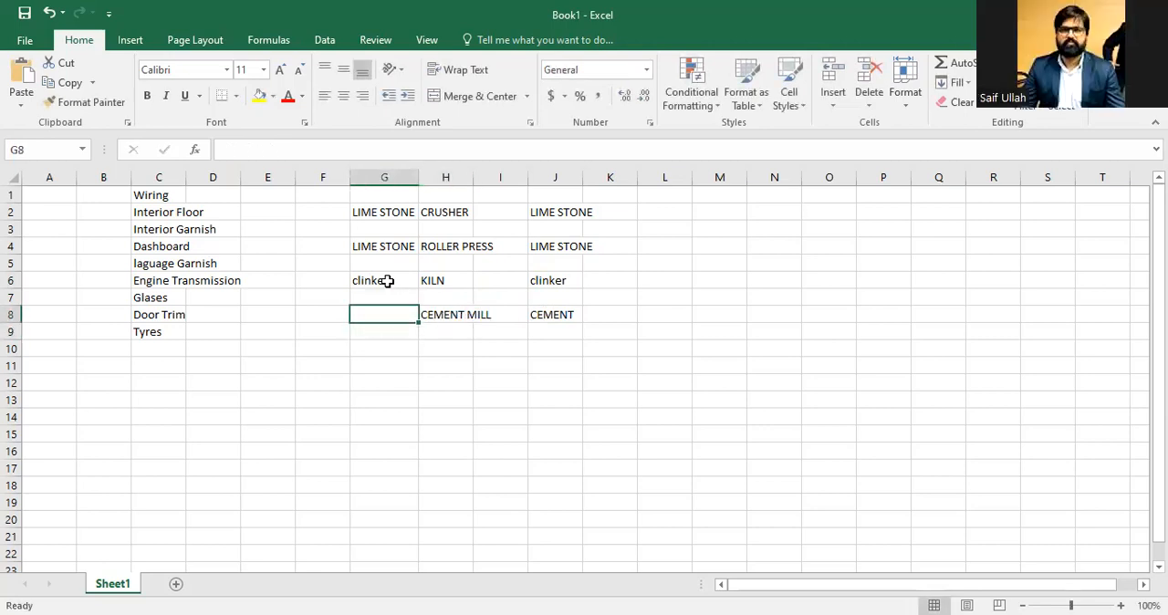
key("Right")
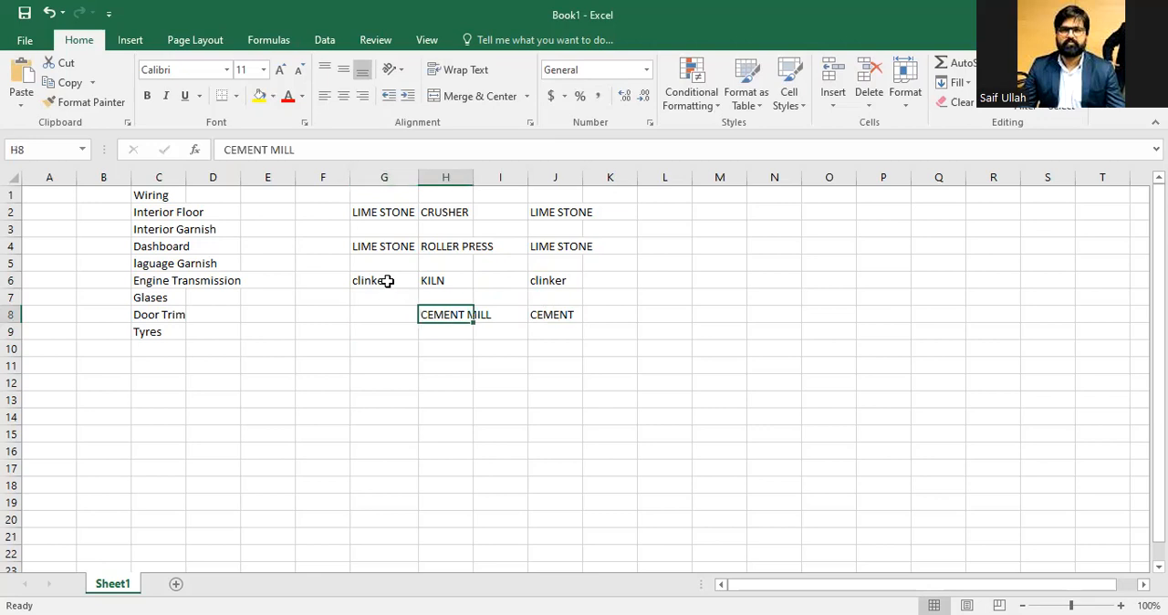
double_click(473, 181)
Step: Move CEMENT MILL into cell G8 and autofit column G to its text
key("Left")
key("Right")
key("ctrl+x")
key("Left")
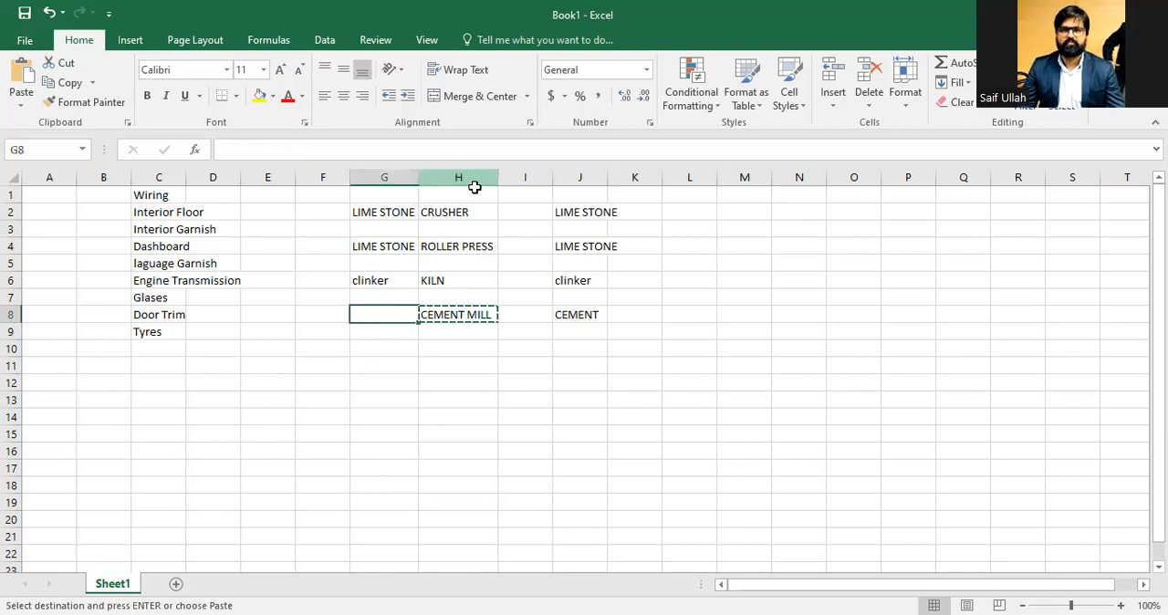
key("ctrl+v")
key("Right")
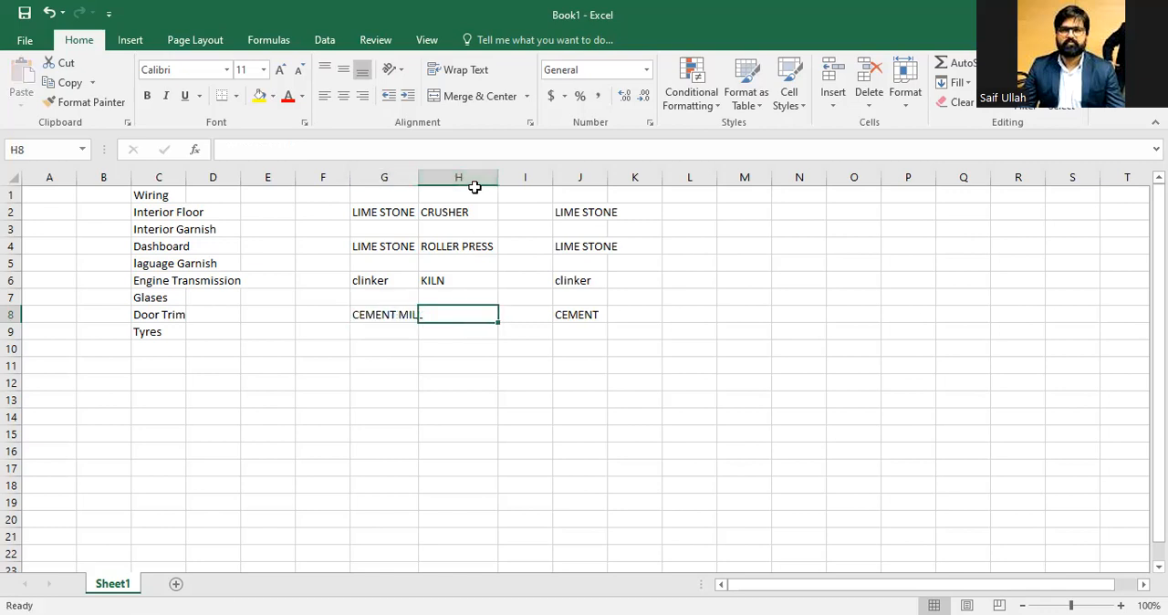
double_click(419, 177)
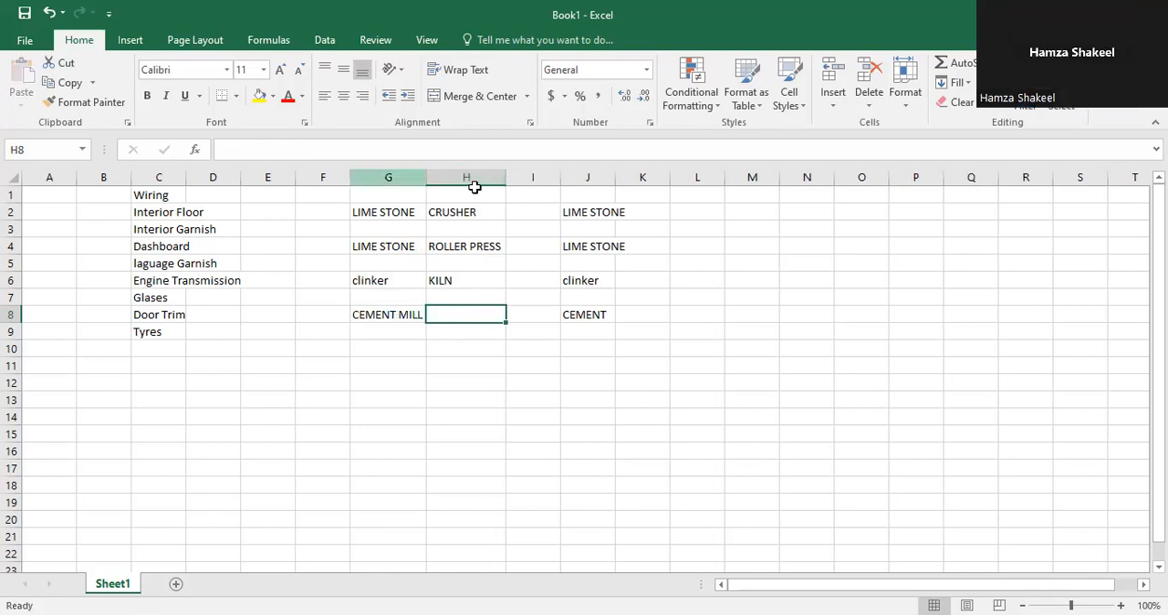
Step: Move CEMENT MILL from G8 back into cell H8
key("Left")
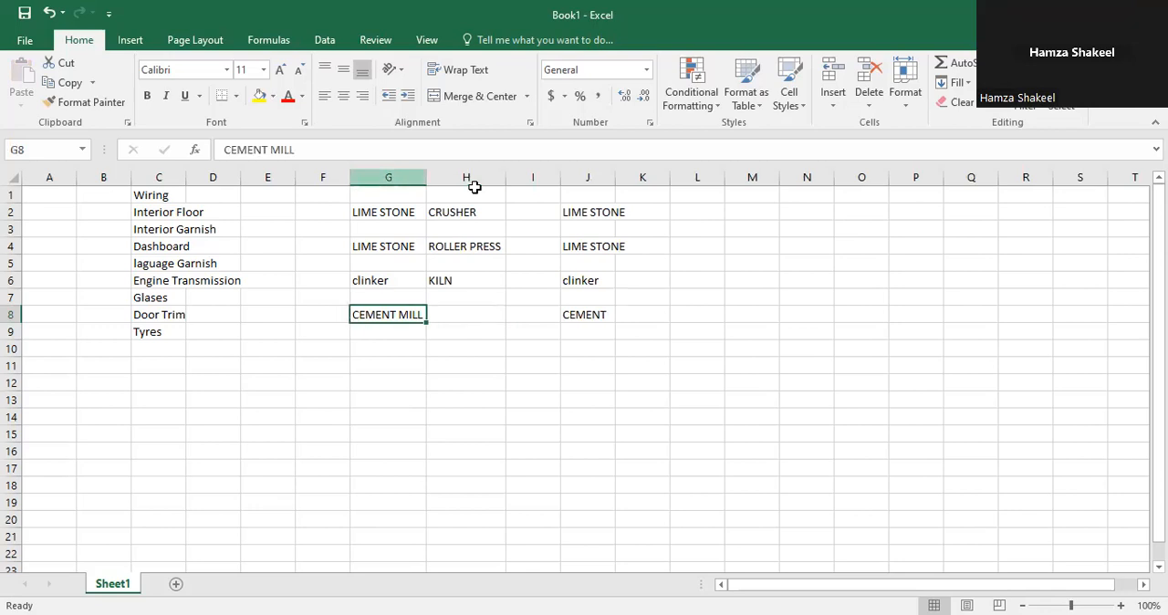
key("ctrl+x")
key("Right")
key("Return")
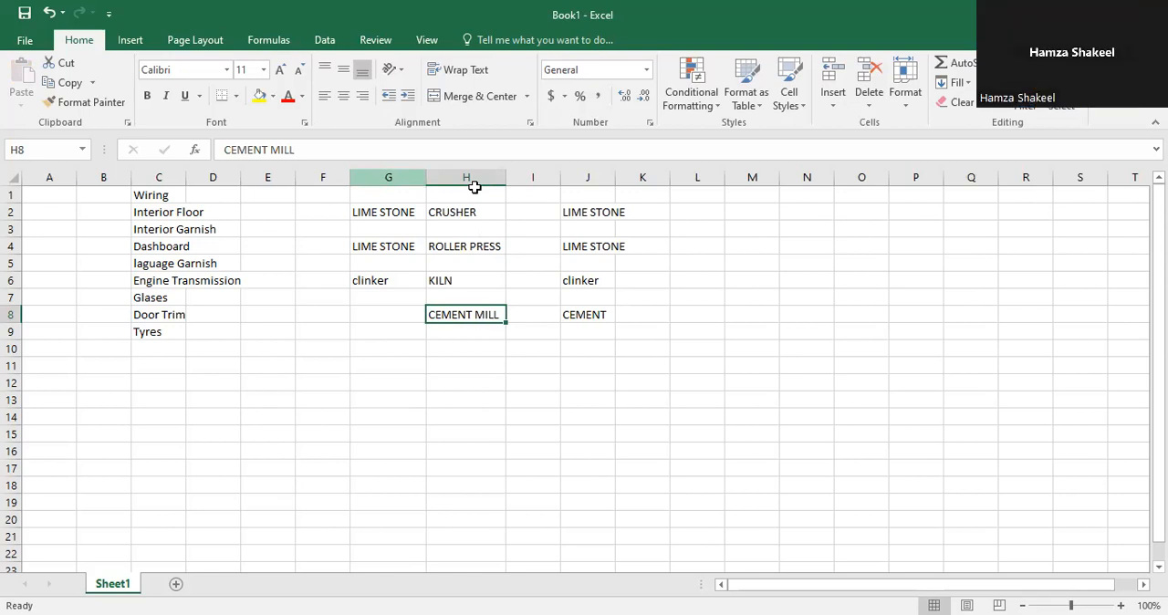
Step: Enter BAG in cell J10
key("Down")
key("Down")
key("Right")
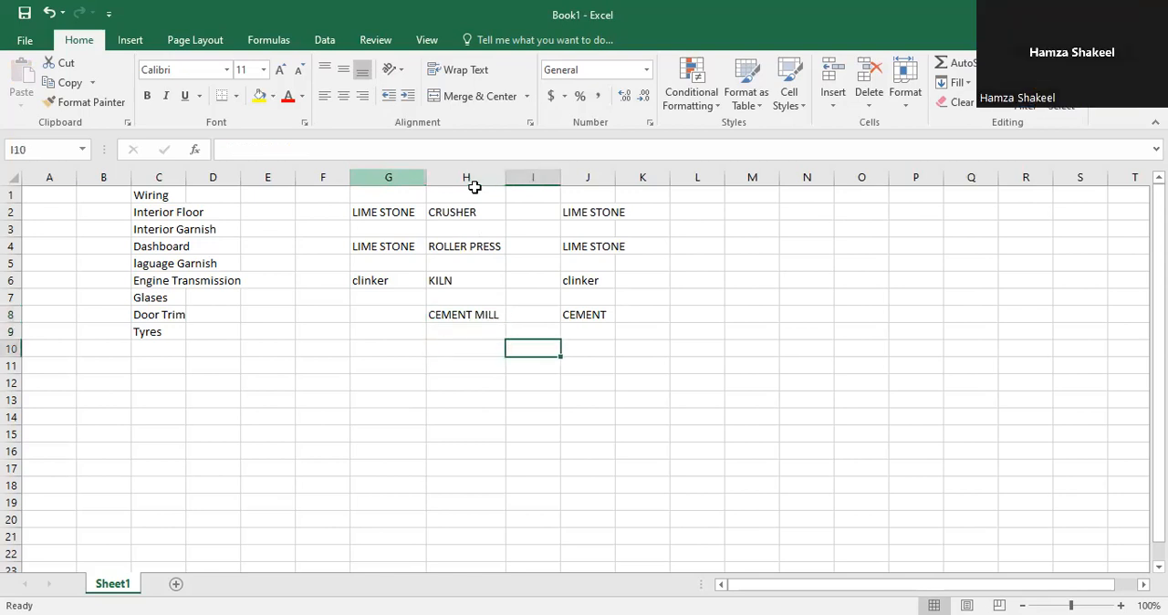
key("Right")
type("BAG")
key("Return")
Step: Enter PACKER in cell H10
key("Up")
key("Left")
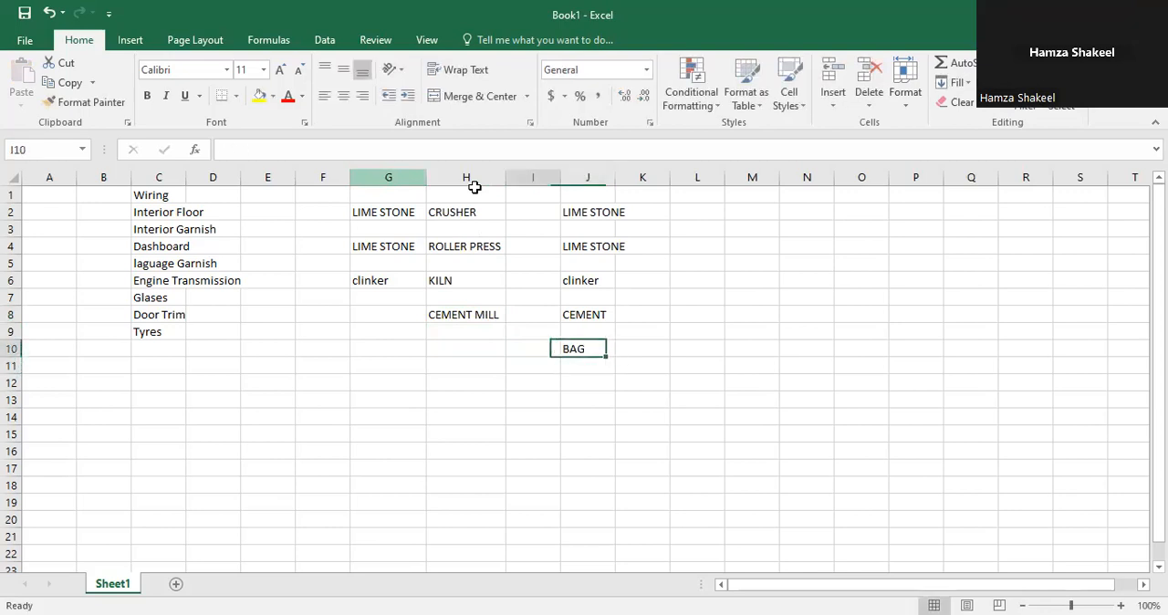
key("Left")
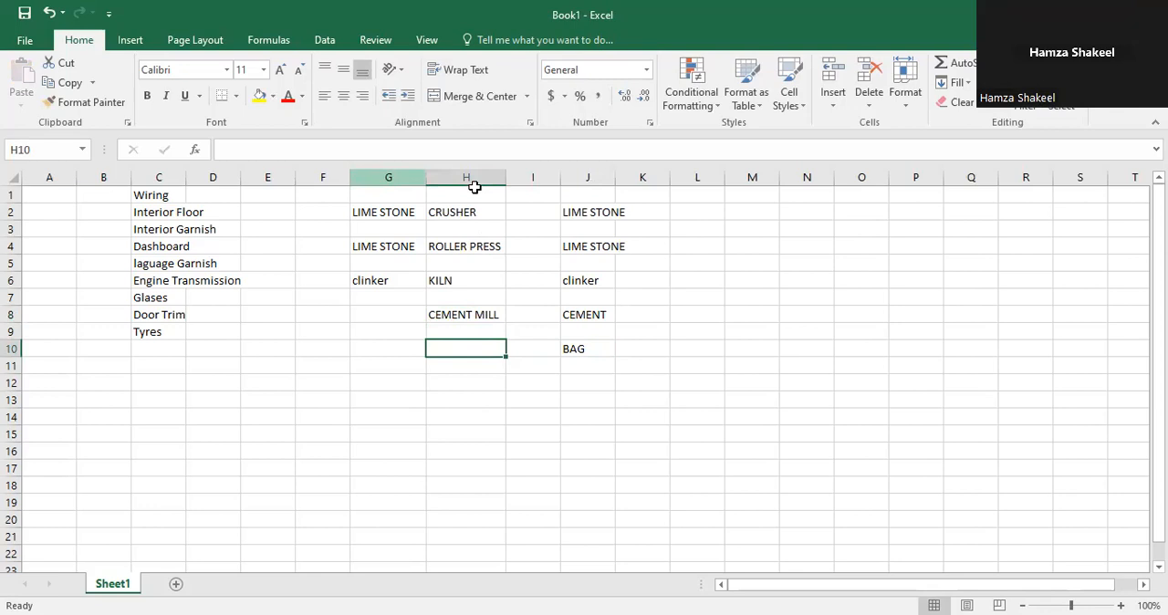
type("PACKER")
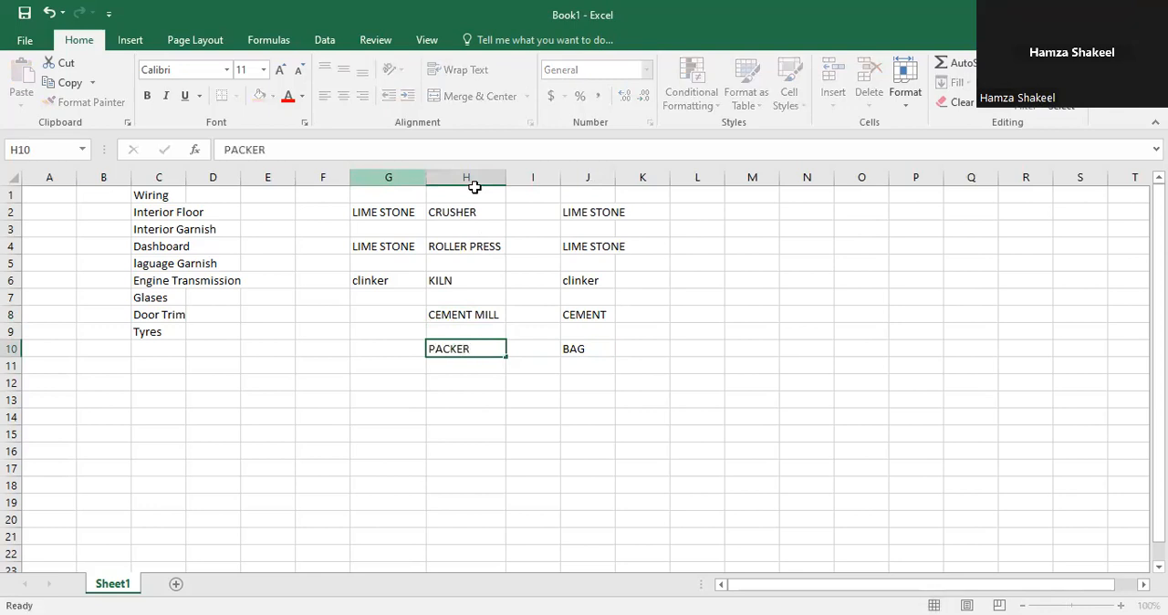
key("Return")
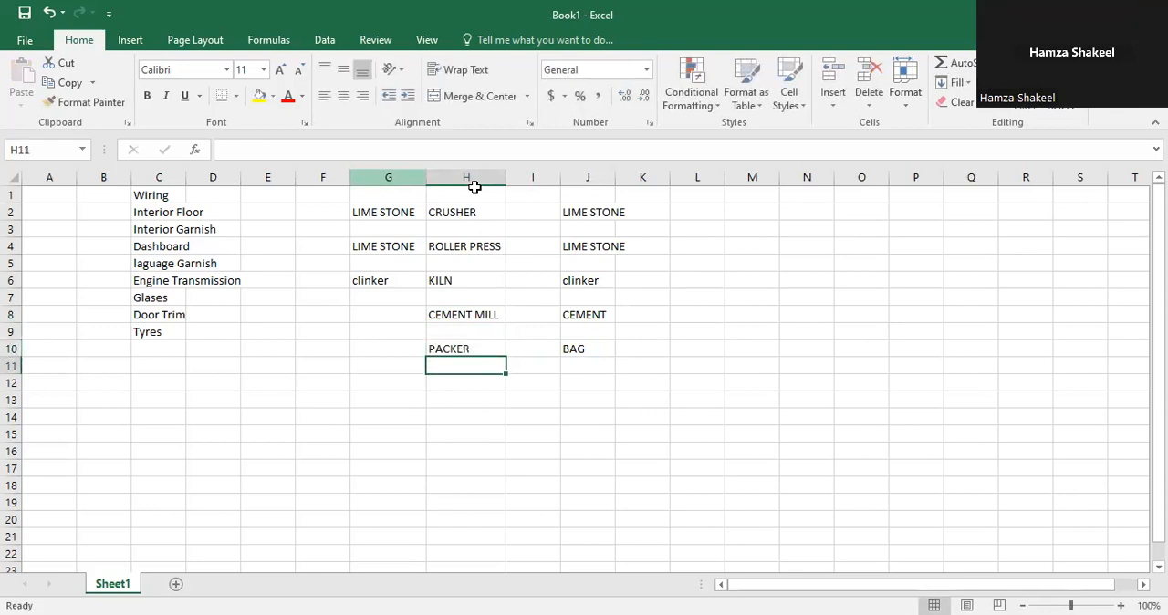
Step: Review the entered process and material cells across columns G to J
key("Up")
key("Up")
key("Up")
key("Up")
key("Up")
key("Up")
key("Up")
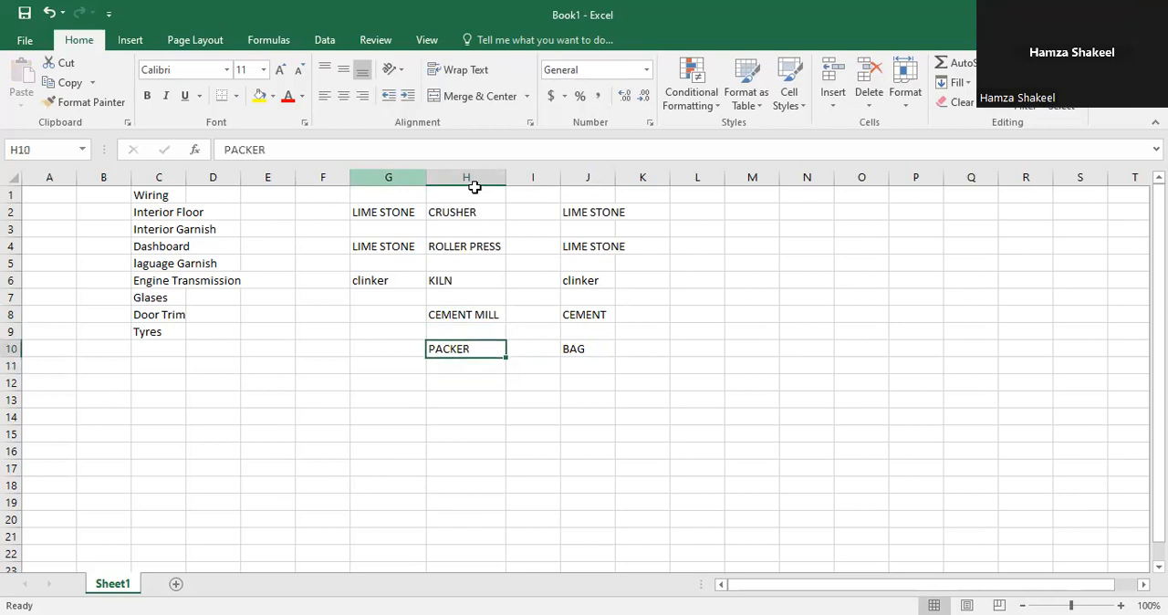
key("Left")
key("Left")
key("Up")
key("Up")
key("Up")
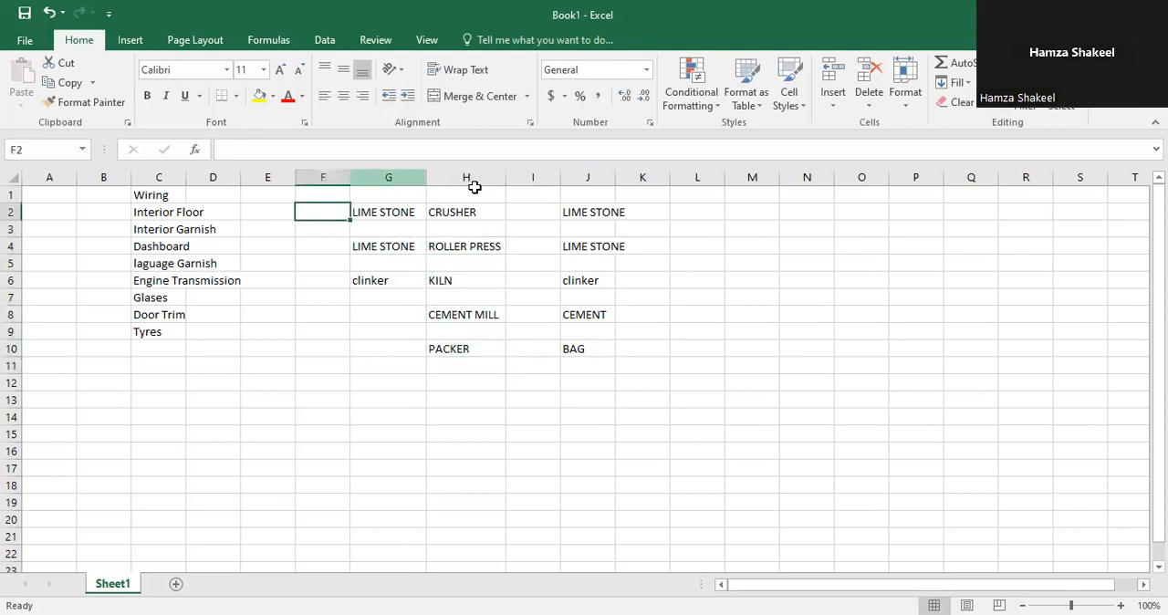
key("Down")
key("Right")
key("Right")
key("Right")
key("Right")
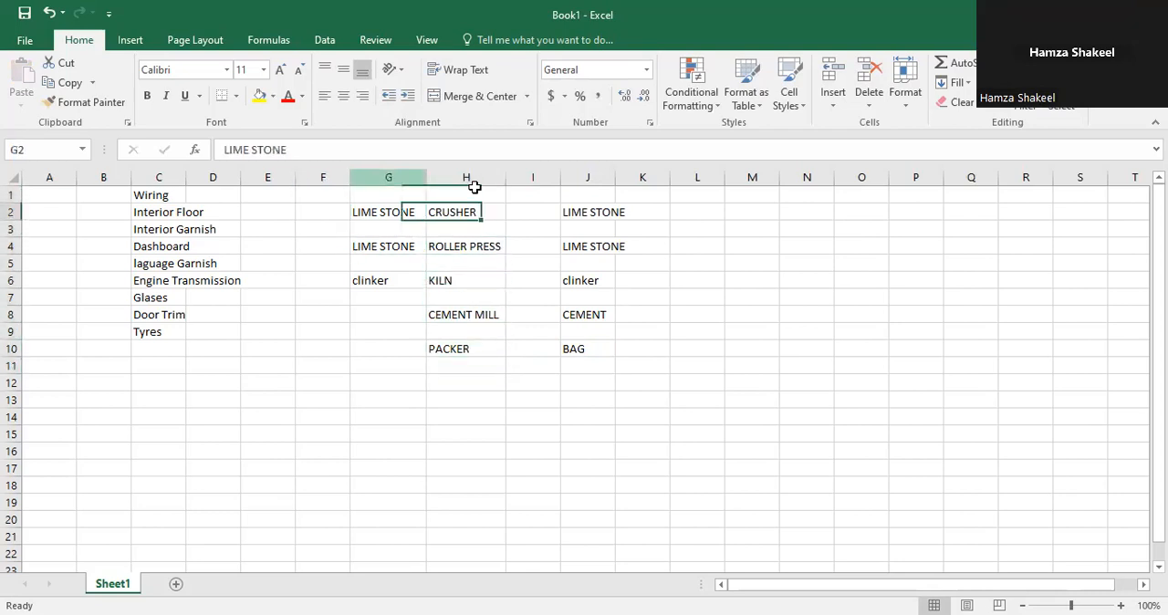
key("Right")
key("Left")
key("Down")
key("Down")
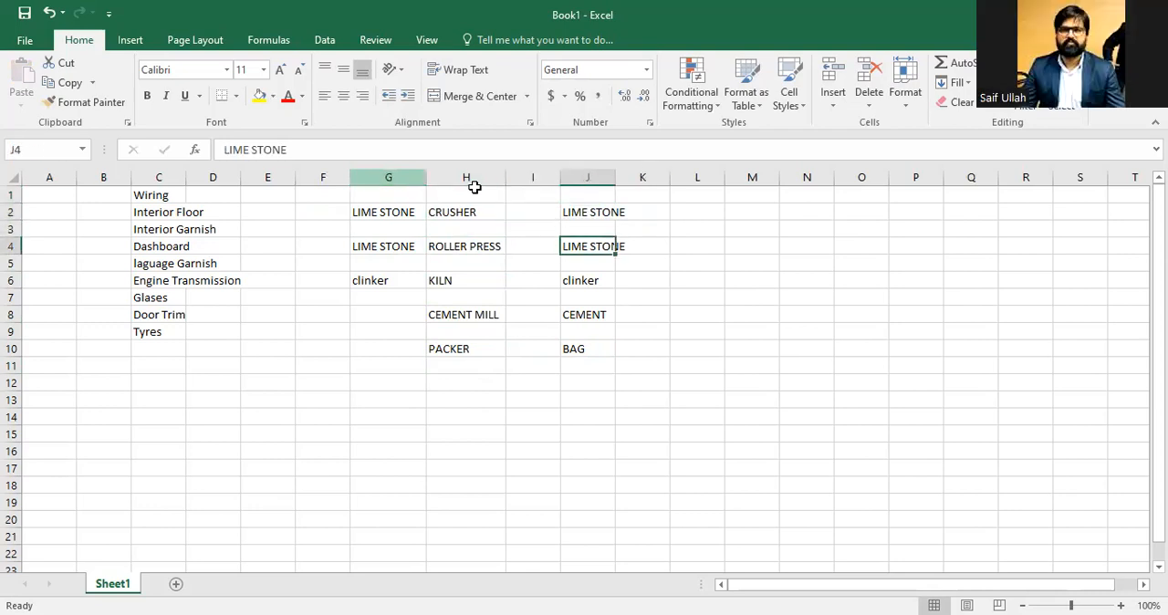
key("BackSpace")
key("Escape")
Step: Fill LIME STONE down from J2 through J4
key("Up")
key("Down")
key("Up")
key("Up")
key("shift+Down")
key("shift+Down")
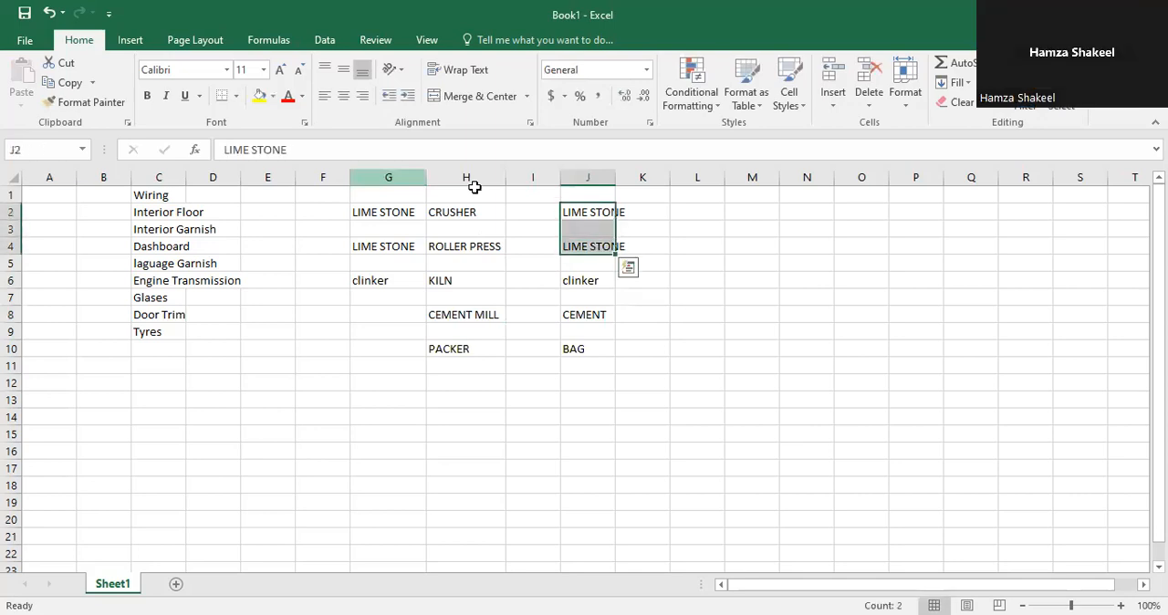
key("ctrl+d")
key("Down")
key("Down")
key("Down")
key("Down")
key("Down")
key("Down")
key("Down")
key("Down")
key("Up")
key("Up")
key("Up")
key("Up")
key("Up")
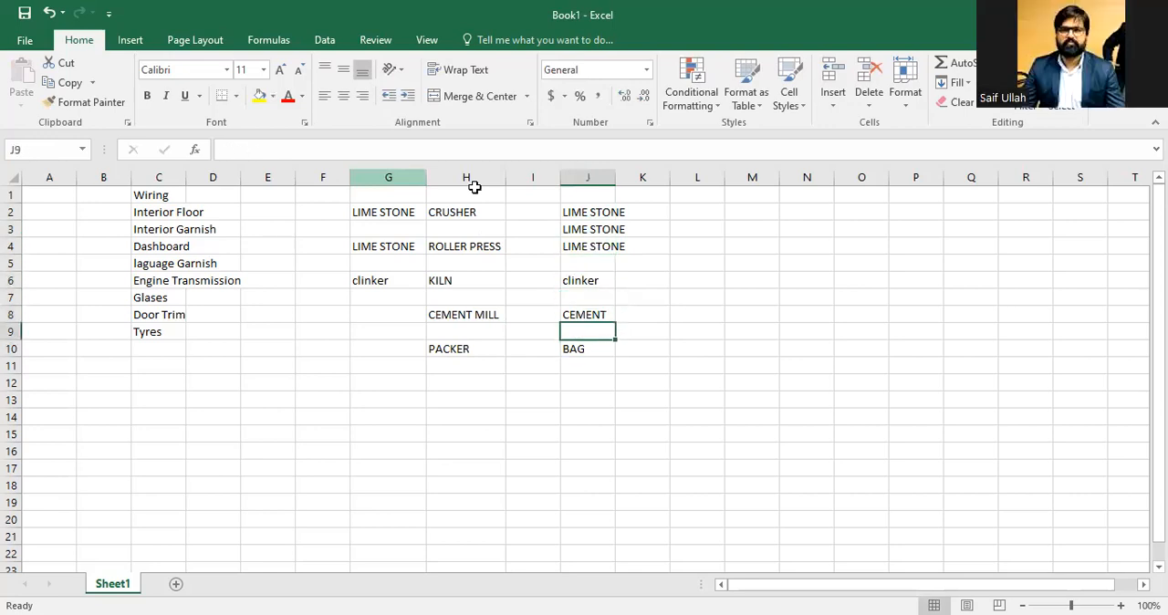
key("Up")
key("Up")
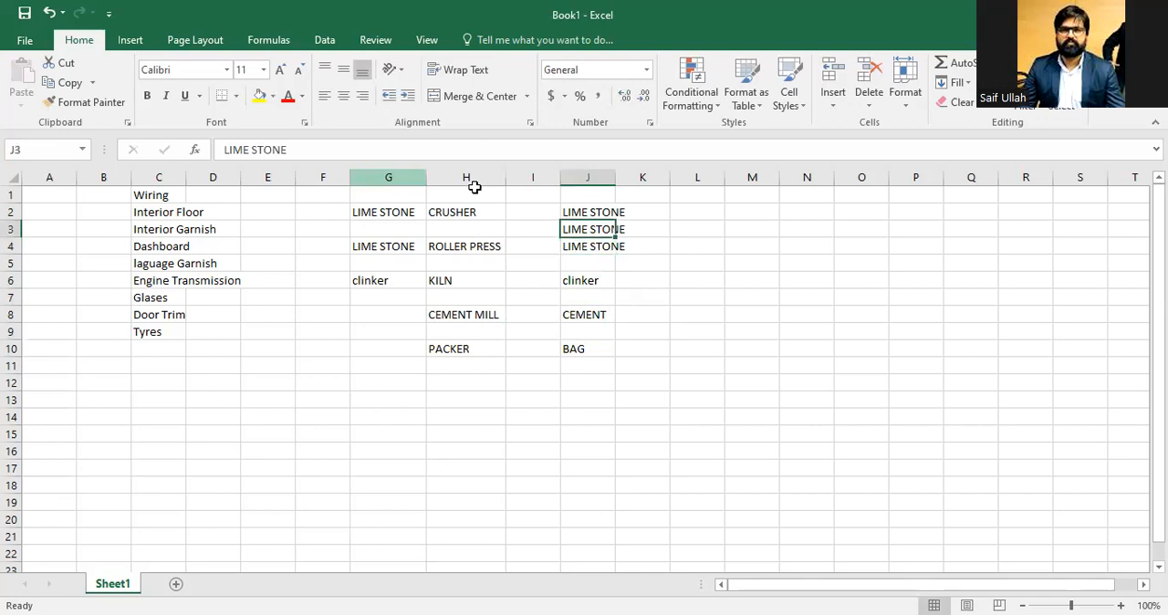
key("Left")
key("Left")
key("Up")
key("Down")
key("Up")
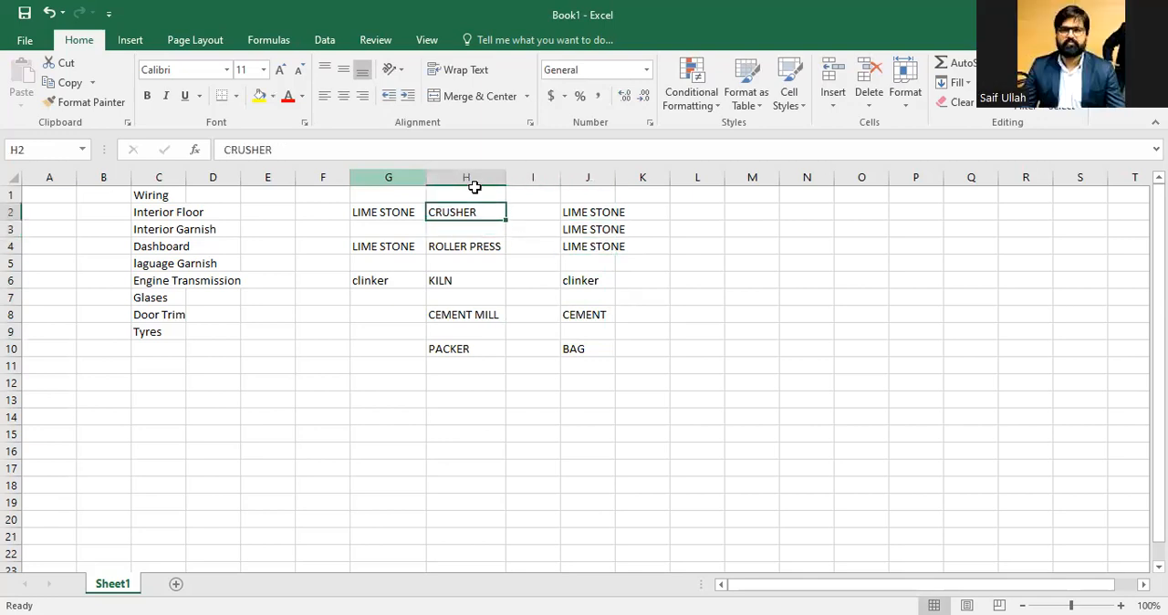
Step: Enter FINISH PRODUCT in cell L2
key("Right")
key("Right")
key("Right")
key("Right")
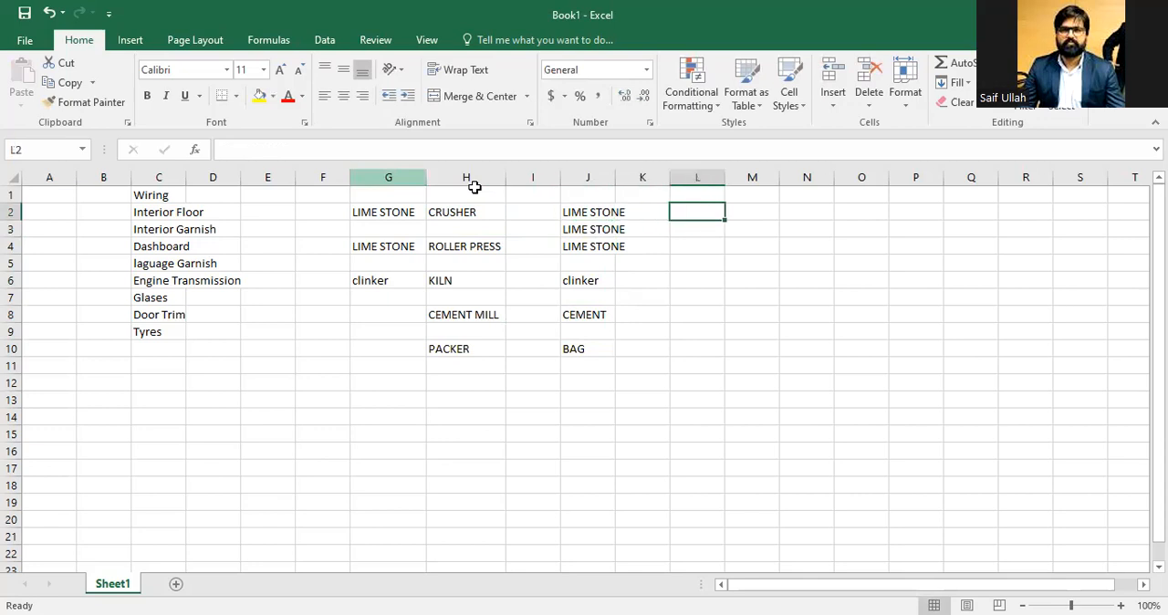
type("FINISH PRODUCT")
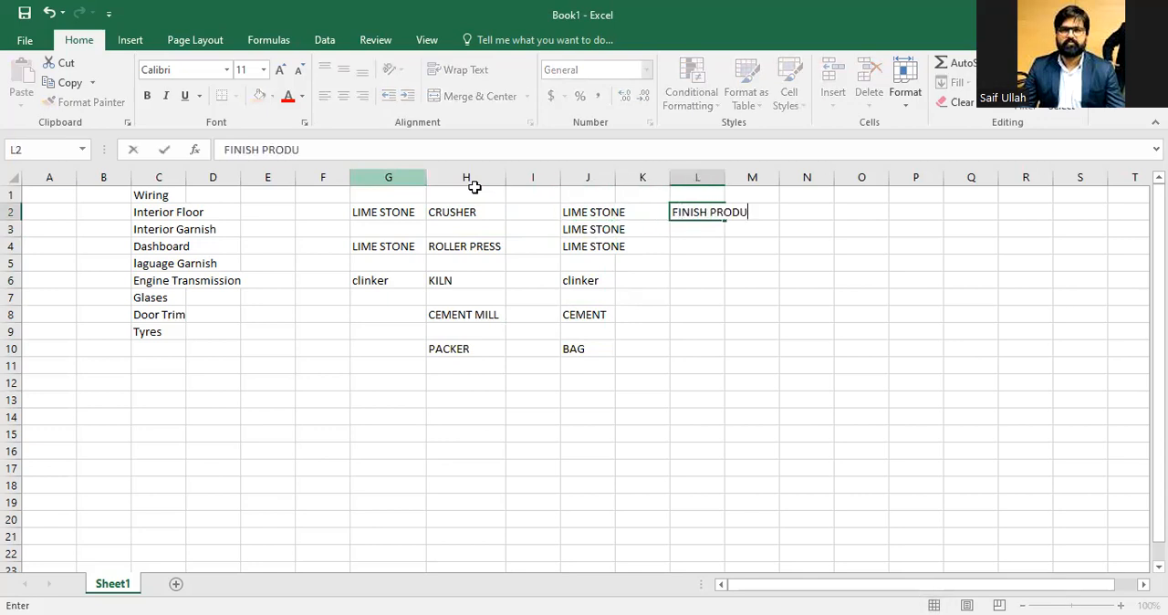
key("Return")
key("Return")
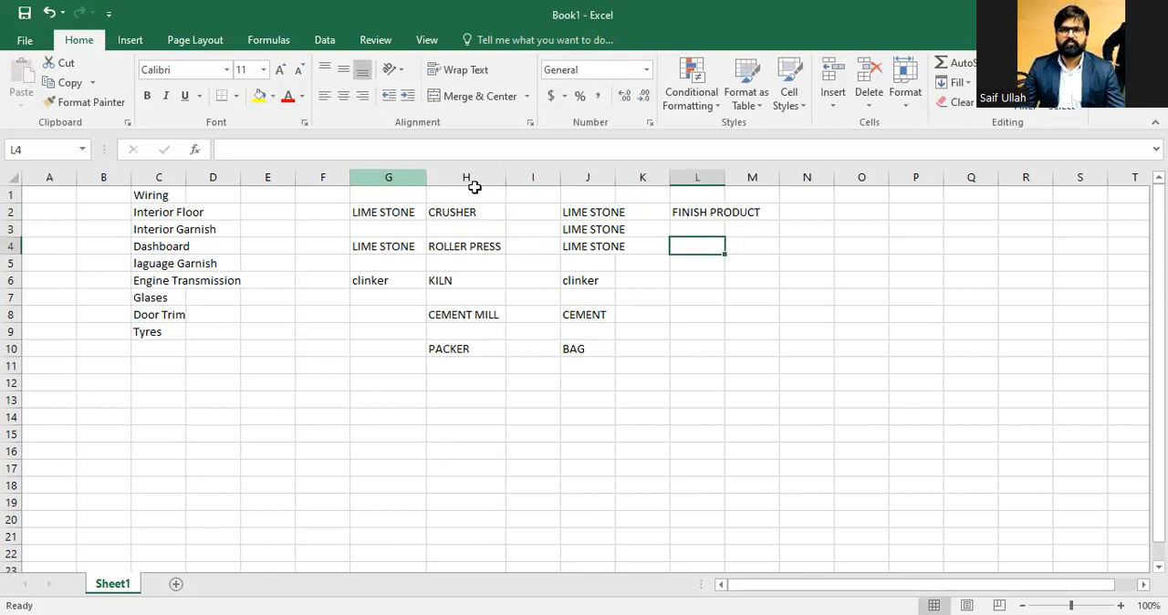
Step: Move FINISH PRODUCT from L2 down to cell L10, beside BAG
key("Up")
key("ctrl+c")
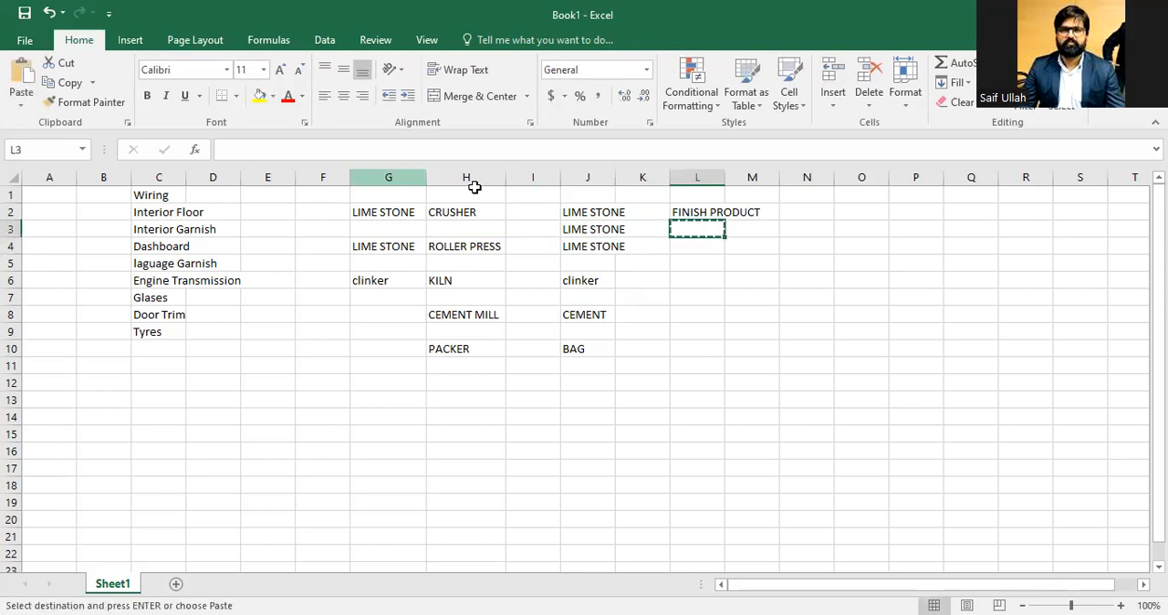
key("Up")
key("Down")
key("Down")
key("Down")
key("Down")
key("Down")
key("Down")
key("Down")
key("Down")
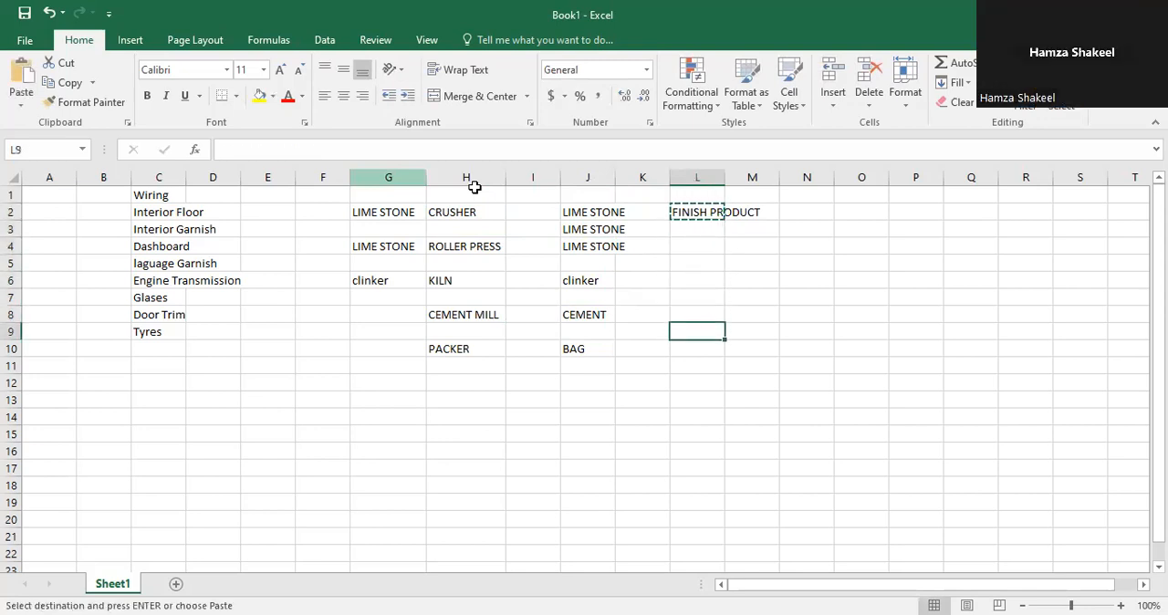
key("Return")
key("Up")
key("Up")
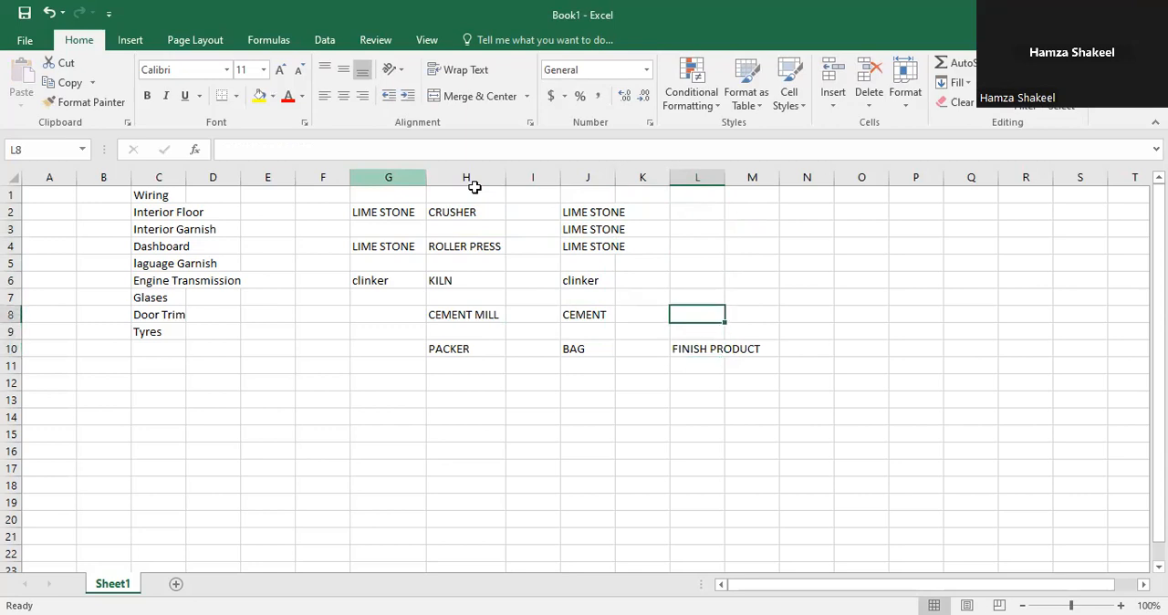
key("Left")
key("Down")
key("Down")
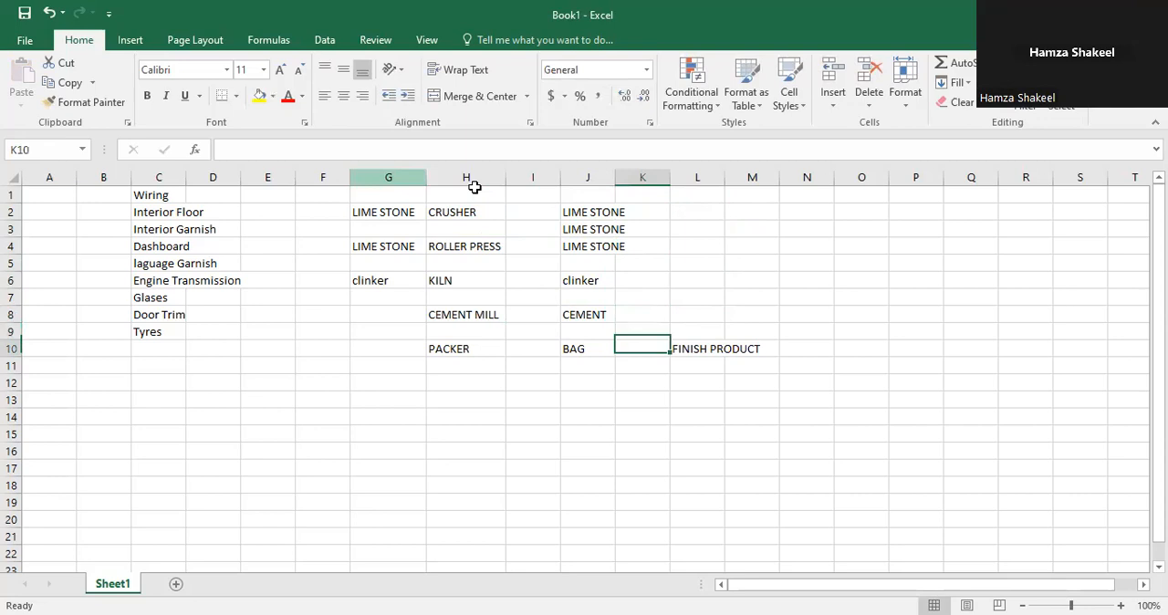
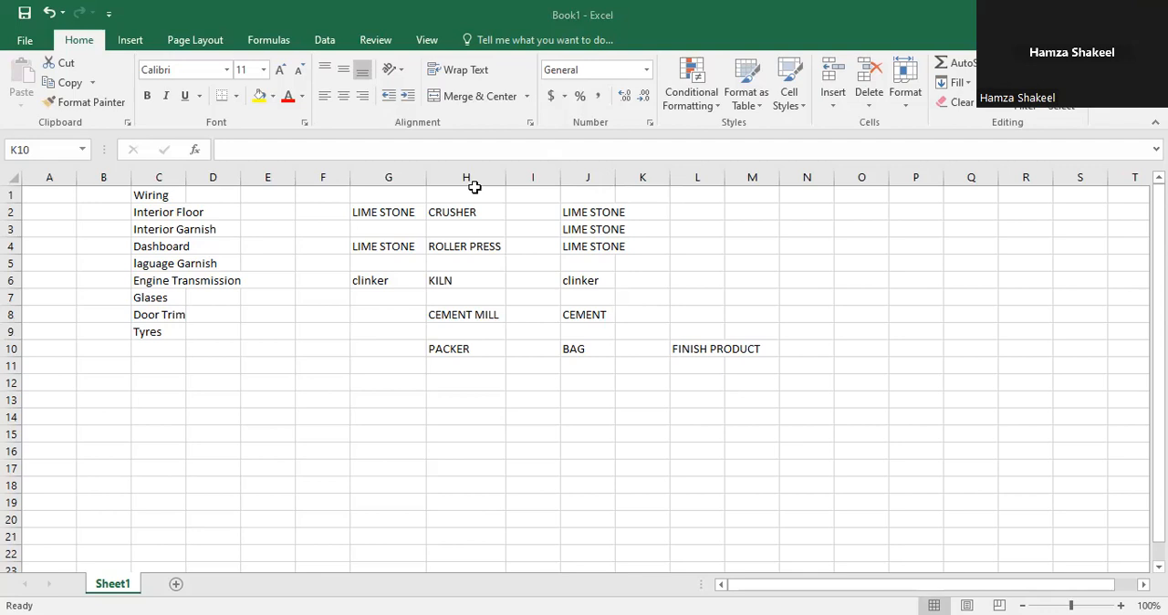
Step: Widen column L to fit FINISH PRODUCT
left_click(727, 190)
double_click(725, 190)
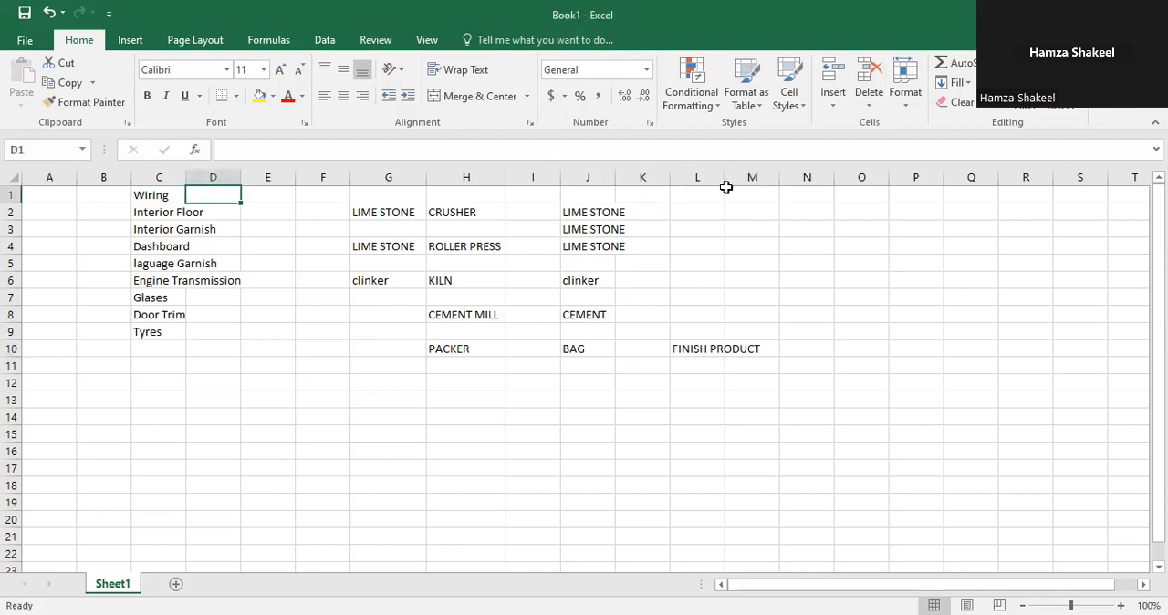
double_click(725, 186)
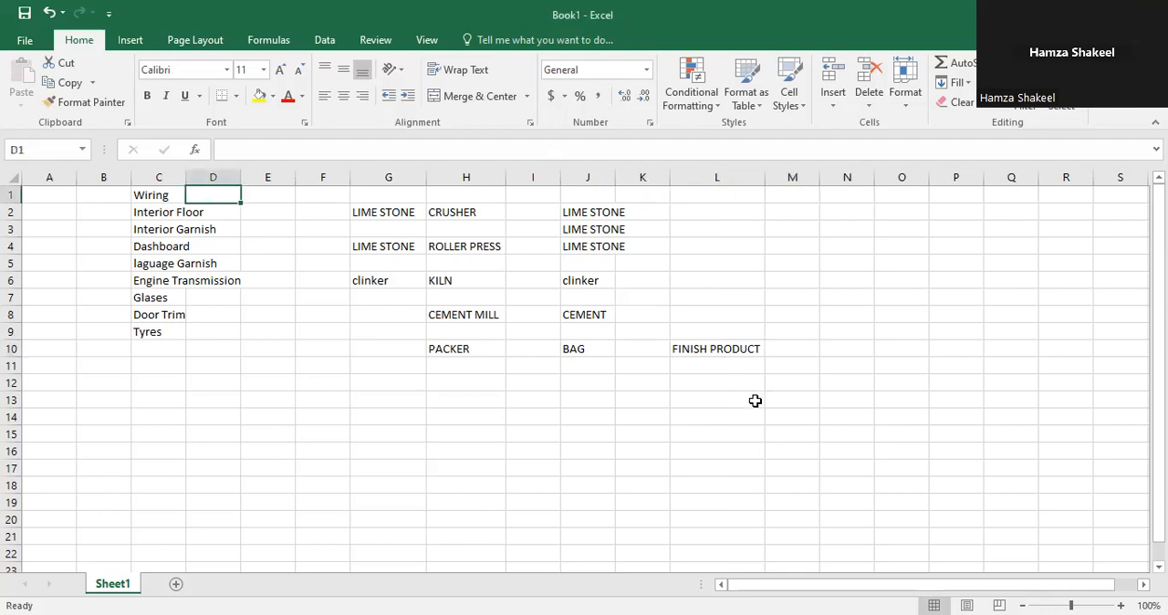
Step: Enter SEMI FINISH PRODUCT in cell L8, beside CEMENT
left_click(593, 360)
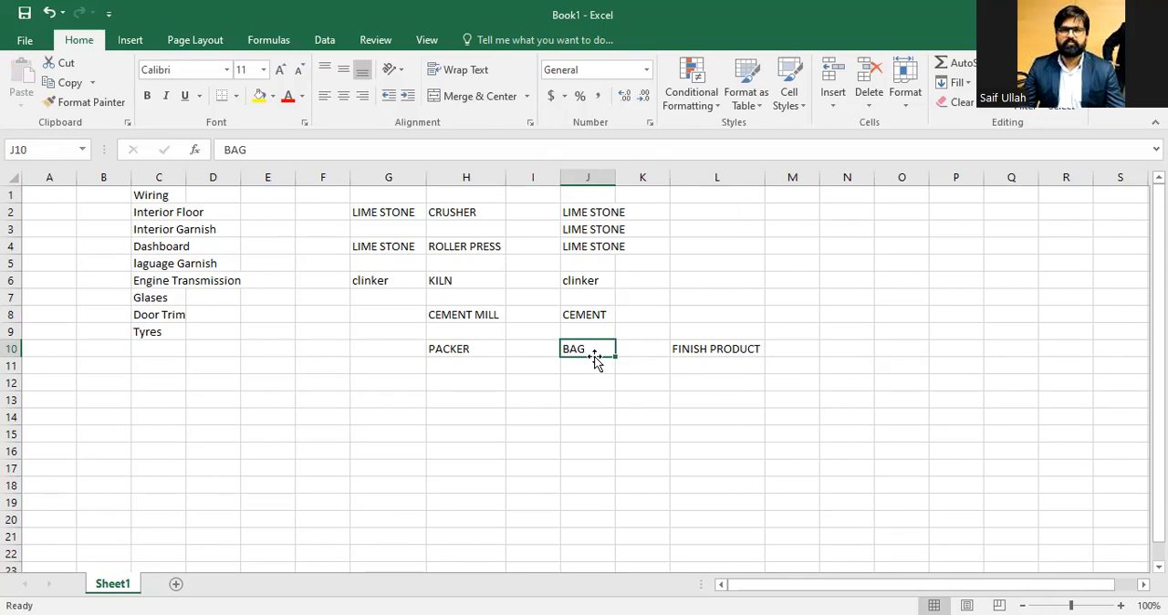
key("Left")
key("Left")
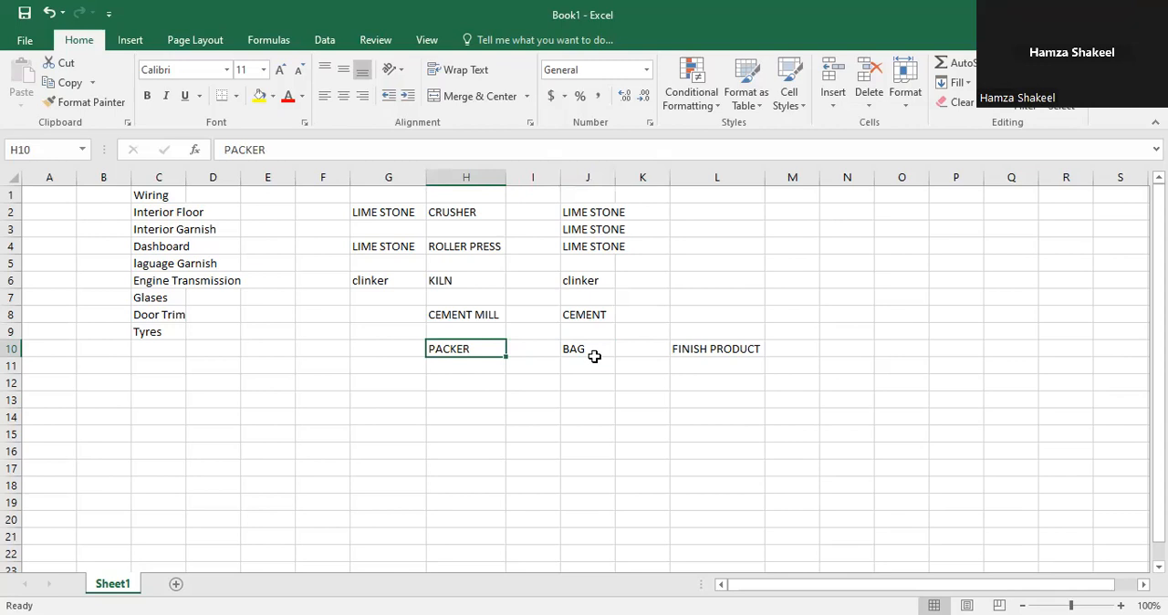
key("Right")
key("Right")
key("Left")
key("Left")
key("Right")
key("Right")
key("Right")
key("Right")
key("Up")
key("Up")
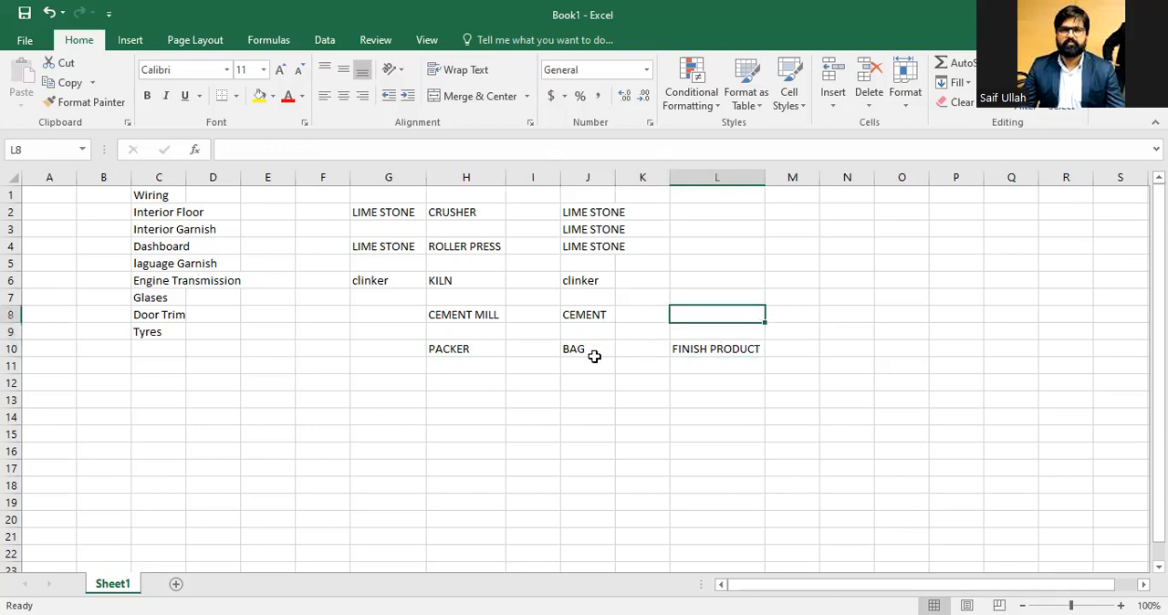
type("SEMI FINISH PRODUCT")
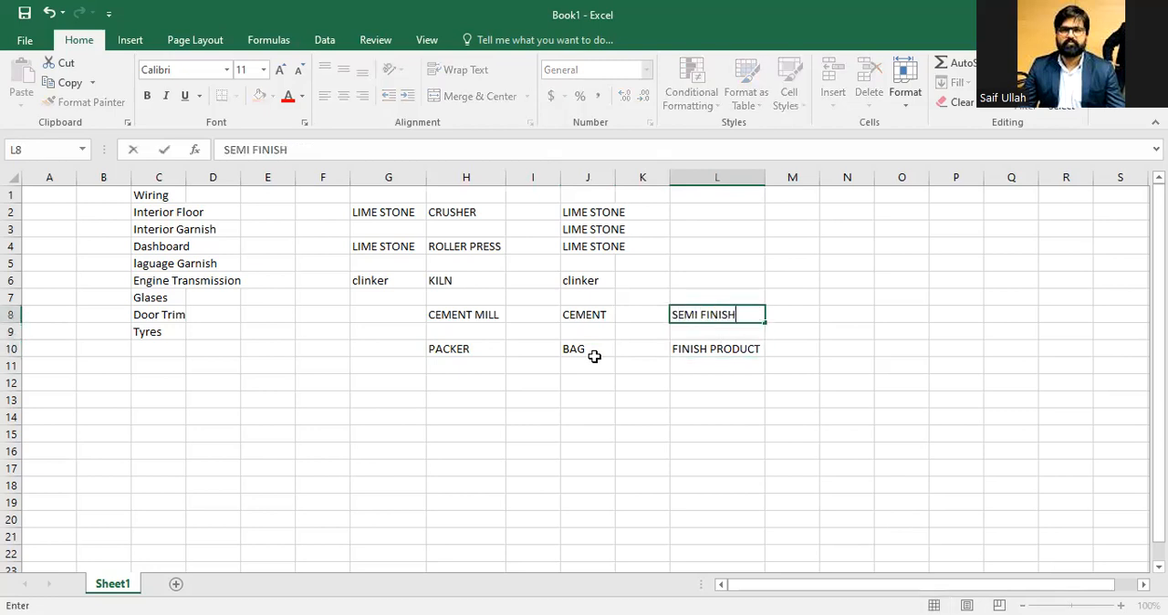
key("Return")
Step: Copy SEMI FINISH PRODUCT from L8 into L6, beside clinker
key("Up")
key("Up")
key("Up")
key("Down")
key("Down")
Step: Enter RAW MATERIAL in cell L2
key("Down")
key("Up")
key("ctrl+c")
key("Up")
key("Up")
key("ctrl+v")
key("Escape")
key("Up")
key("Up")
key("Up")
key("Up")
key("shift+Down")
key("shift+Down")
key("Up")
key("Down")
type("RAW MATERIAL")
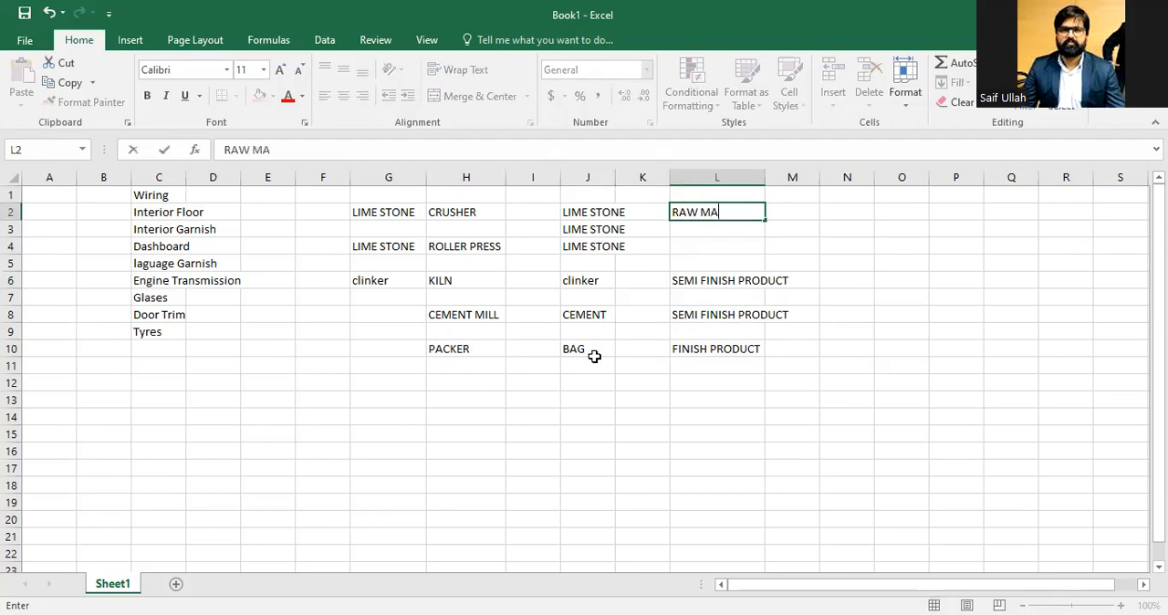
key("Return")
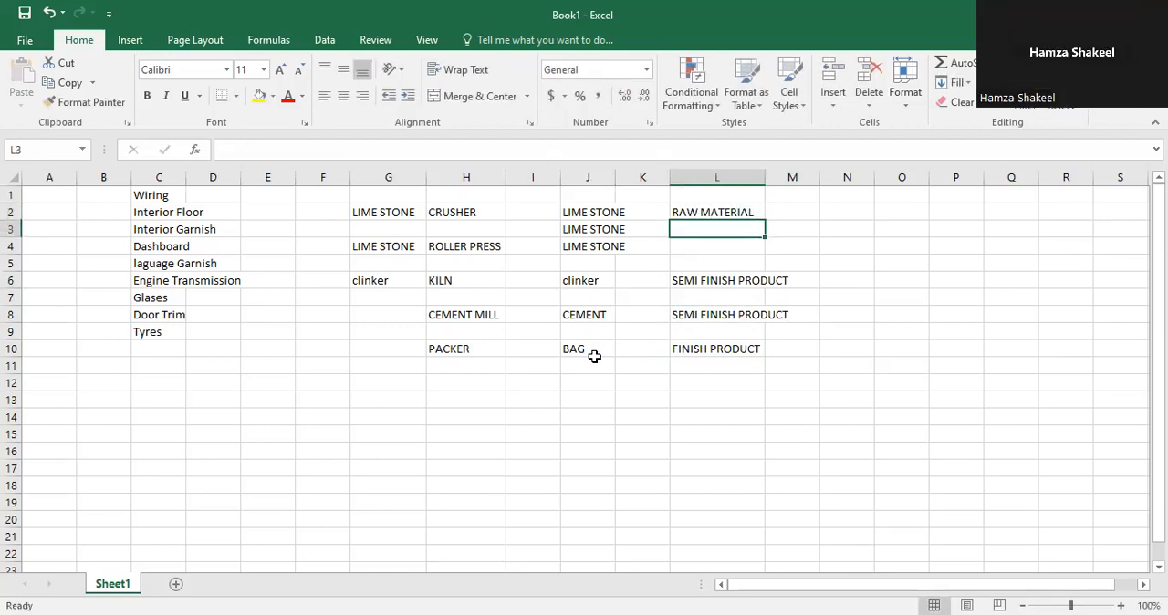
Step: Fill RAW MATERIAL down from L2 through L4
key("Up")
key("shift+Down")
key("shift+Down")
key("ctrl+d")
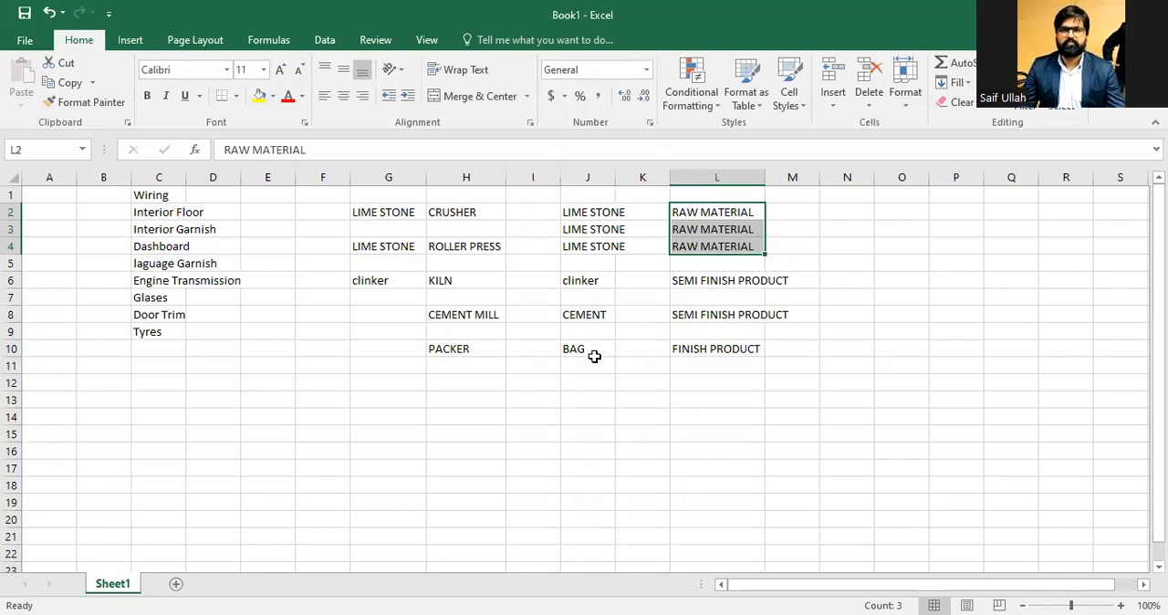
Step: Widen column J to fit the LIME STONE entries
key("Left")
key("Left")
key("Left")
key("Left")
key("Left")
key("Right")
key("Right")
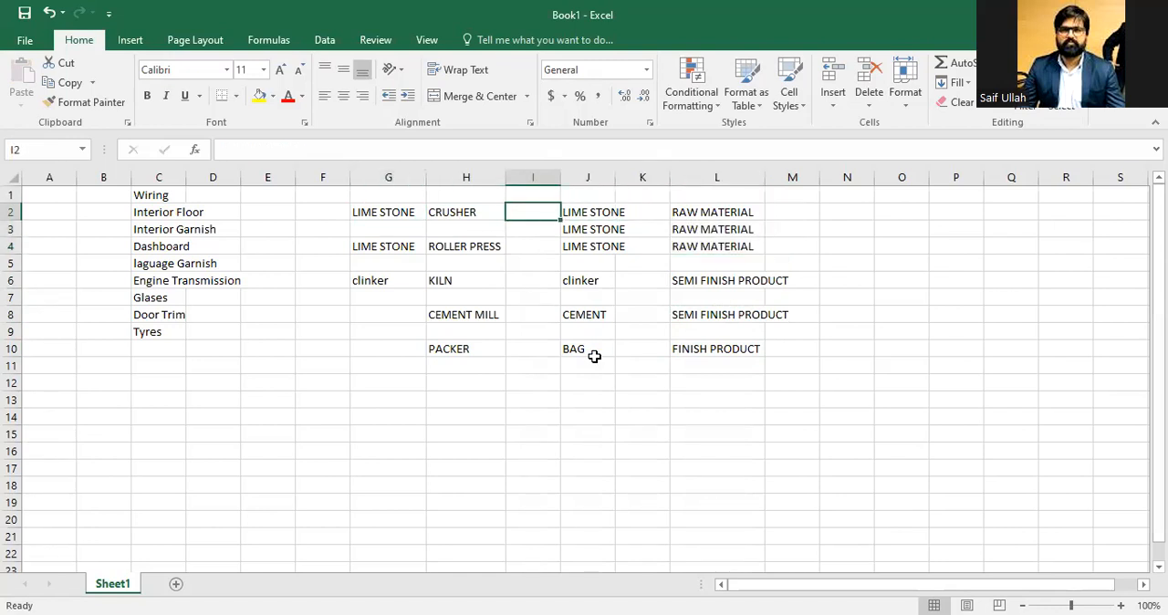
left_click(612, 195)
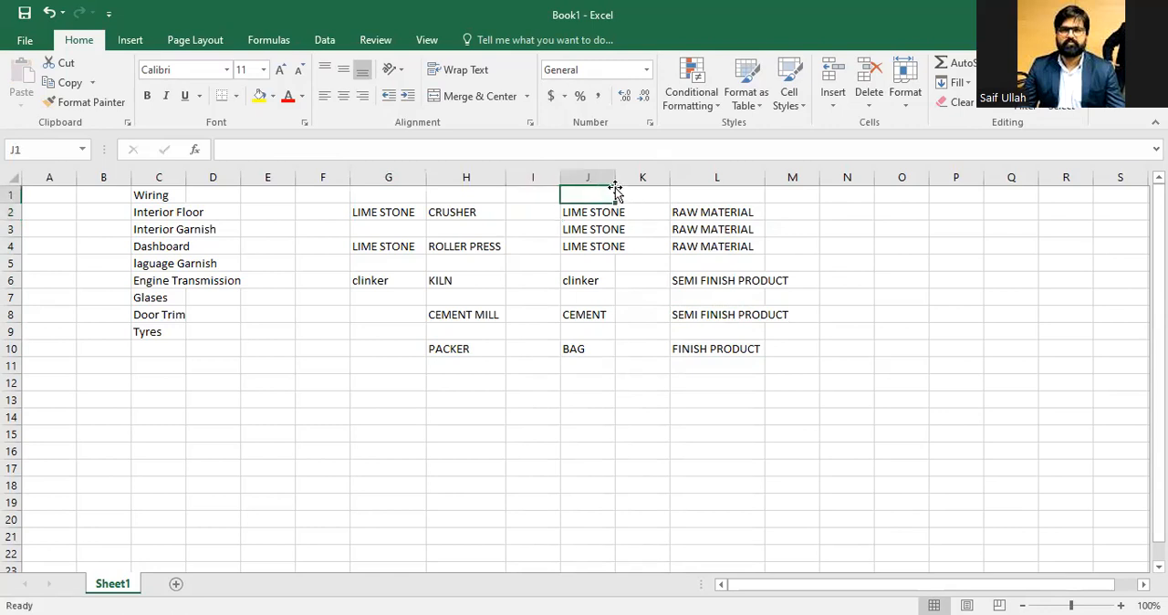
double_click(615, 186)
left_click(743, 210)
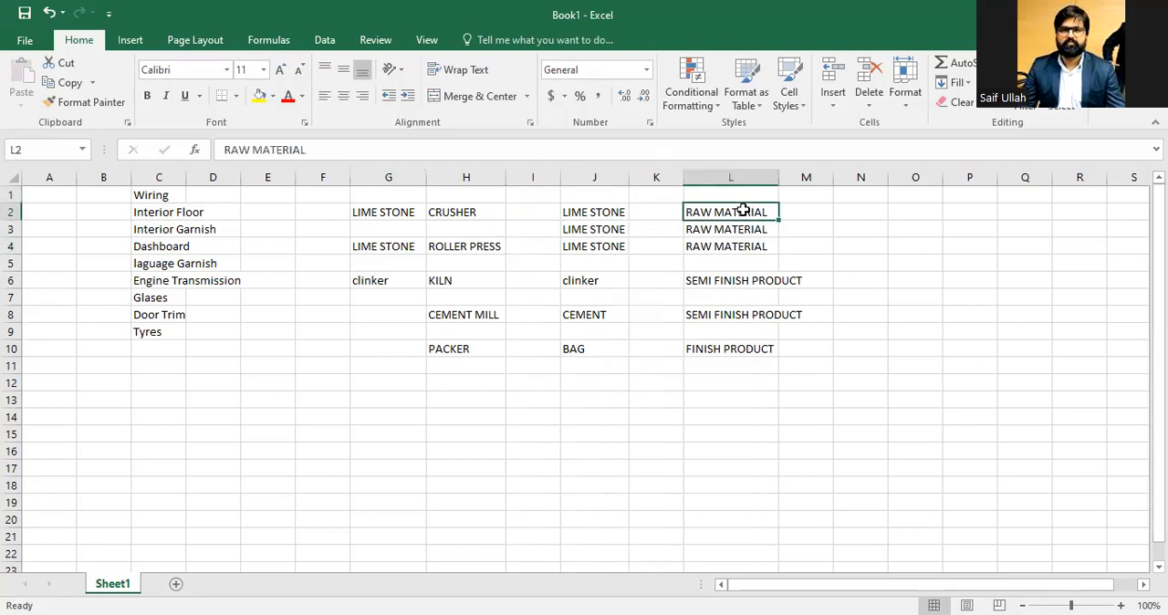
Step: Insert three empty rows above the table at the top of the sheet
key("Up")
type("+")
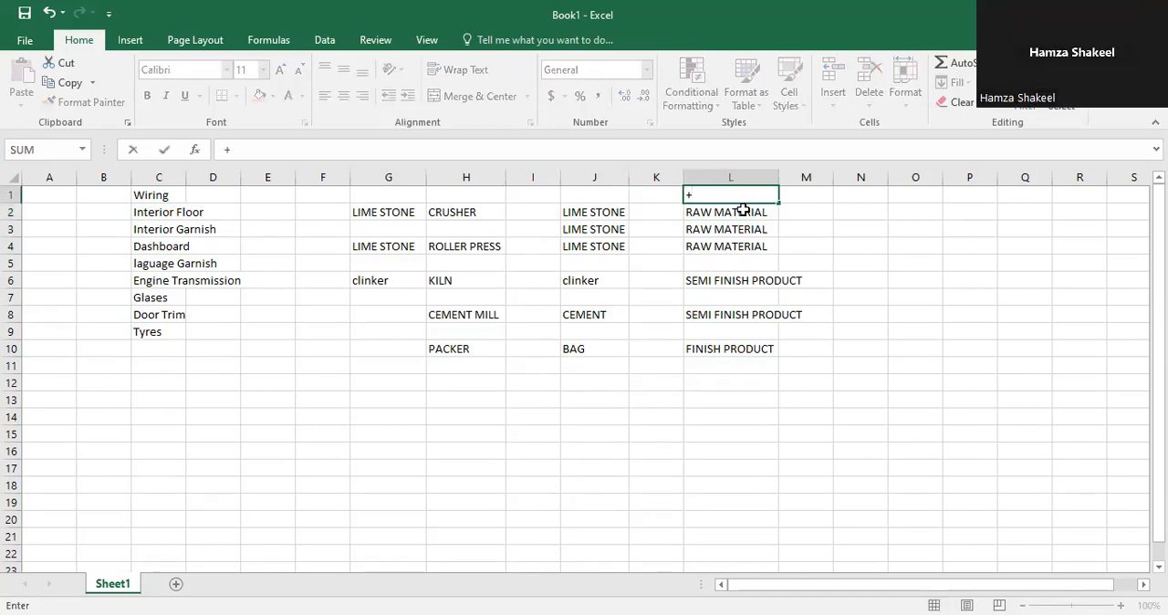
key("Escape")
key("ctrl+plus")
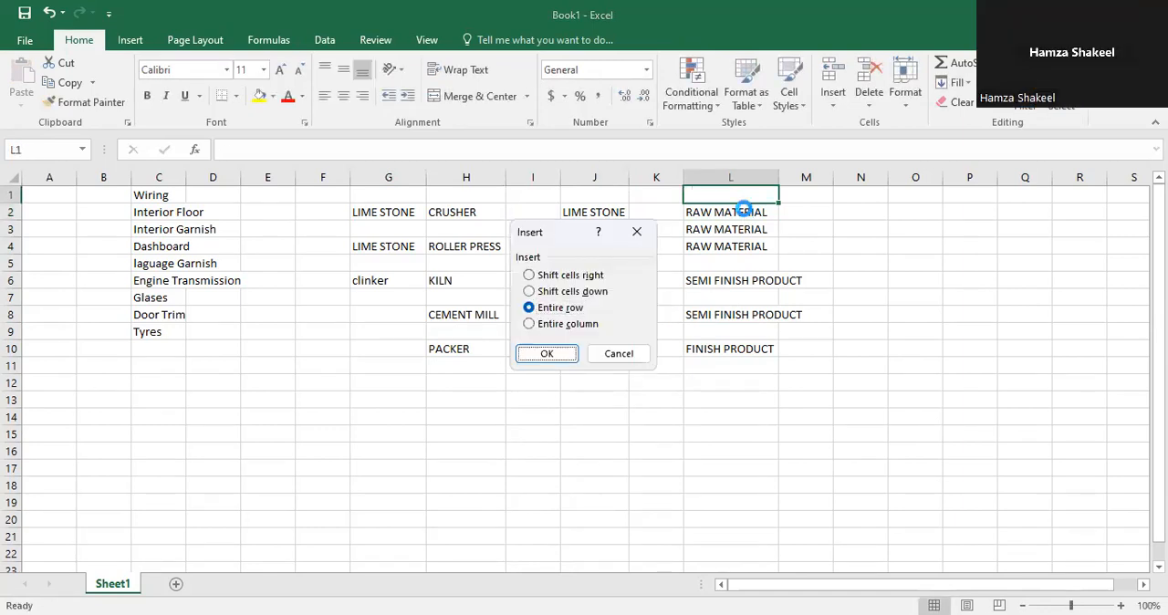
key("Return")
left_click(743, 210)
key("F4")
key("F4")
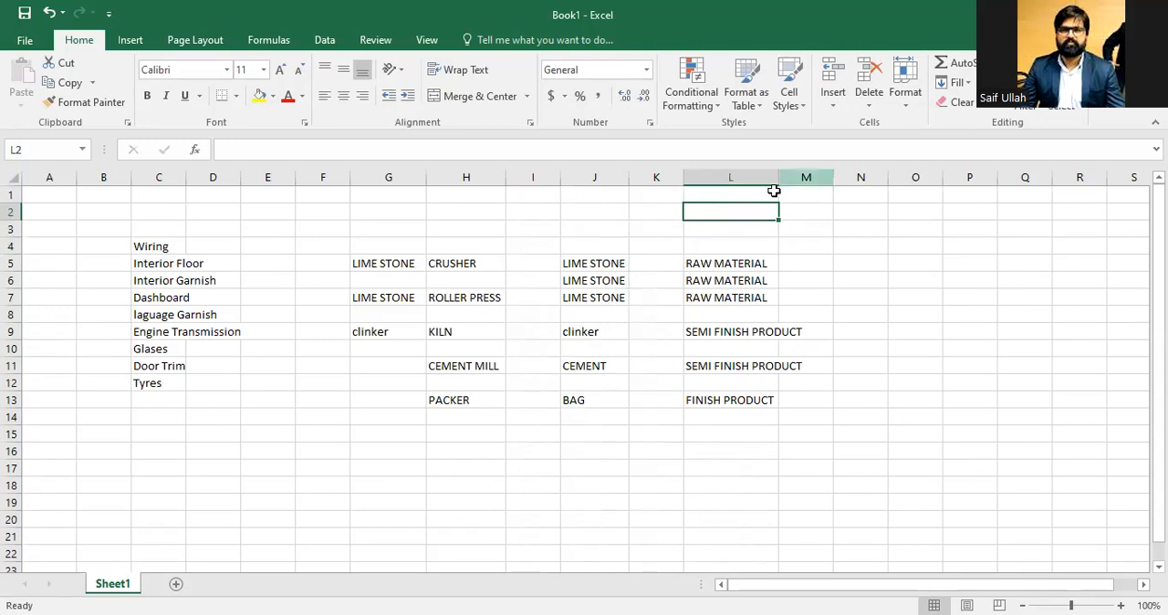
Step: Widen column L to fit SEMI FINISH PRODUCT
double_click(778, 178)
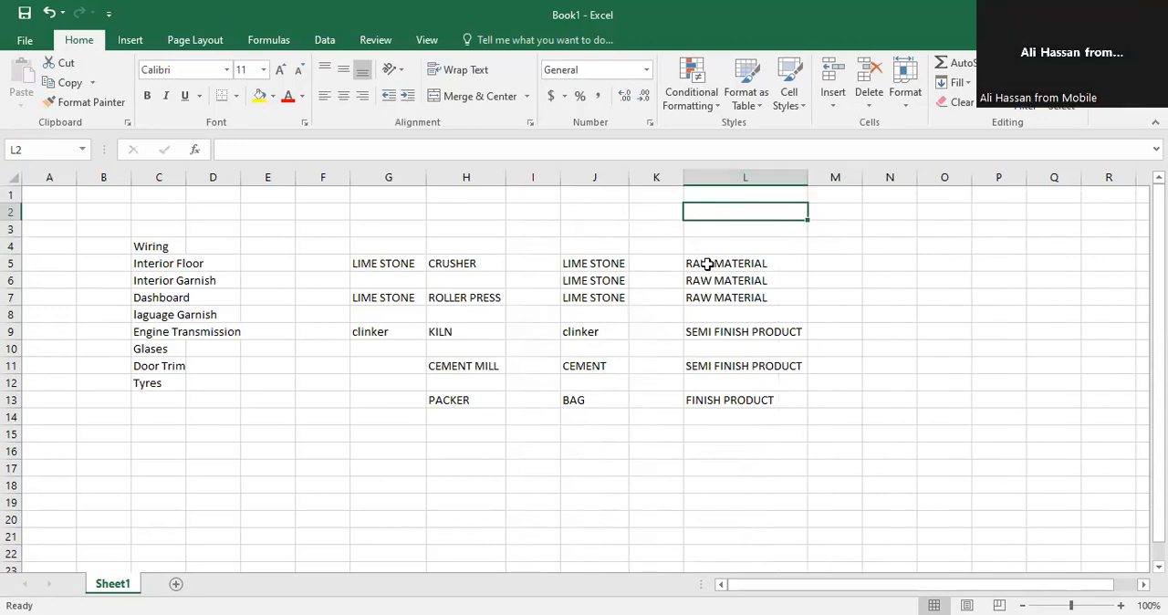
left_click(707, 264)
key("Left")
key("Left")
key("Right")
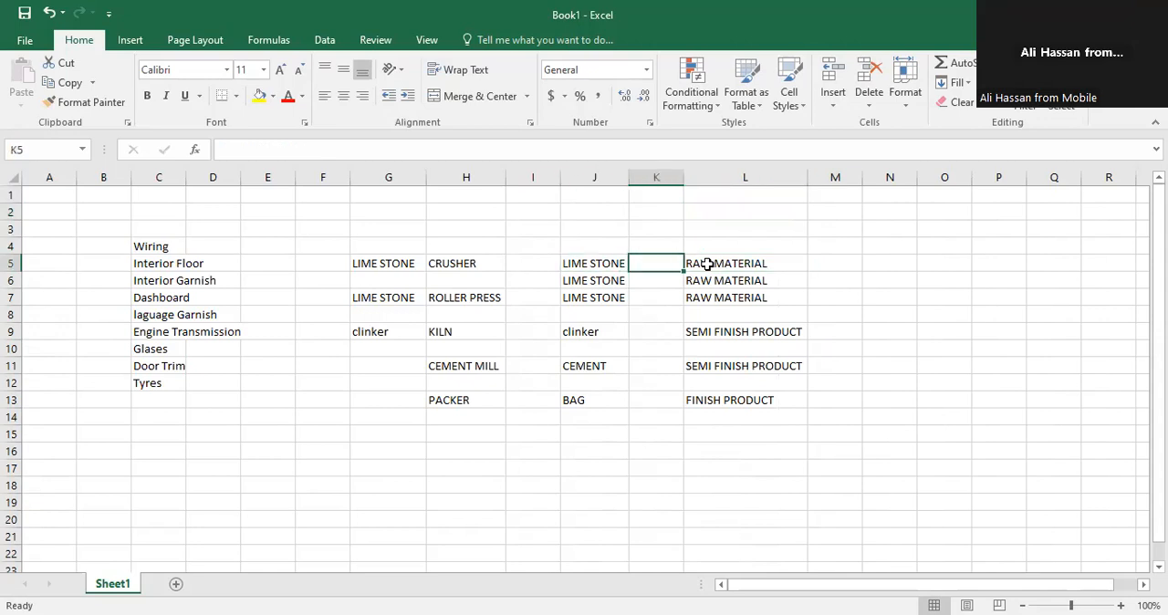
key("Right")
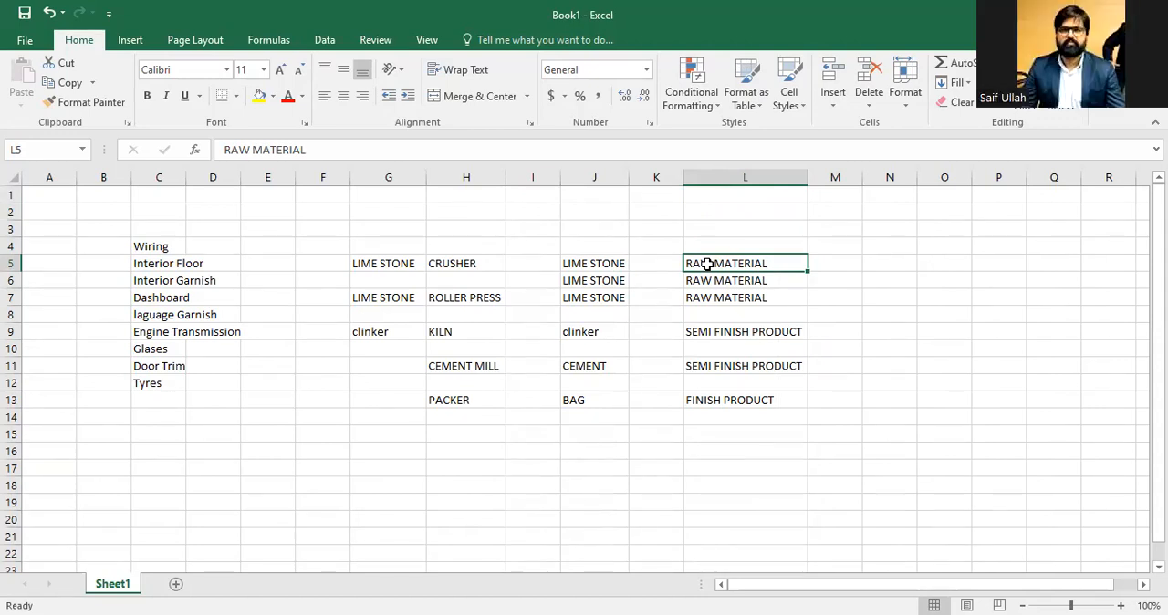
key("Up")
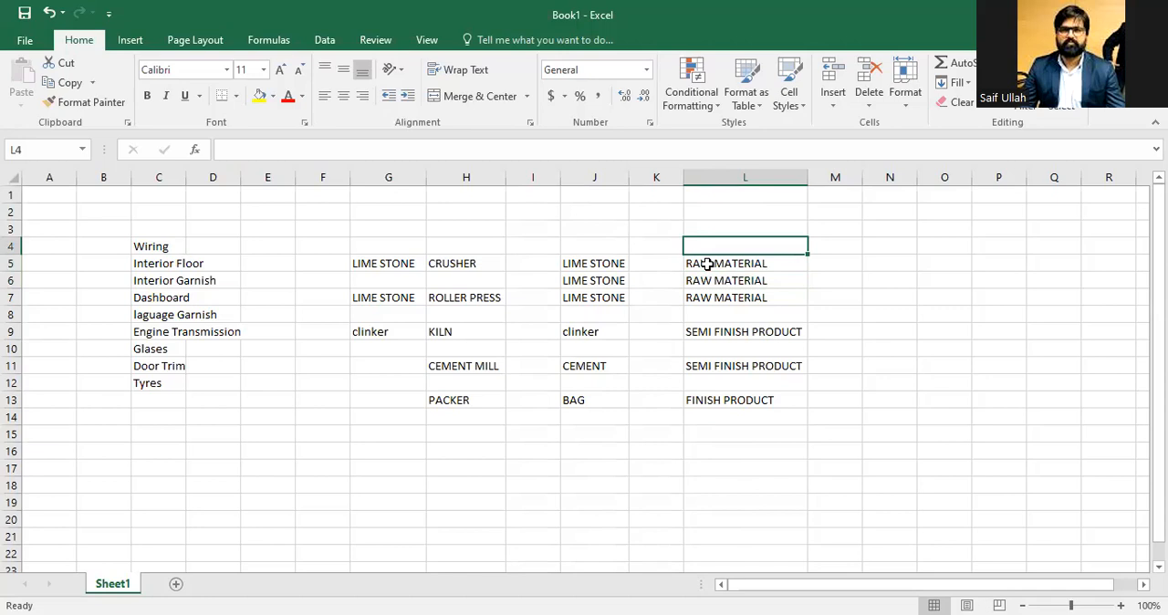
key("Left")
key("Left")
key("Left")
key("Left")
key("Left")
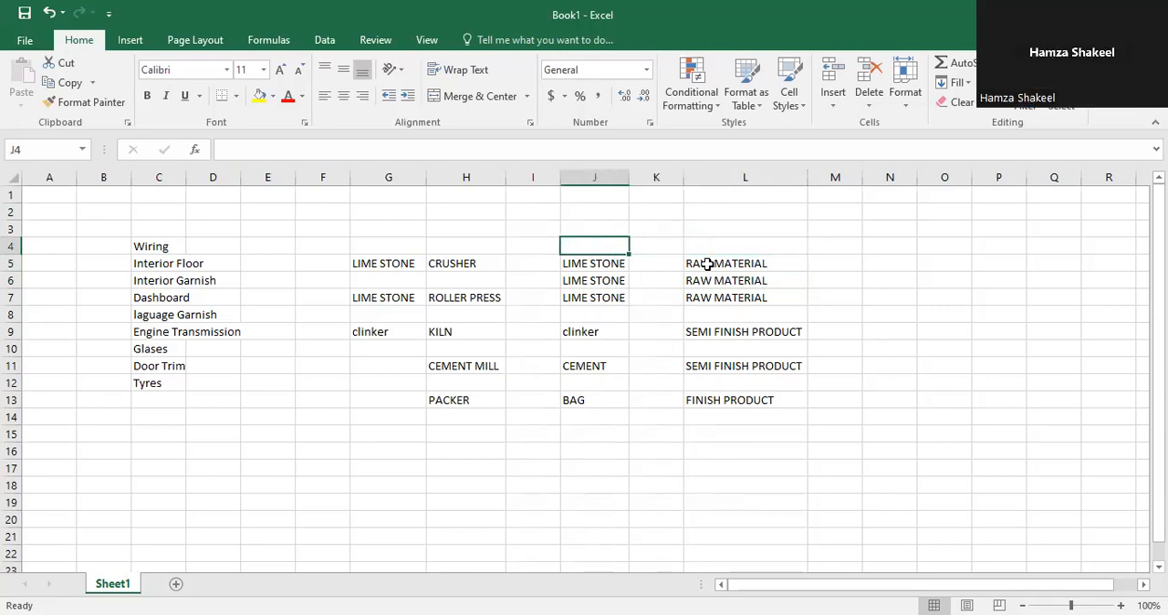
key("Up")
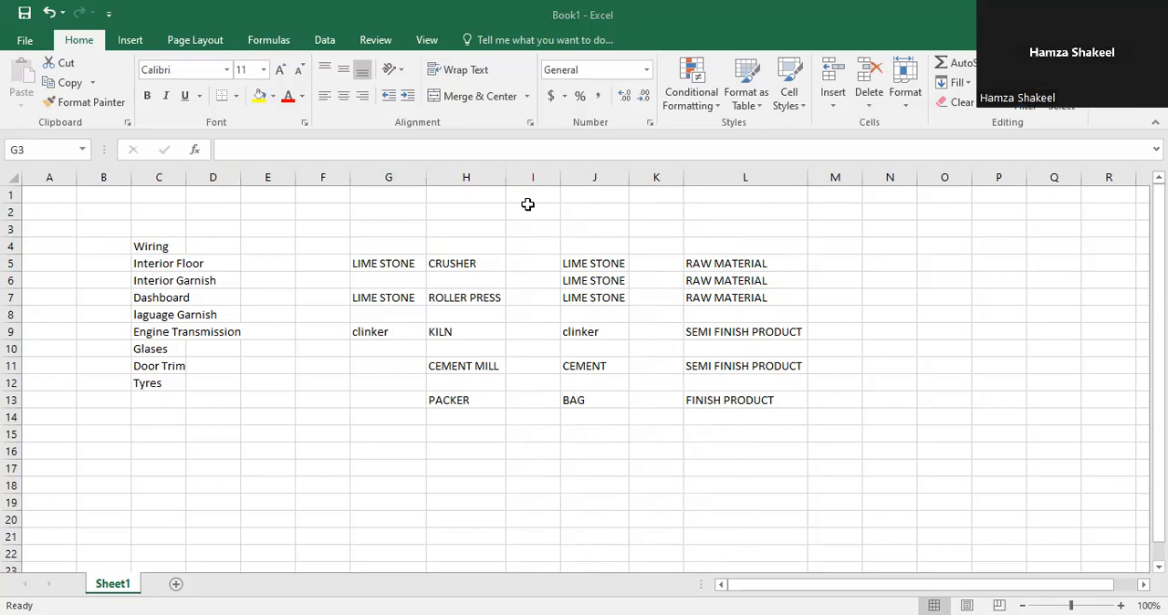
Step: Paste slate into cell G3 and laterite into cell G2
left_click(376, 228)
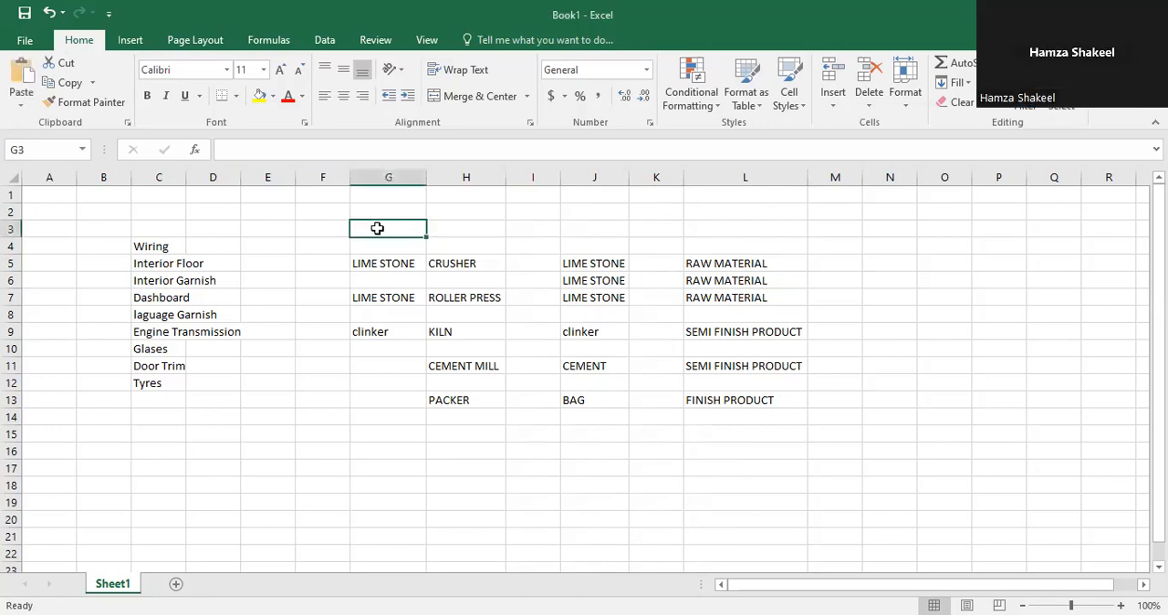
key("ctrl+v")
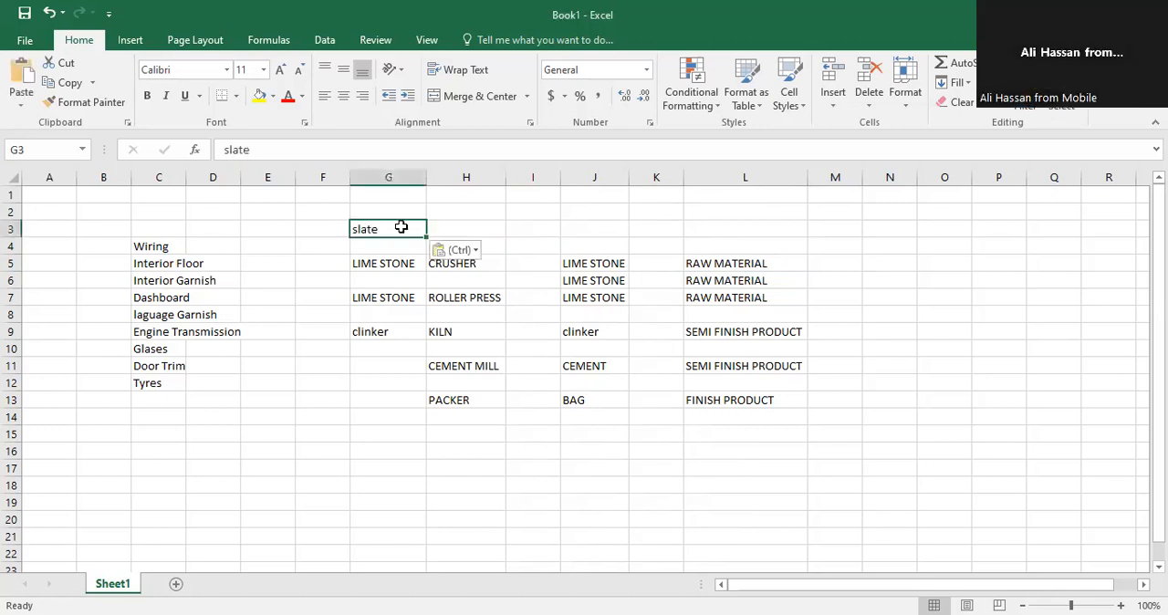
key("alt+Tab")
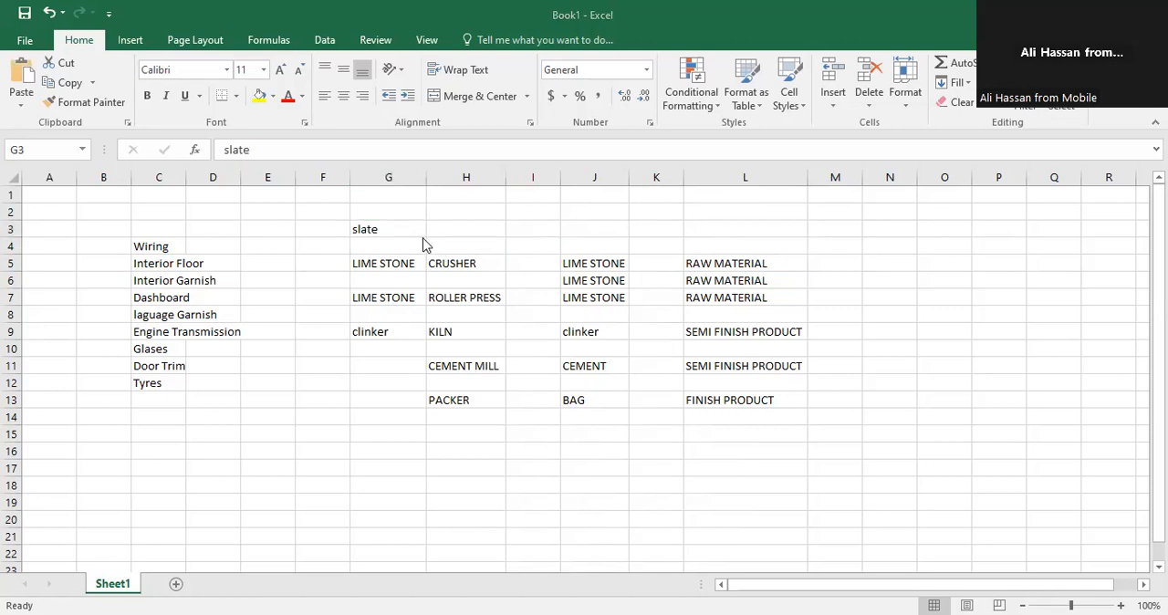
left_click(370, 210)
key("ctrl+v")
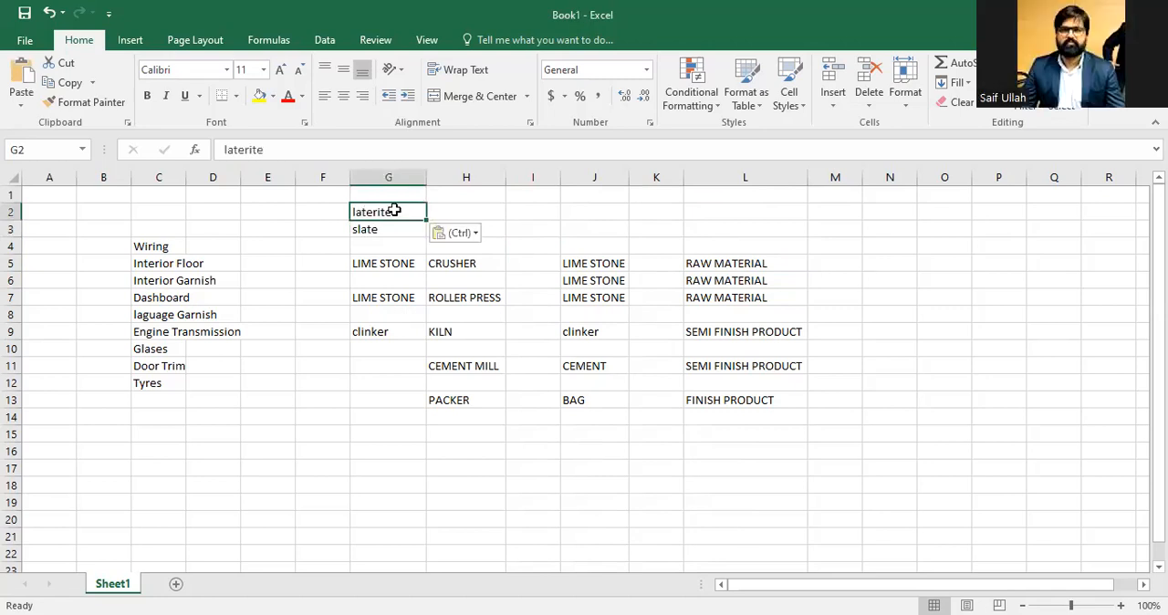
key("Right")
key("Left")
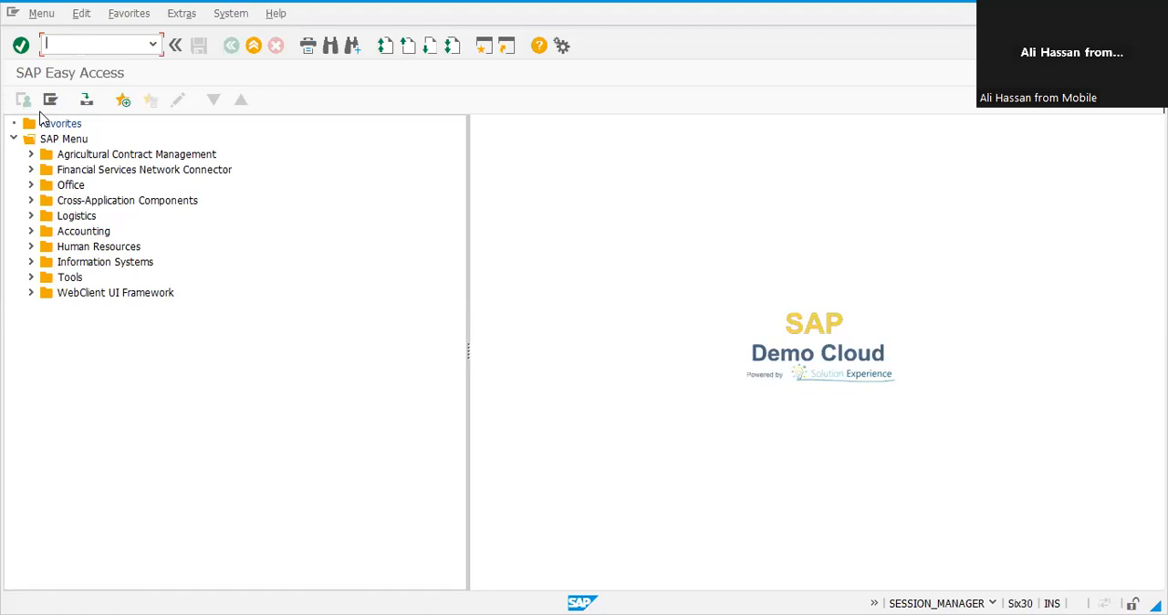
Step: Start creating a ZROE raw material with transaction MM01, keeping the default selected views
type("MIGO")
key("Return")
key("Tab")
key("Tab")
key("Tab")
key("shift+Tab")
key("shift+Tab")
key("shift+Tab")
type("ZROE")
key("Return")
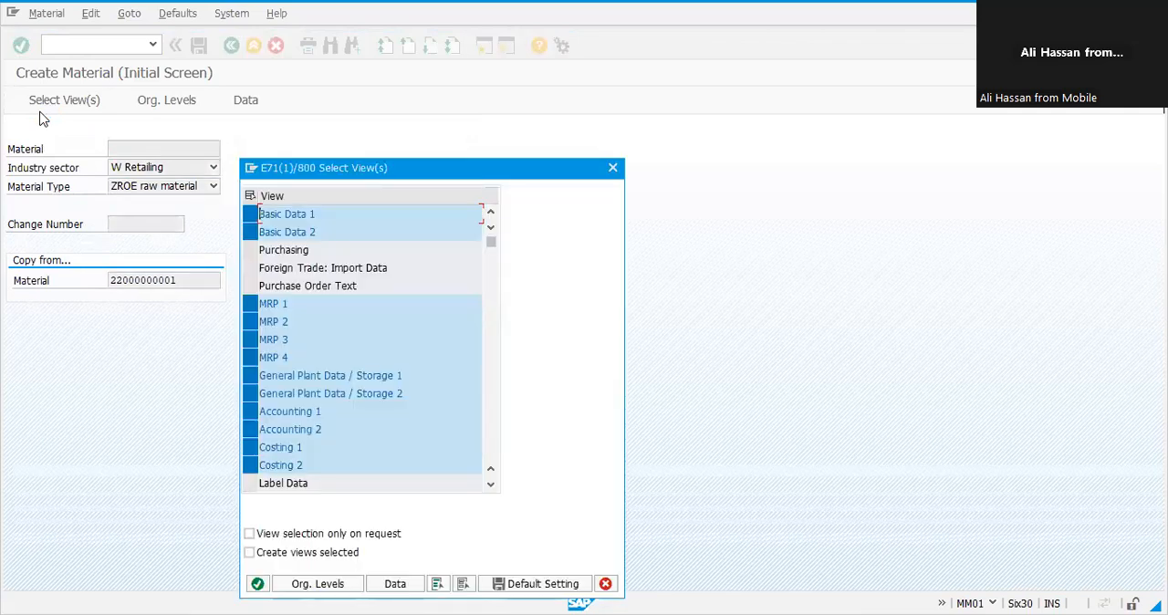
key("Return")
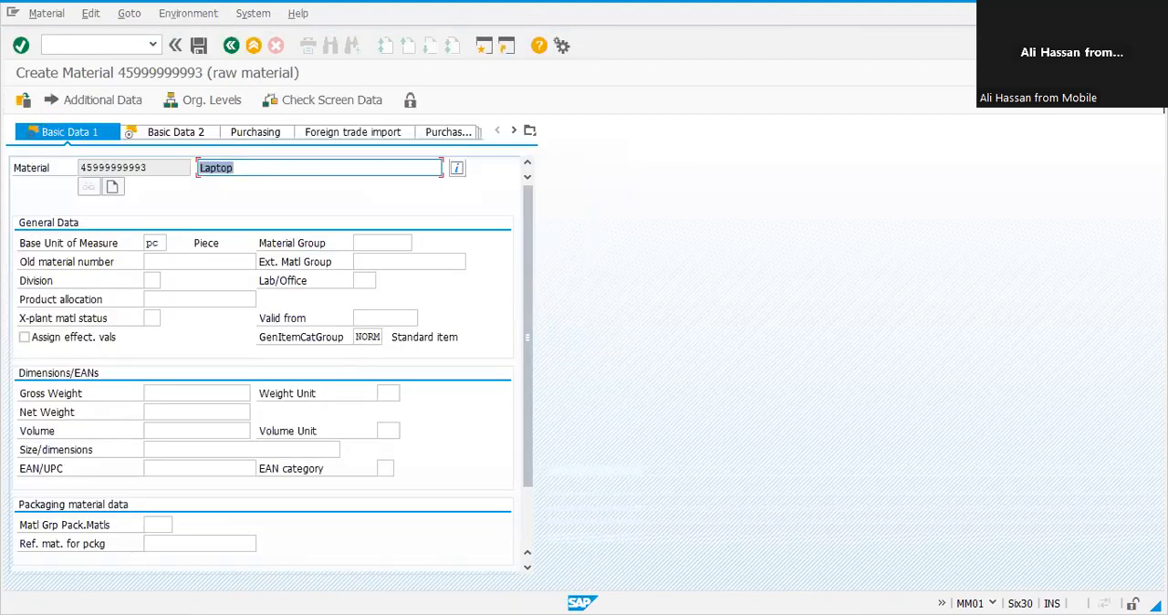
Step: Paste laterite as the material description and continue to the plant views
key("alt+Tab")
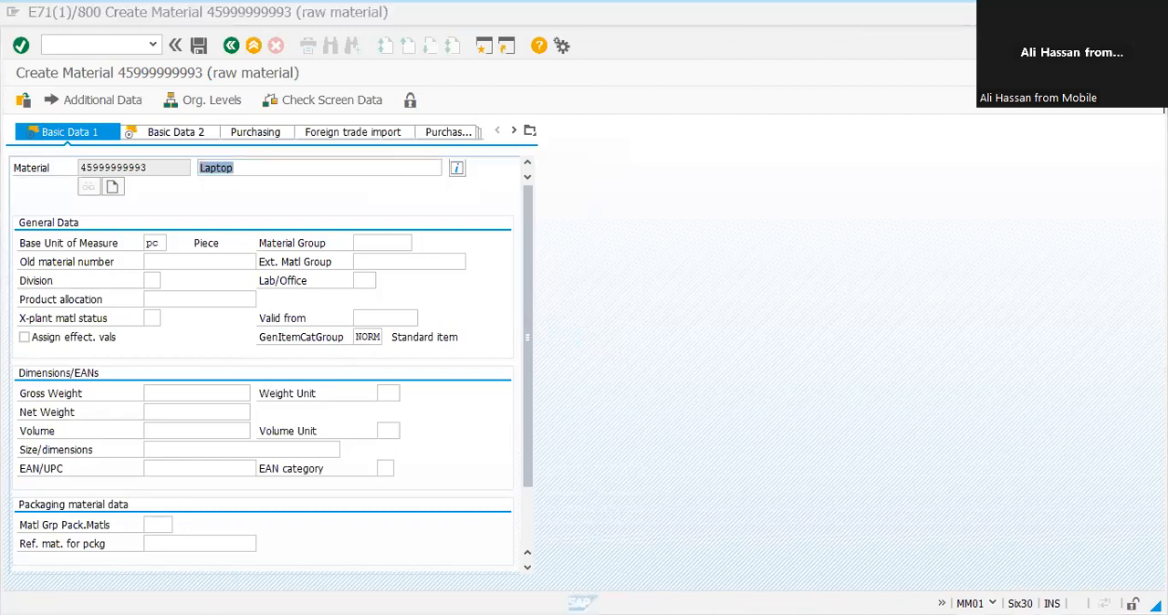
key("alt+Tab")
type("laterite")
key("Return")
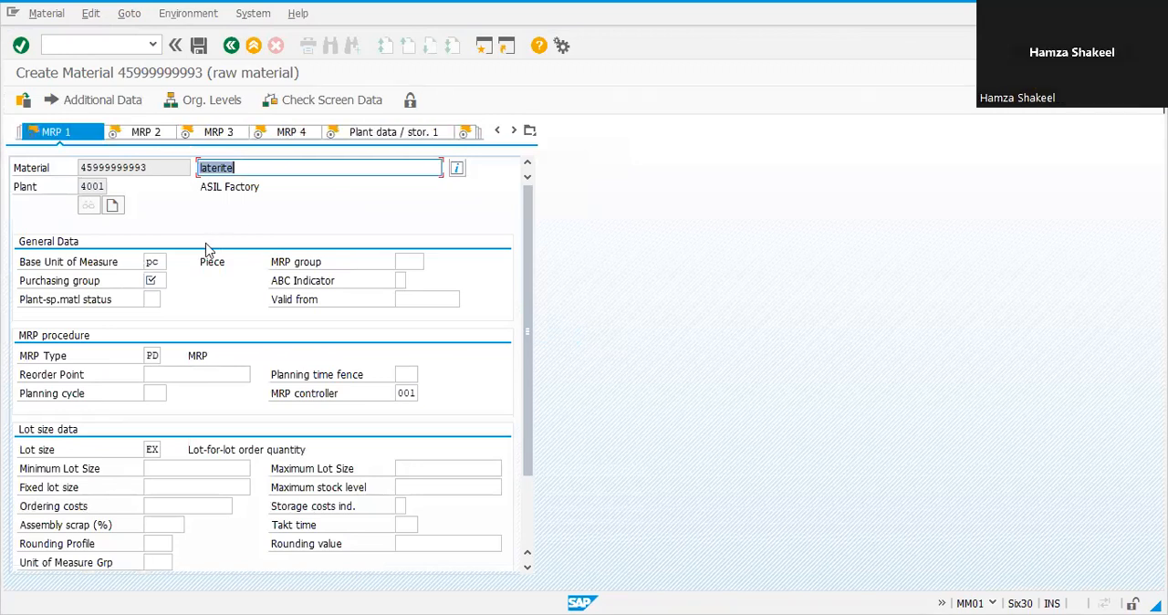
Step: Set the laterite material's purchasing group to 002 using the search help
key("alt+Tab")
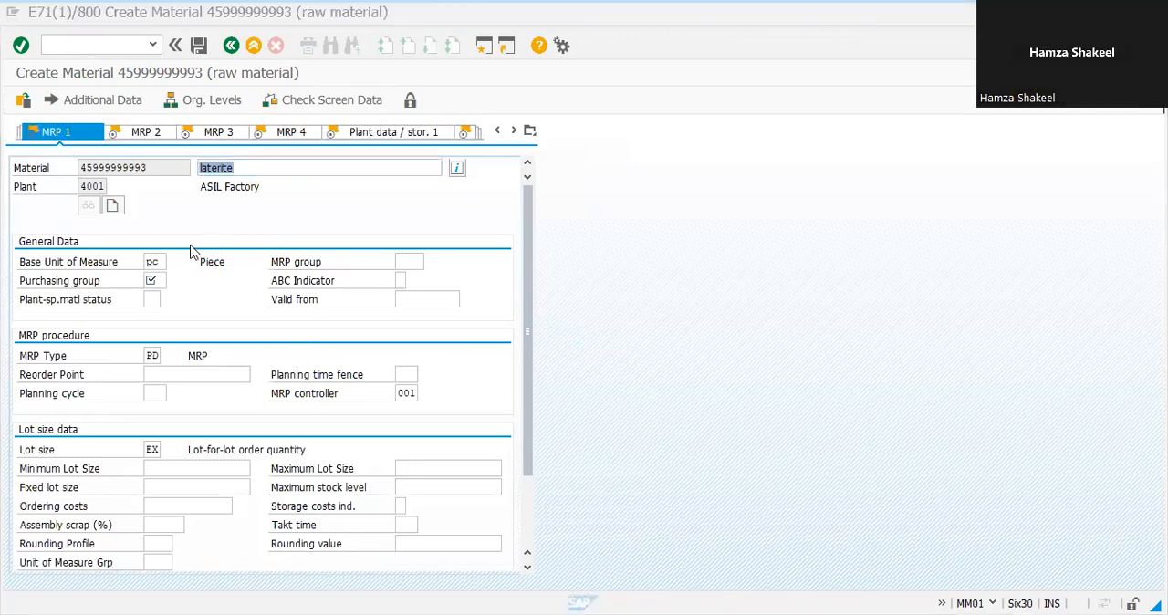
left_click(191, 246)
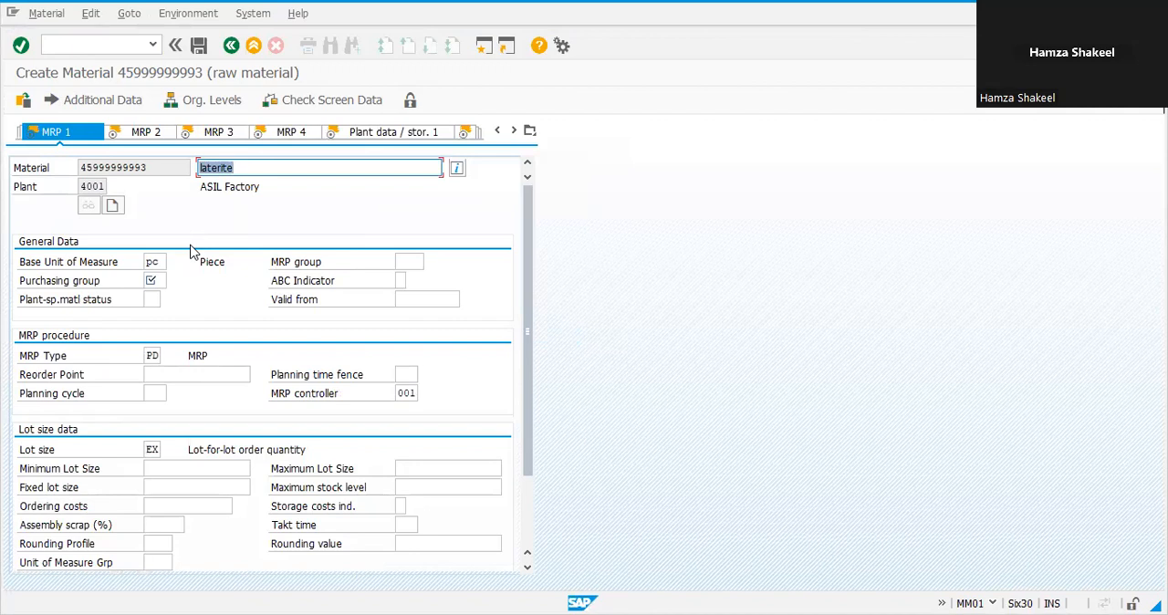
key("Return")
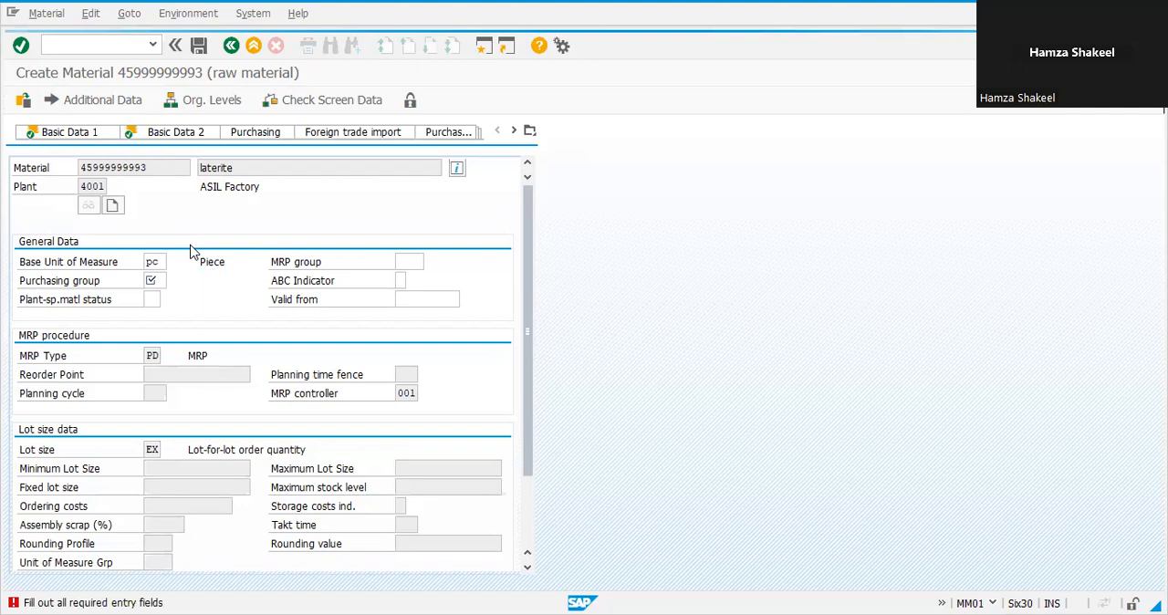
key("F4")
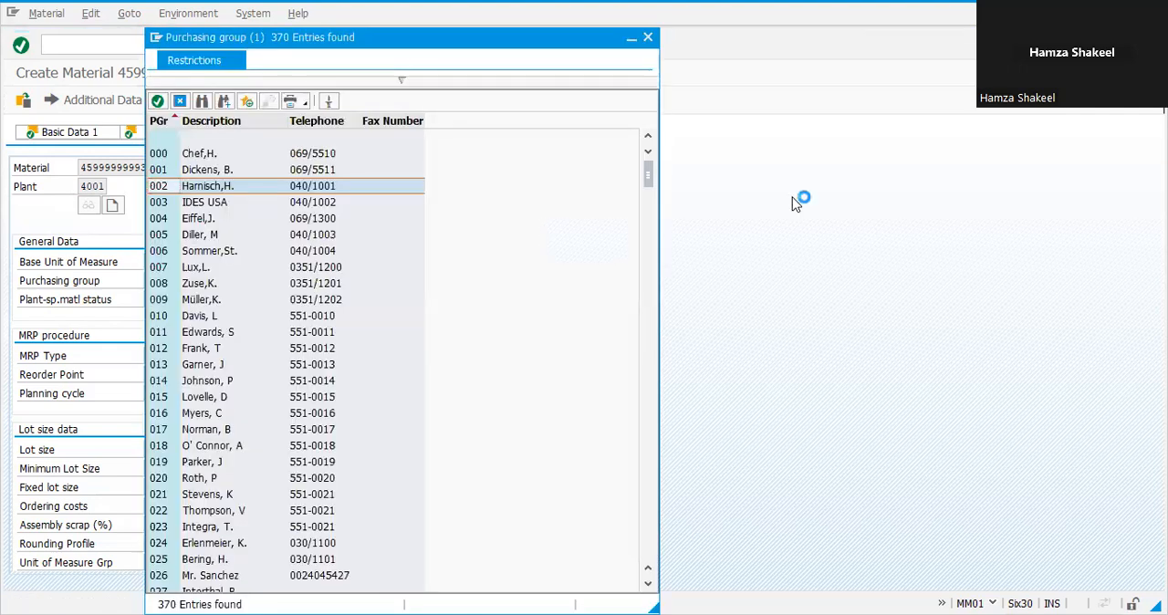
key("Return")
key("Return")
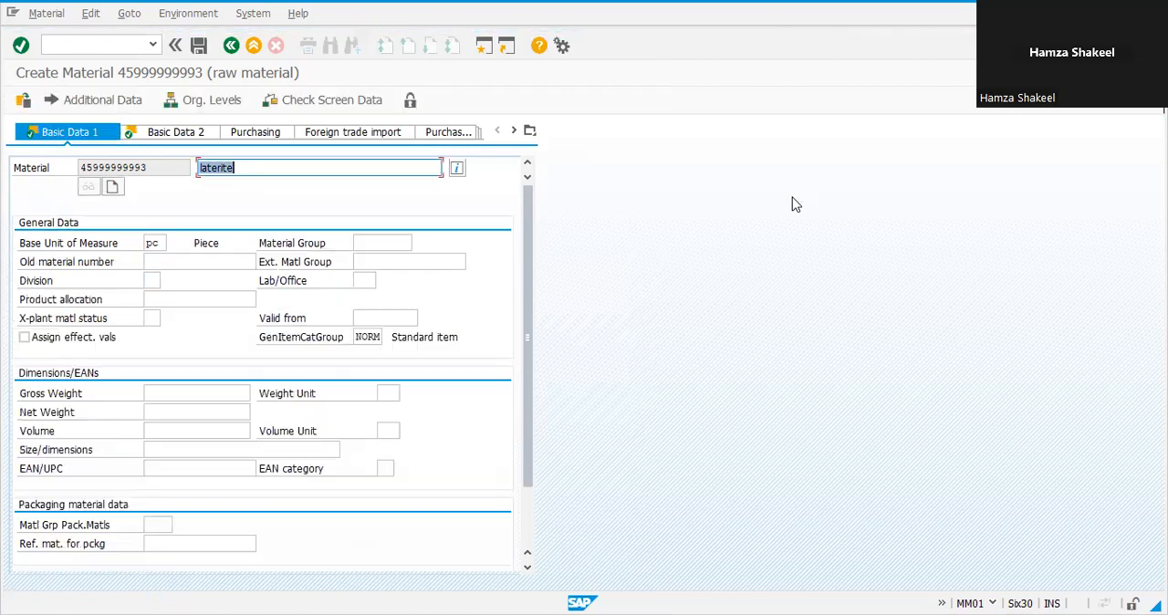
Step: Change the base unit of measure to TON and continue to the MRP 1 view
left_click(159, 243)
key("BackSpace")
key("BackSpace")
type("TON")
key("Return")
Step: Advance through the MRP and plant data views to Accounting 1
key("Return")
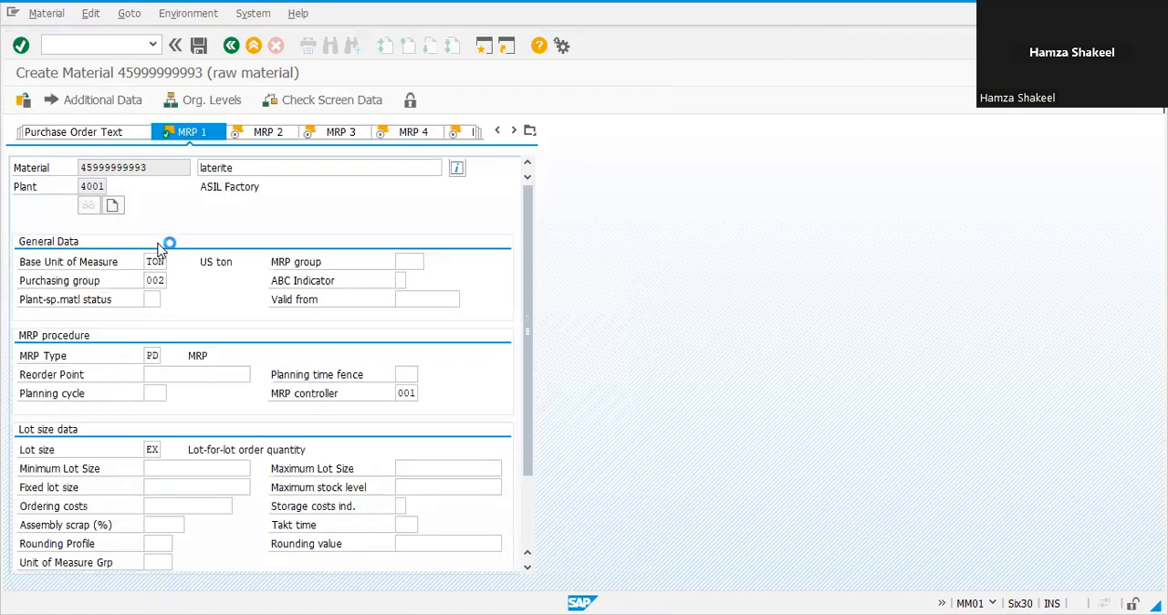
key("Return")
key("Return")
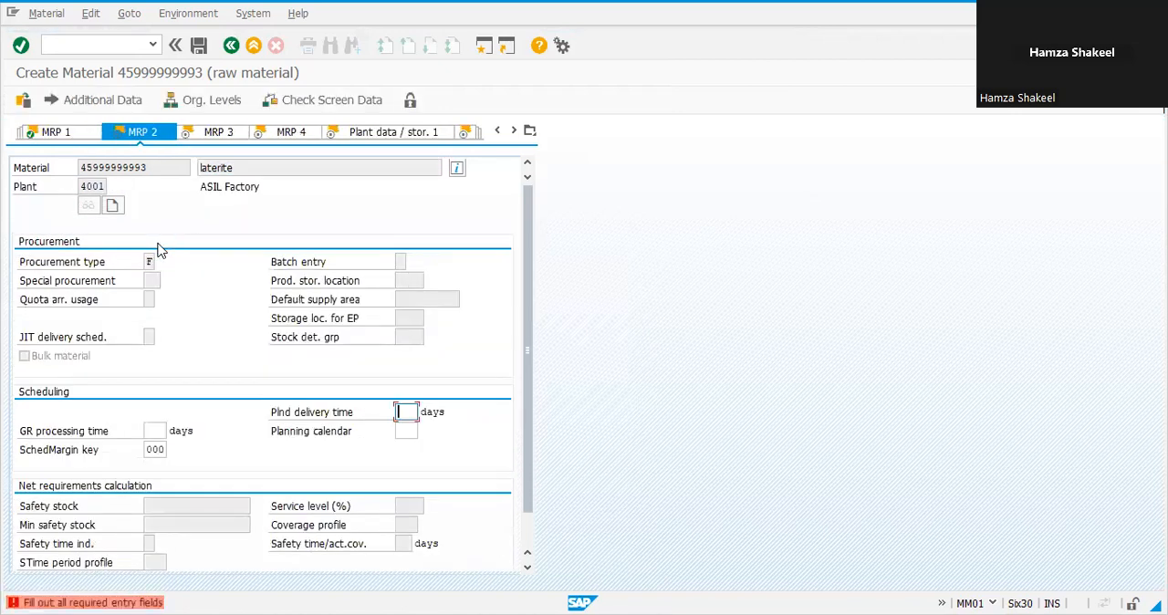
key("F4")
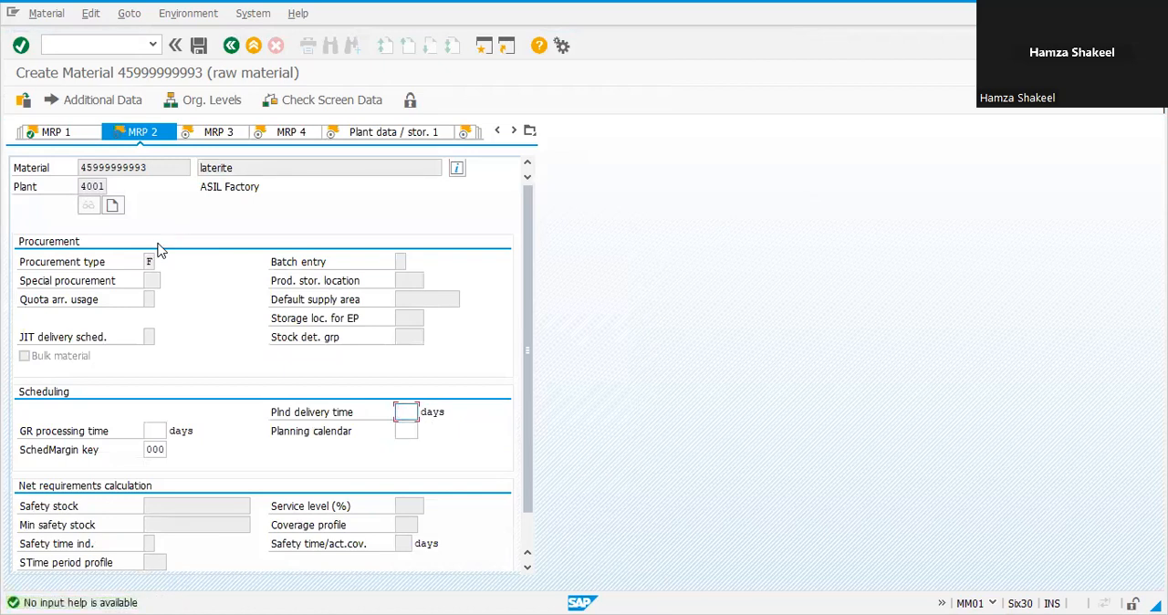
key("Return")
key("Return")
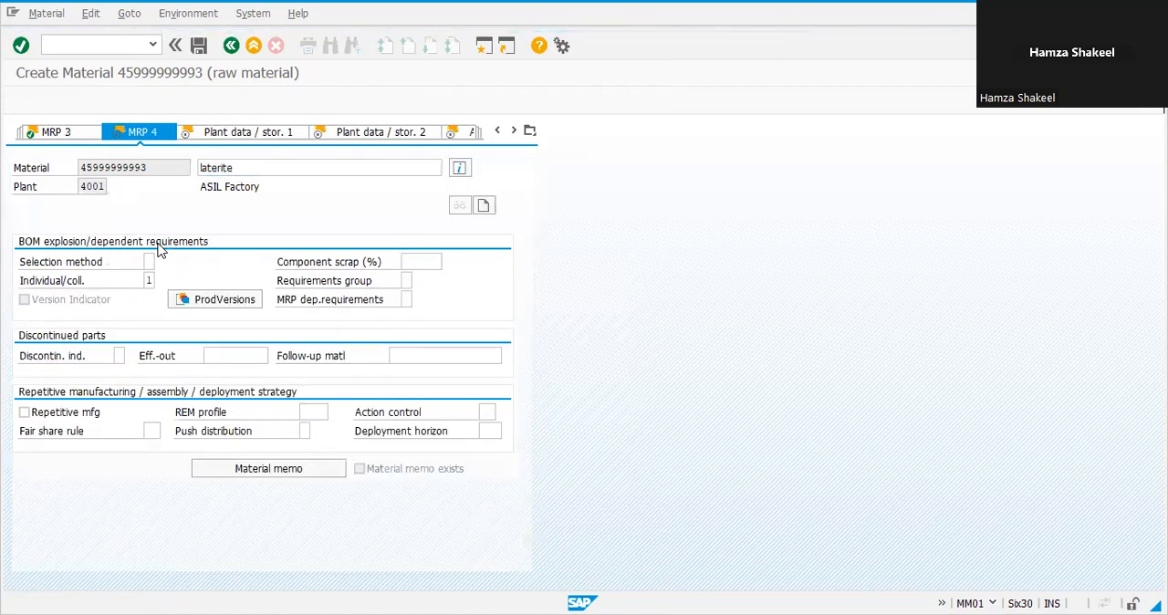
key("Return")
key("Return")
key("Return")
key("Return")
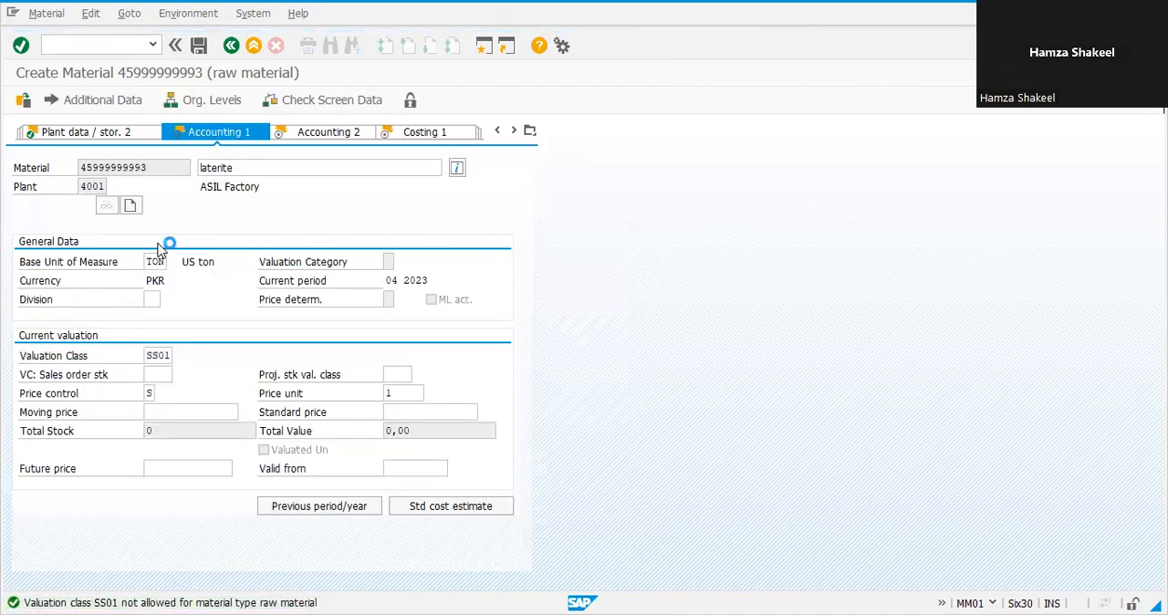
Step: Set the valuation class to SS03 (RAW MATERIAL) from the search help
key("F4")
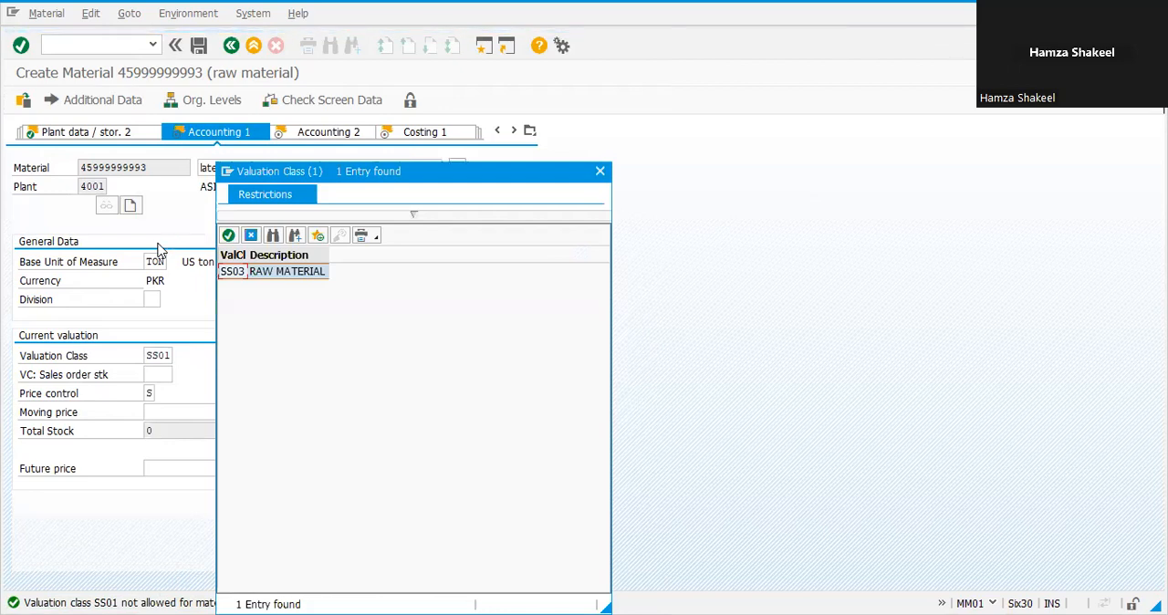
key("Return")
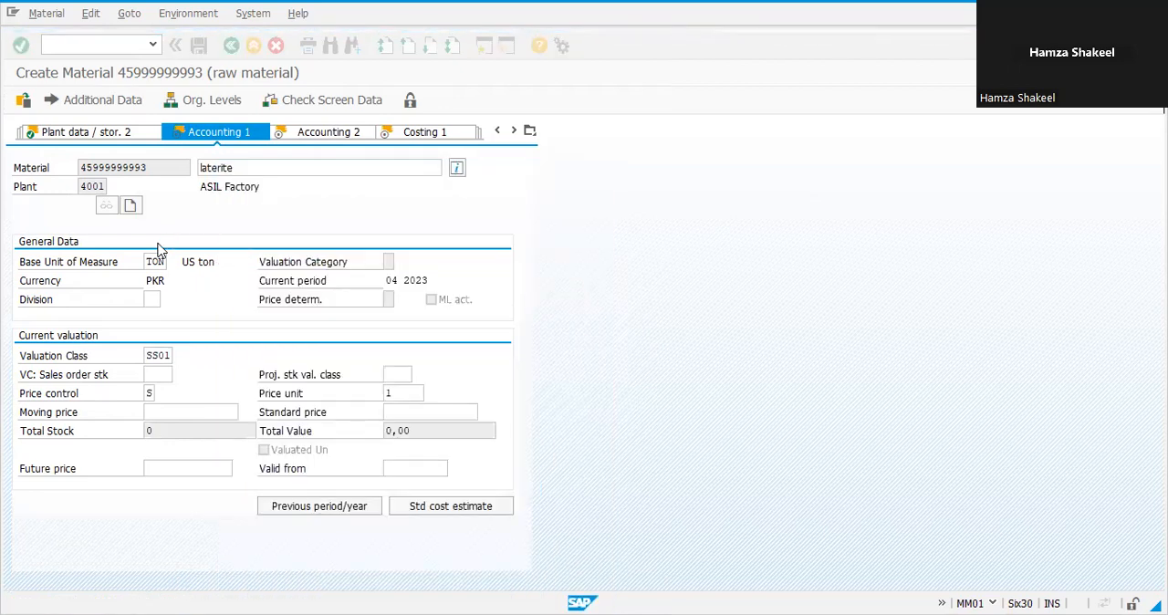
key("Return")
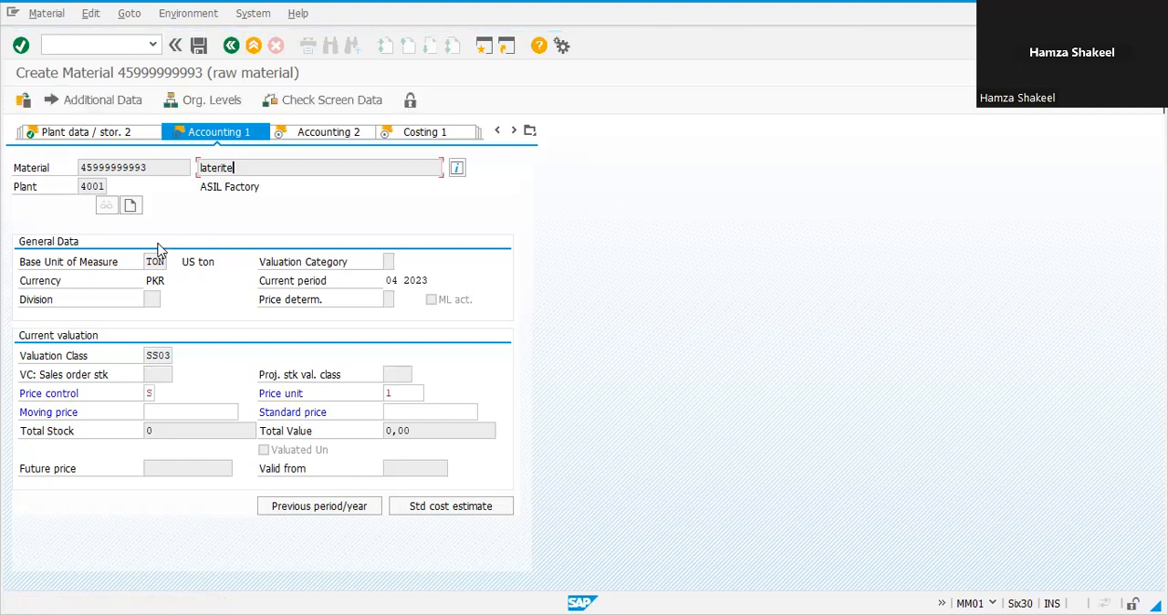
Step: Advance through the costing views, set price control to V (moving average price), and save the laterite material
key("Return")
key("Return")
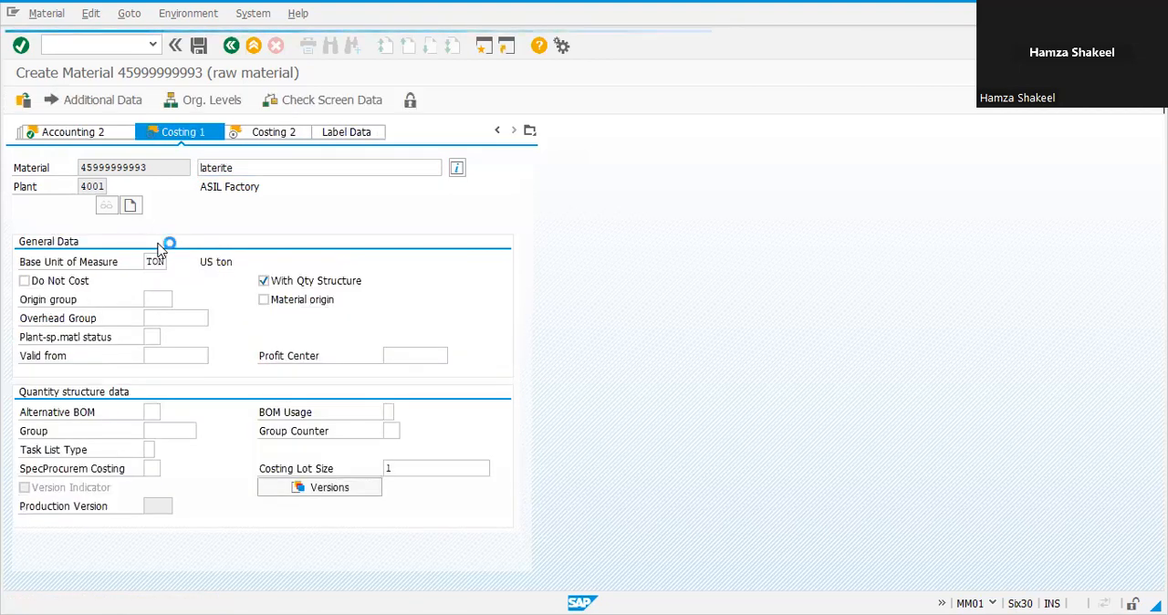
key("Return")
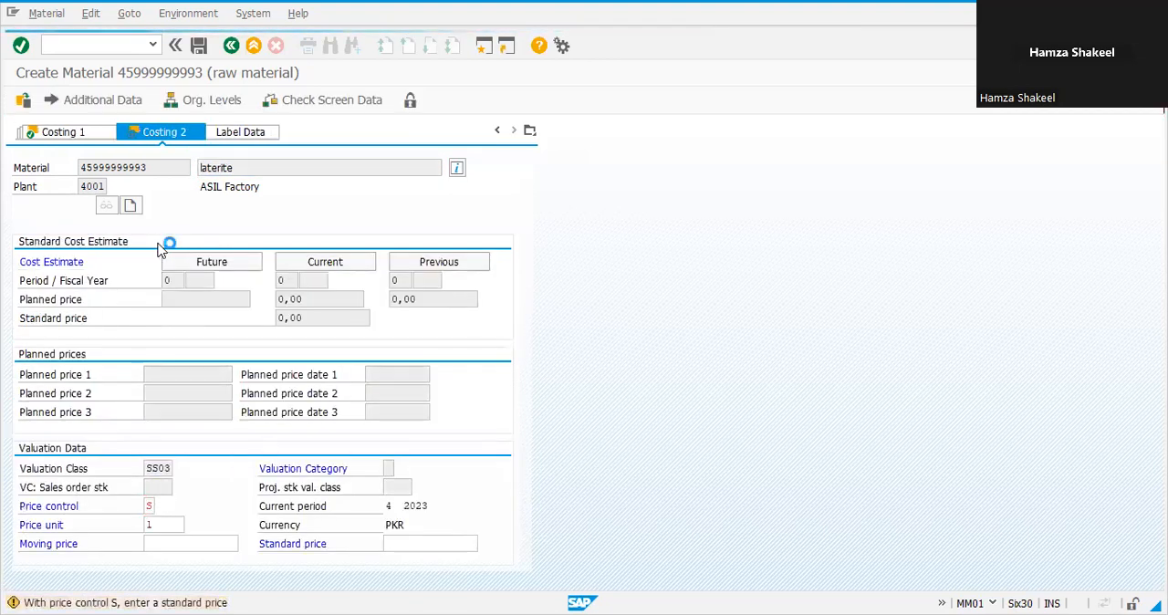
key("Return")
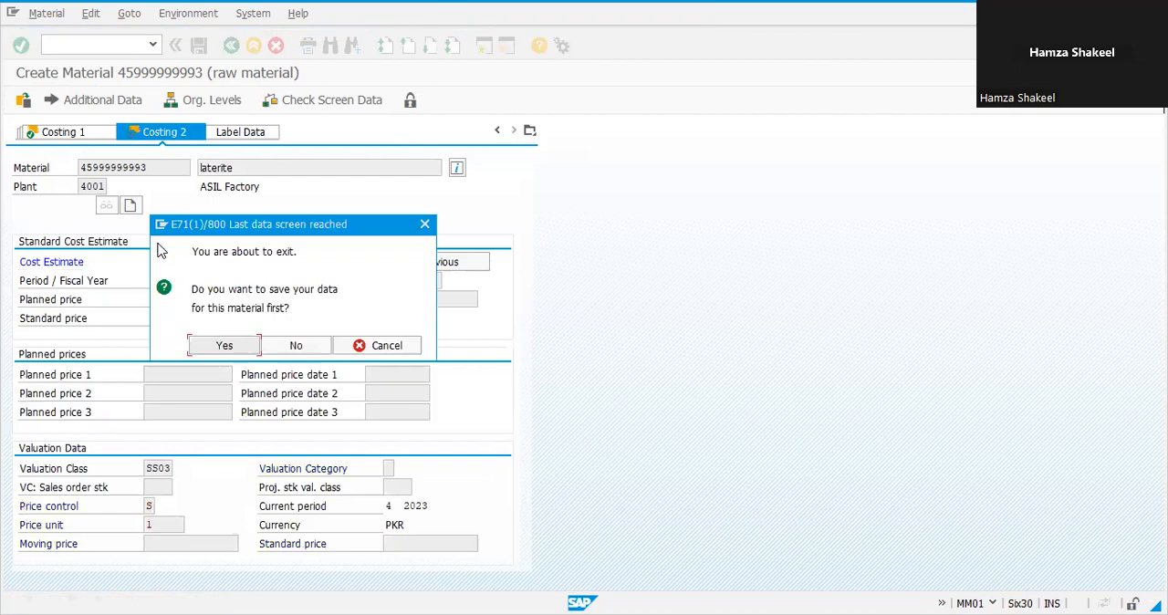
left_click(402, 343)
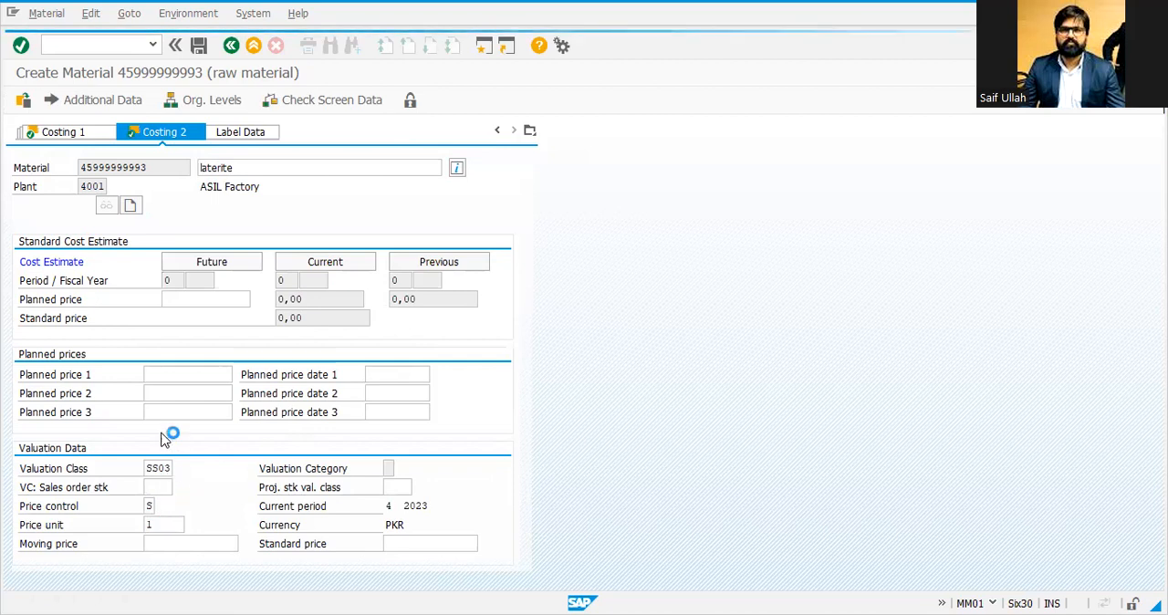
key("F4")
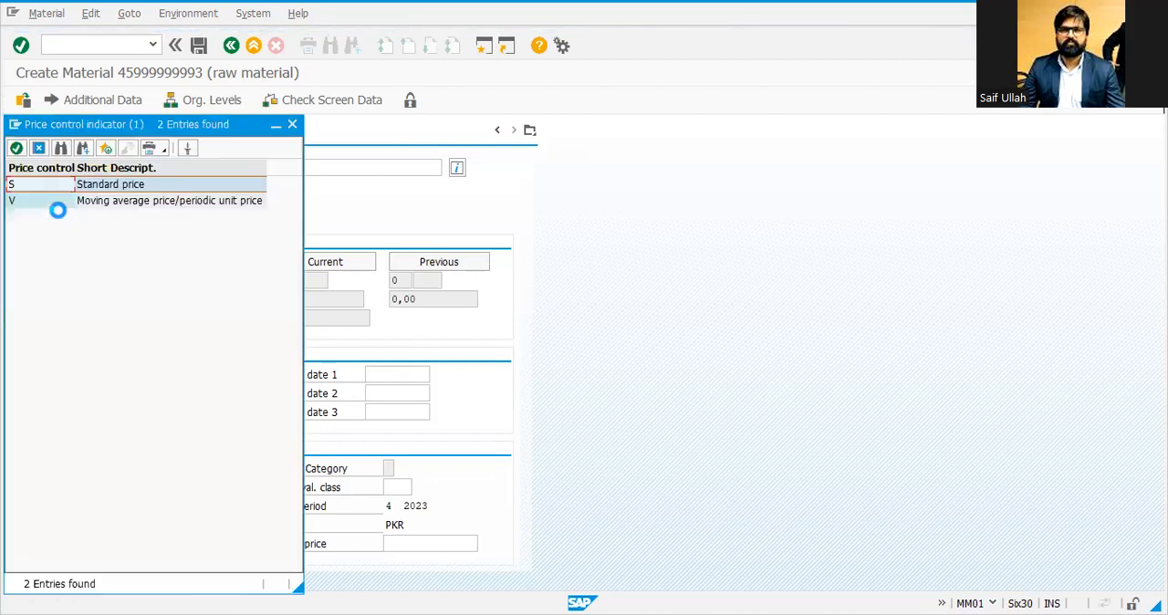
double_click(56, 208)
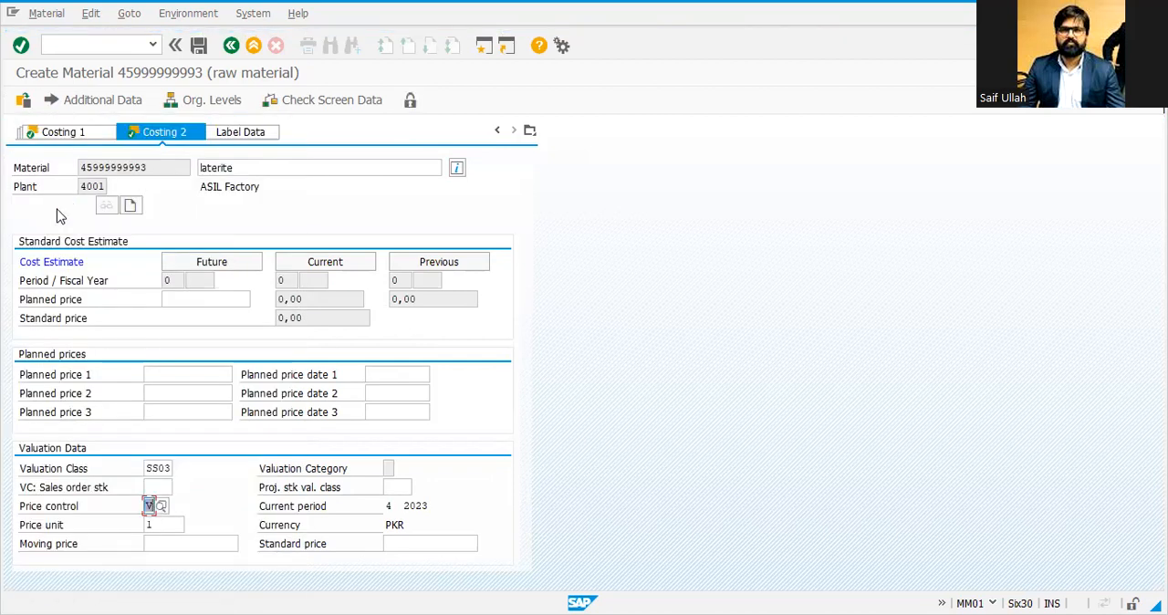
key("Return")
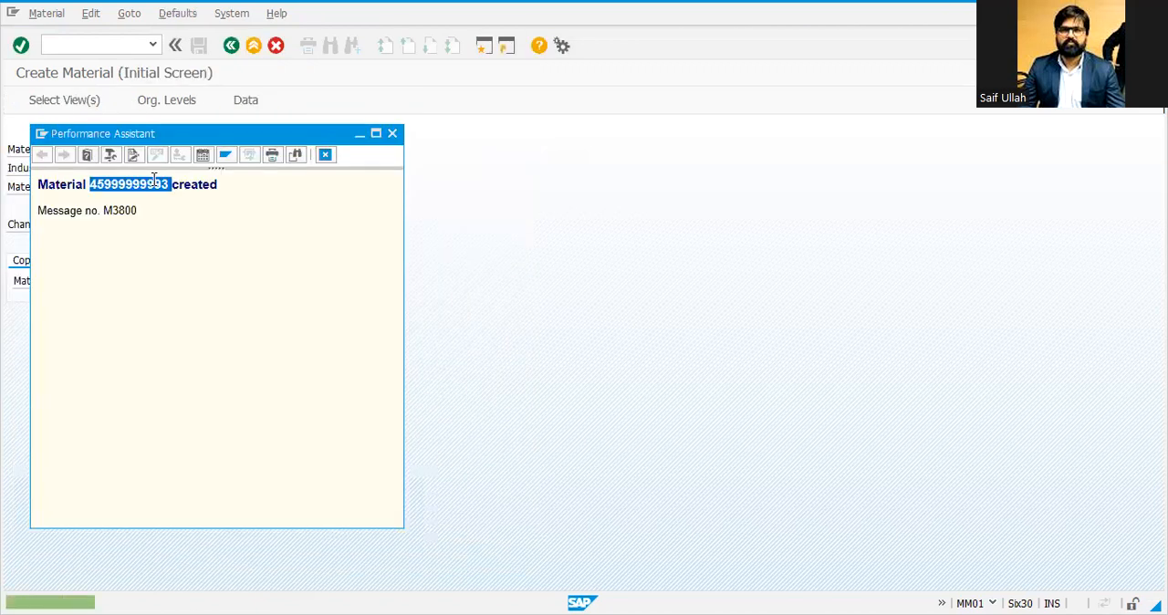
triple_click(155, 185)
double_click(155, 185)
key("ctrl+c")
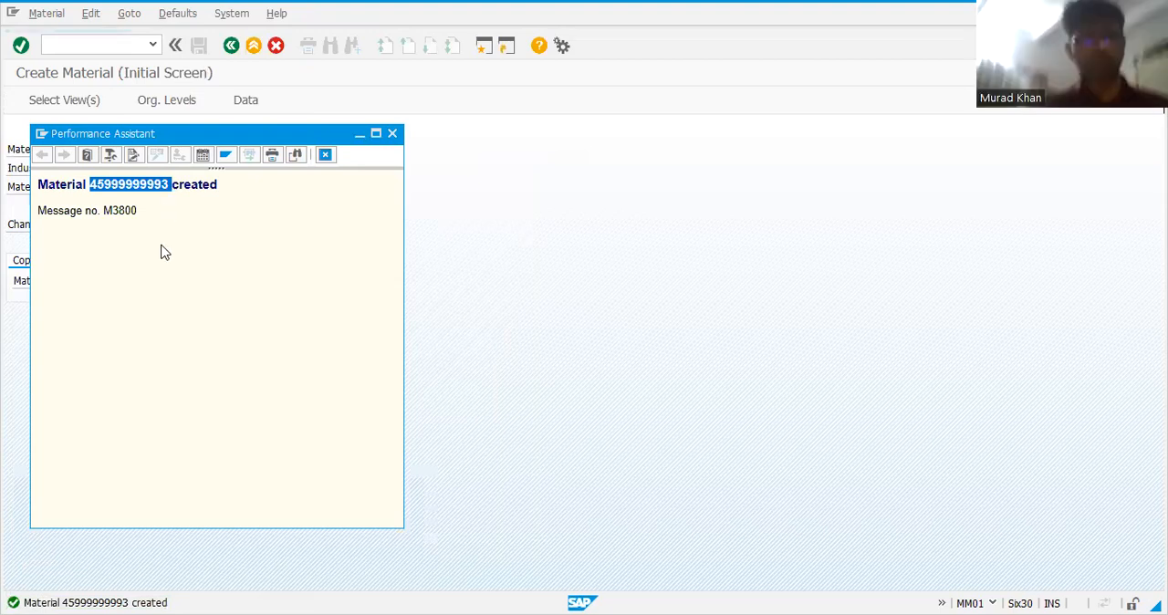
key("Escape")
left_click_drag(177, 284, 117, 311)
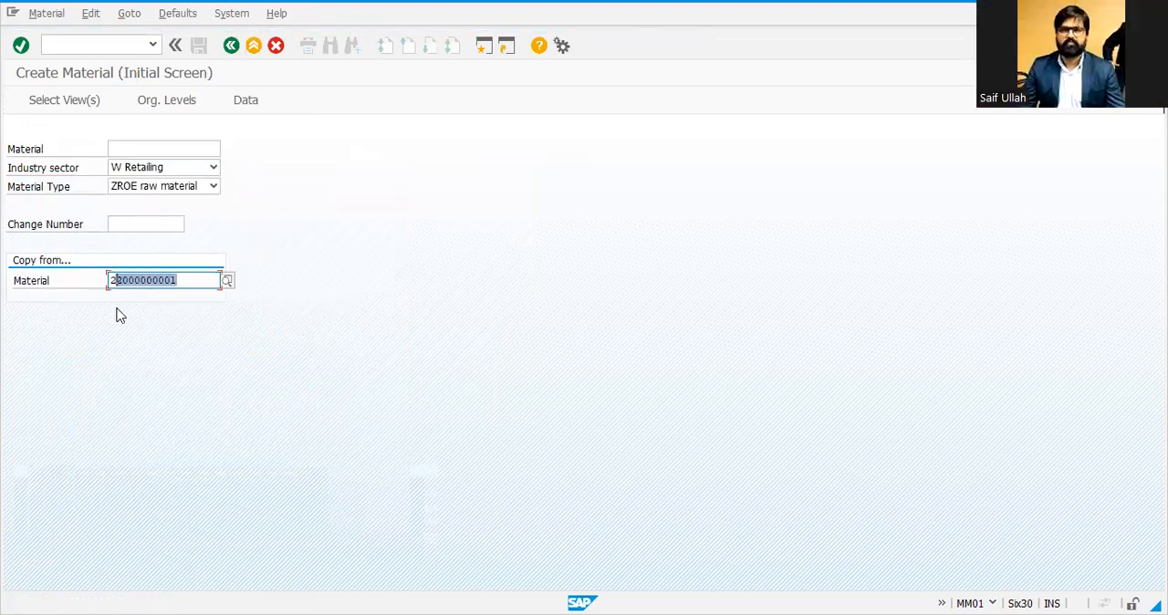
key("ctrl+v")
key("Return")
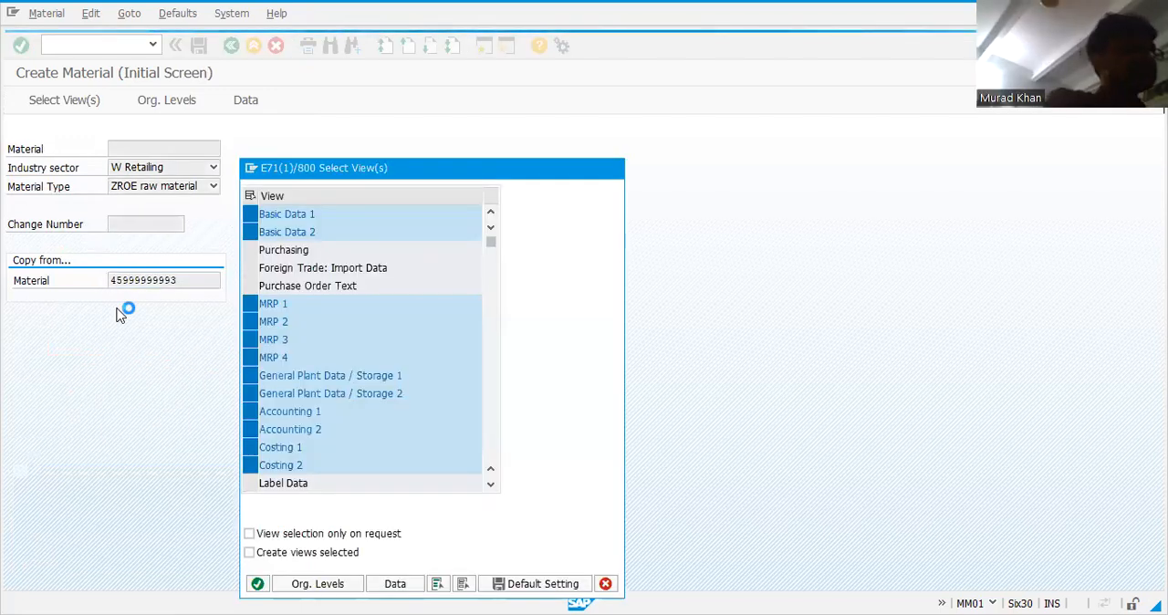
key("Return")
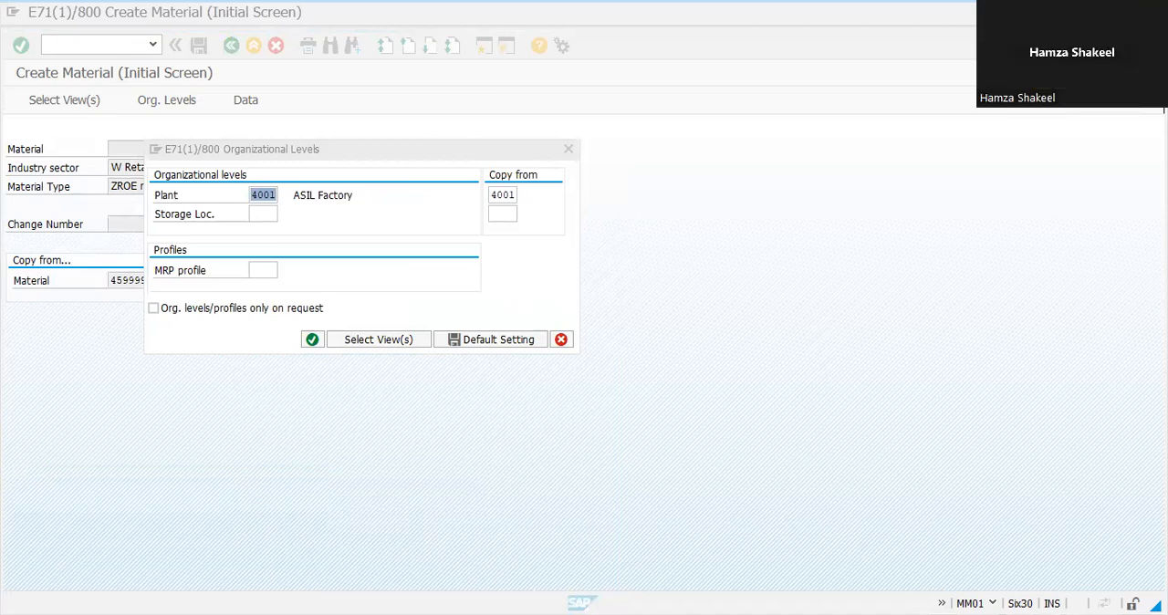
left_click(331, 339)
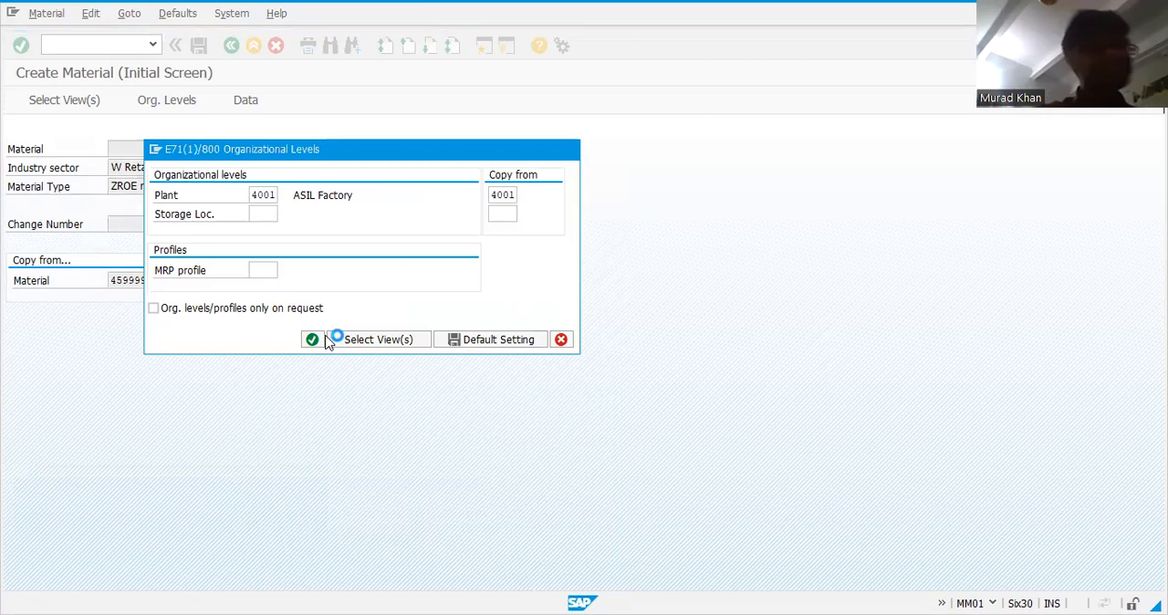
key("Return")
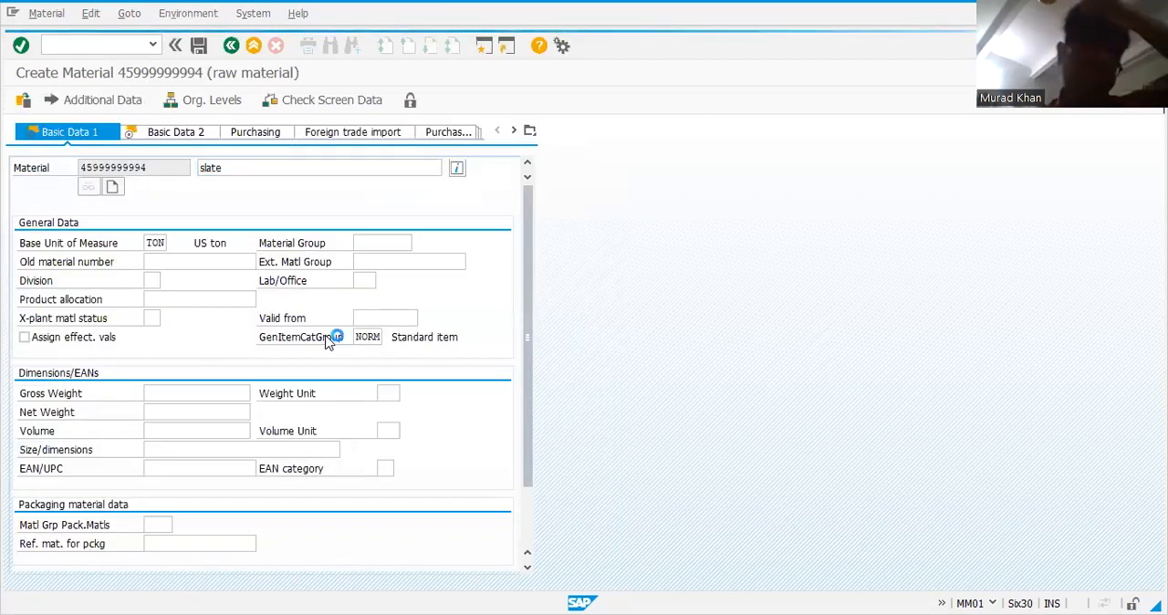
Step: Step through all views of the slate material and confirm saving it
key("Return")
key("Return")
key("Return")
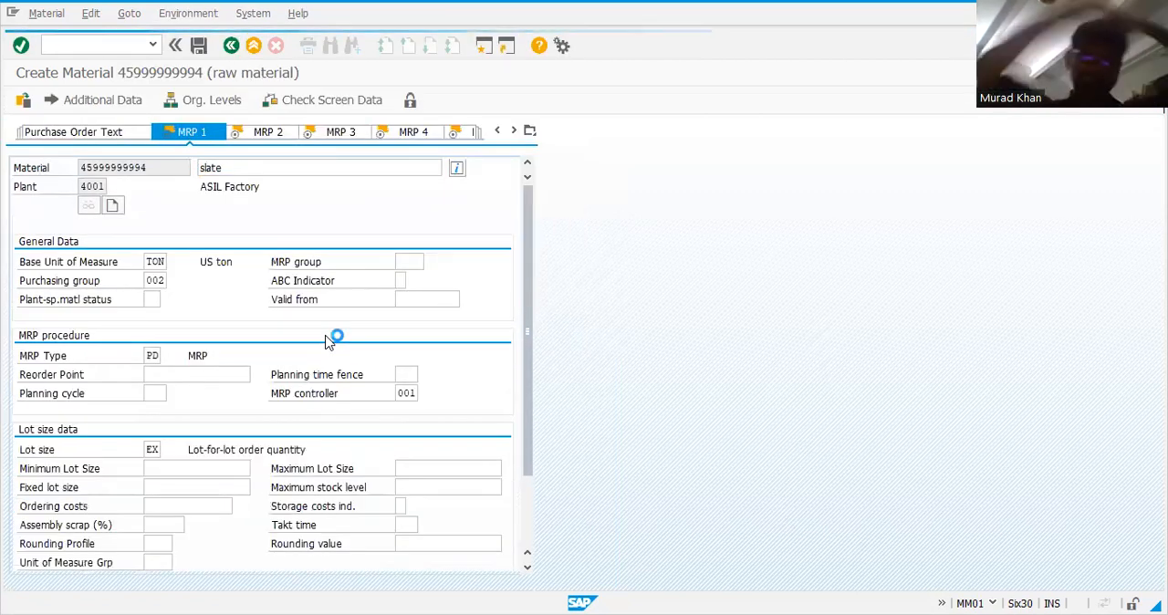
key("Return")
key("Return")
key("Return")
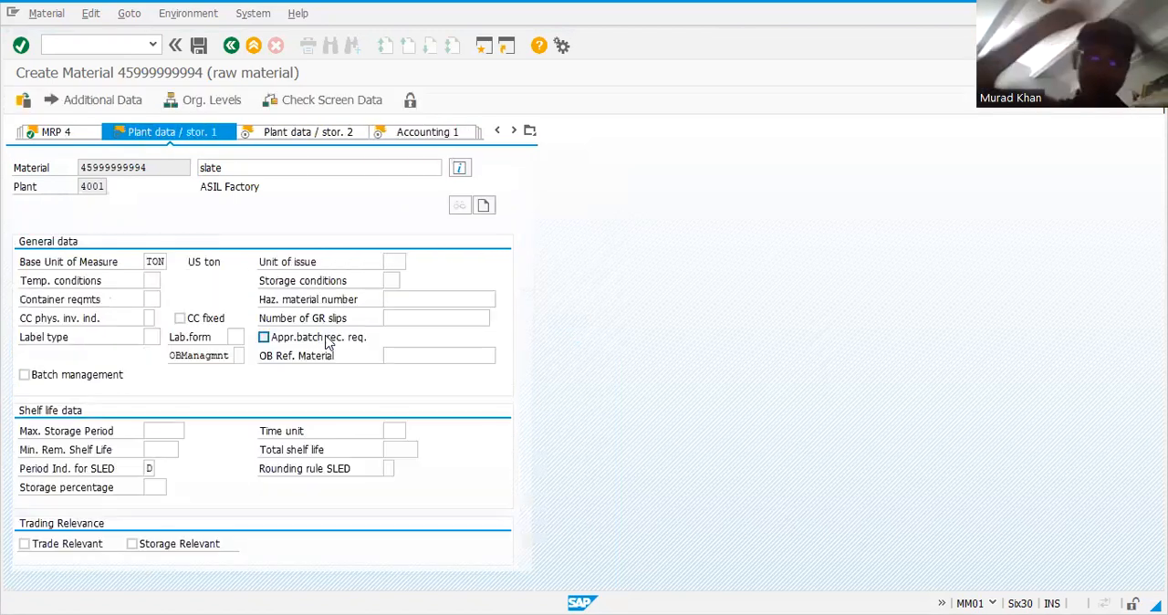
key("Return")
key("Return")
key("Return")
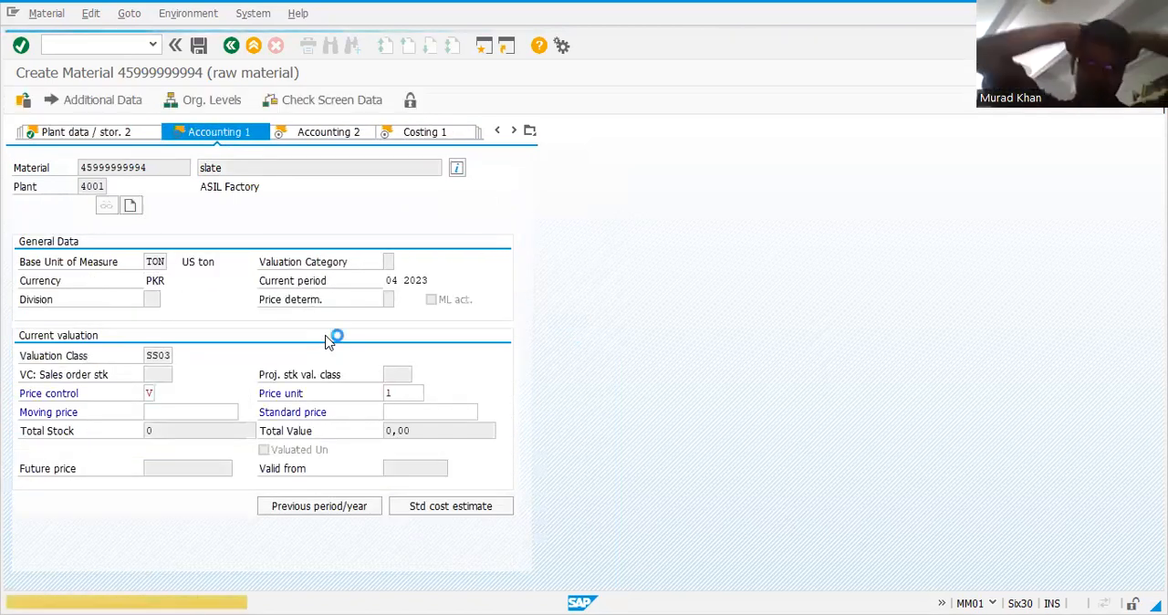
key("Return")
key("Return")
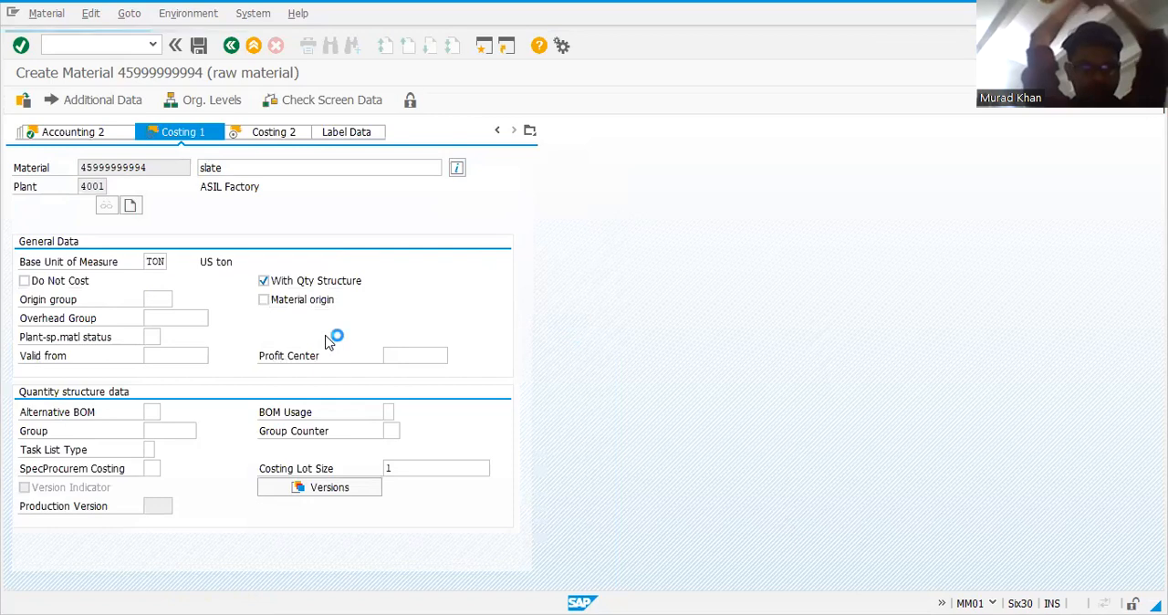
key("Return")
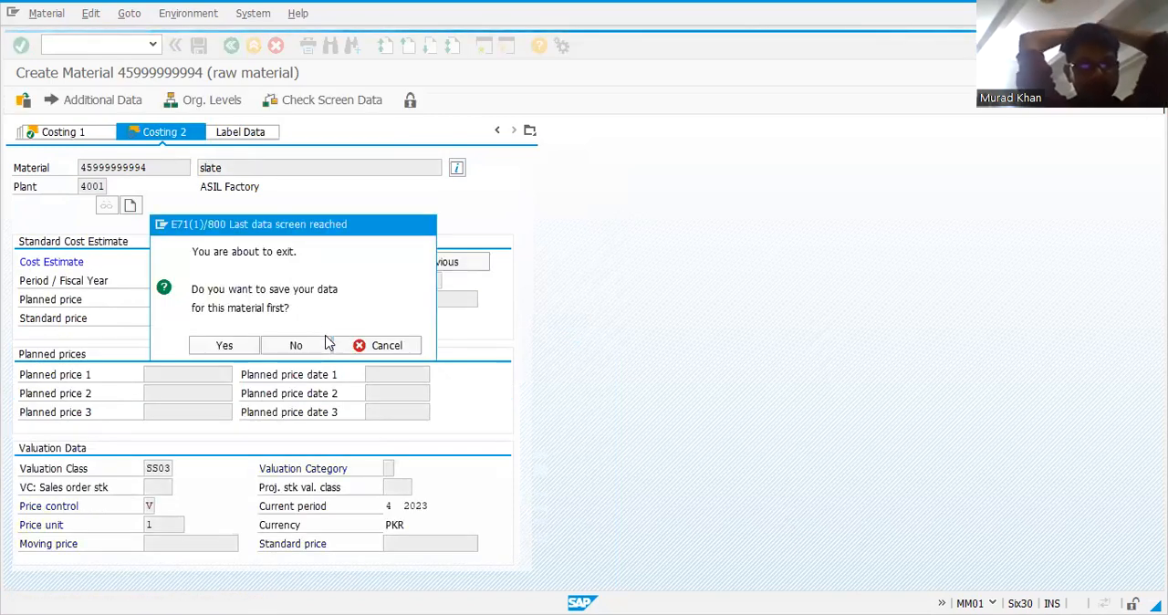
key("Return")
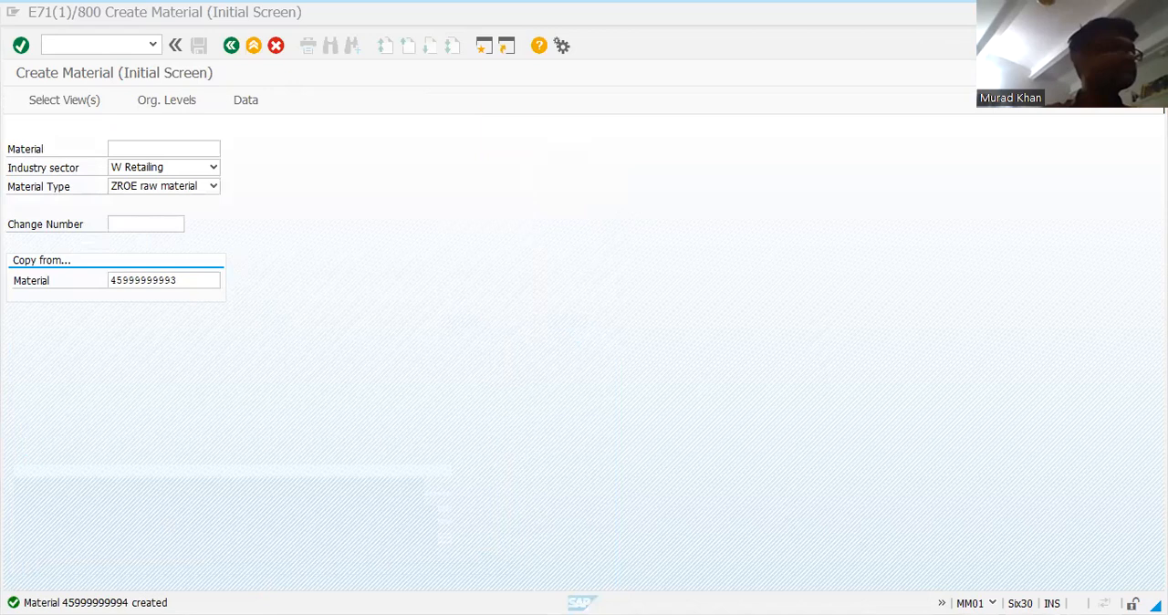
left_click(384, 274)
key("Return")
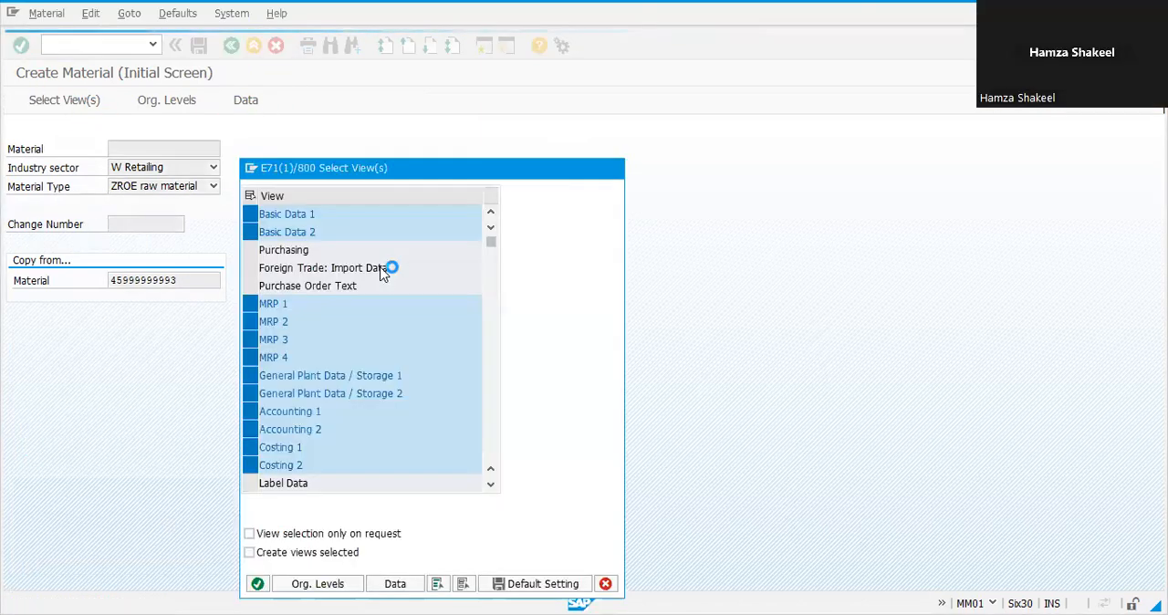
key("Return")
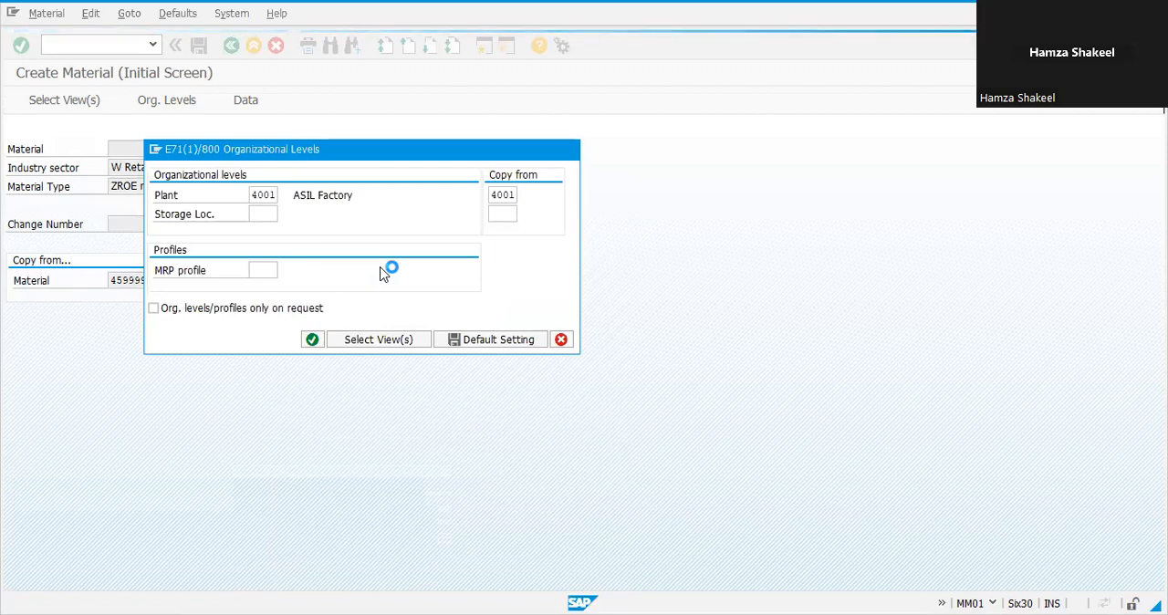
type("LIME STONE")
key("Return")
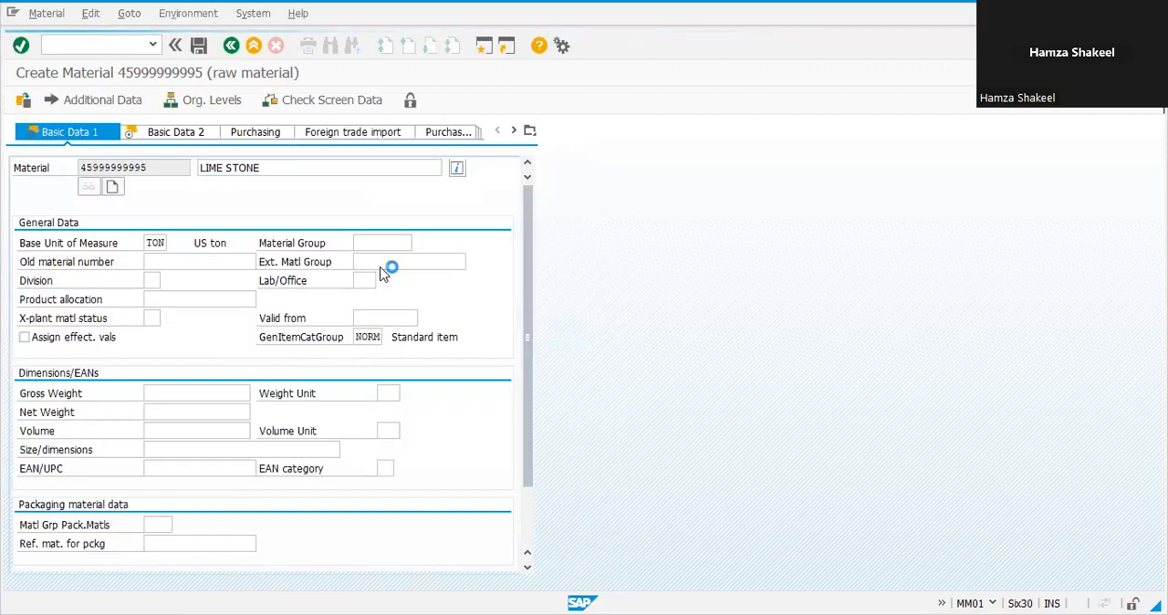
Step: Step through the remaining views of the lime stone material and save it
key("Return")
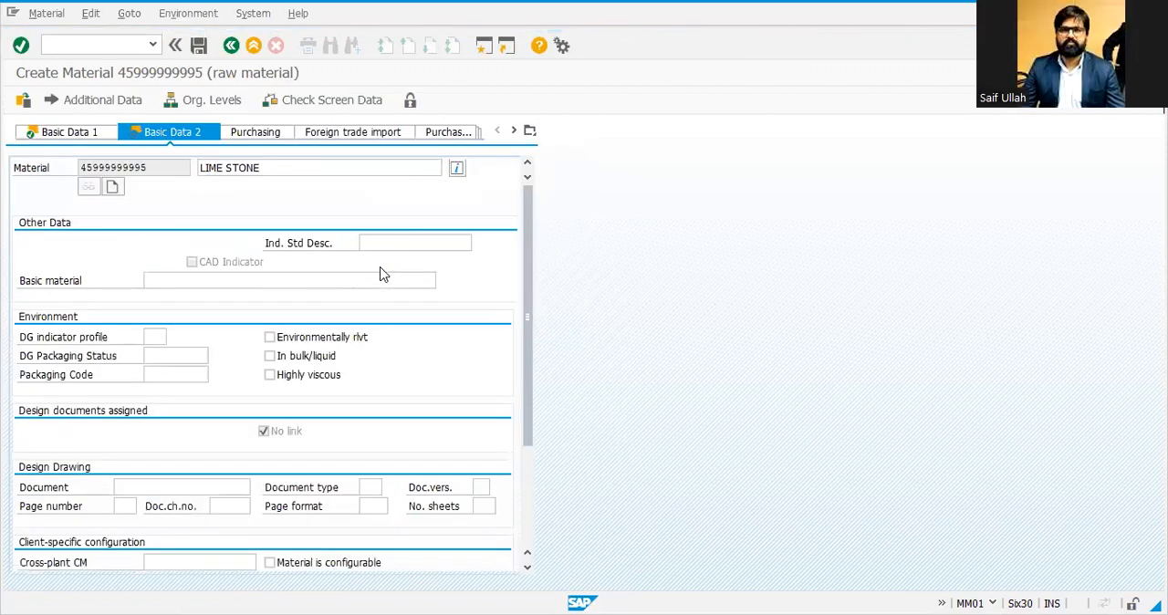
key("Return")
key("Return")
key("Return")
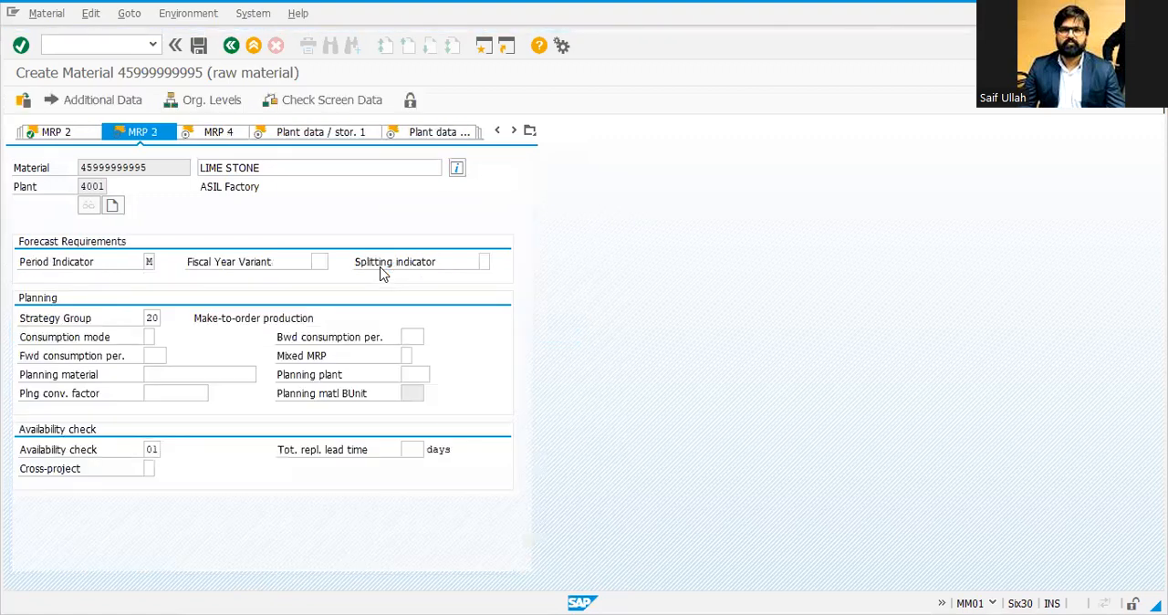
key("Return")
key("Return")
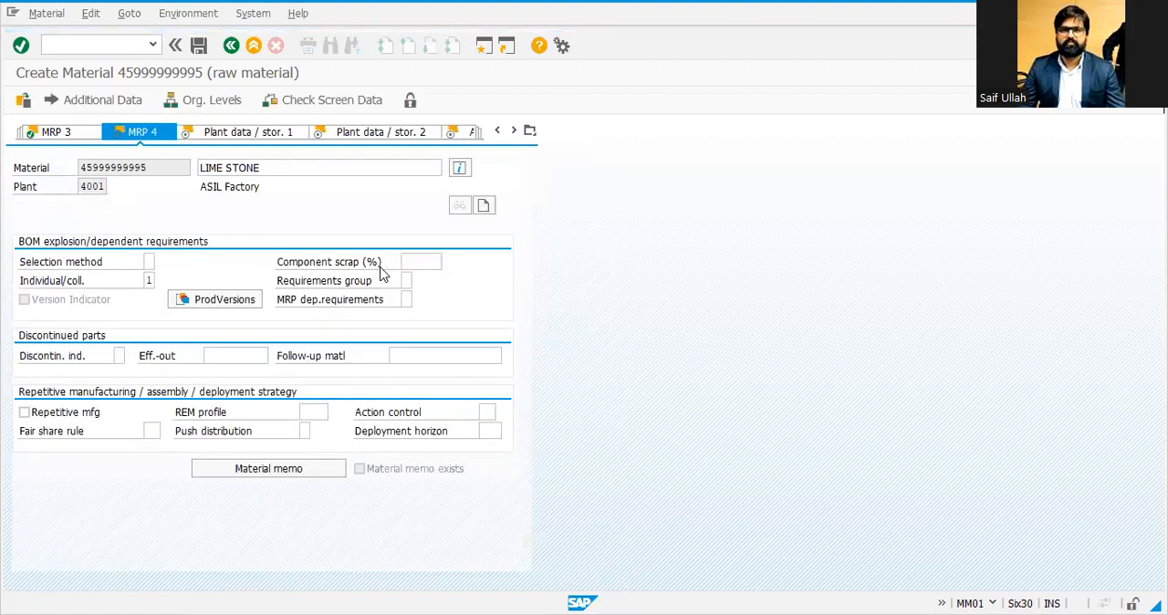
key("Return")
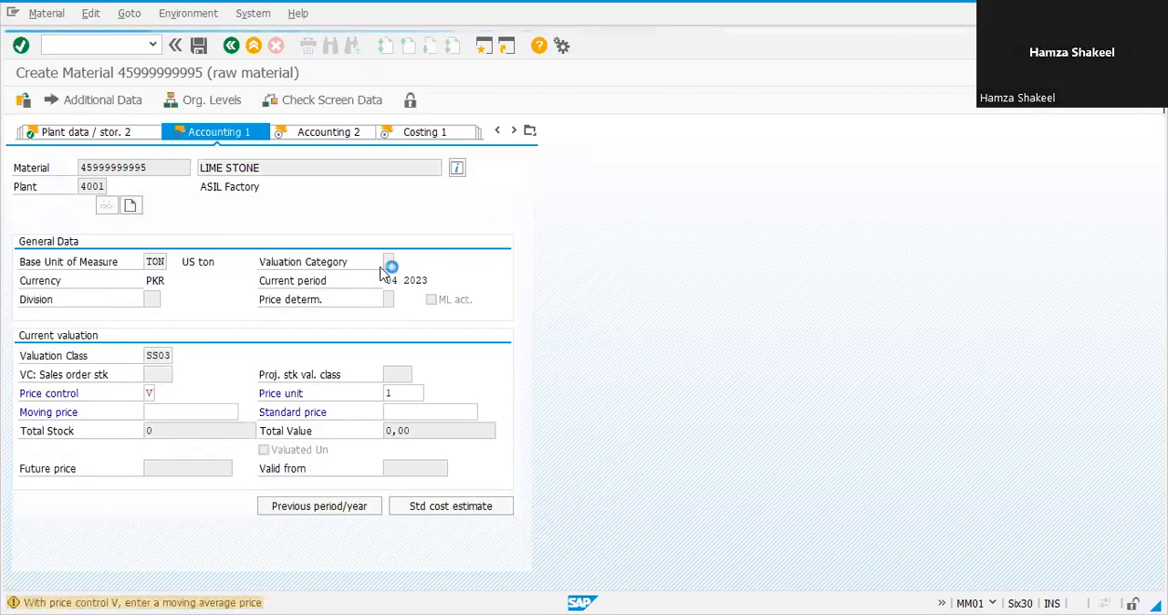
key("Return")
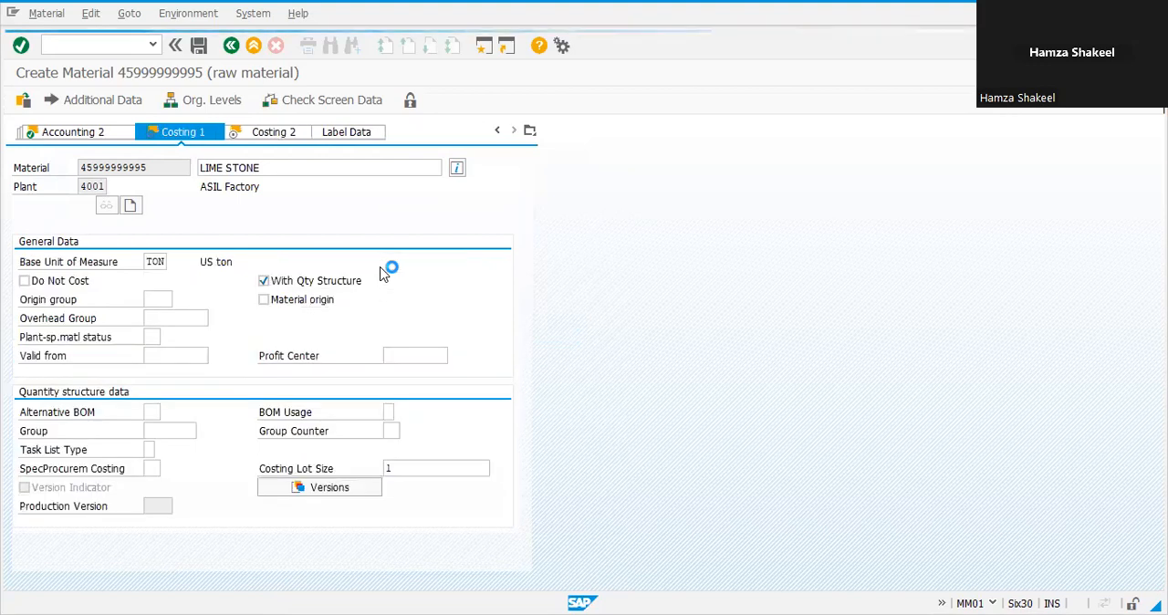
key("Return")
key("Return")
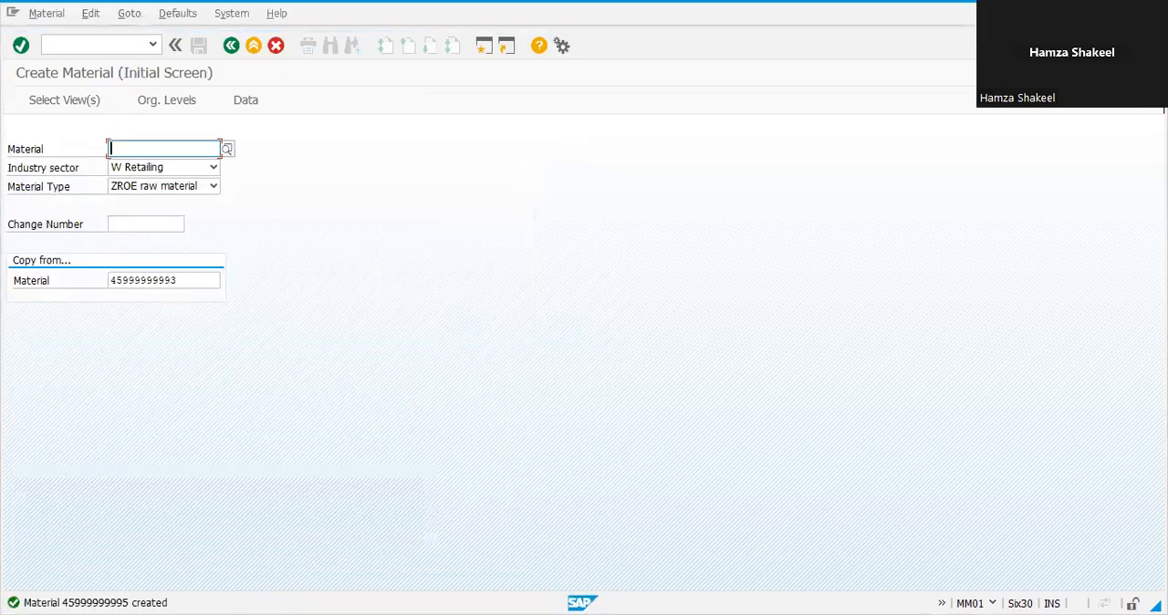
key("alt+Tab")
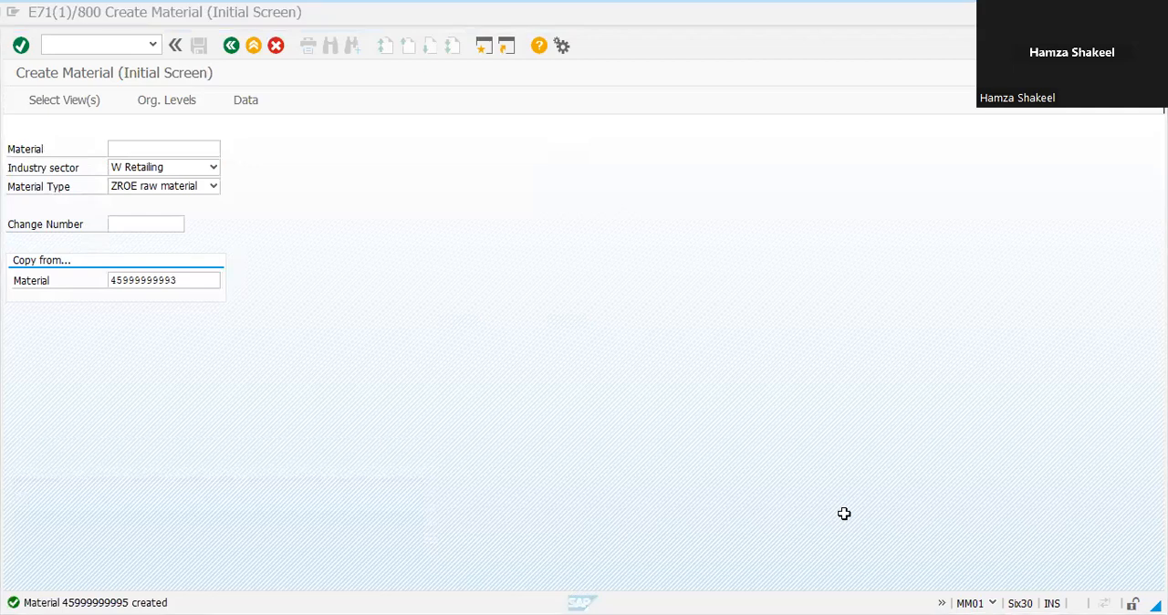
key("alt+Tab")
key("Tab")
key("Tab")
key("Tab")
key("Tab")
key("Tab")
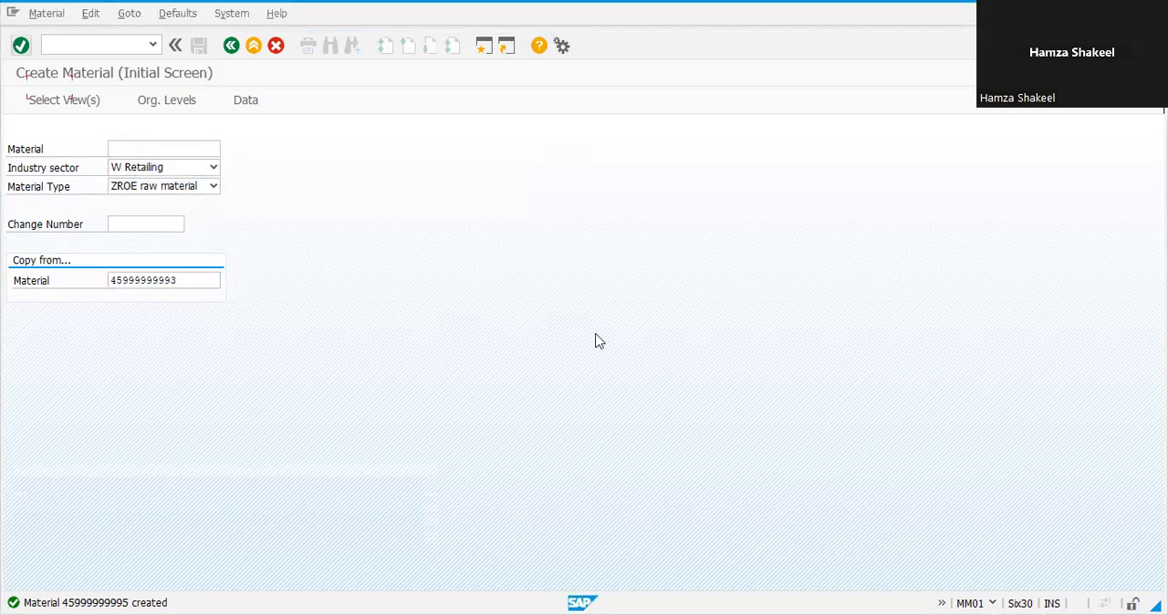
key("shift+Tab")
key("BackSpace")
key("Down")
key("Down")
key("Return")
left_click(172, 151)
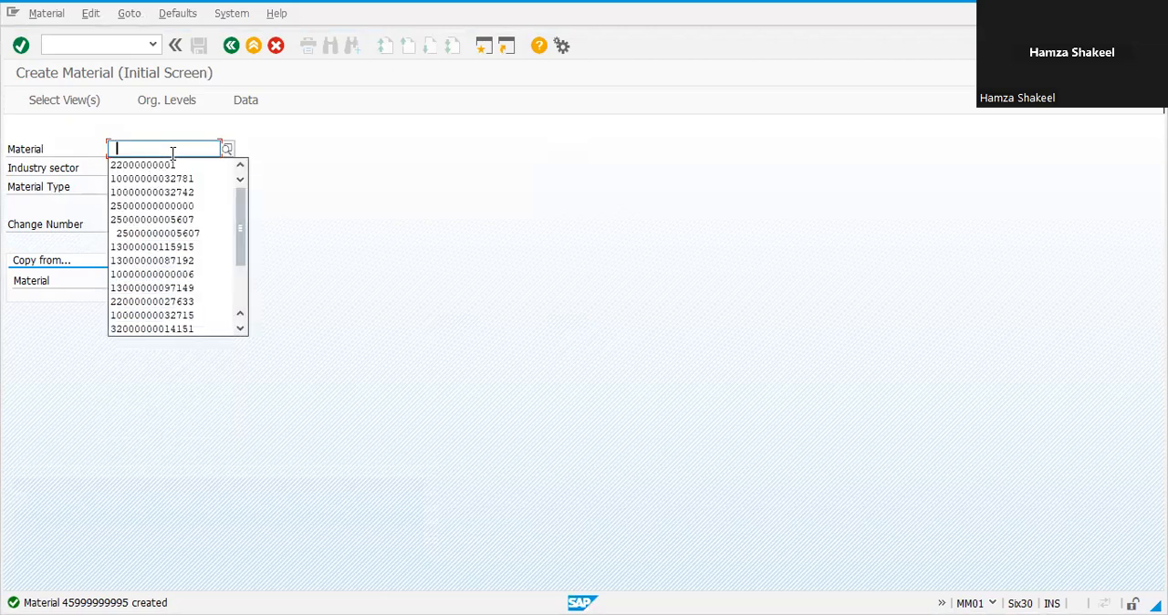
key("Down")
key("Return")
key("Return")
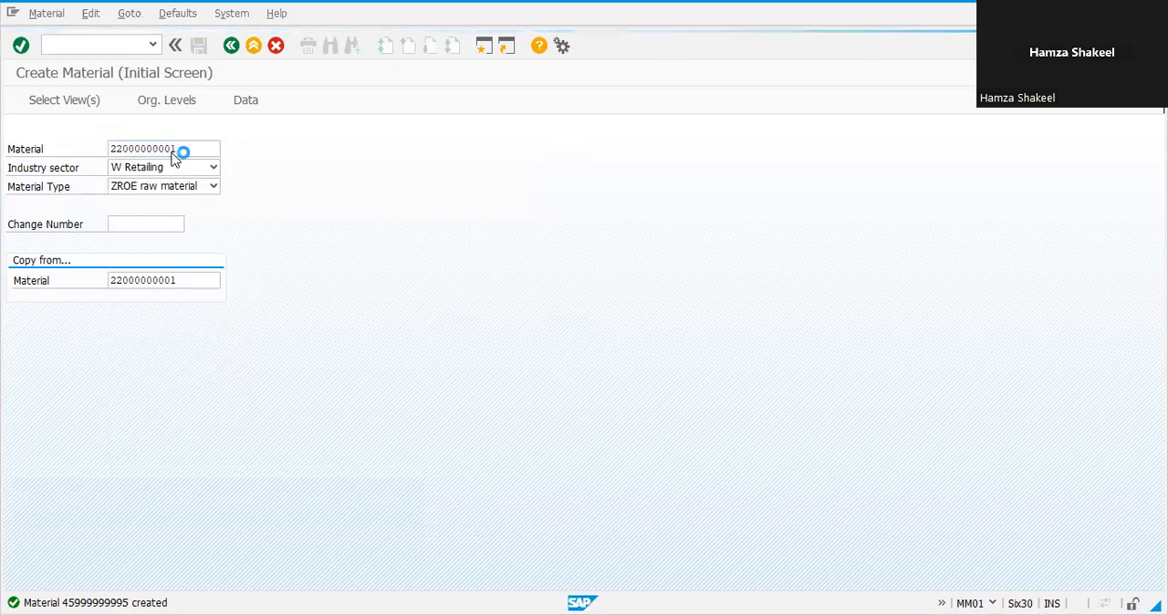
key("BackSpace")
key("Return")
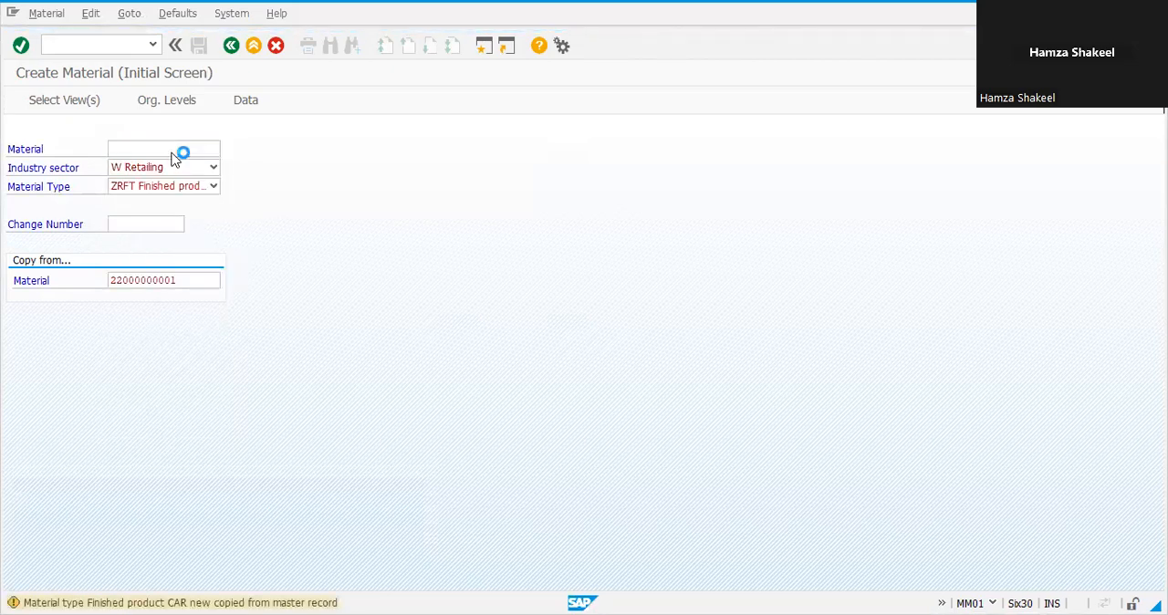
key("Return")
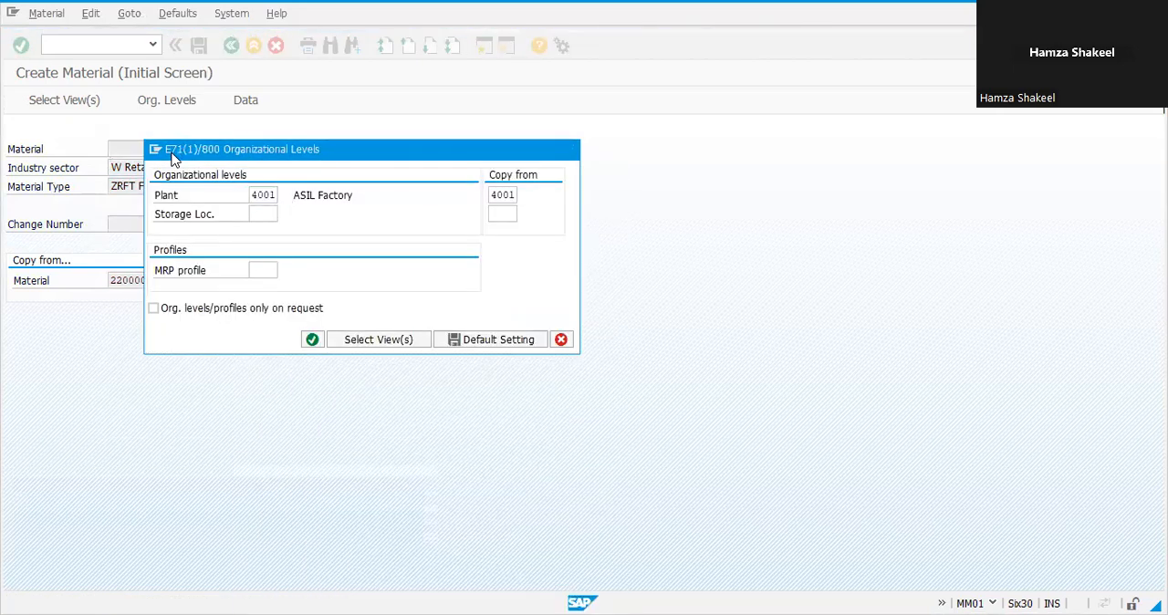
key("Return")
key("Return")
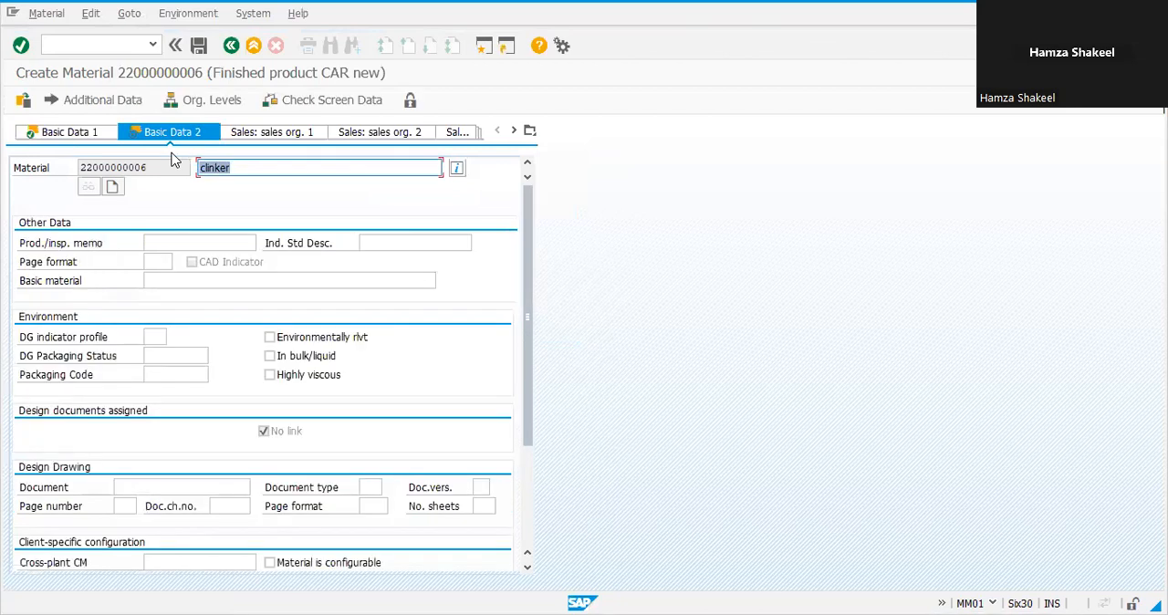
Step: Set the base unit of measure to TON, then leave this material without saving it
left_click(53, 134)
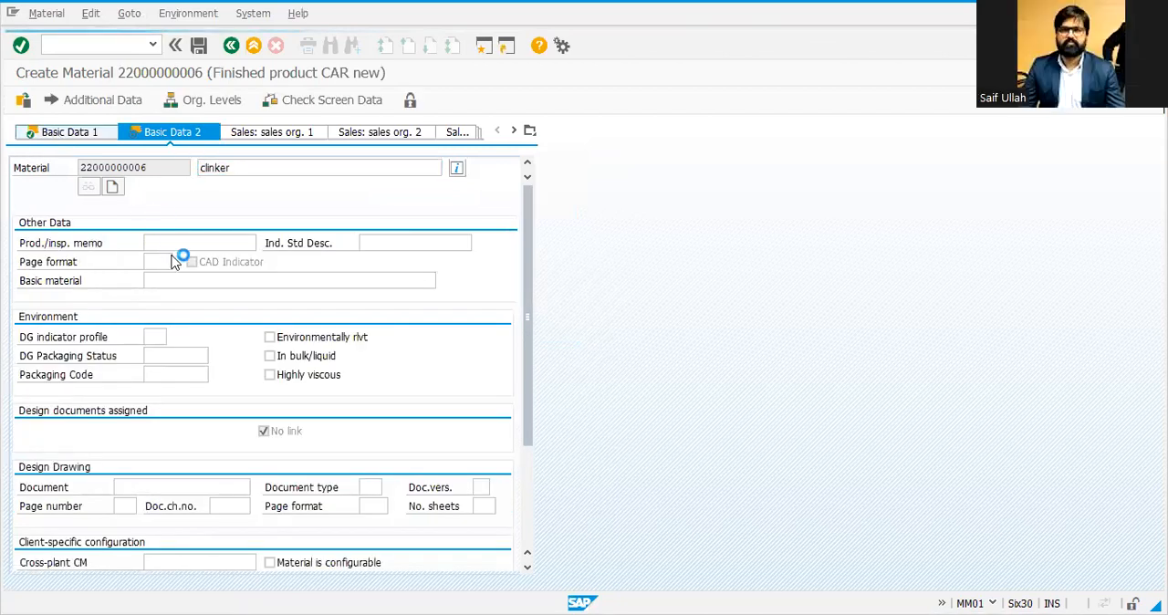
left_click(160, 244)
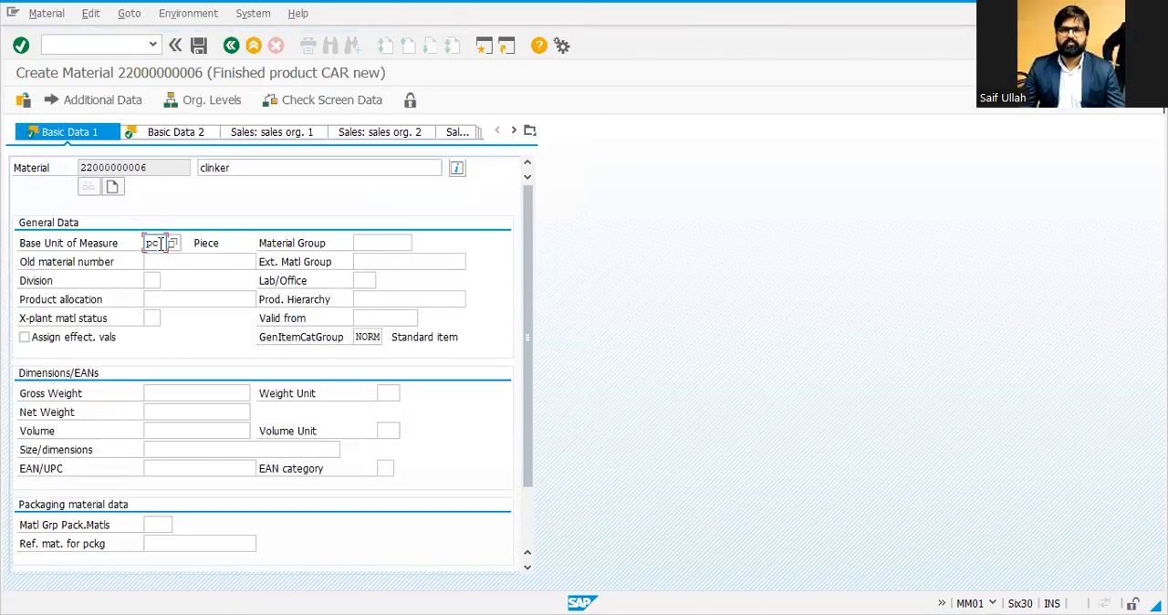
key("BackSpace")
key("BackSpace")
type("TON")
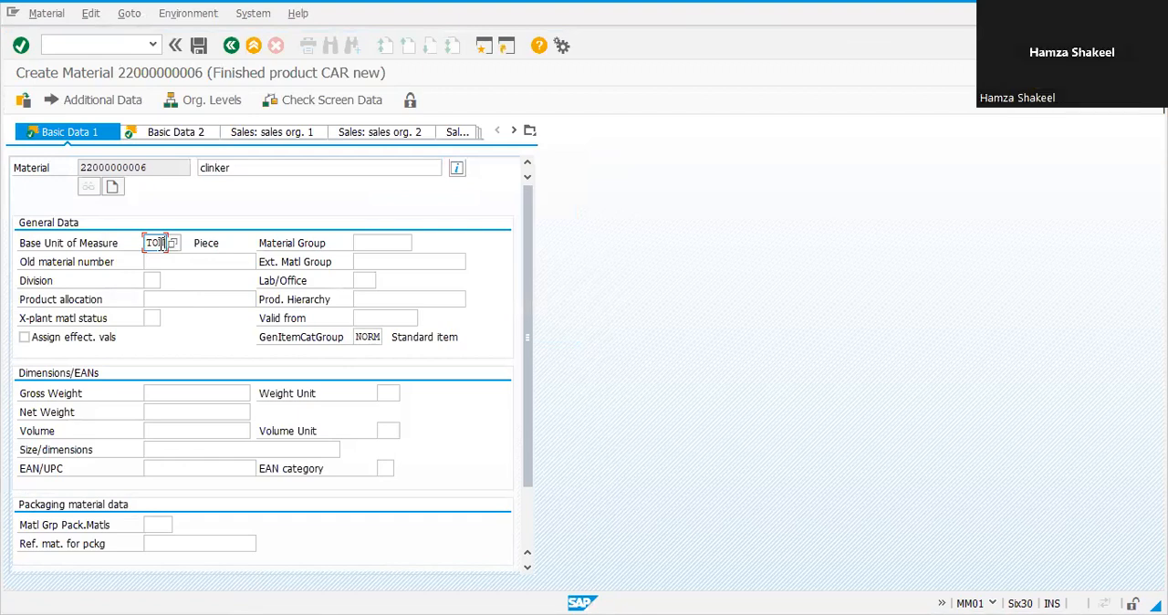
left_click(230, 45)
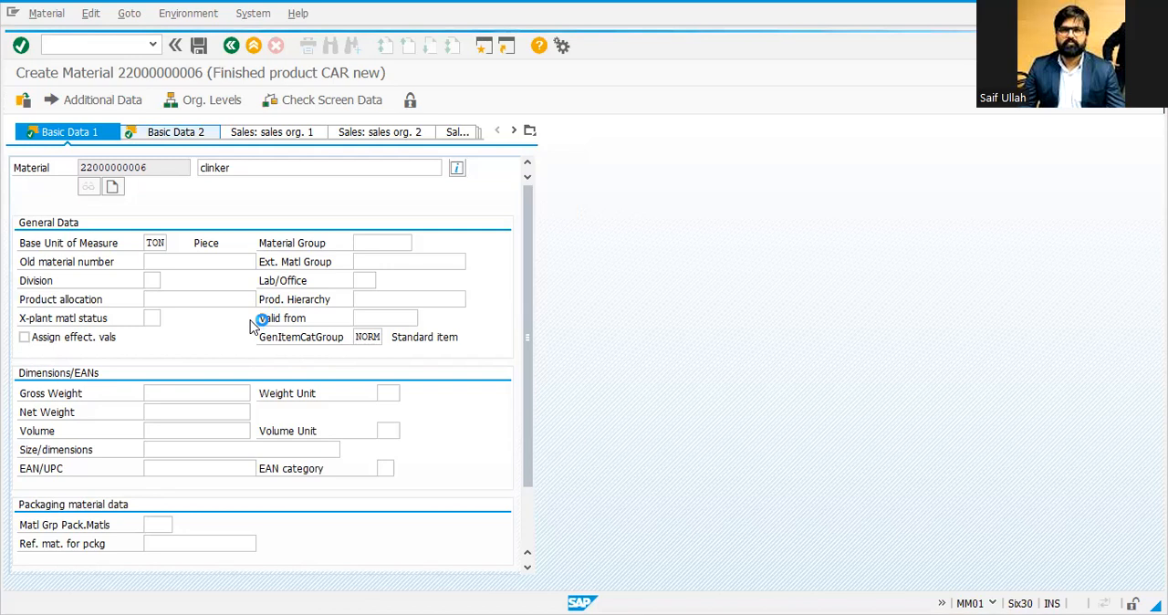
left_click(296, 346)
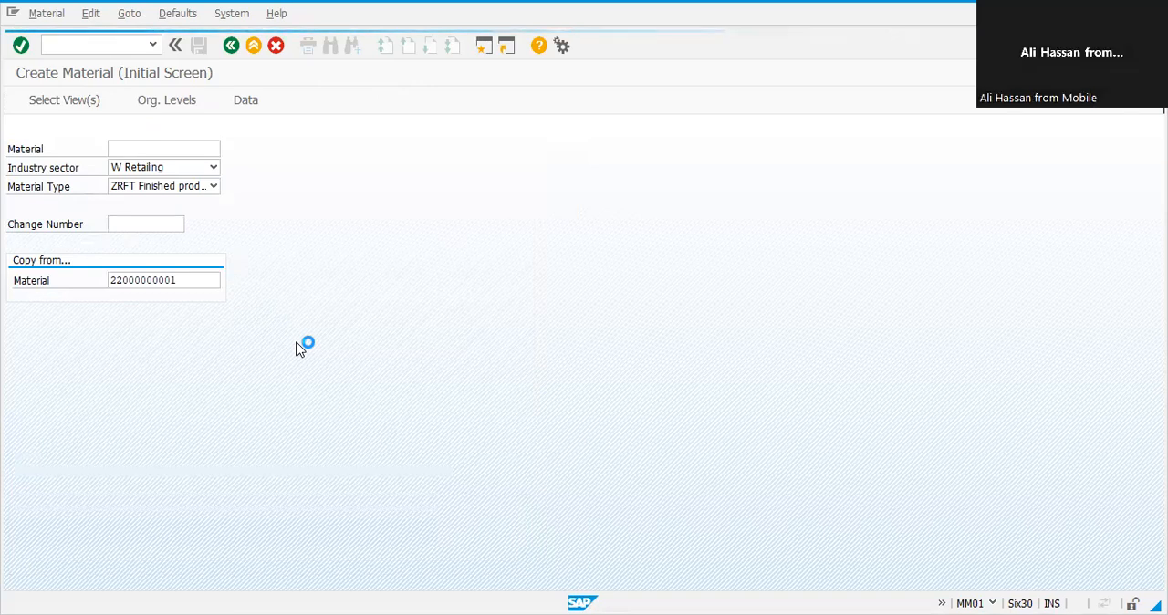
type("MM01")
key("Return")
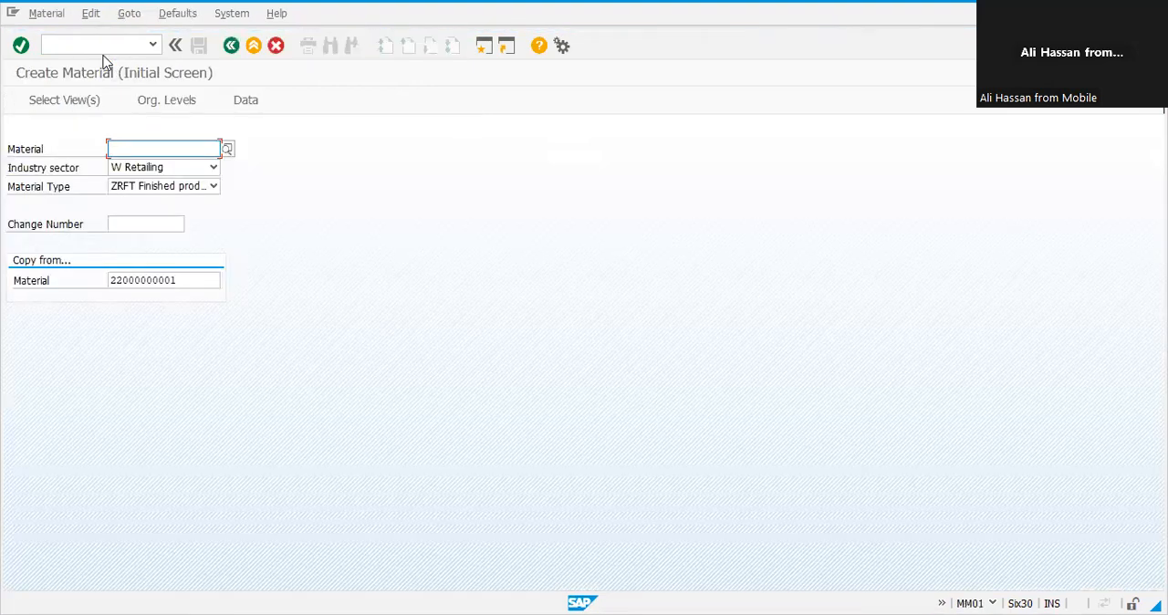
key("Tab")
key("Tab")
key("Tab")
key("Tab")
key("Down")
key("Down")
key("shift+Tab")
key("shift+Tab")
key("Delete")
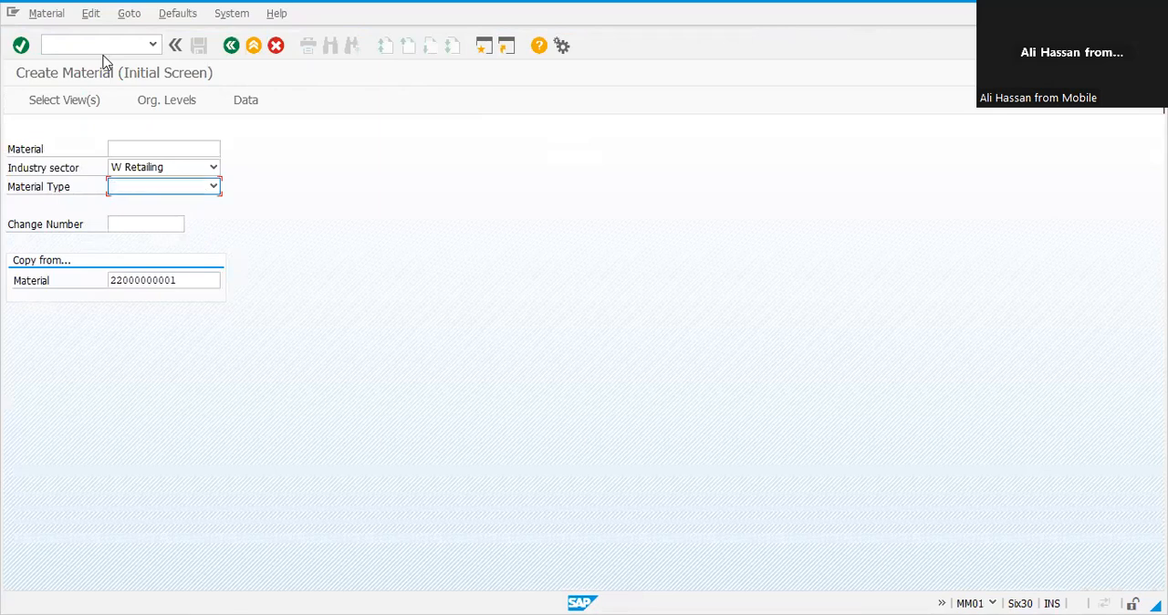
key("Return")
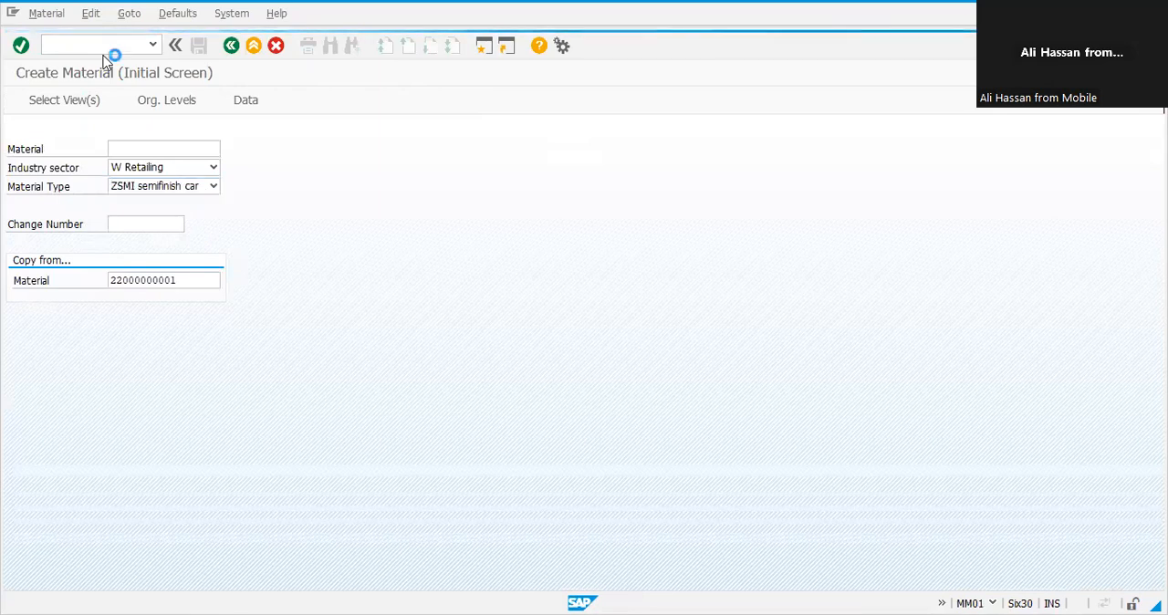
key("Return")
key("Return")
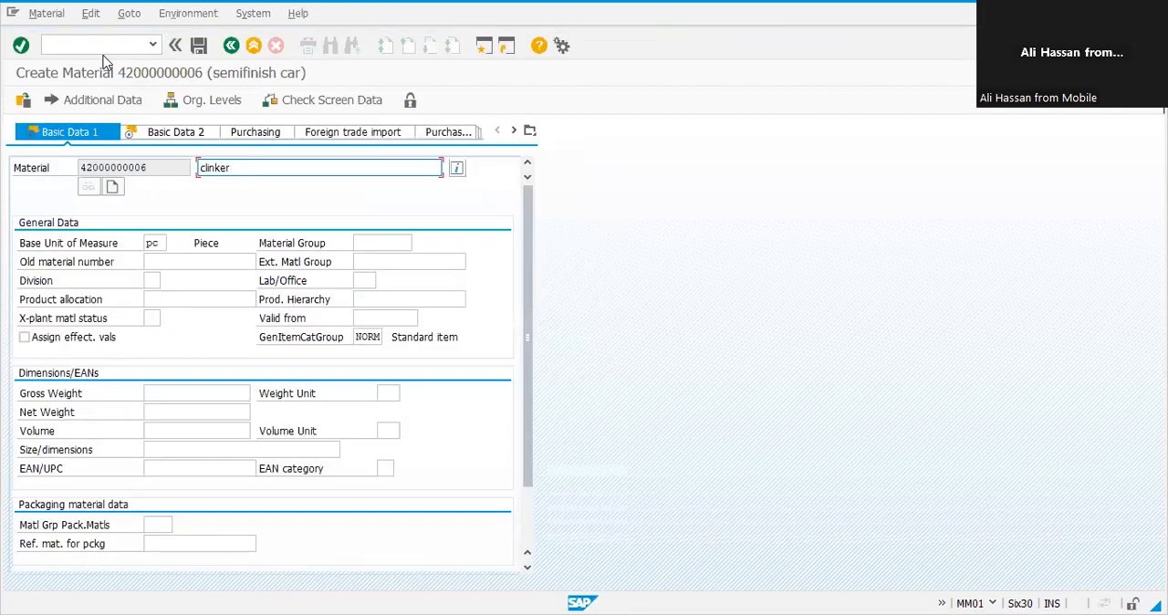
Step: Step through the basic data and MRP views of the clinker material up to Accounting 1
key("Tab")
key("Tab")
key("Return")
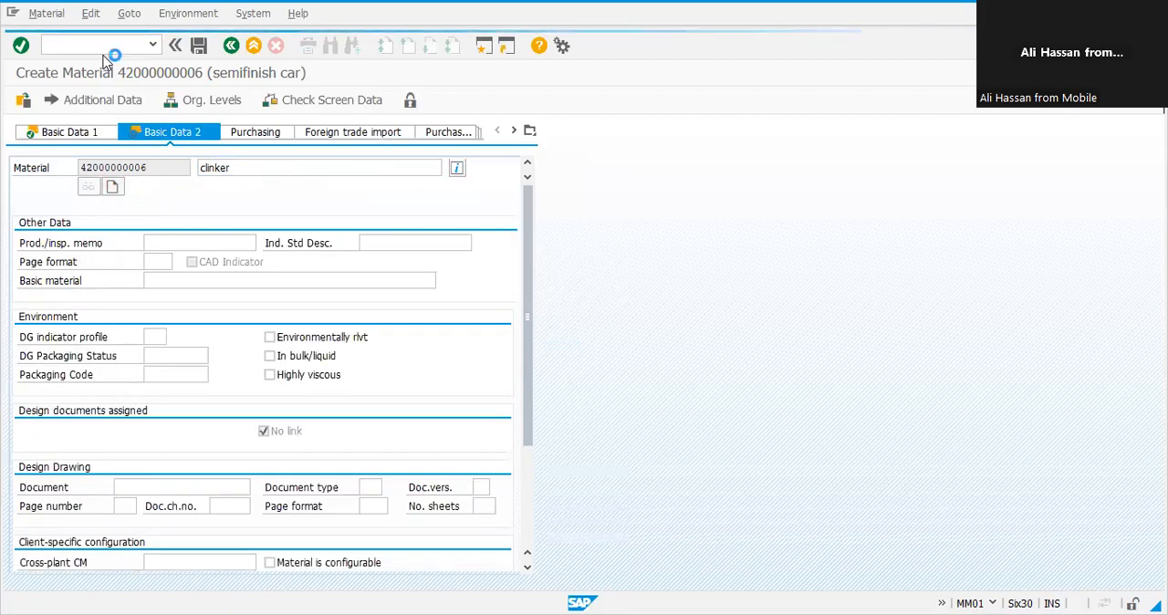
key("Return")
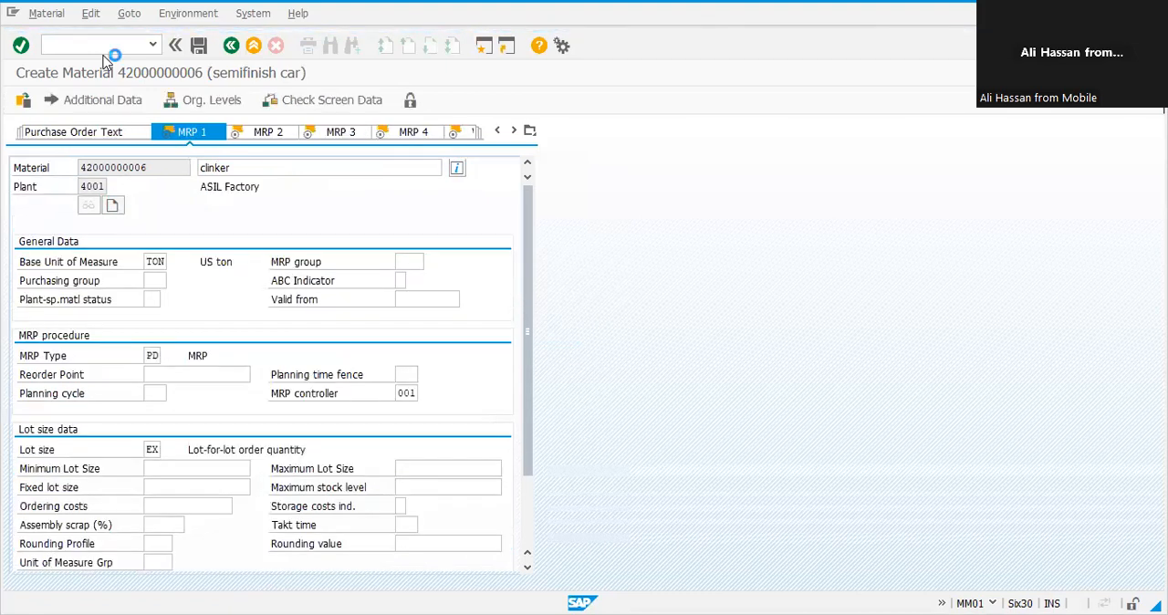
key("Return")
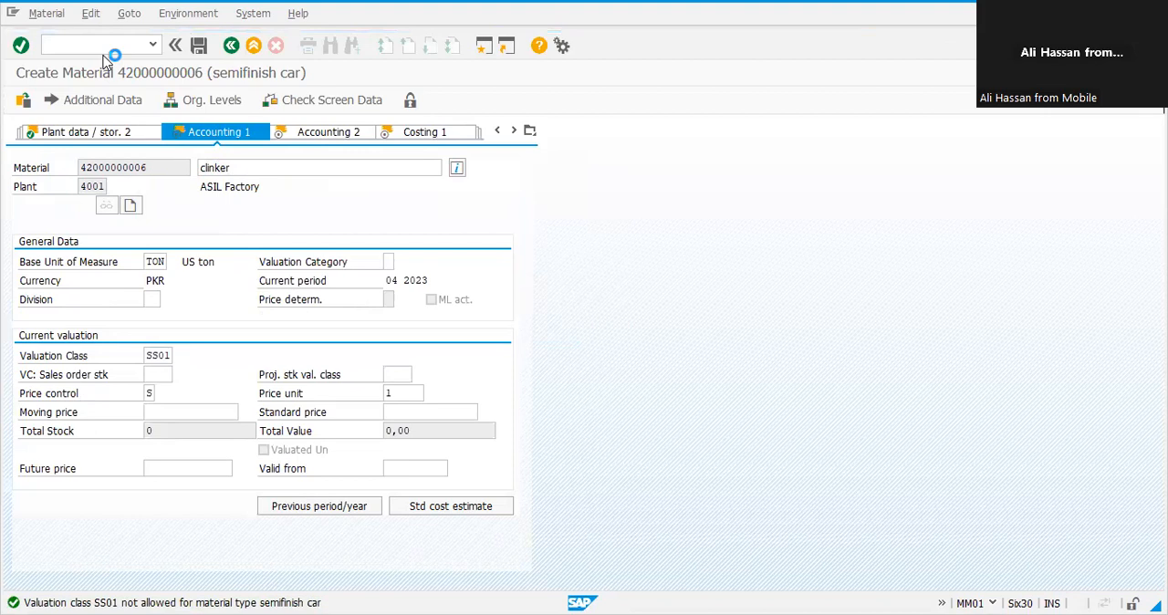
Step: Set the clinker's valuation class to SS02 (semifinish material)
key("F4")
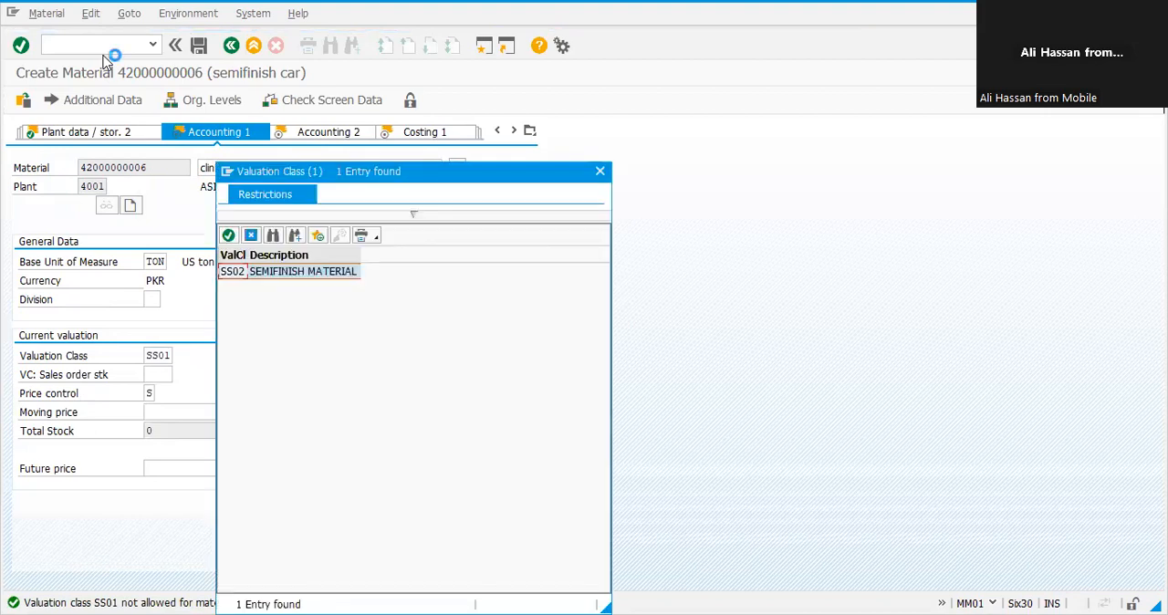
key("Return")
key("Return")
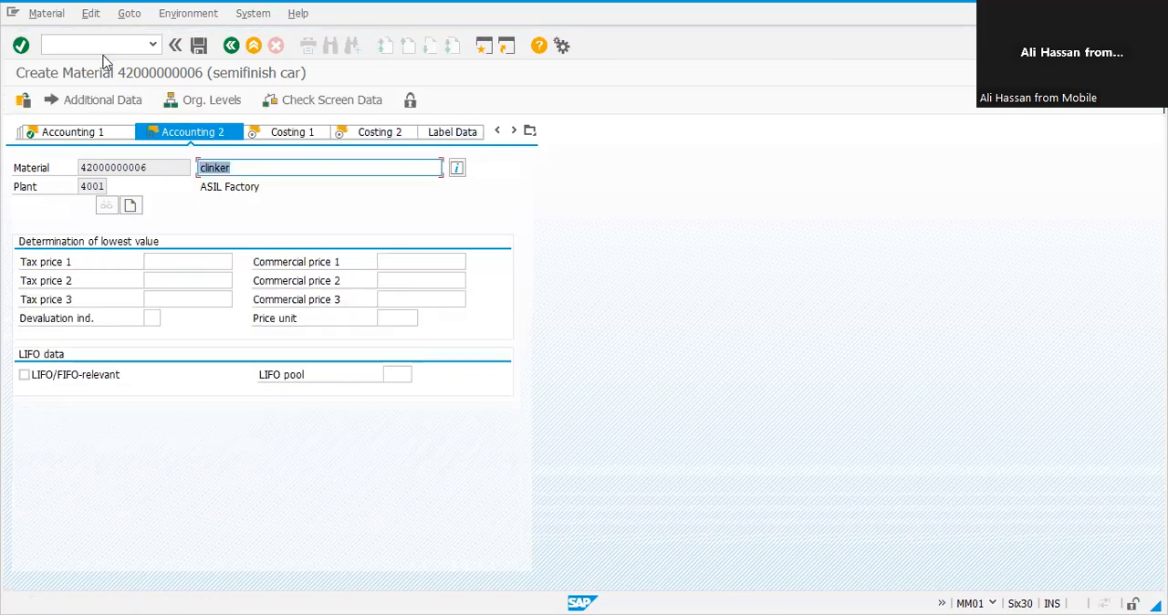
Step: Advance through the remaining accounting and costing views and save the clinker material
key("Return")
key("Return")
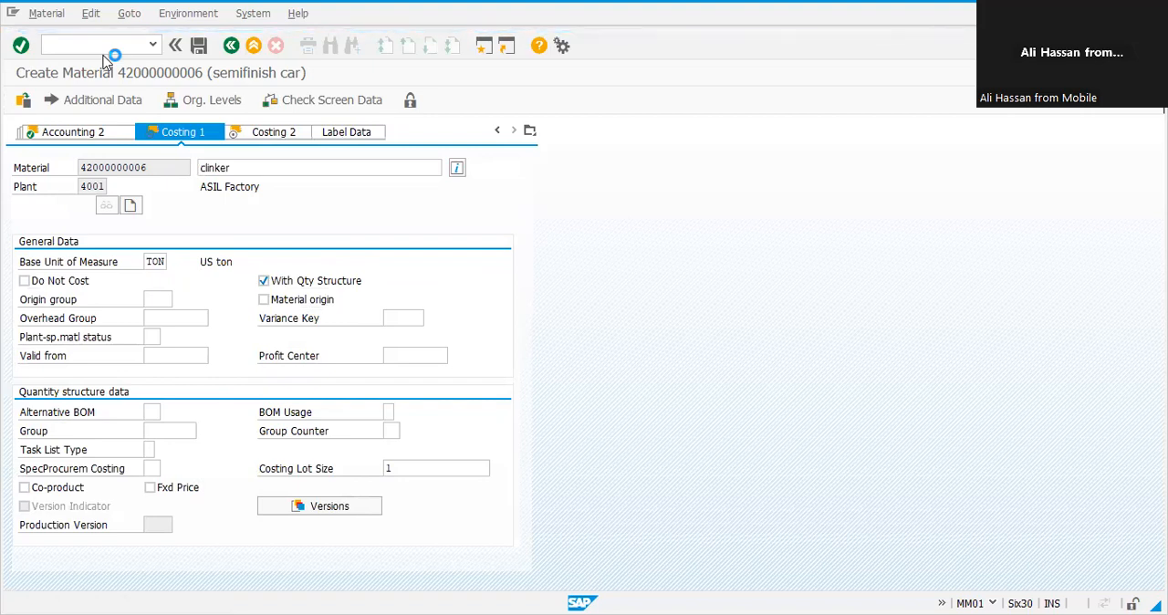
key("Return")
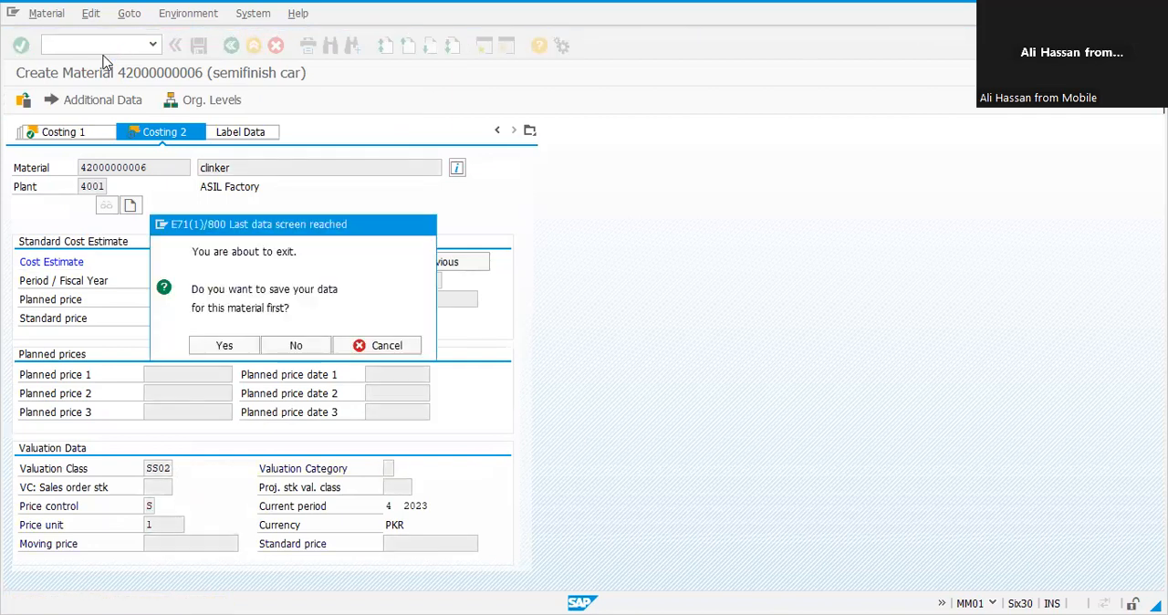
key("Return")
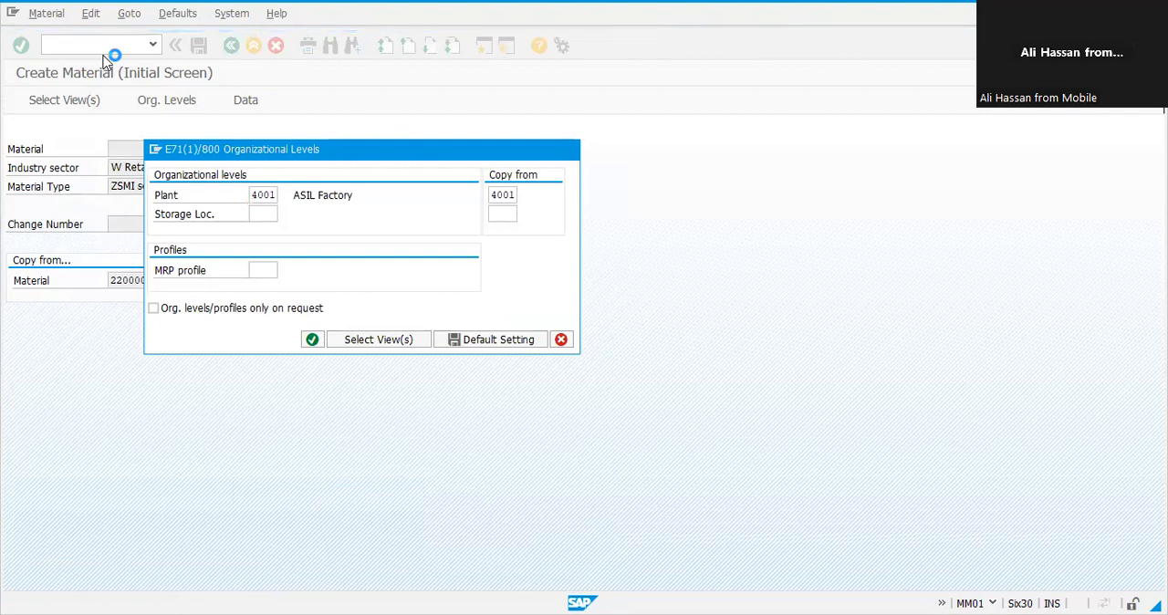
Step: Open the cement material's data views and set its base unit of measure to TON
key("Return")
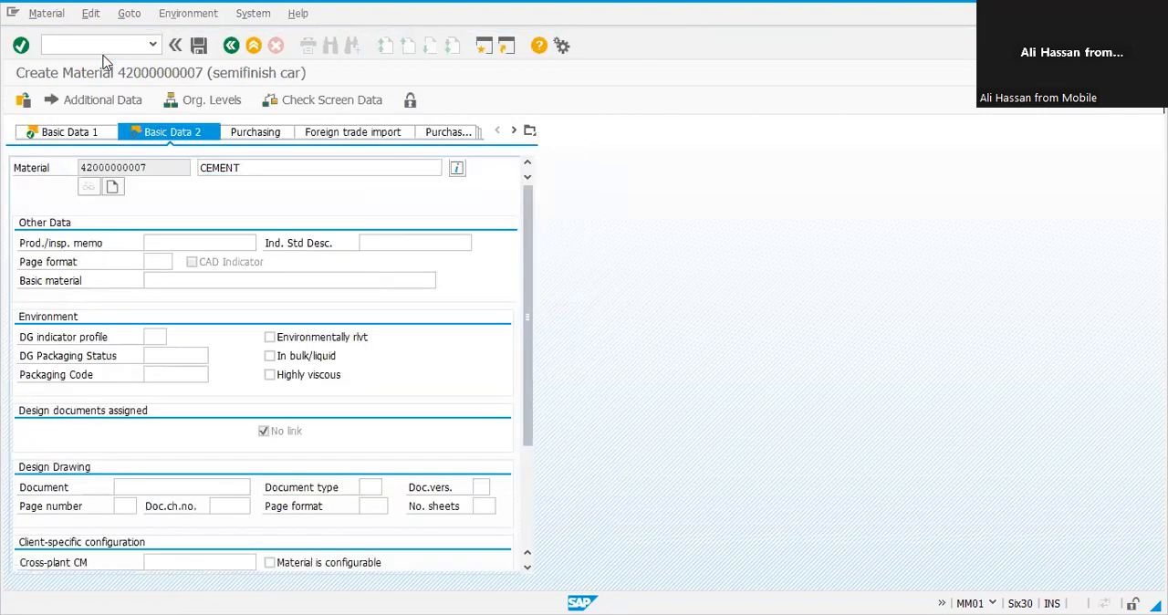
key("Return")
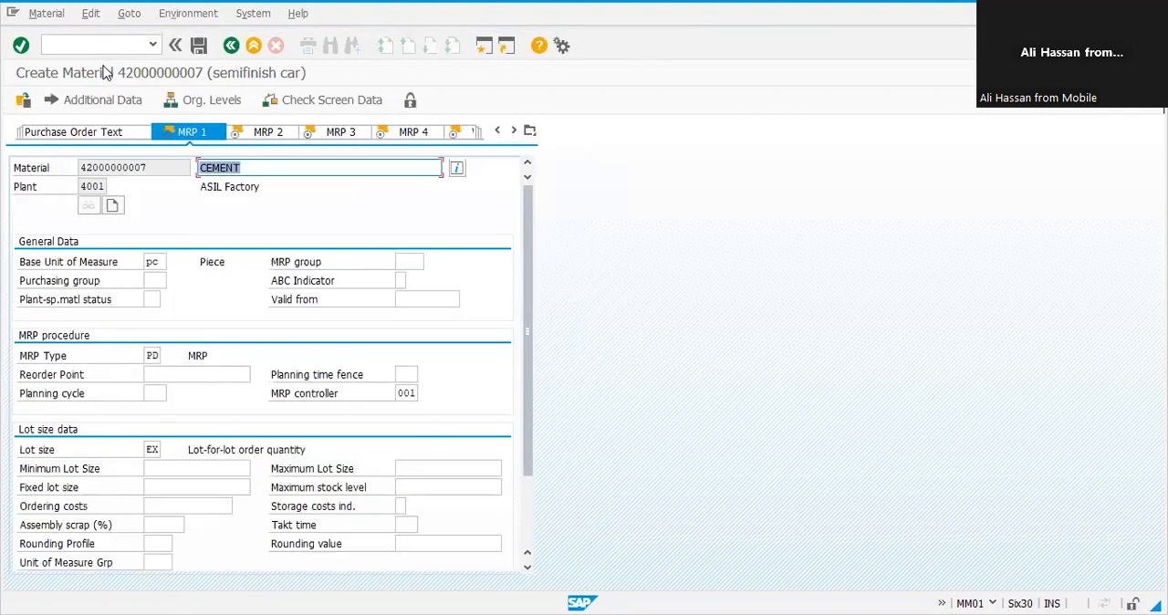
left_click(160, 259)
key("BackSpace")
key("BackSpace")
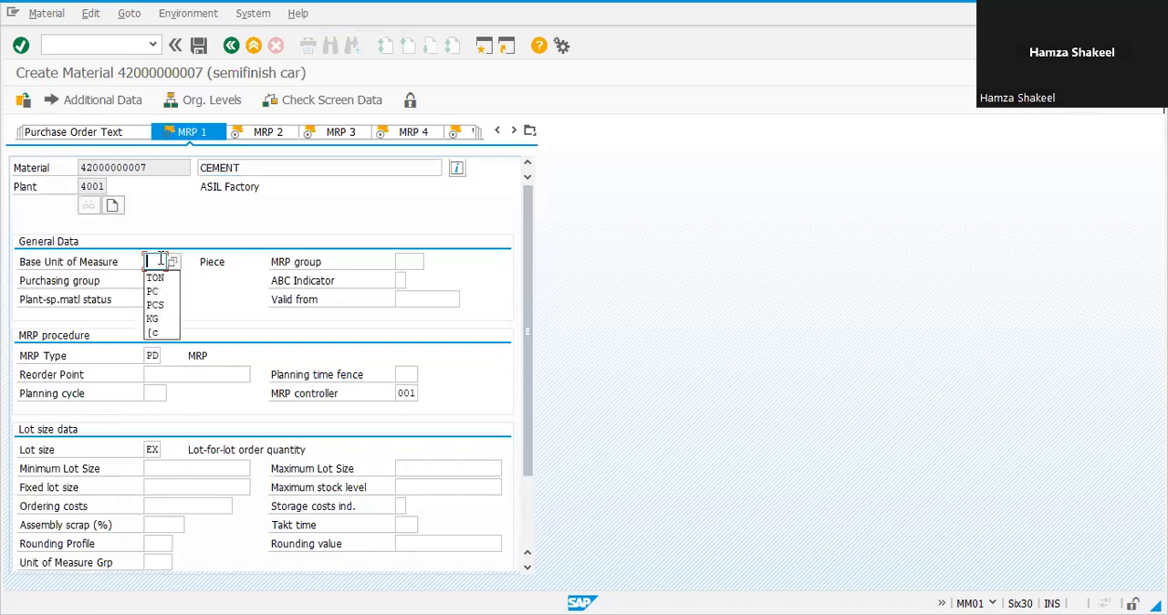
type("TON")
key("Return")
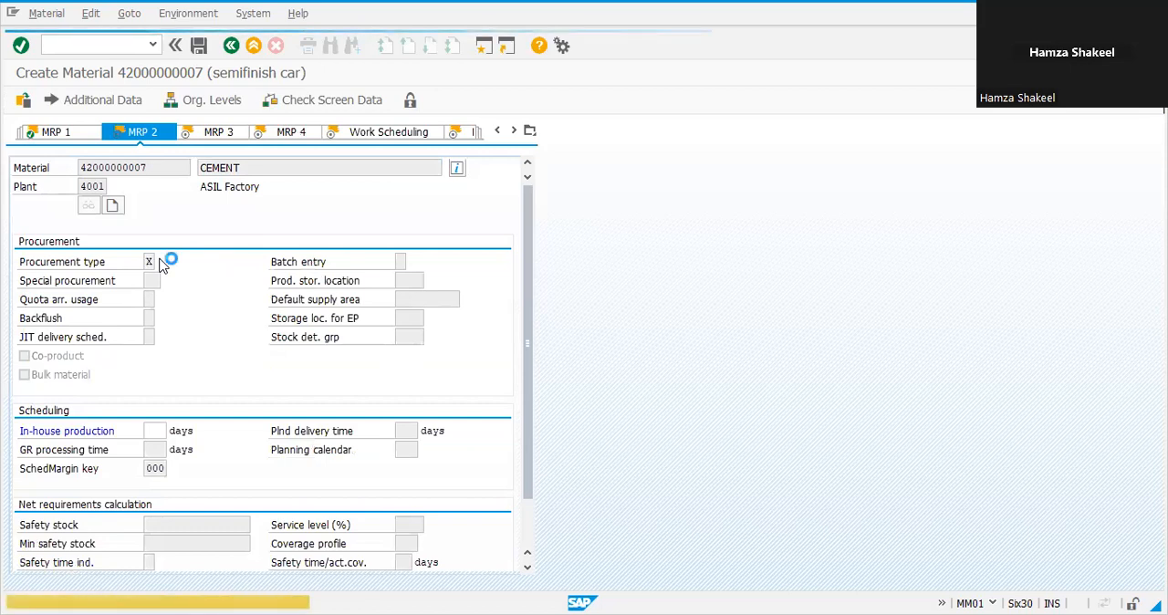
Step: Step through the cement material's MRP, work scheduling and plant data views up to Accounting 1
key("Return")
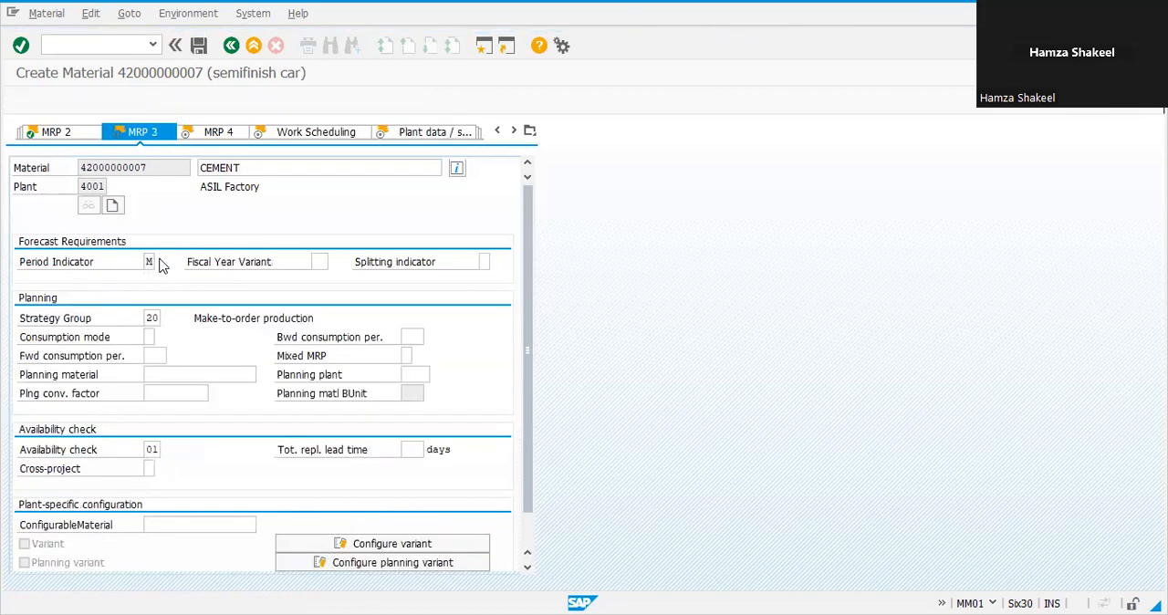
key("Return")
key("Return")
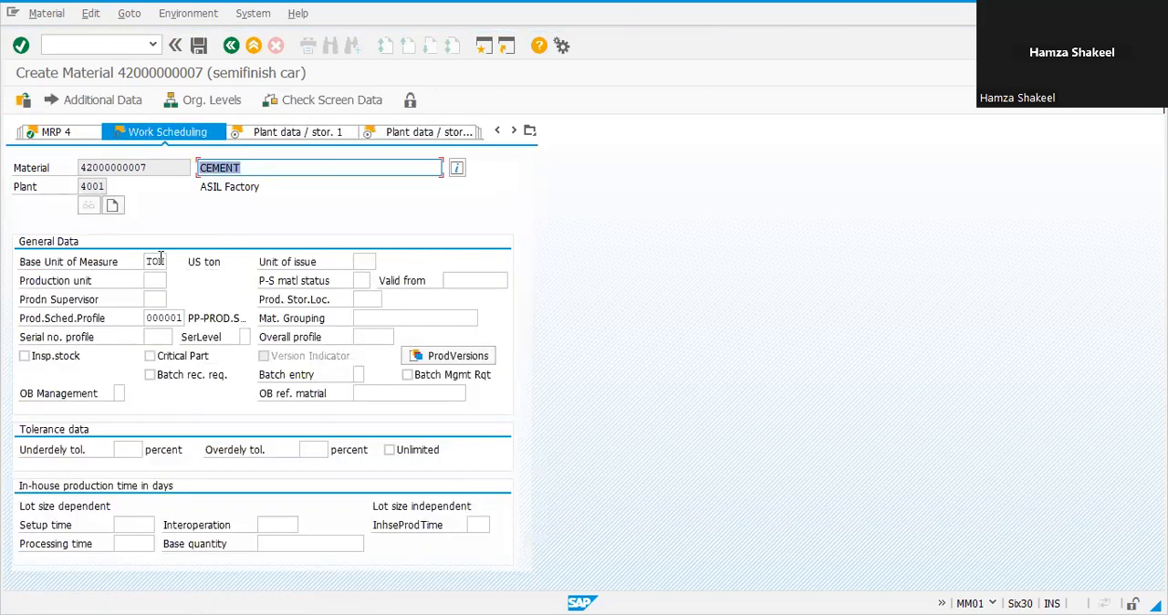
key("Return")
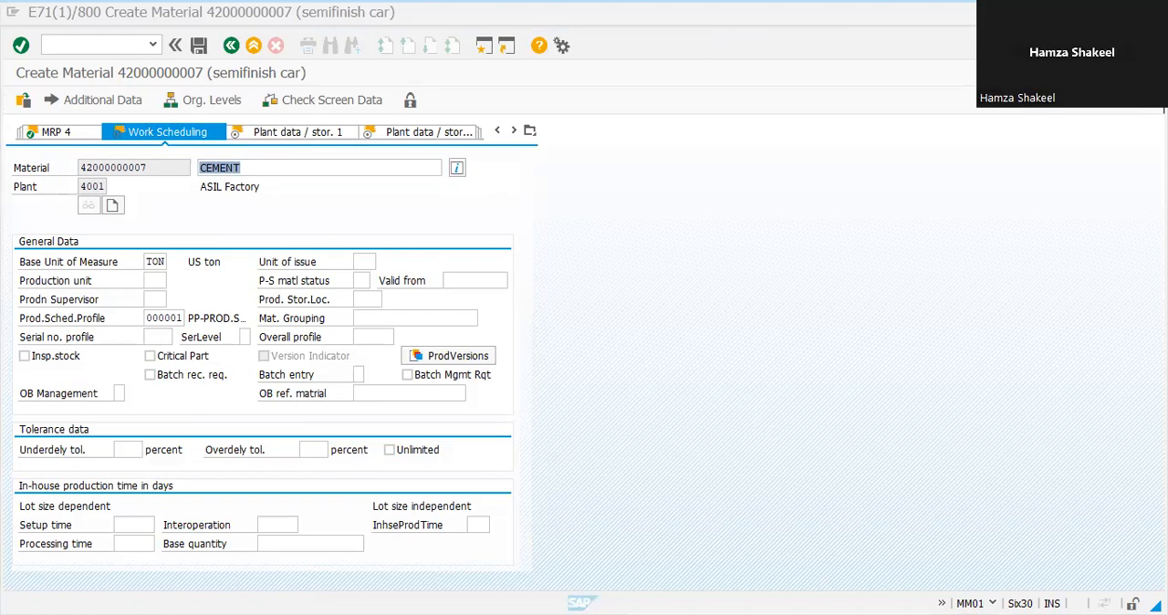
key("Return")
key("Return")
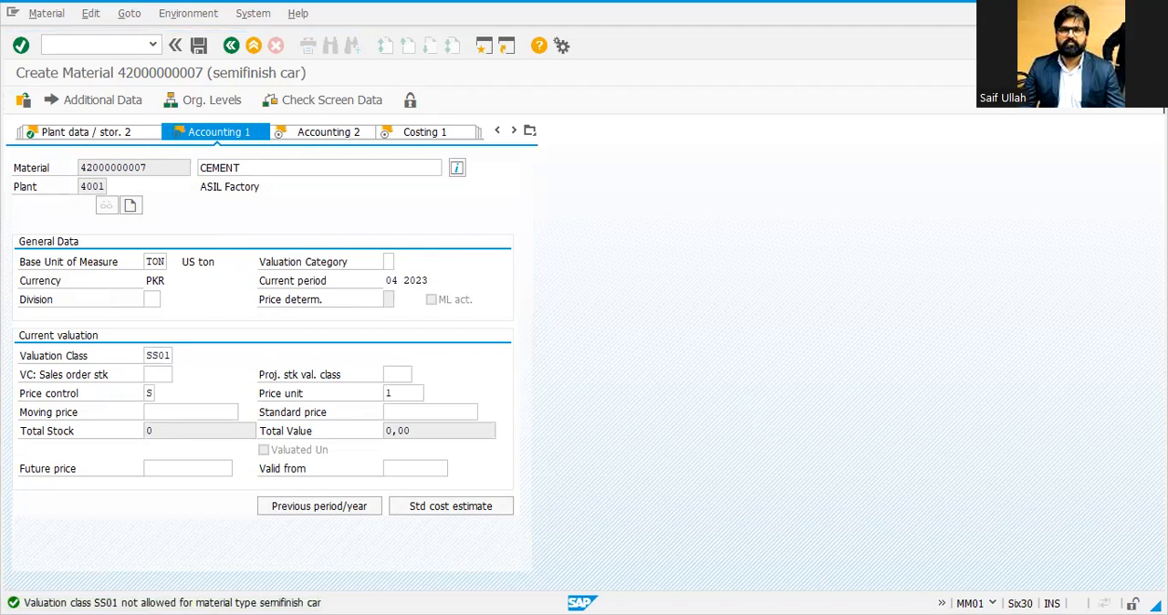
Step: Set the cement's valuation class to SS02 (semifinish material)
key("F4")
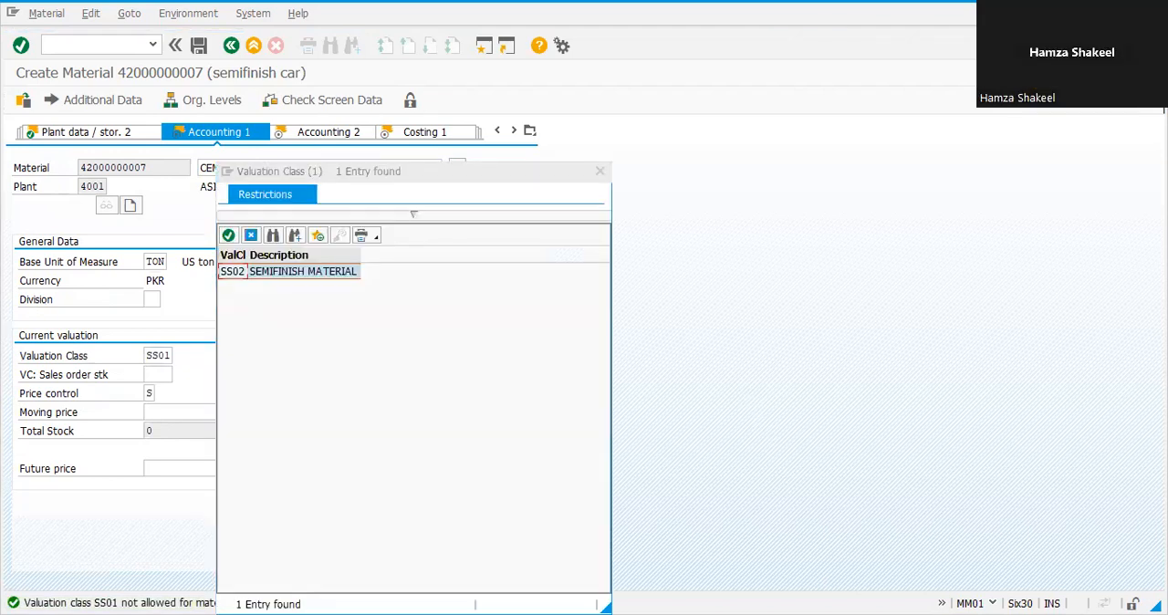
key("Return")
Step: Advance through the remaining accounting and costing views and save the cement material
key("Return")
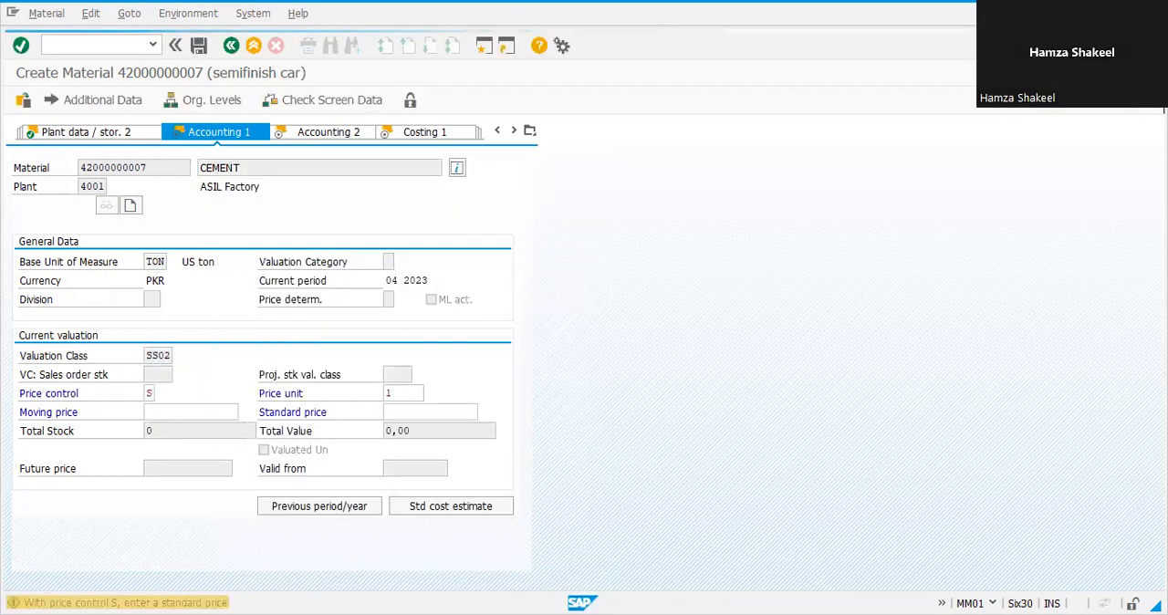
key("Return")
key("Return")
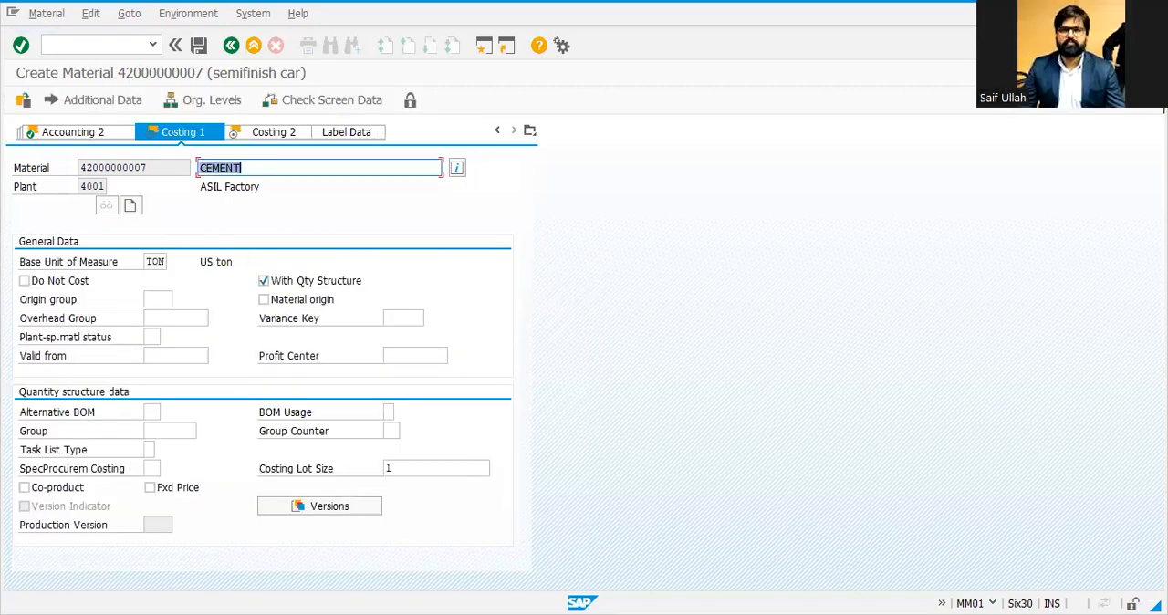
key("Return")
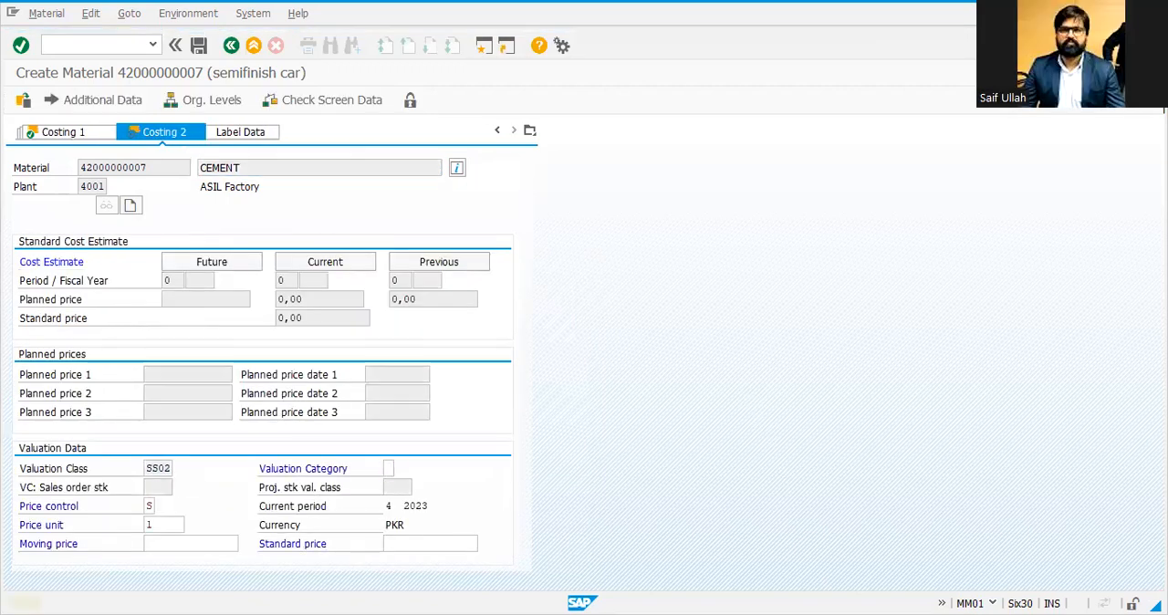
key("Return")
key("Return")
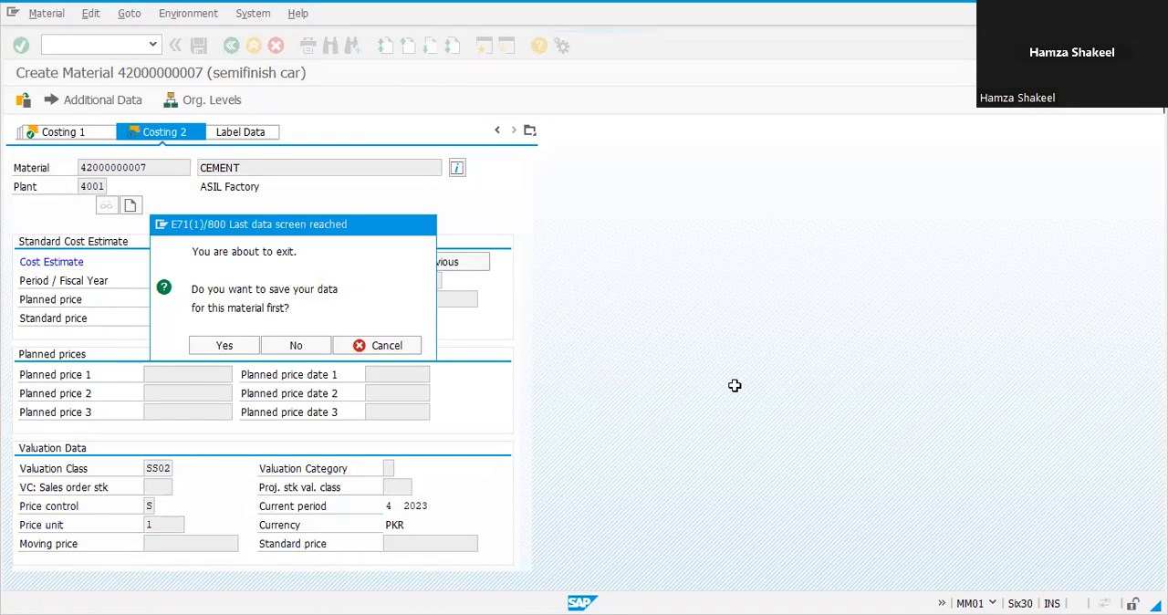
key("Return")
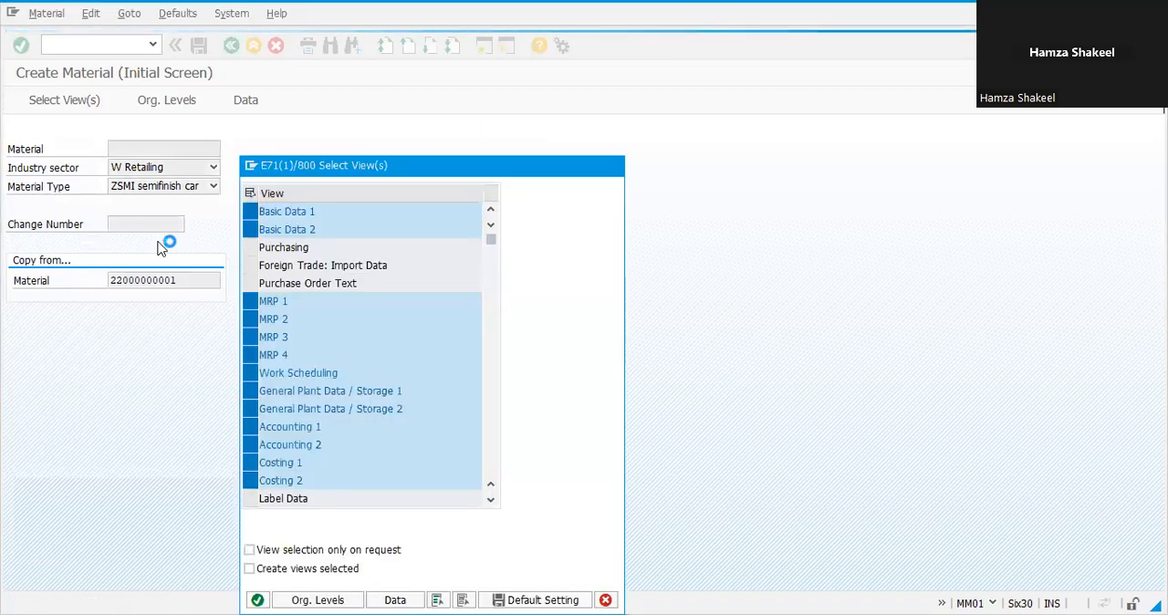
key("Return")
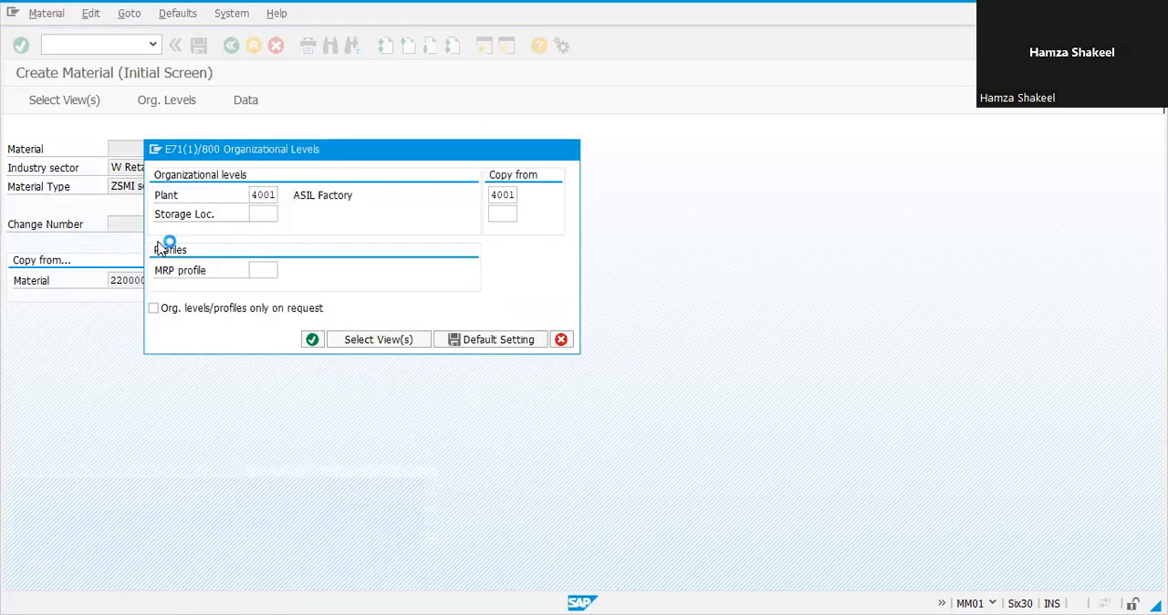
left_click(158, 242)
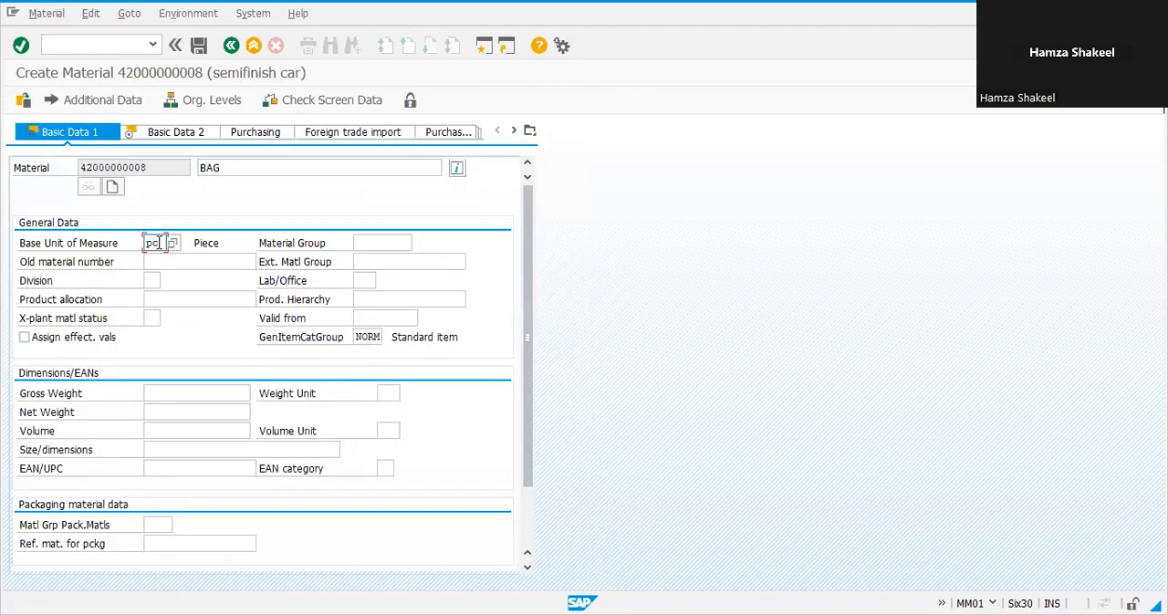
key("BackSpace")
key("BackSpace")
type("TON")
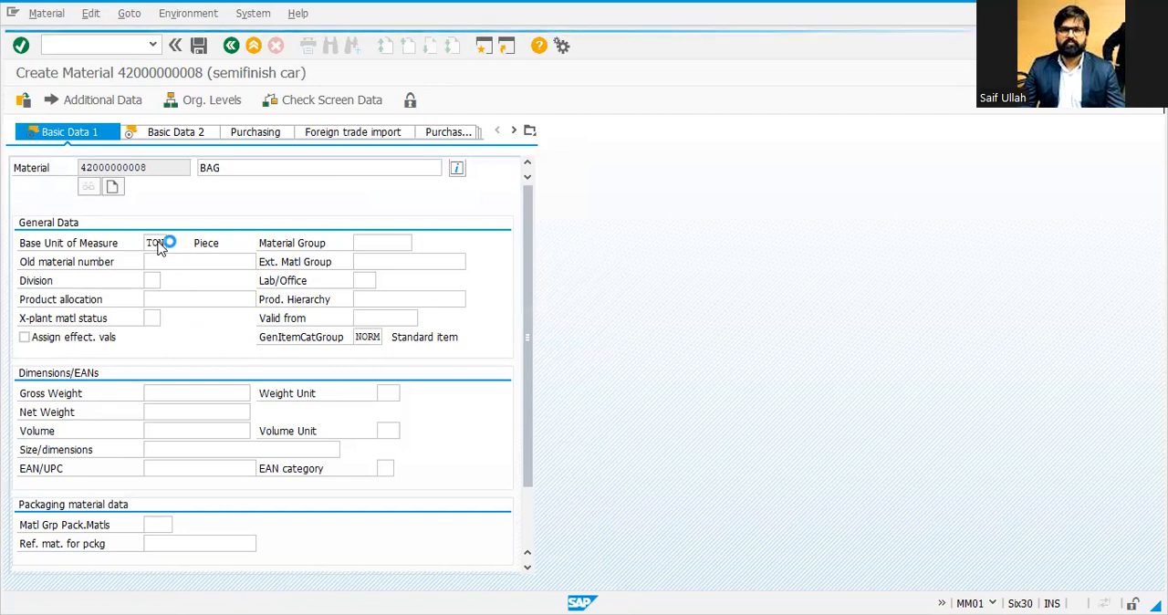
key("Return")
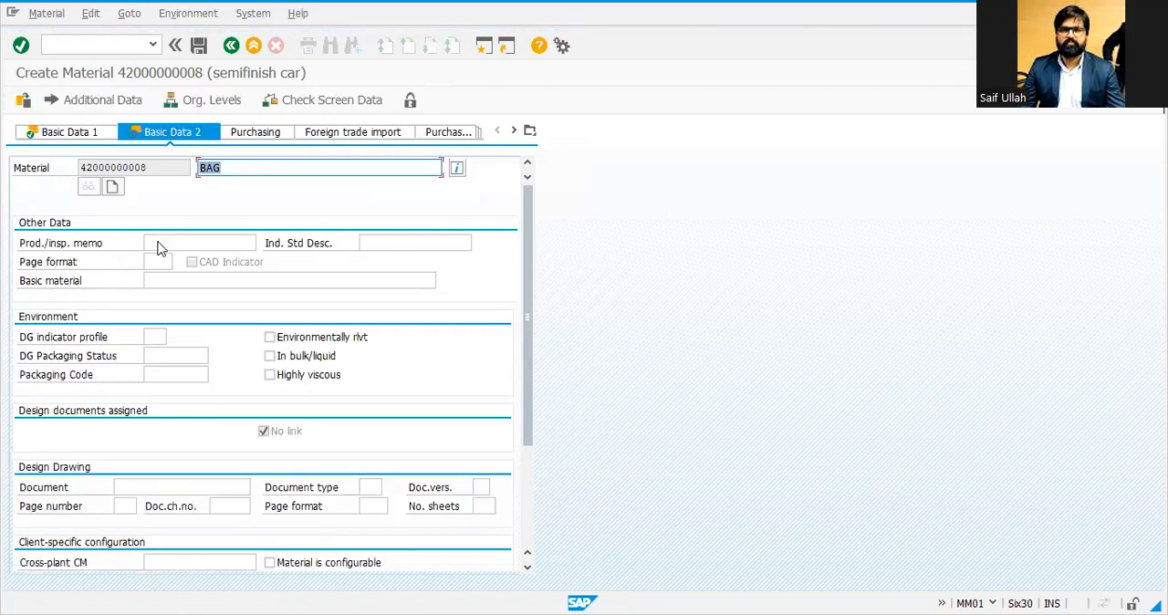
key("Return")
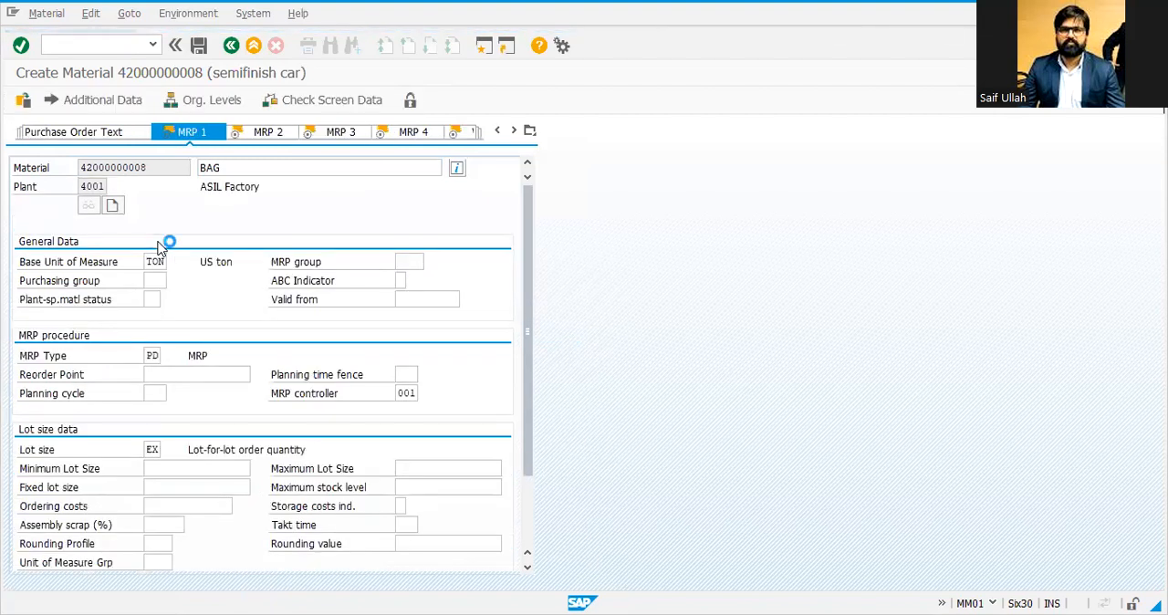
key("Return")
key("Return")
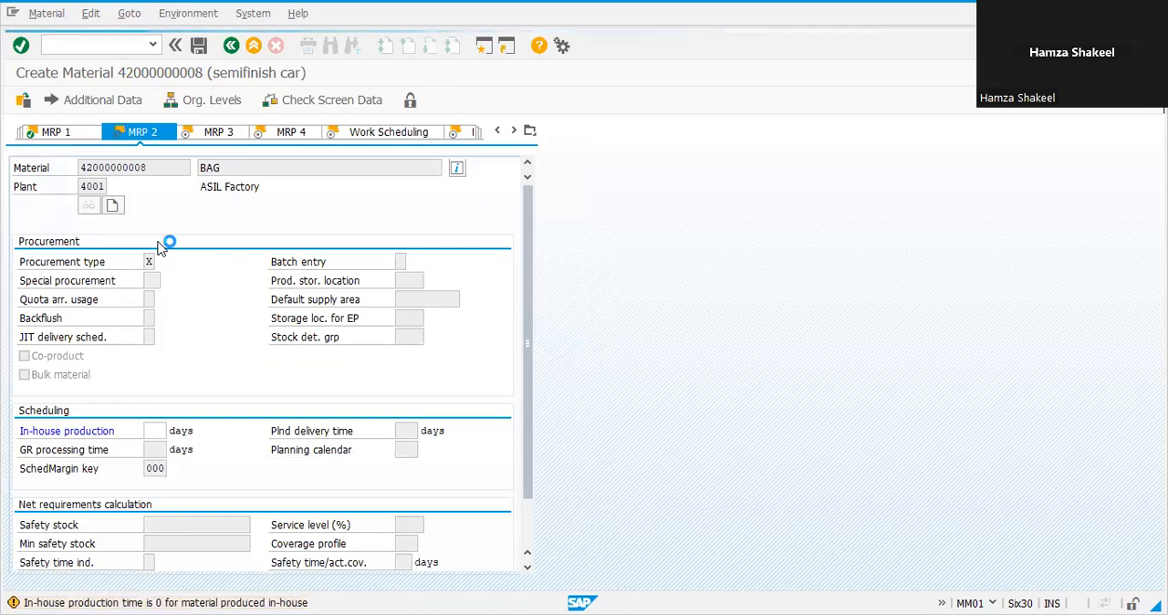
key("Return")
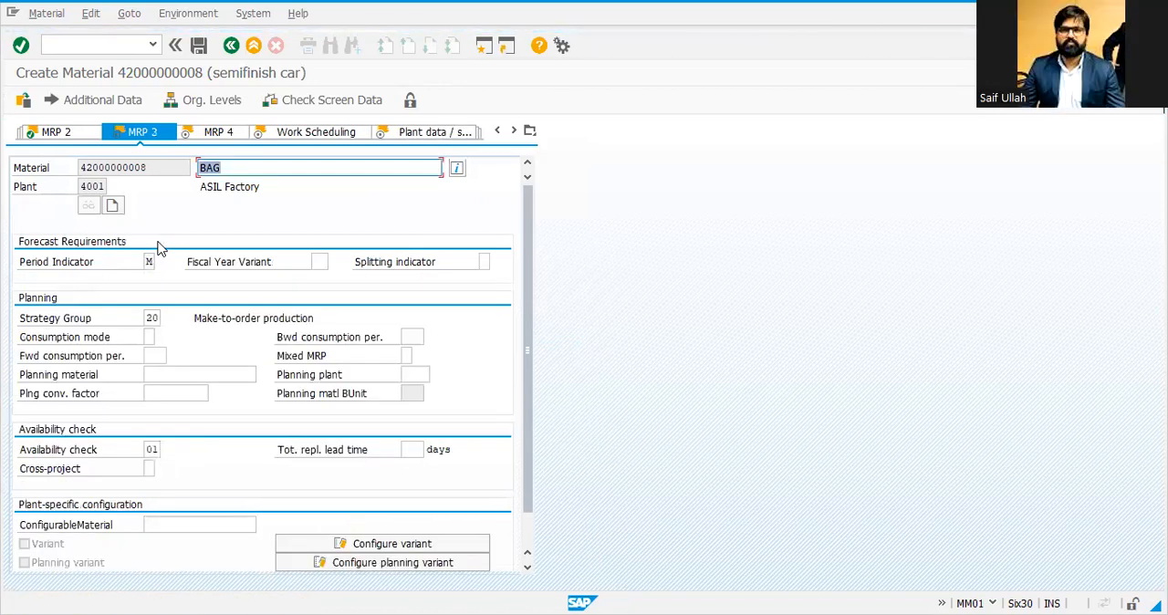
key("Return")
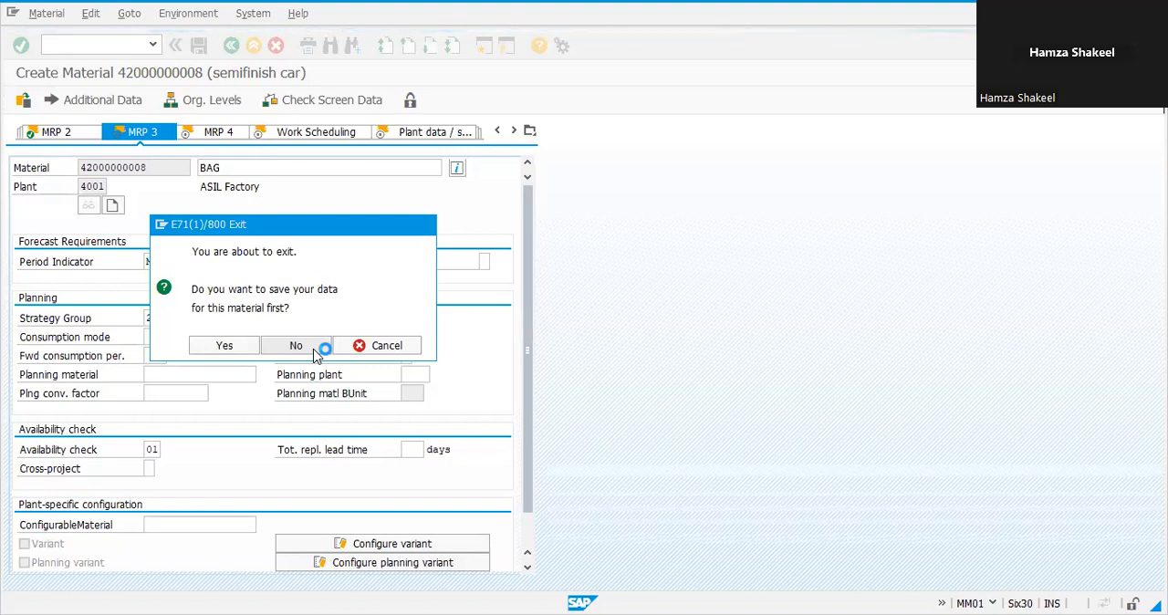
type("MM01")
key("Return")
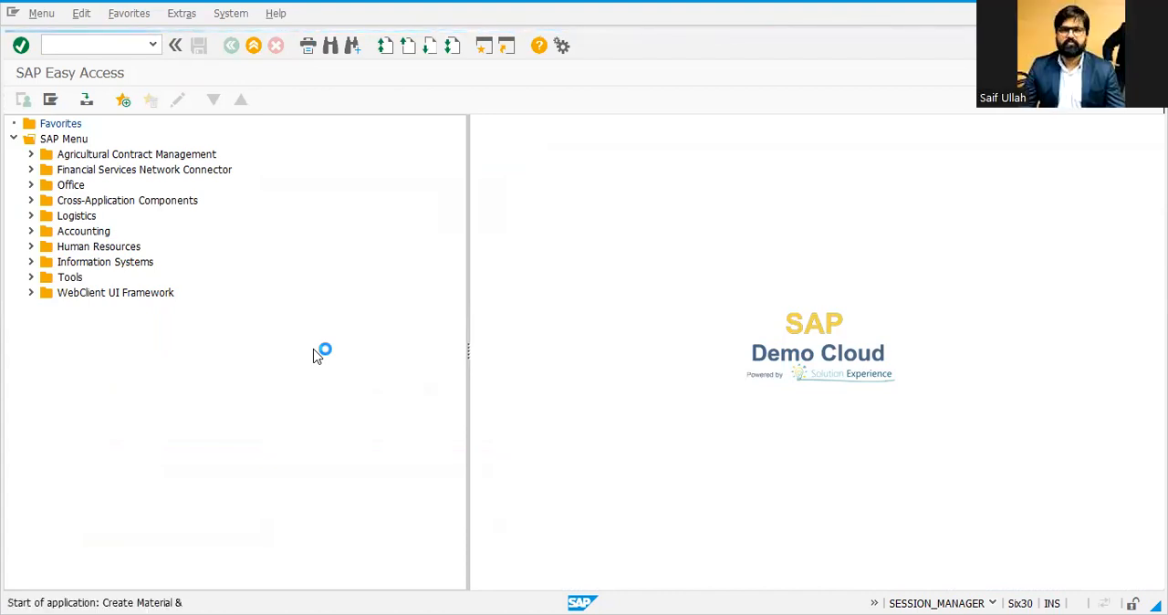
key("Tab")
key("Tab")
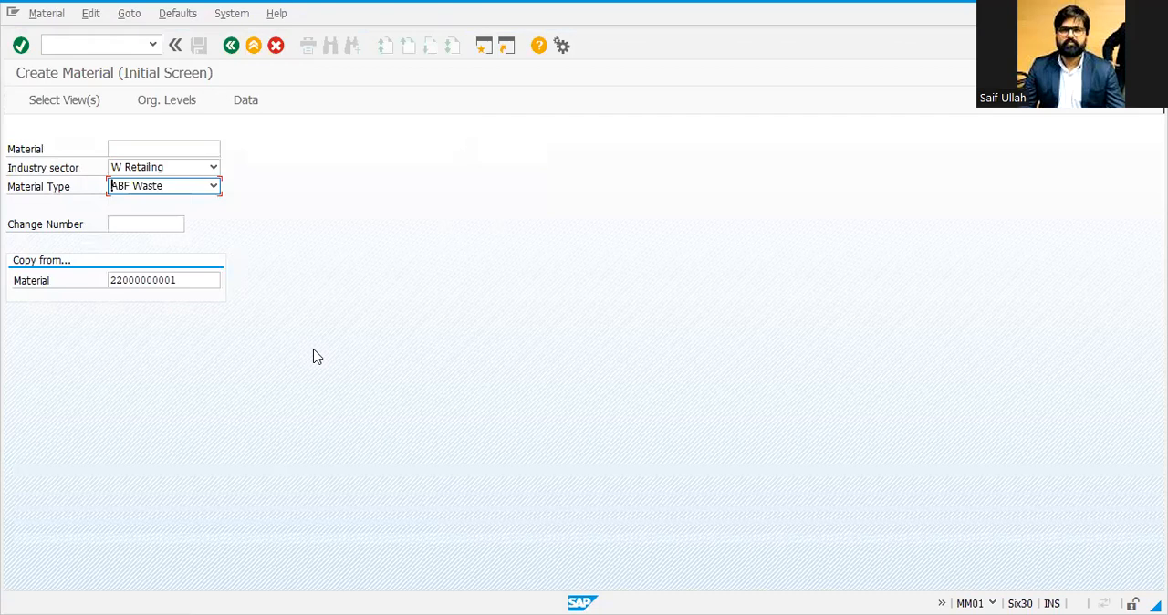
left_click(214, 187)
type("zrft")
key("Return")
key("Return")
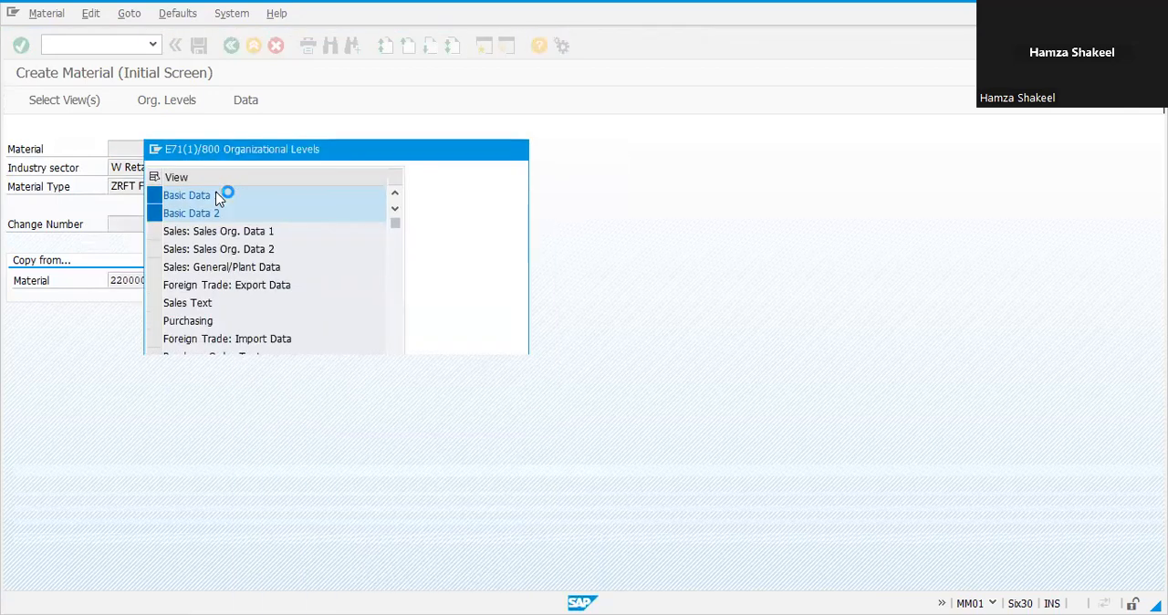
key("Return")
key("Return")
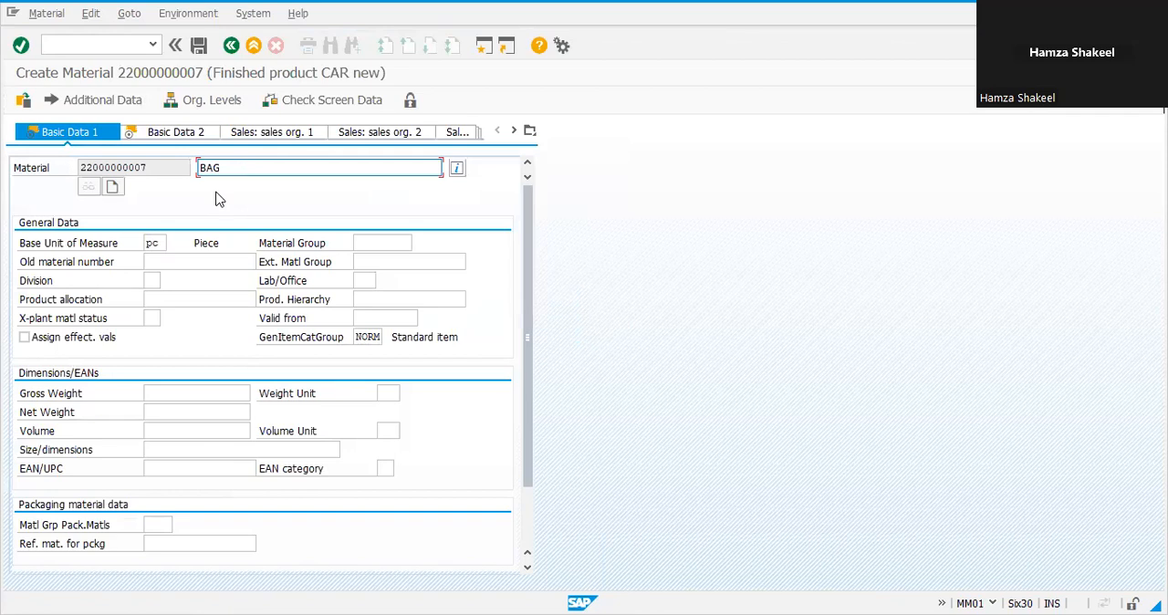
Step: Set the bag's base unit of measure to KG in Basic Data 1
key("Return")
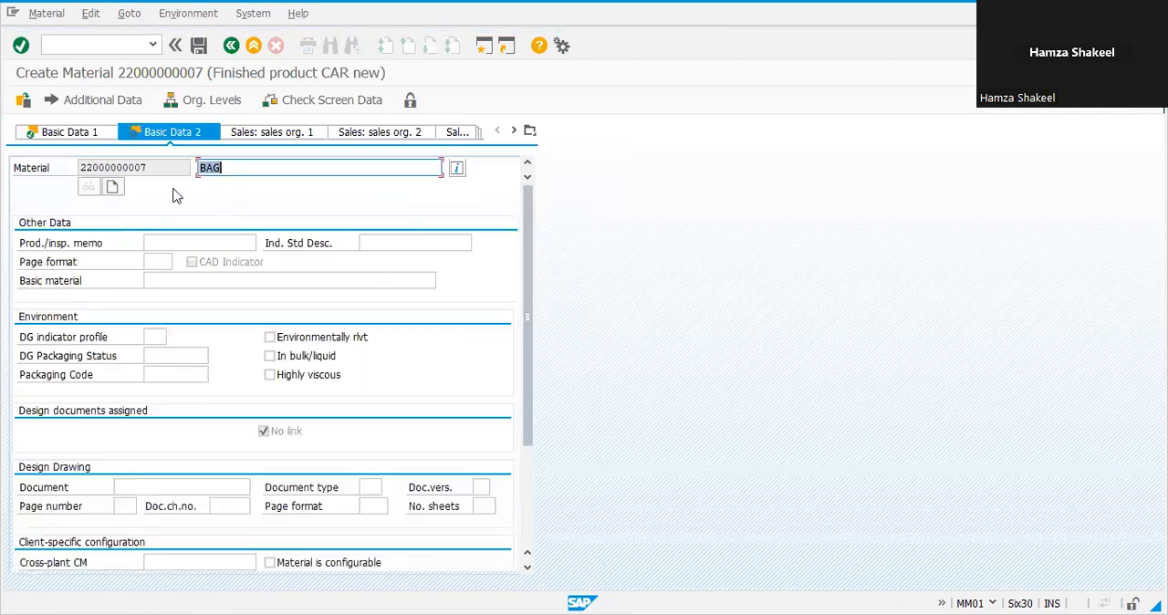
left_click(57, 137)
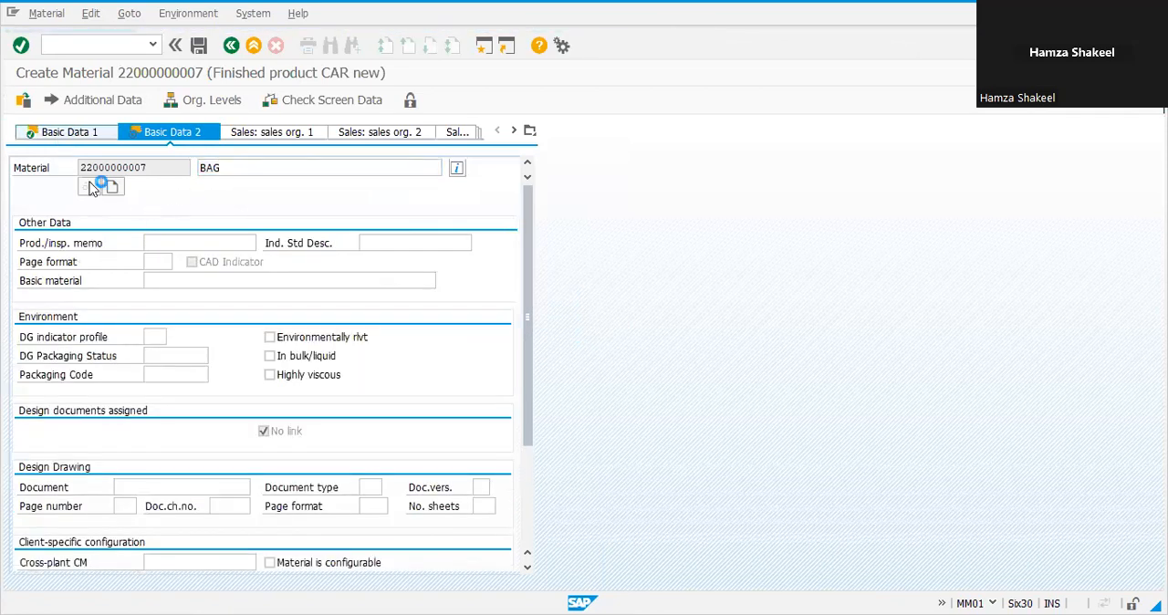
left_click(160, 242)
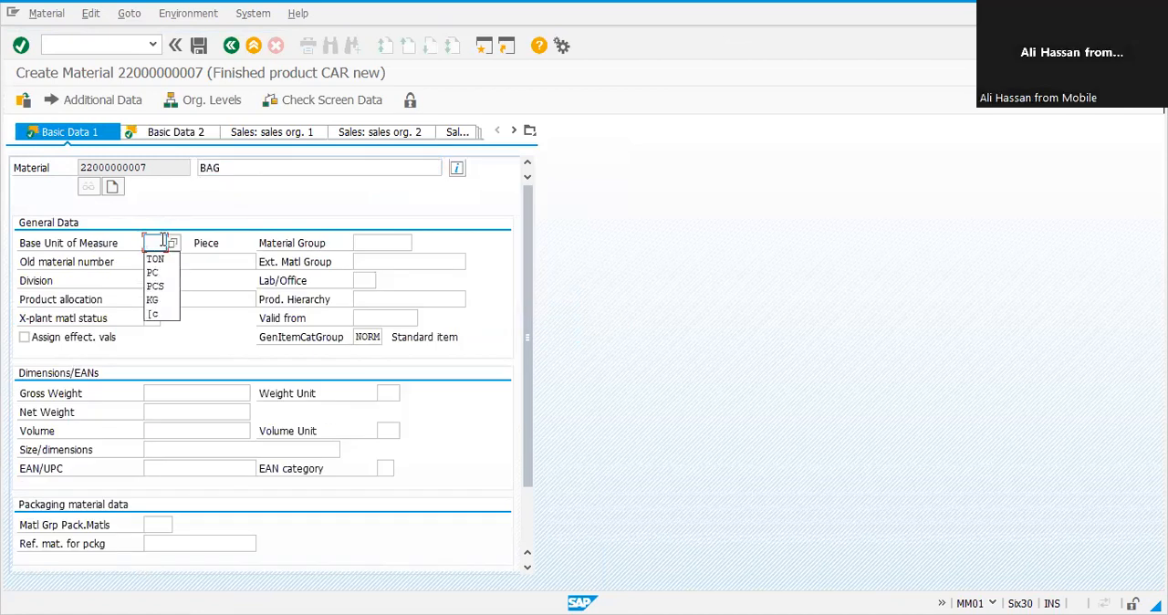
type("KG")
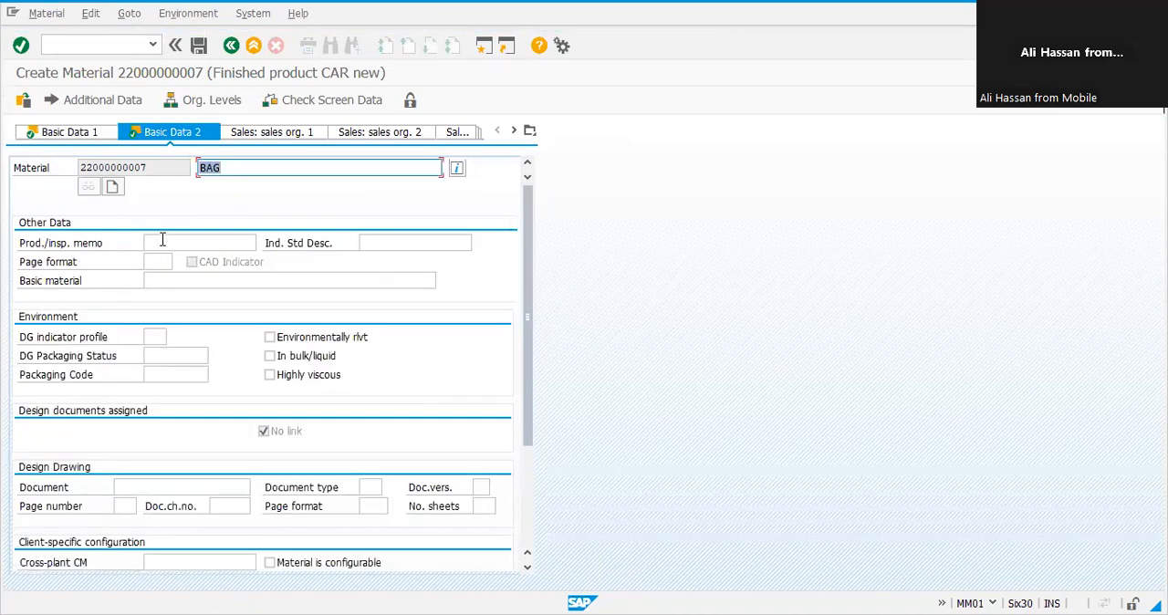
key("Return")
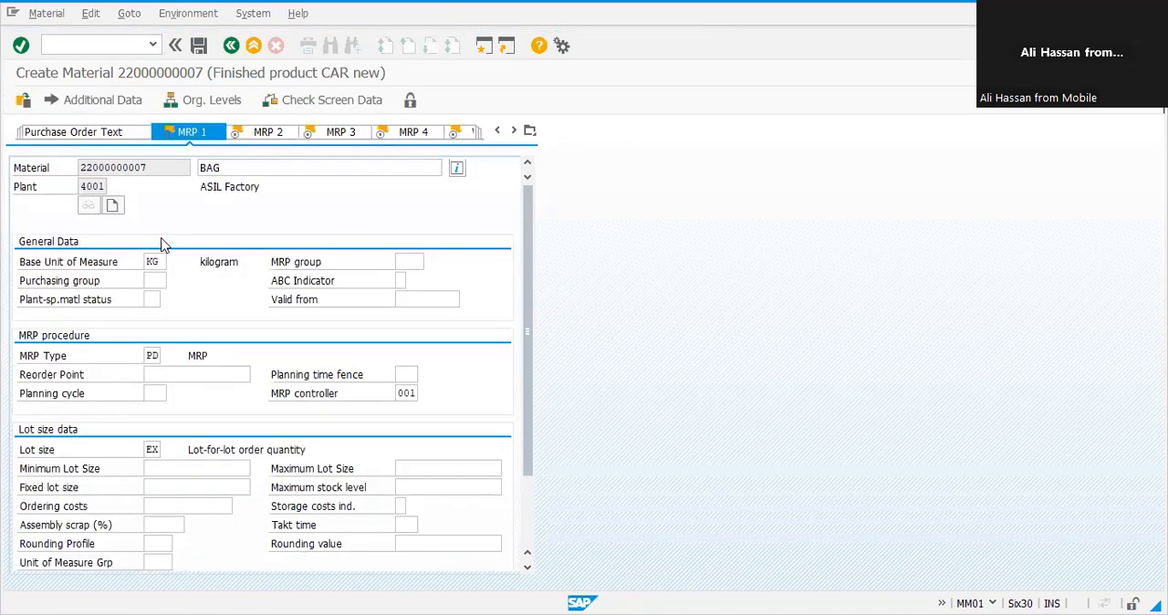
Step: Step through the bag's MRP and plant data views up to Accounting 1
key("Return")
key("Return")
key("Return")
key("Return")
key("Return")
key("Return")
key("Return")
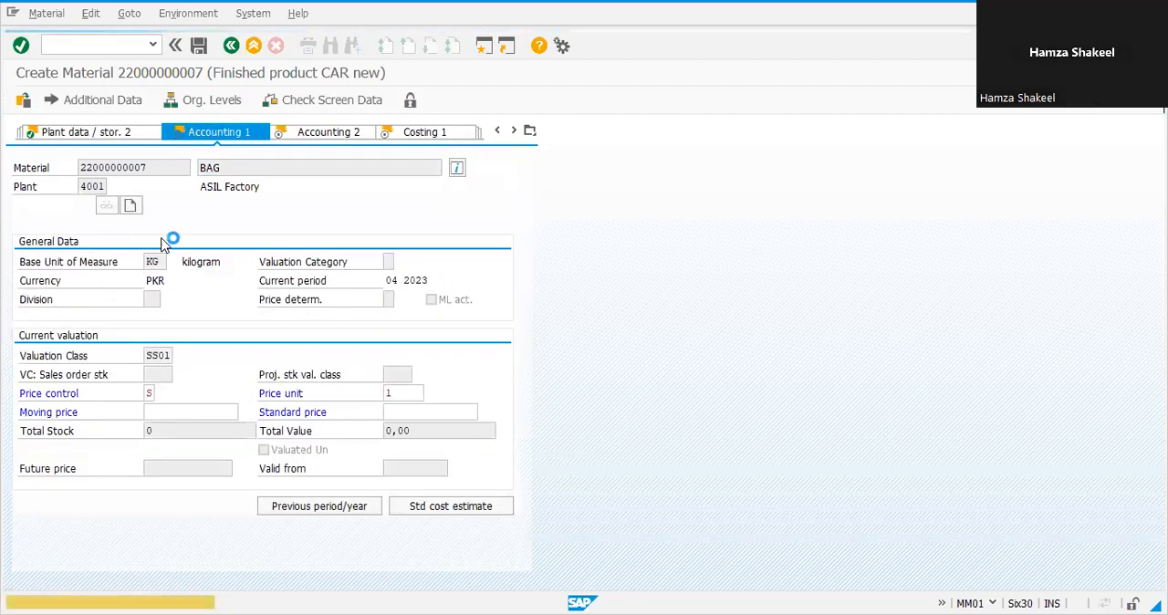
Step: Advance through the bag's remaining accounting and costing views and save the bag material
key("Return")
key("Return")
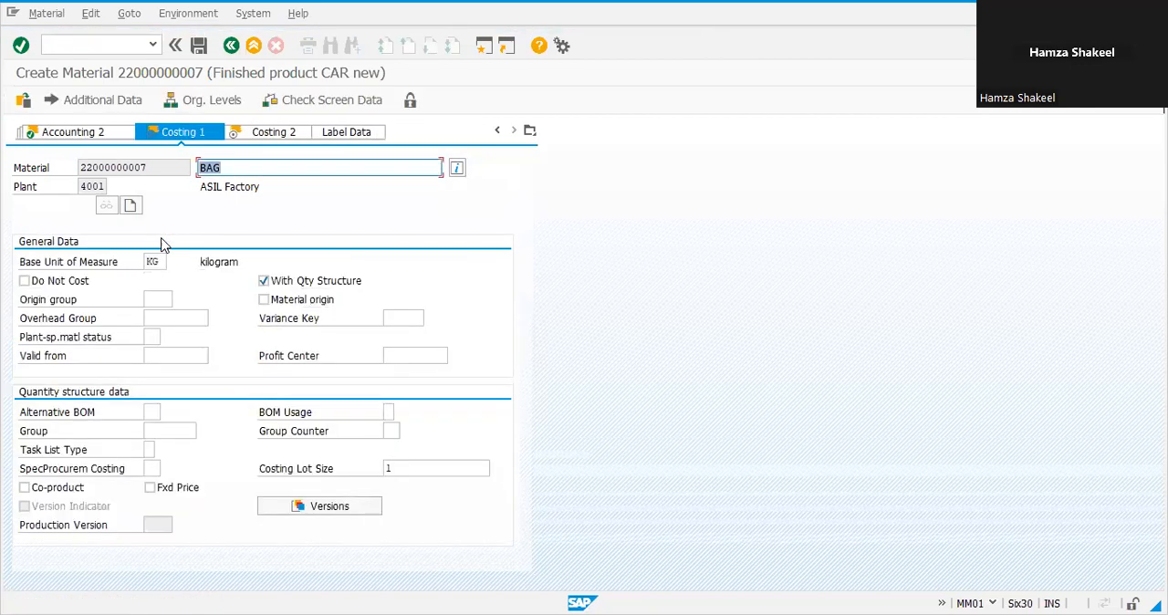
key("Return")
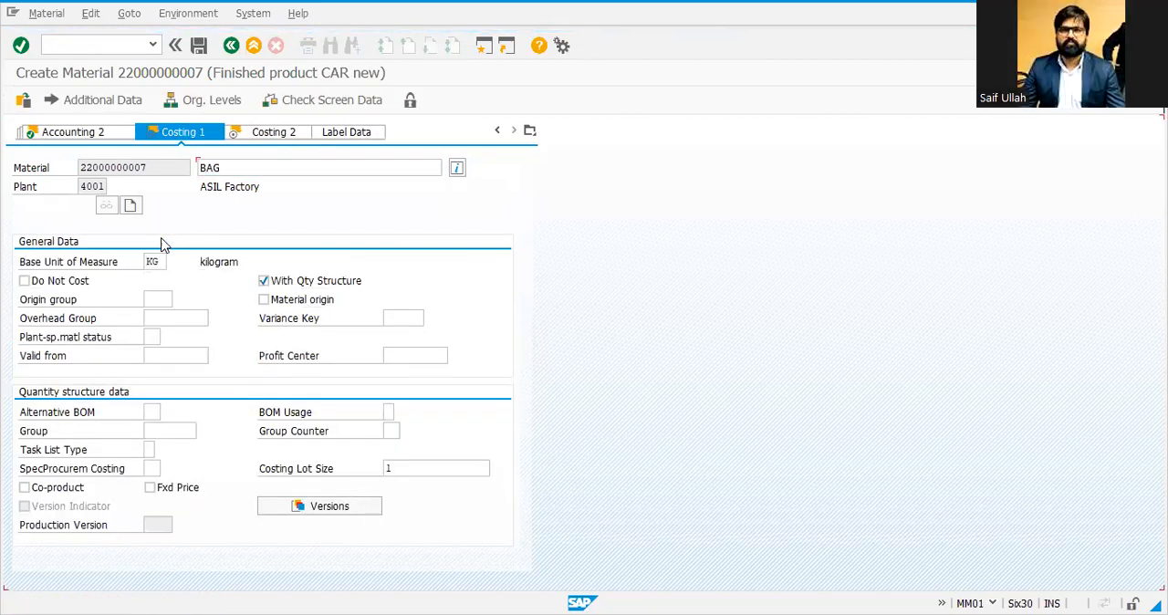
key("Return")
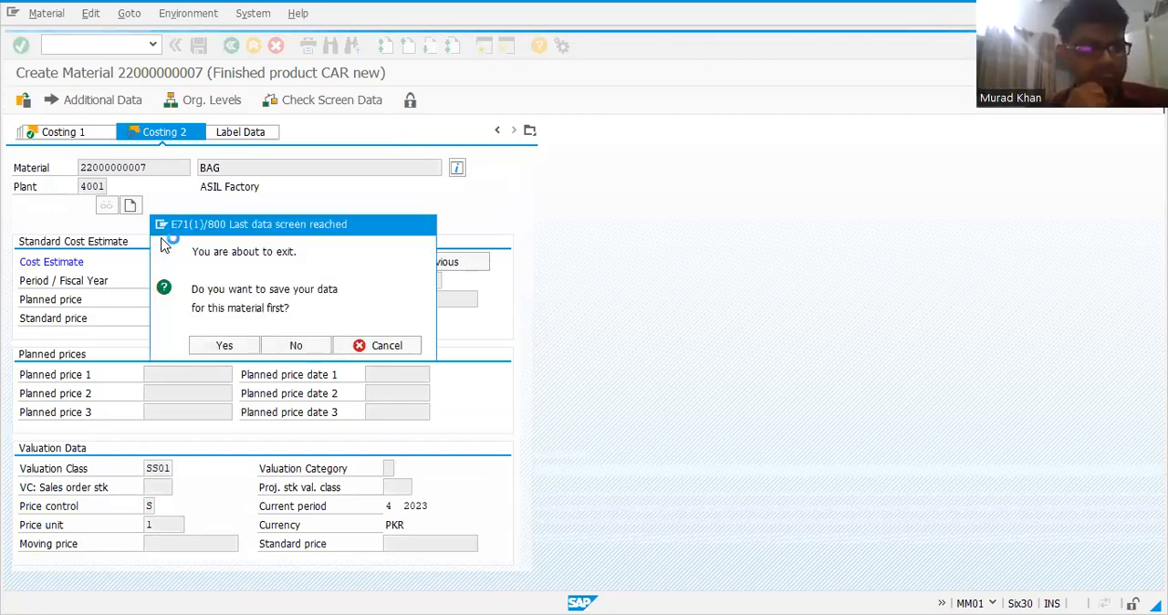
key("Return")
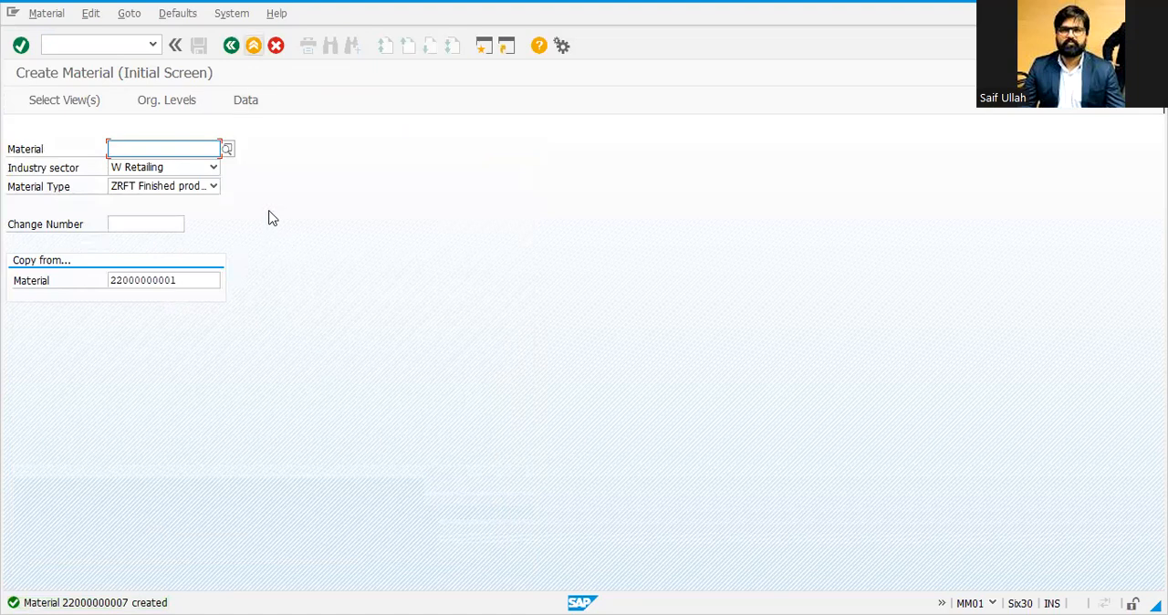
Step: Leave MM01 and list all materials for plant 4001 with MM60, clearing the material filter
key("F3")
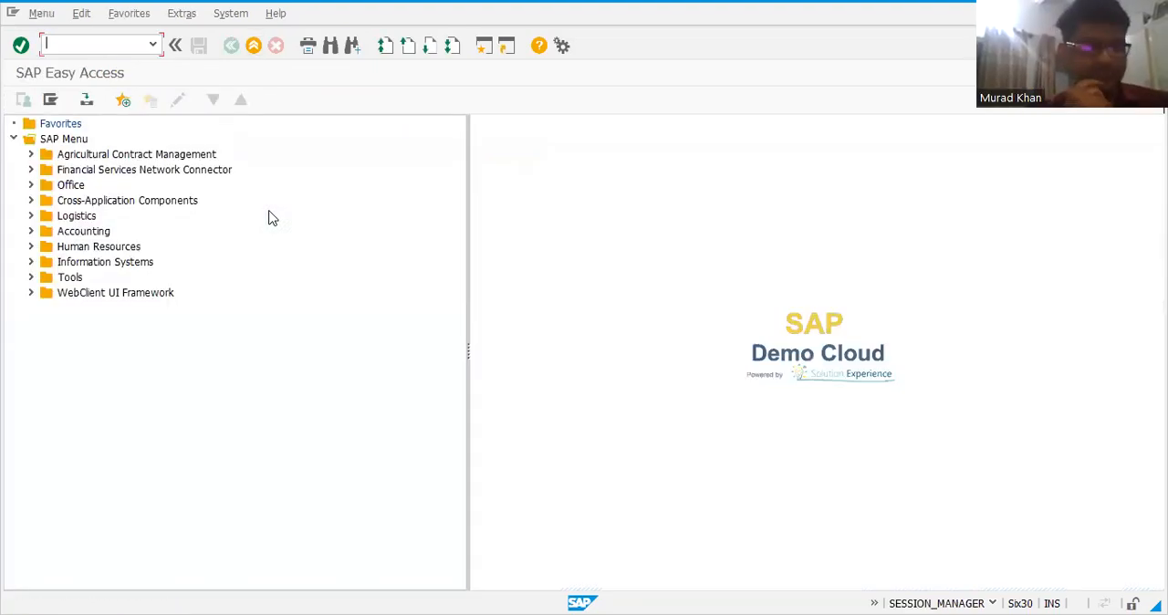
type("MM60")
key("Return")
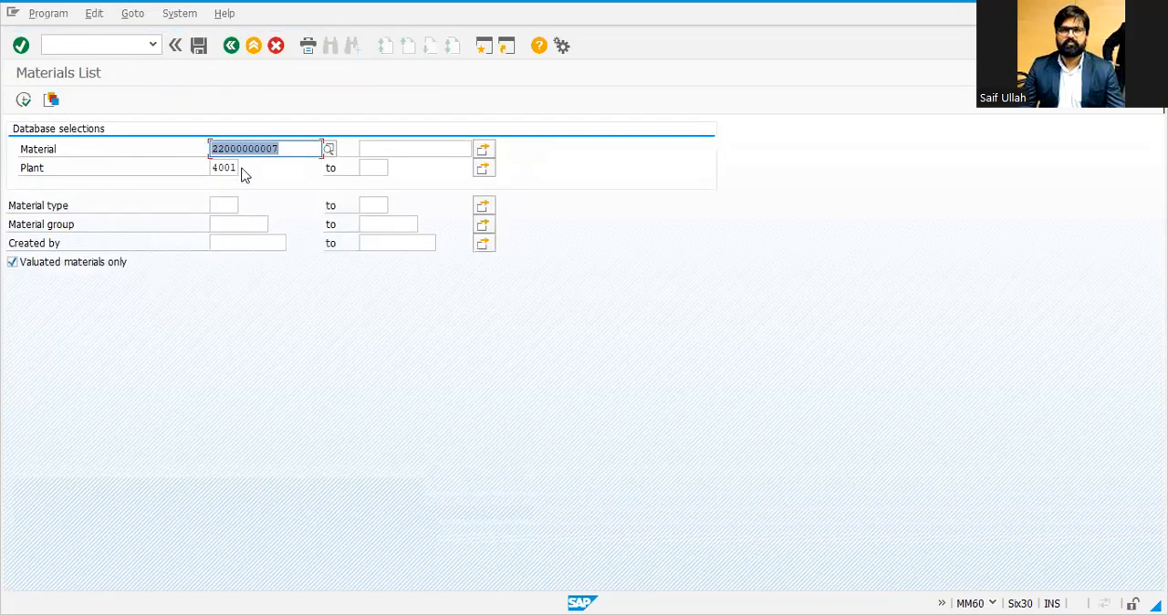
key("Delete")
key("F8")
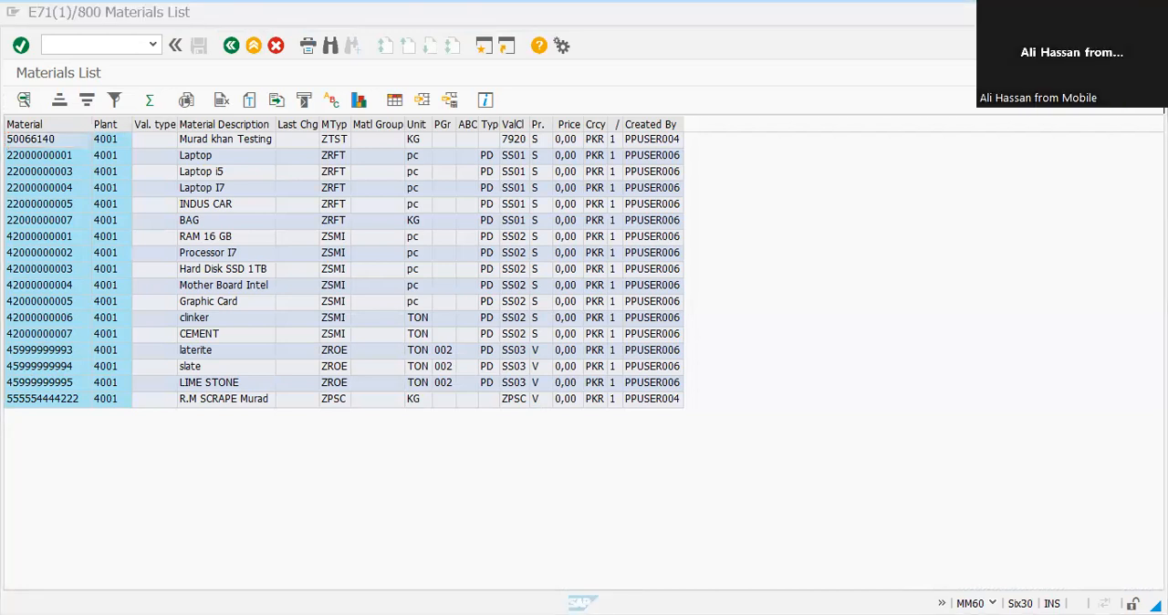
Step: Check the cement routing list in the Excel sheet
key("alt+Tab")
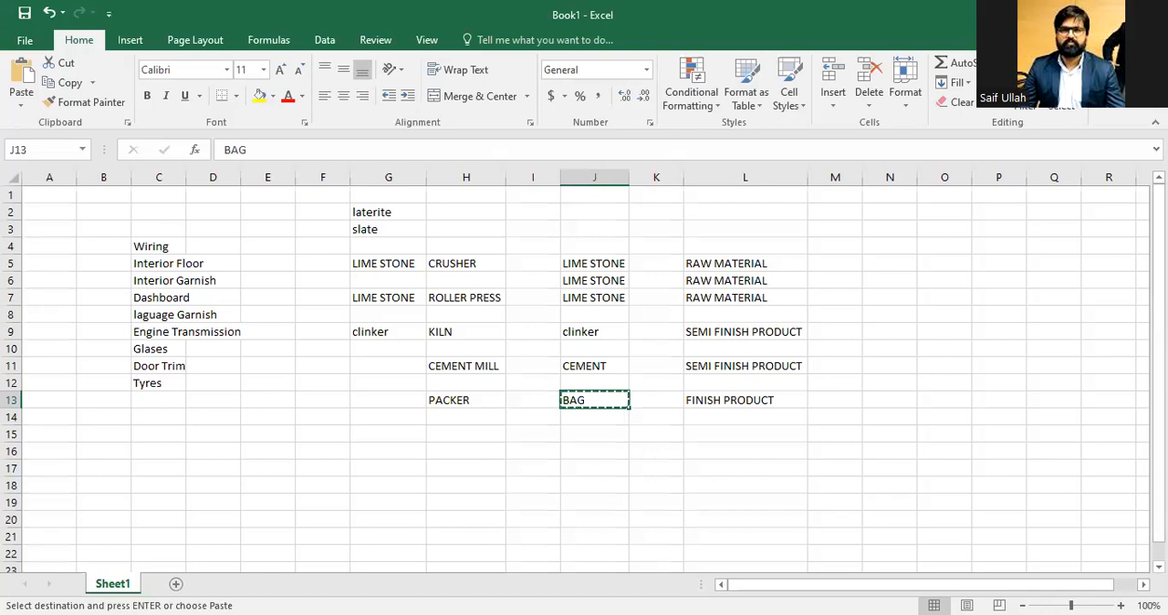
left_click(320, 332)
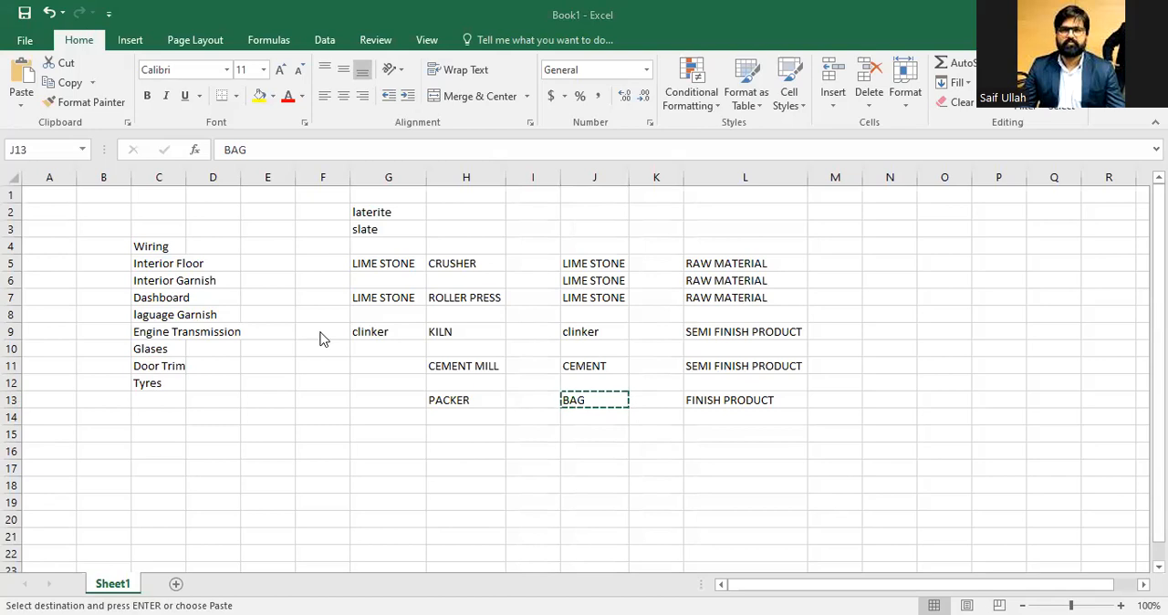
key("Escape")
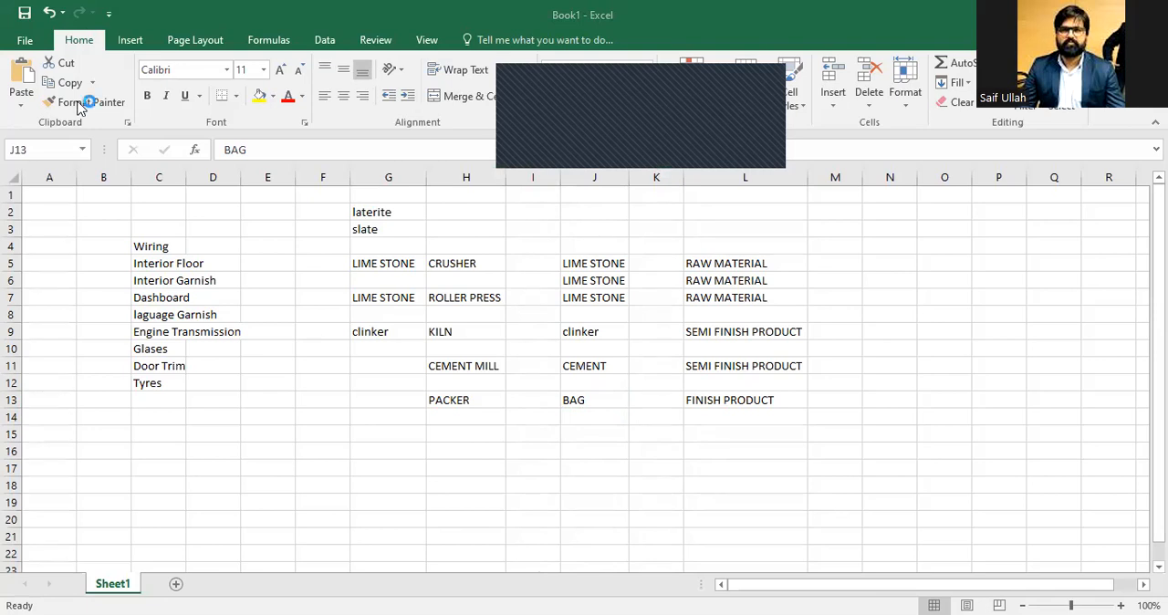
key("alt+Tab")
key("ctrl+v")
key("Tab")
key("Tab")
key("Tab")
key("Tab")
key("Tab")
type("01012023")
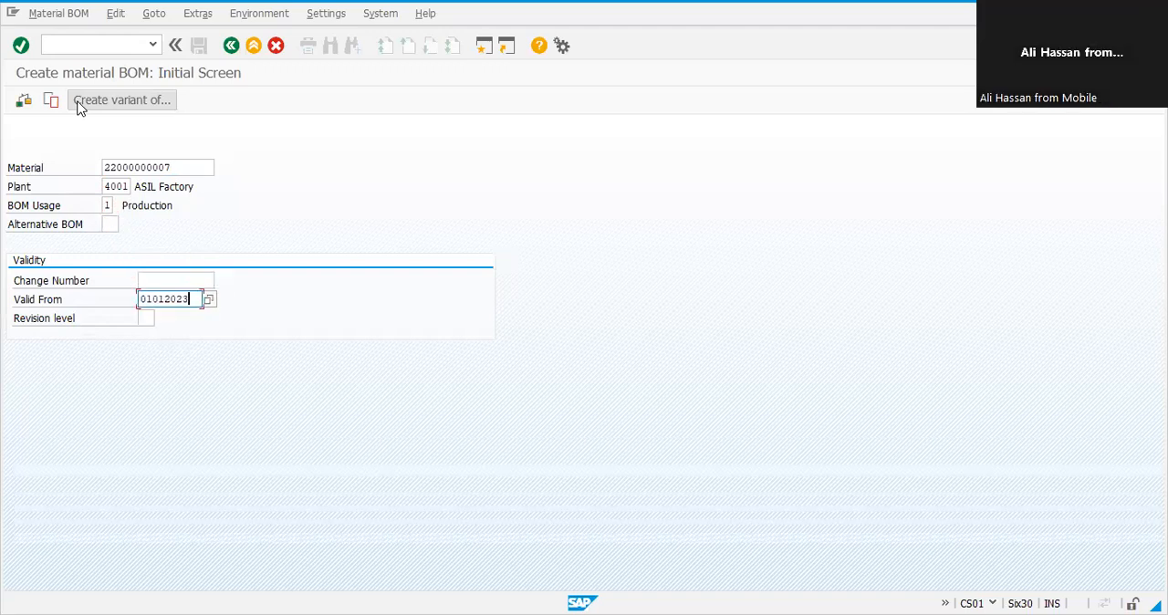
key("Return")
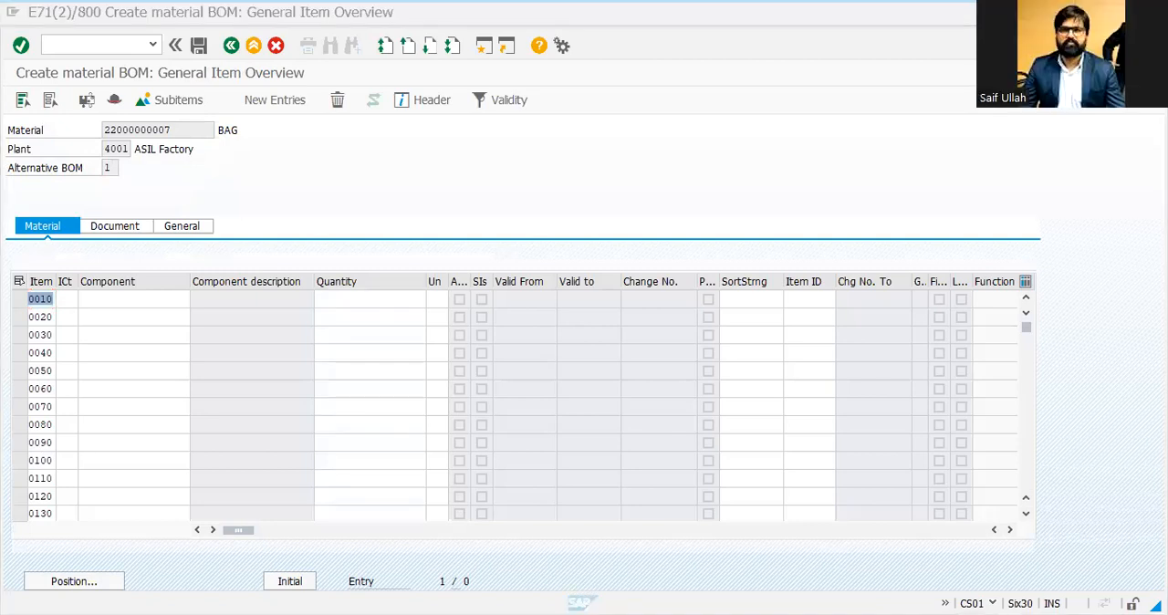
key("Tab")
key("Tab")
type("CEMENT")
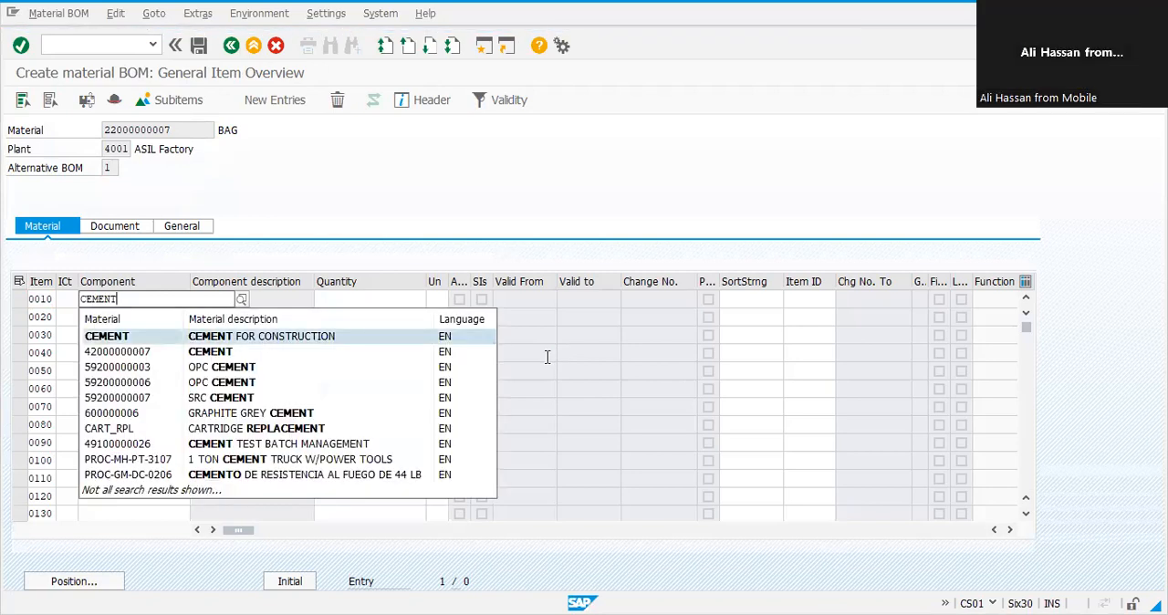
key("Down")
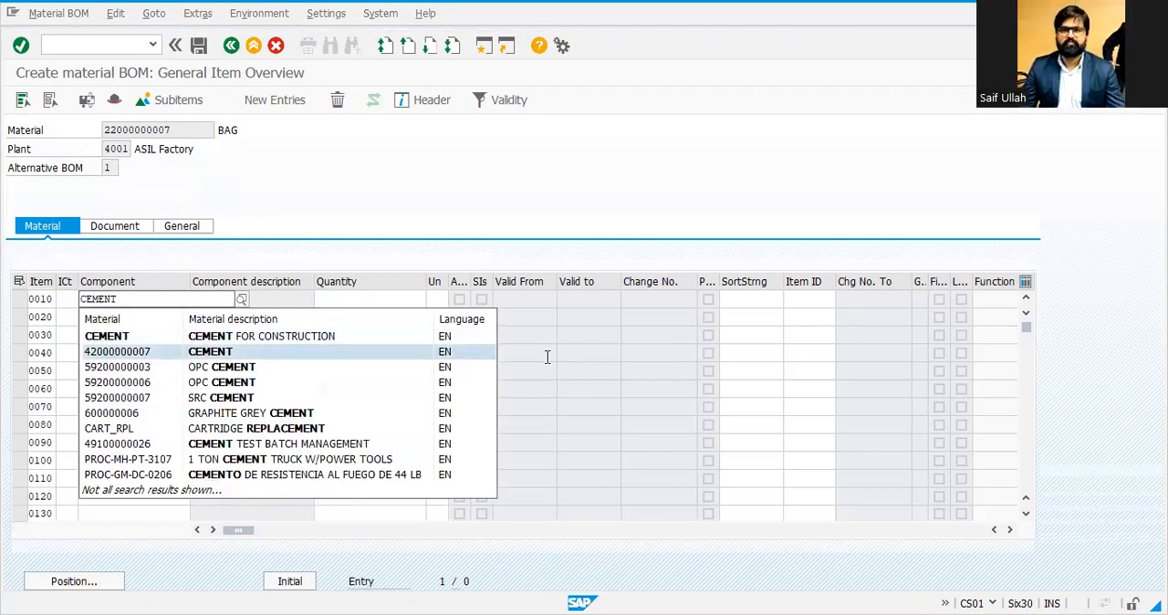
key("Return")
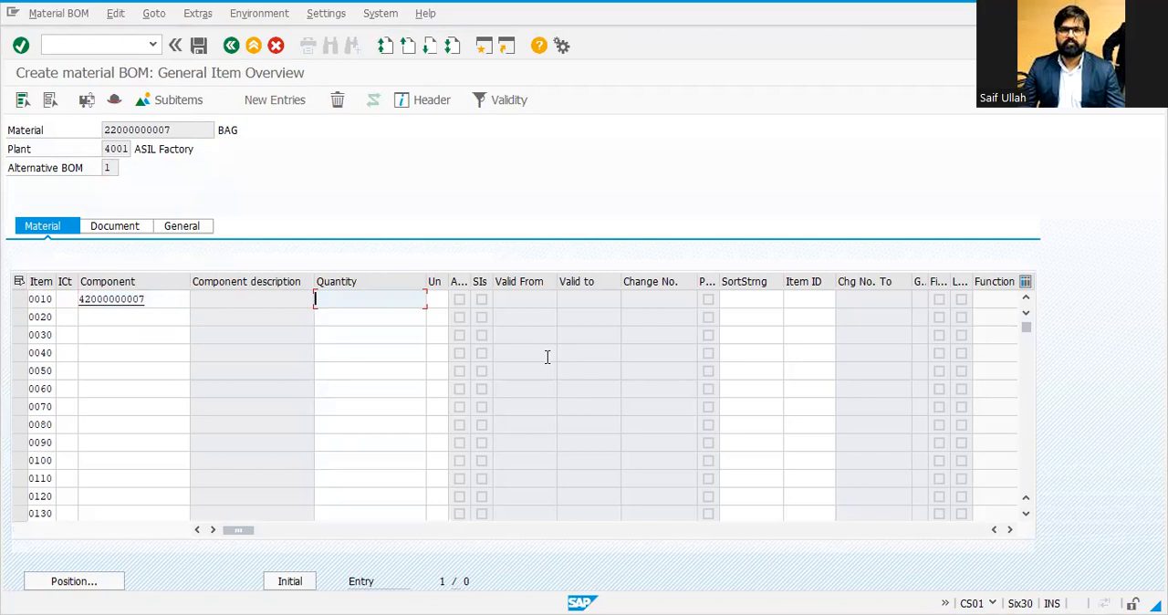
type("50")
key("Return")
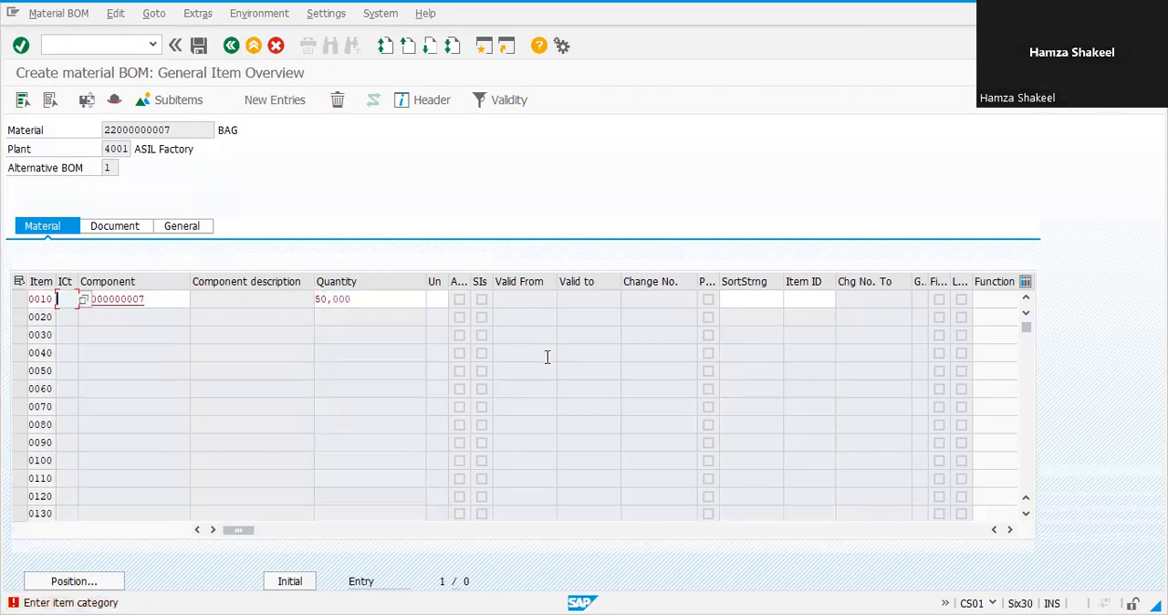
type("L")
key("Return")
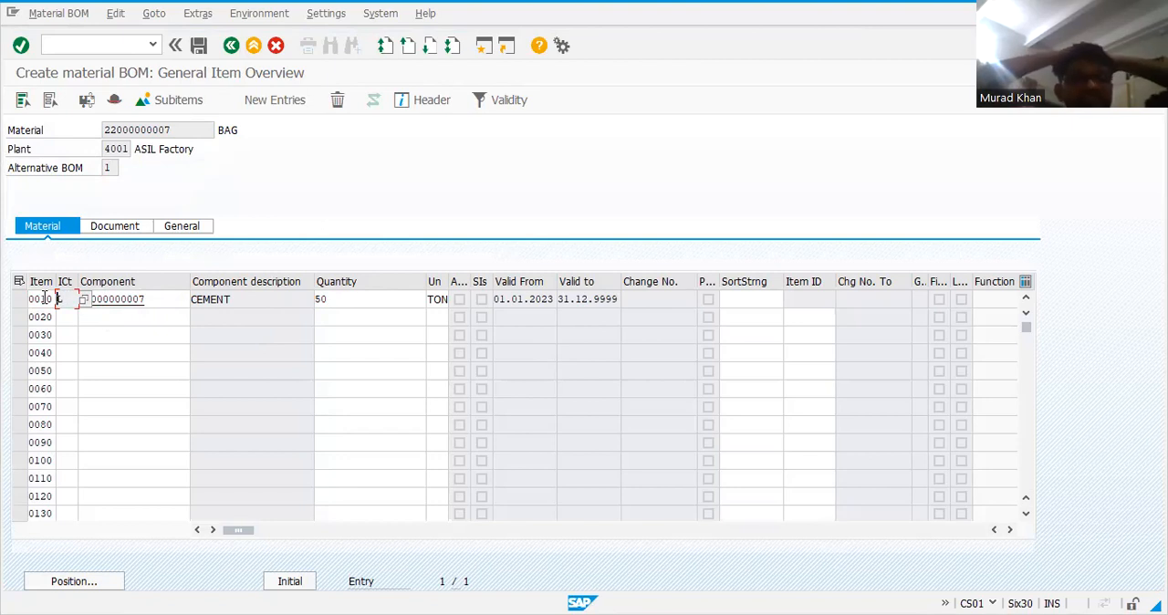
Step: Open the cement item's details, set its quantity to 1 TON, and return to the item overview
double_click(46, 298)
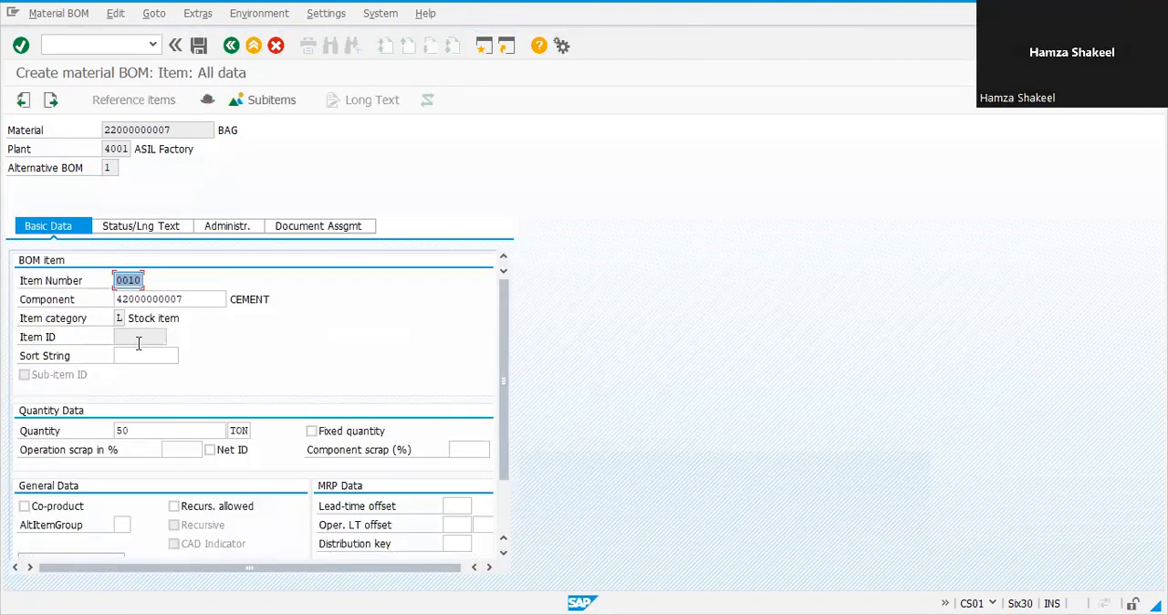
left_click(139, 430)
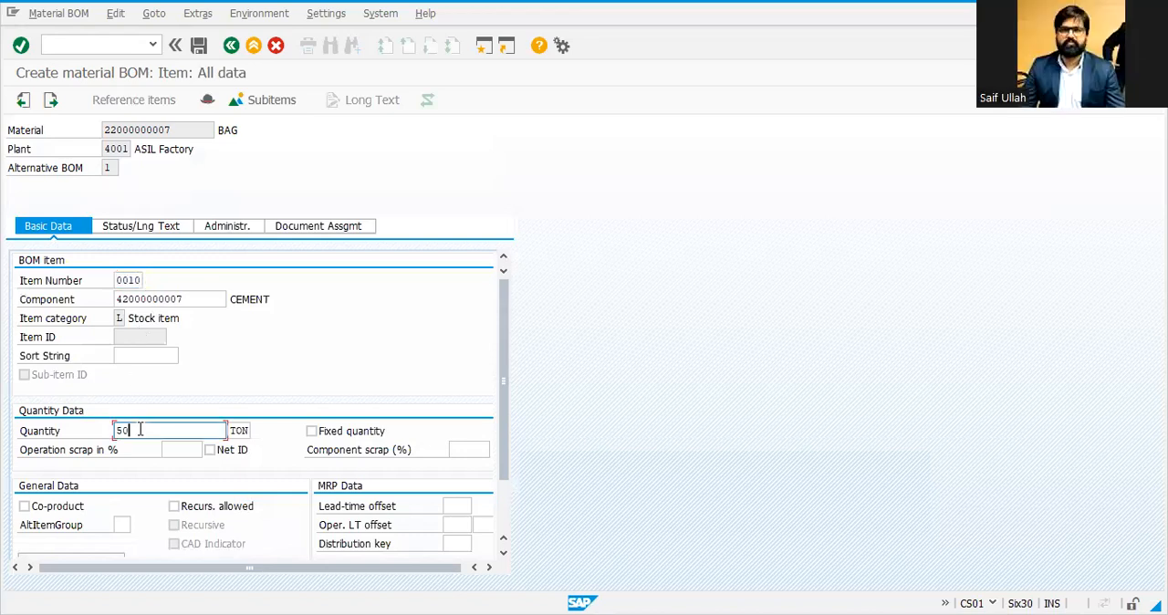
left_click_drag(132, 429, 27, 435)
type("1")
key("Return")
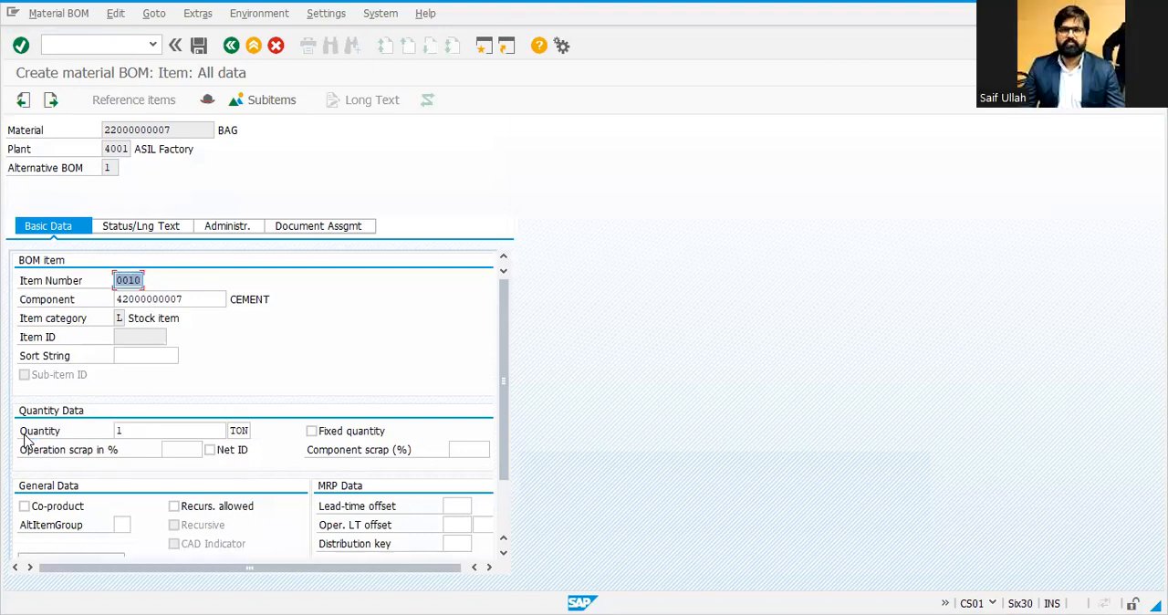
left_click(238, 52)
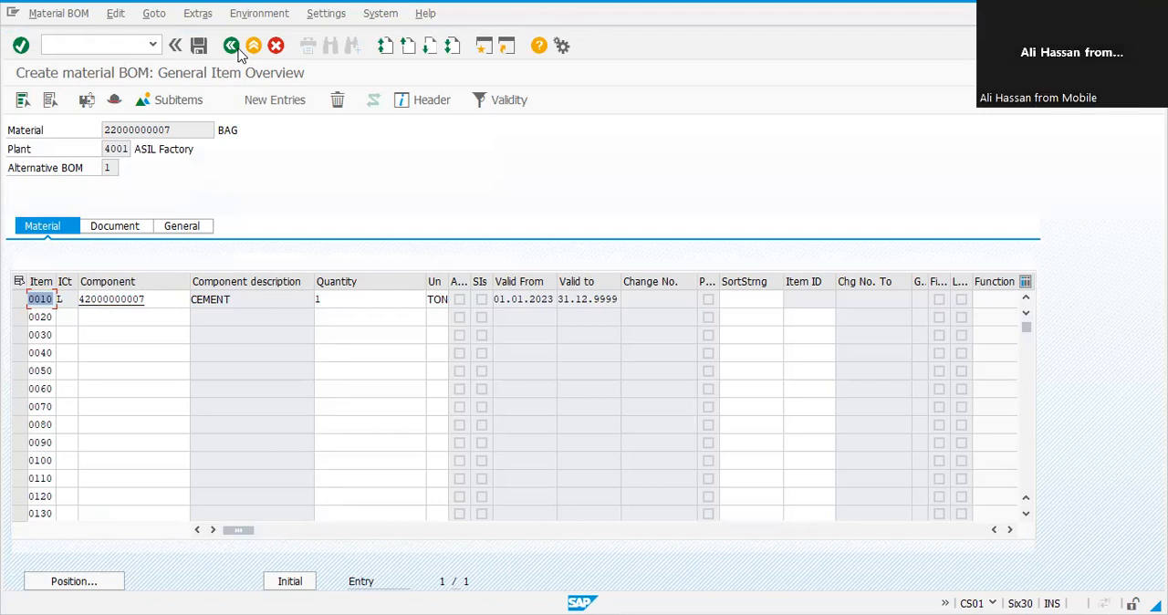
Step: Review the cement item's unit and component entries, then leave the bag's BOM creation
left_click(429, 300)
left_click_drag(428, 301, 476, 298)
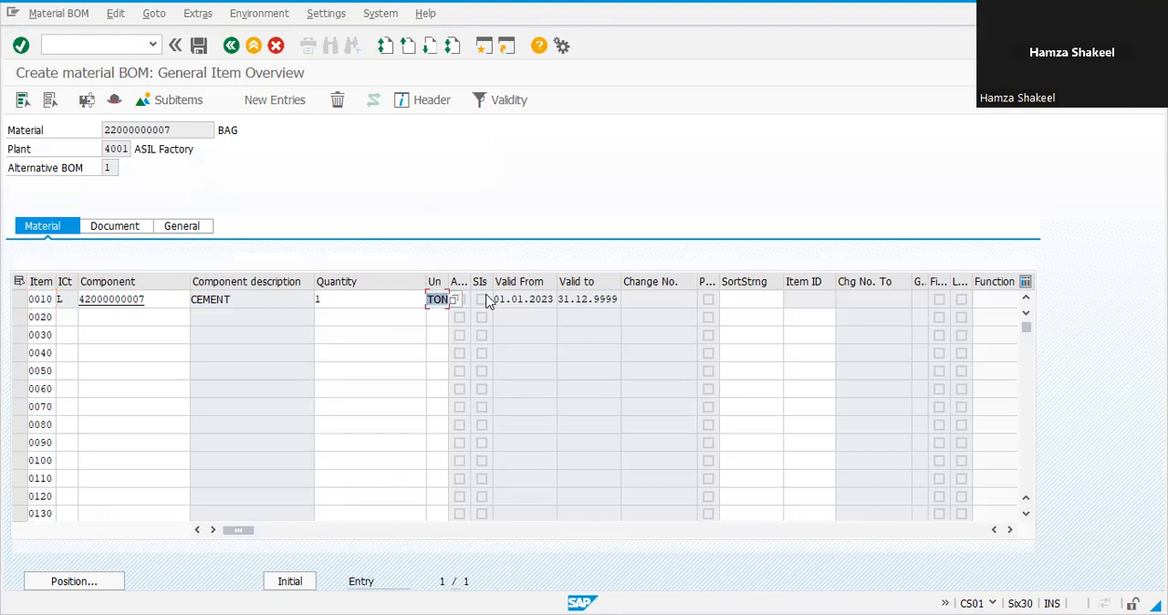
left_click(149, 300)
left_click_drag(133, 315, 116, 331)
left_click(167, 306)
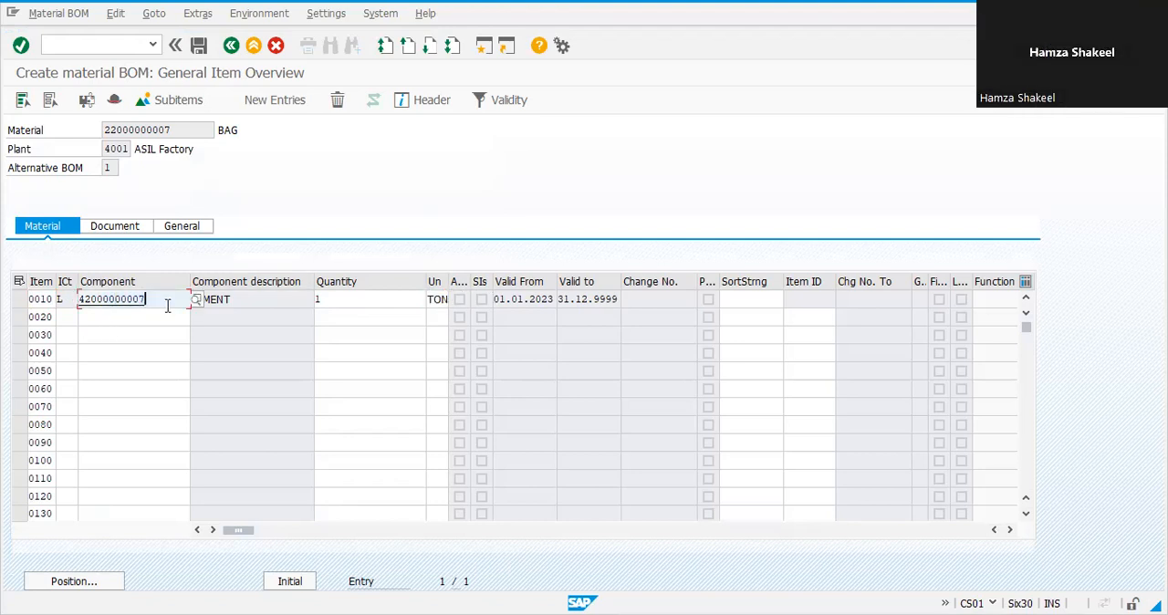
left_click_drag(156, 301, 12, 301)
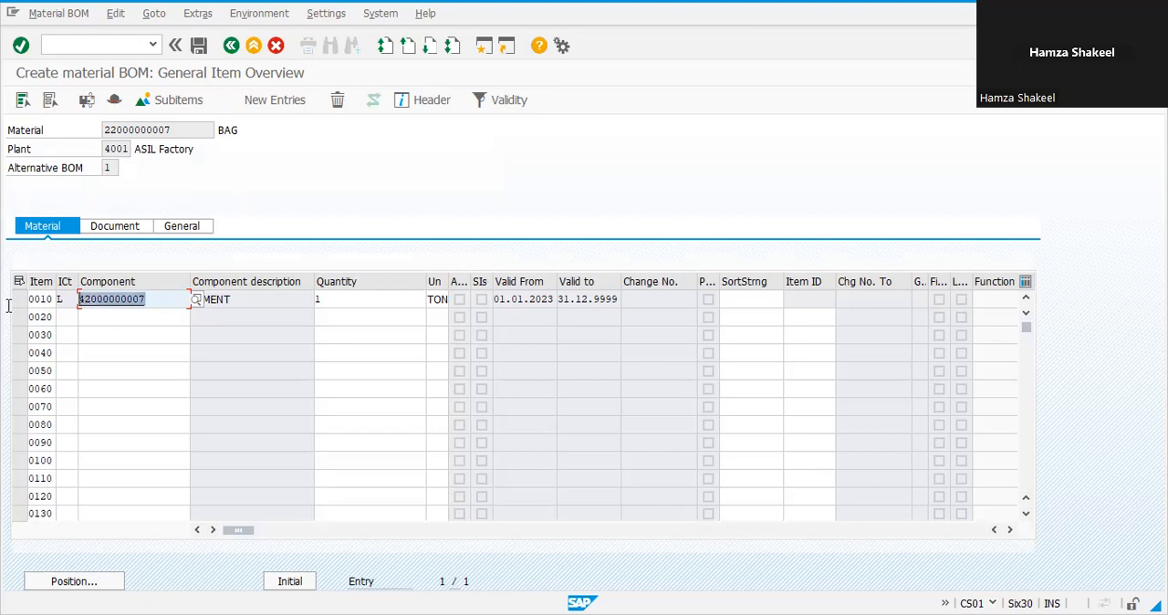
left_click(253, 45)
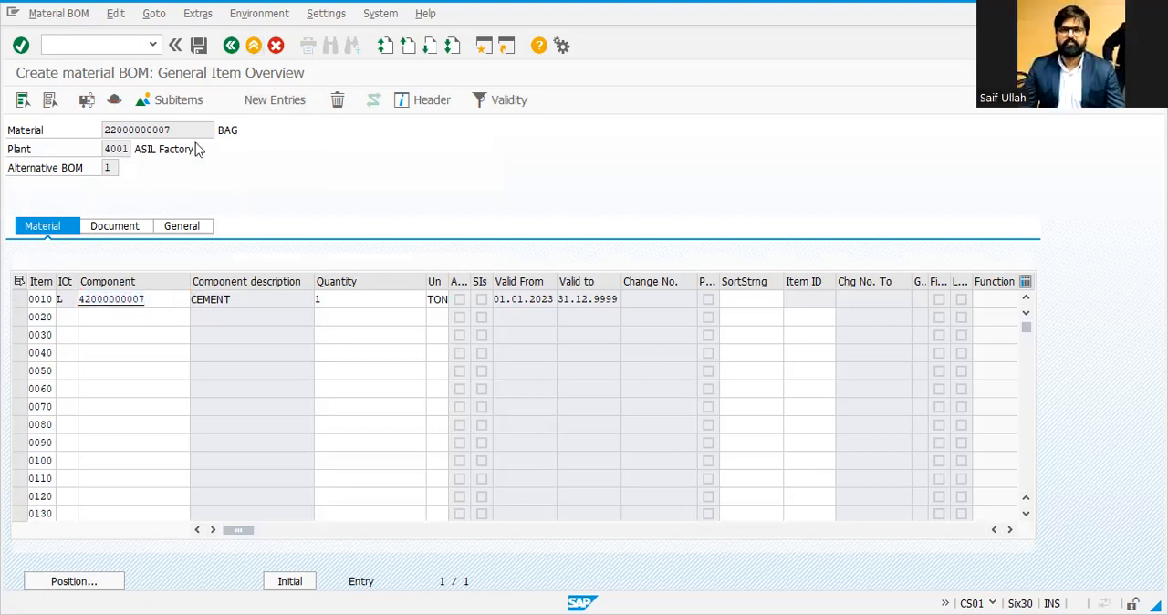
left_click(321, 309)
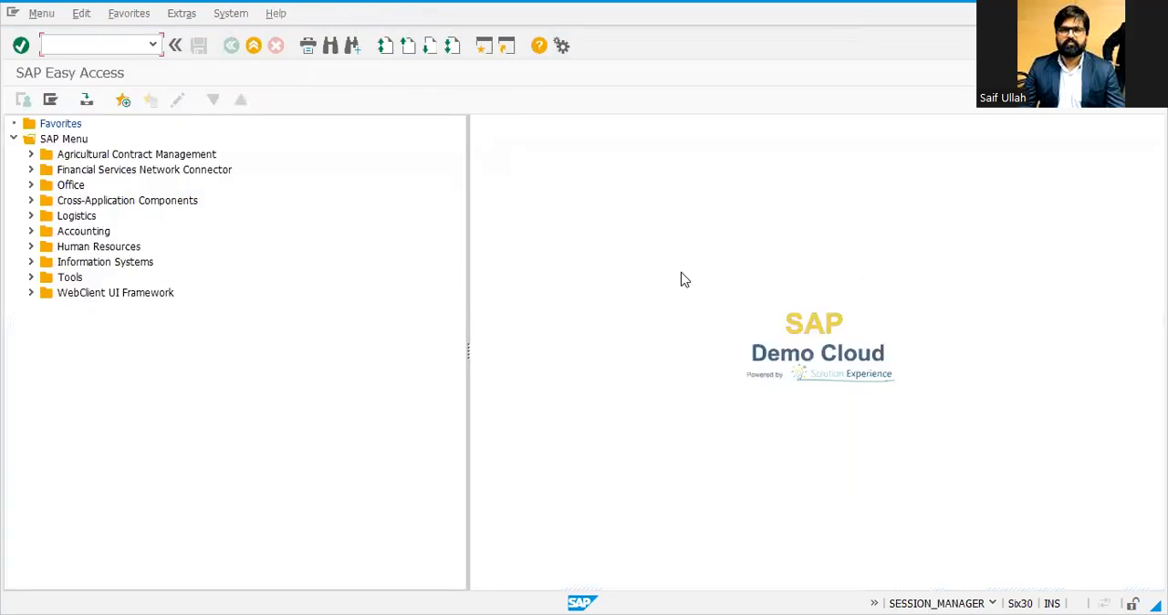